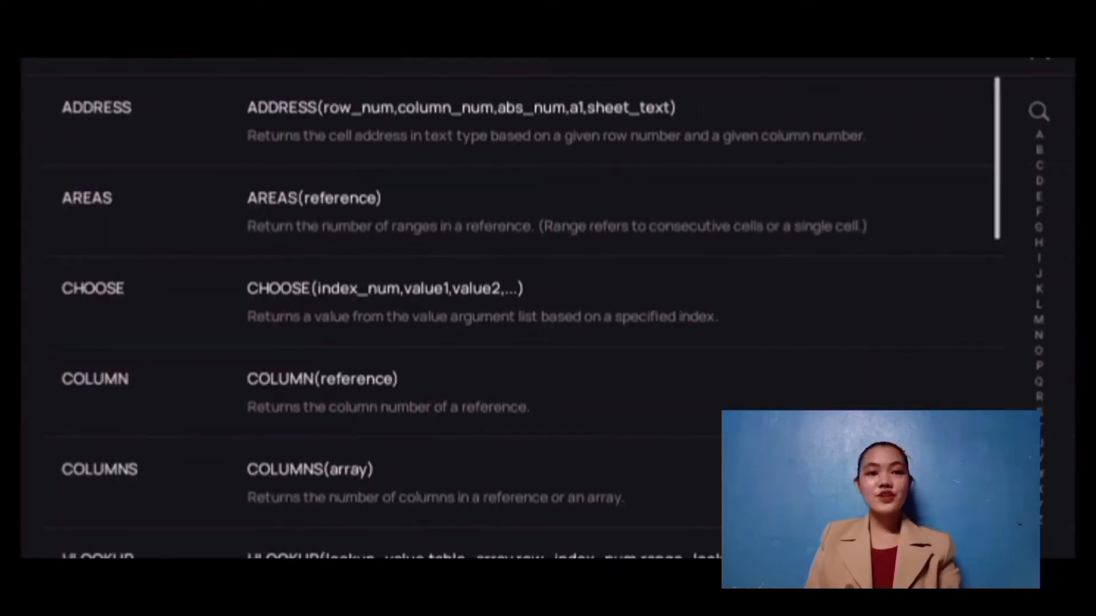
{"action": "scroll", "coordinate": [514, 308], "scroll_direction": "down", "scroll_amount": 10}
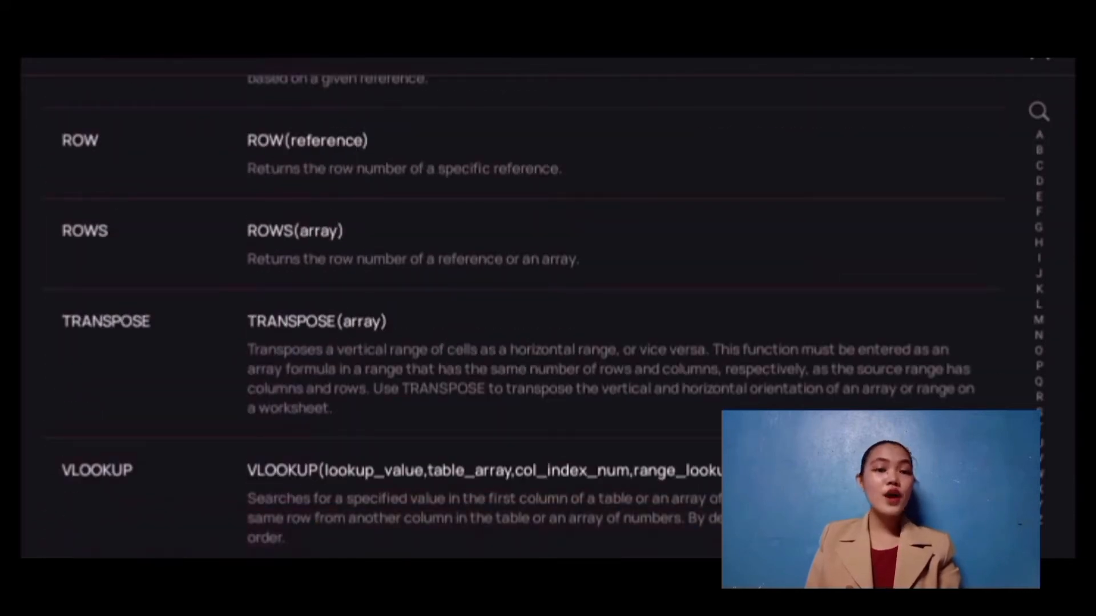
{"action": "left_click", "coordinate": [366, 498]}
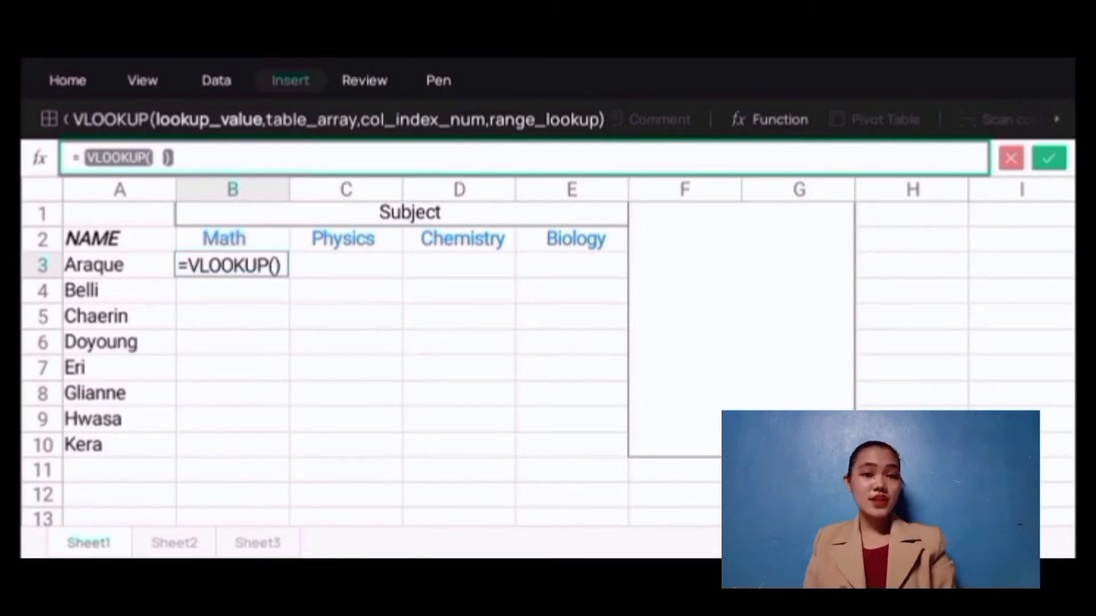
{"action": "key", "text": "Escape"}
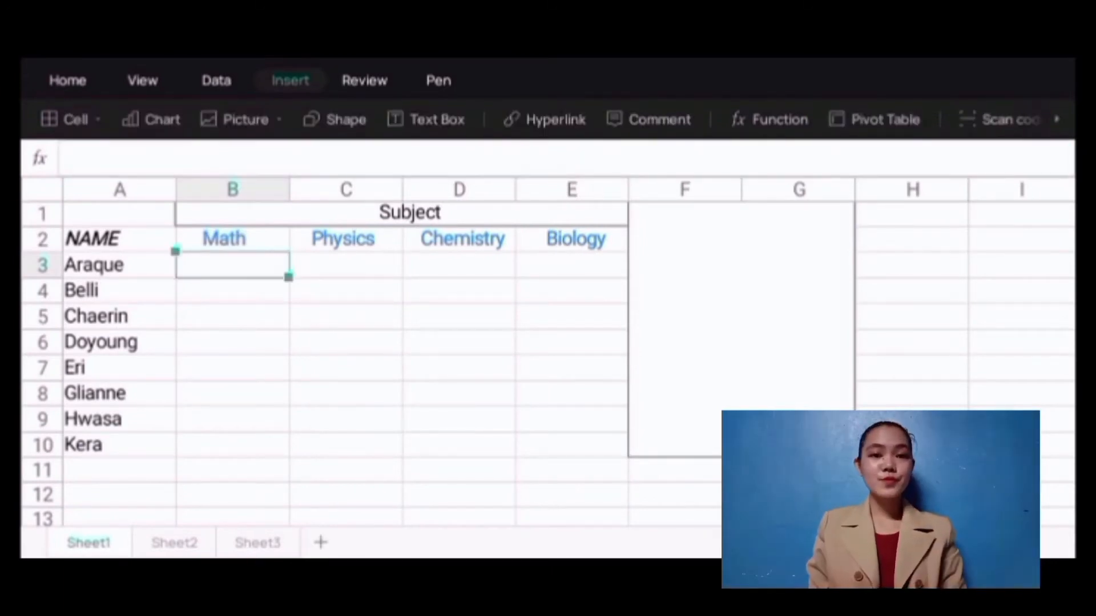
Start a VLOOKUP formula in Math cell B3 of Sheet1, using A3 as the lookup value.
{"action": "left_click", "coordinate": [233, 265]}
{"action": "type", "text": "=vlookup"}
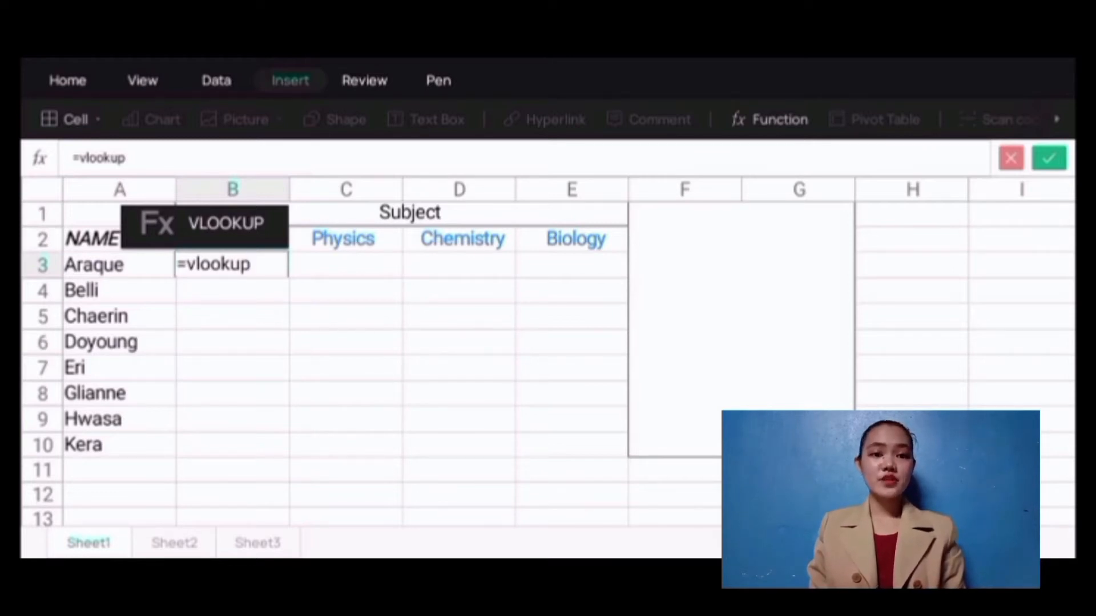
{"action": "key", "text": "Tab"}
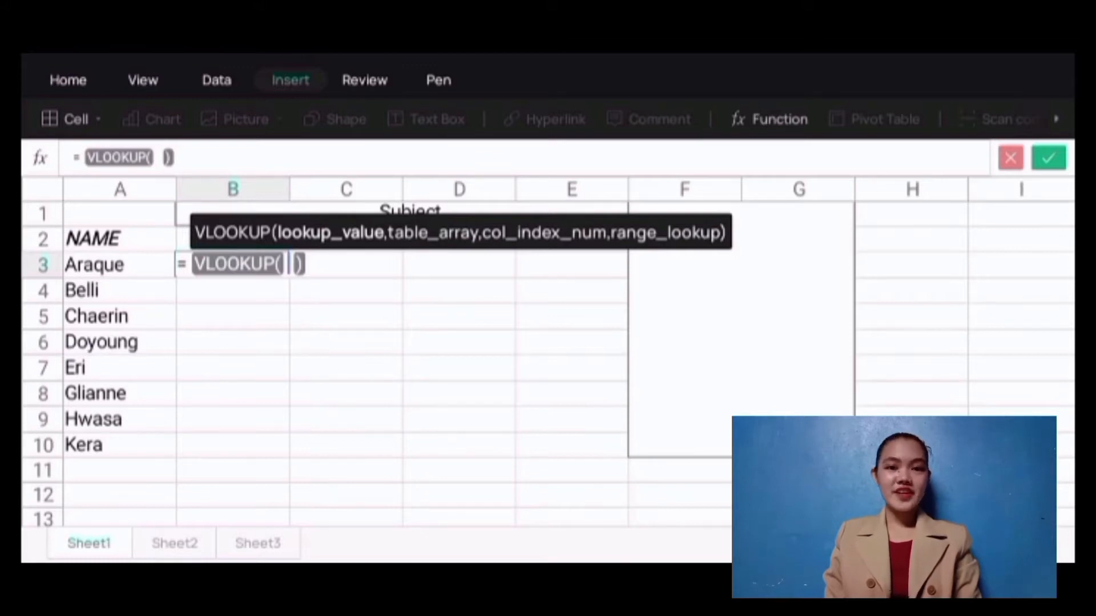
{"action": "left_click", "coordinate": [119, 265]}
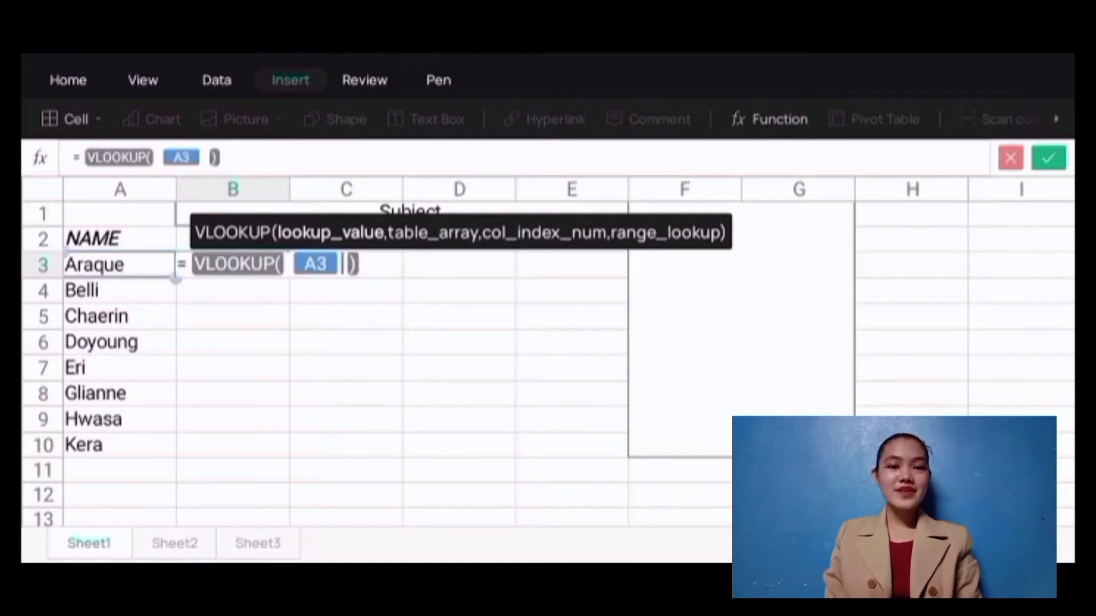
{"action": "type", "text": ","}
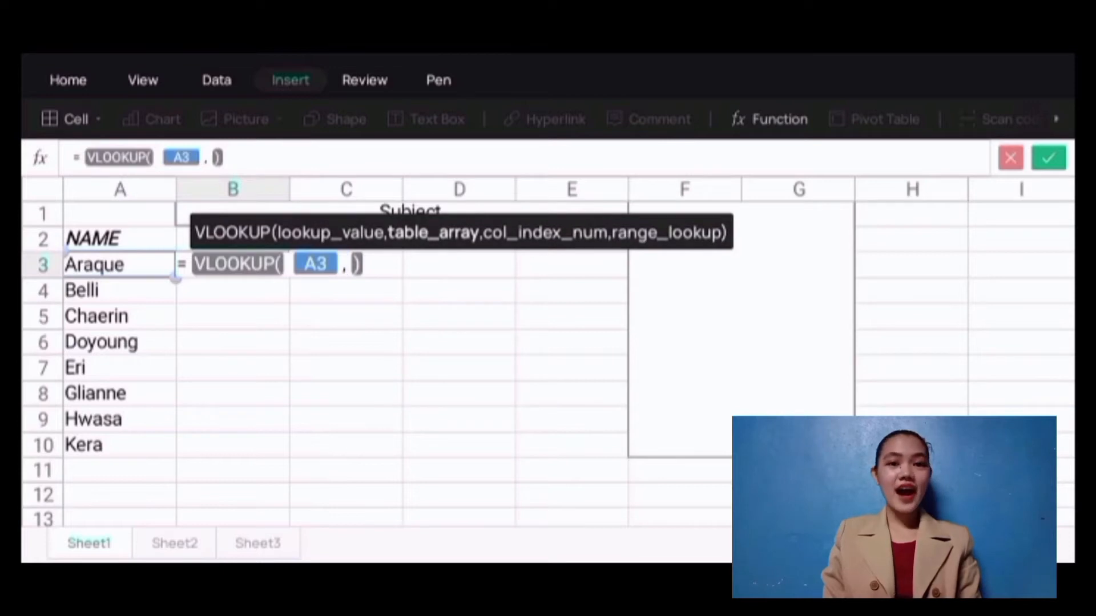
Set the VLOOKUP table array to the range A2:E10 on Sheet2.
{"action": "left_click", "coordinate": [175, 543]}
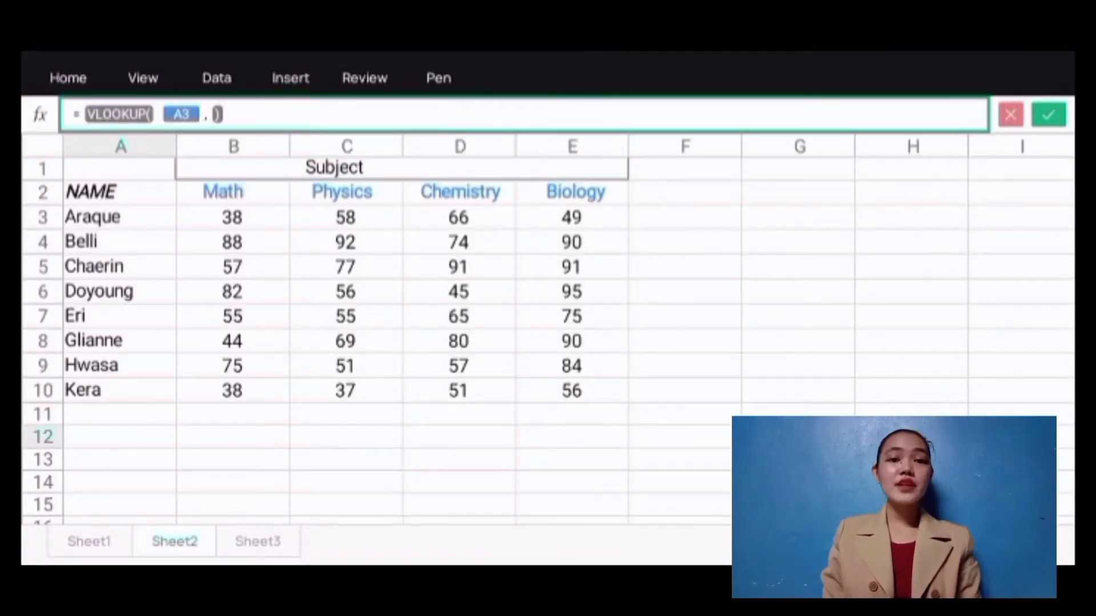
{"action": "left_click", "coordinate": [120, 193]}
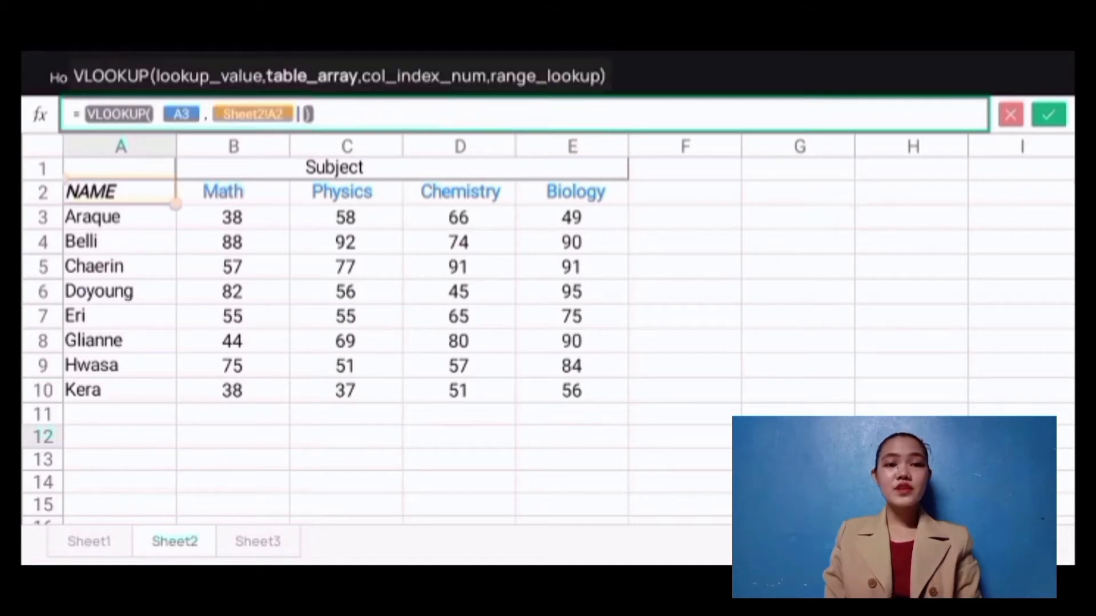
{"action": "left_click_drag", "start_coordinate": [175, 203], "coordinate": [628, 402]}
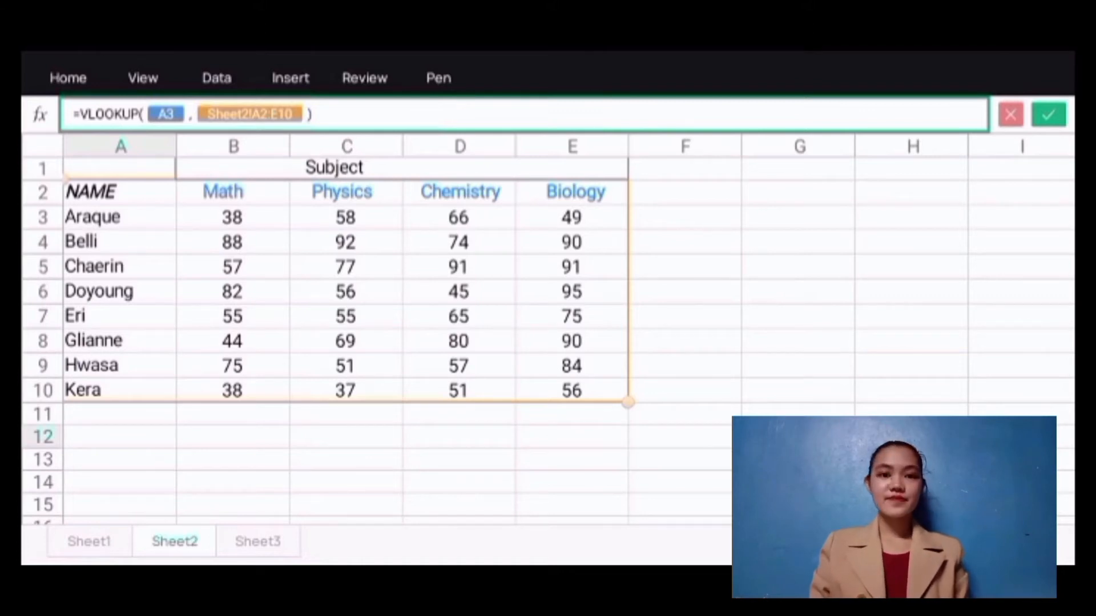
Complete the B3 formula with column index 2 and an empty range_lookup argument, and commit it.
{"action": "type", "text": ","}
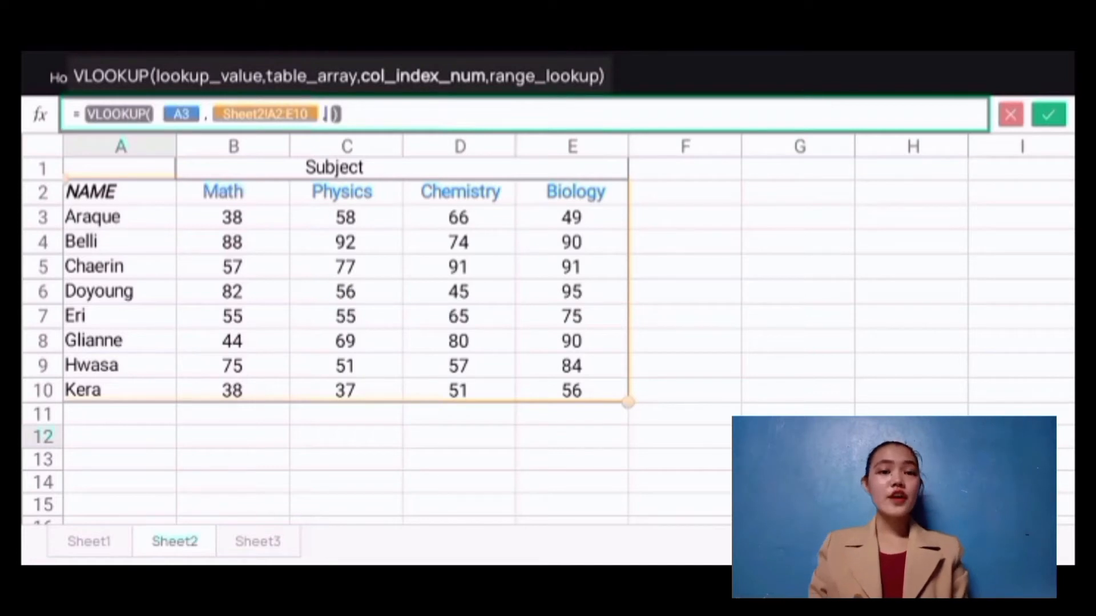
{"action": "type", "text": "2"}
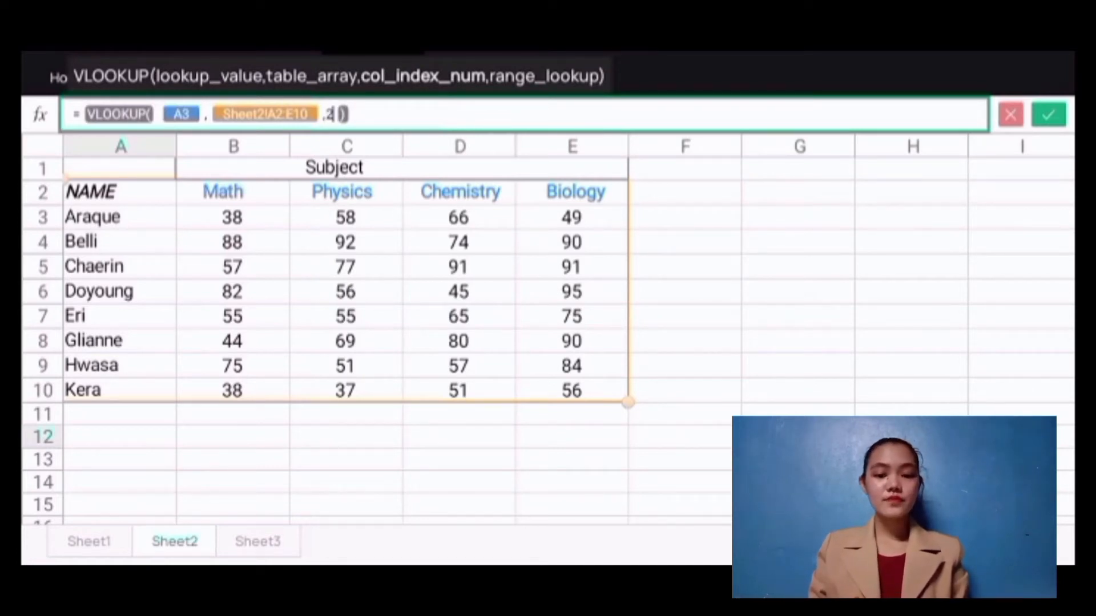
{"action": "type", "text": ","}
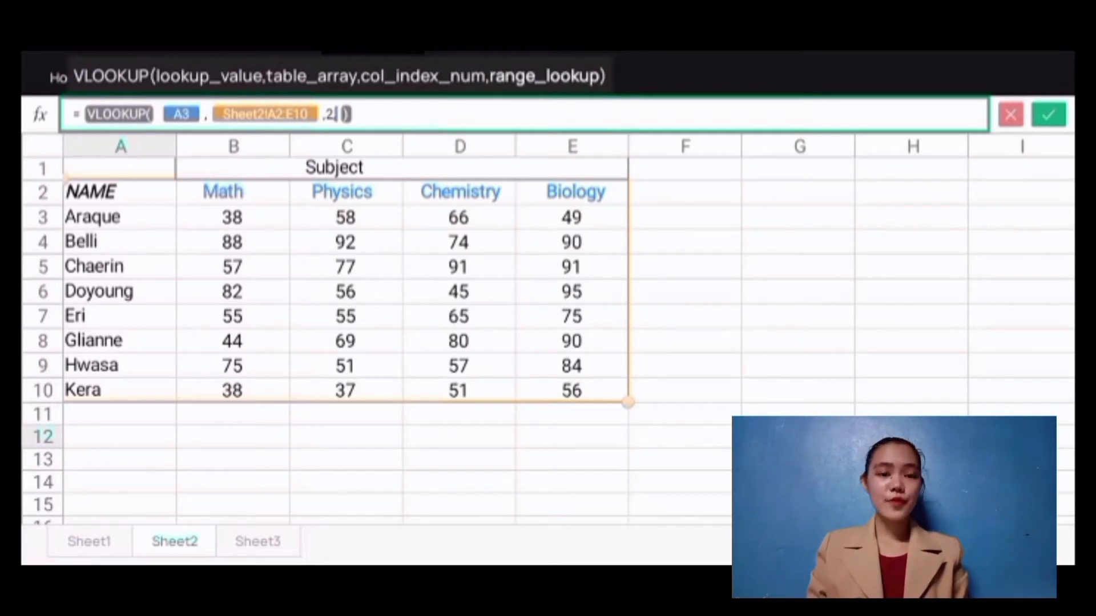
{"action": "key", "text": "Return"}
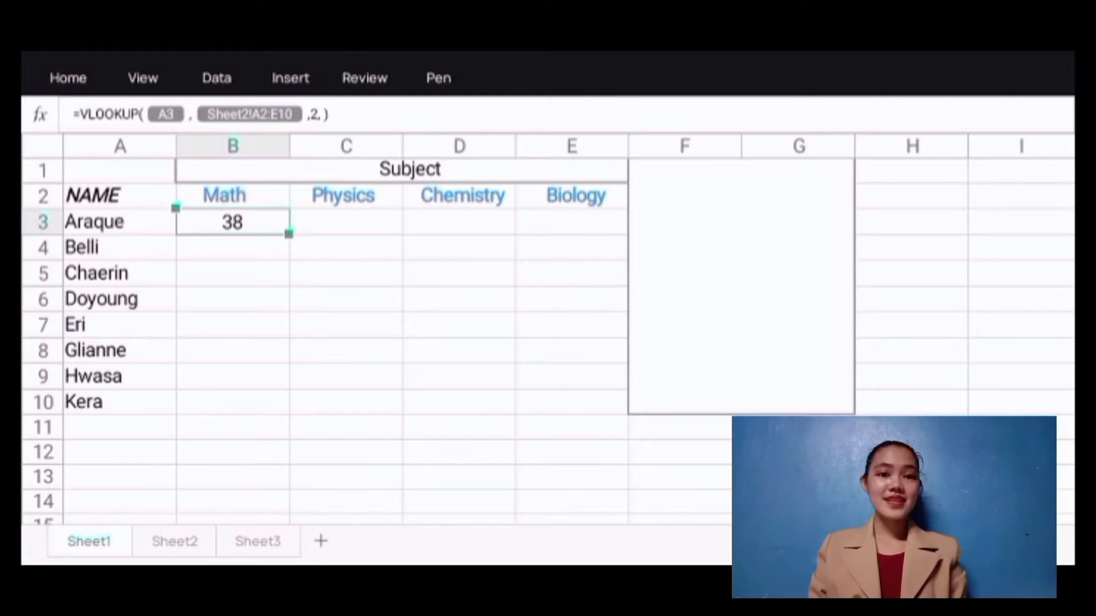
Start a VLOOKUP formula in Physics cell C7 of Sheet1, with the row's student name as quoted lookup text.
{"action": "left_click", "coordinate": [175, 542]}
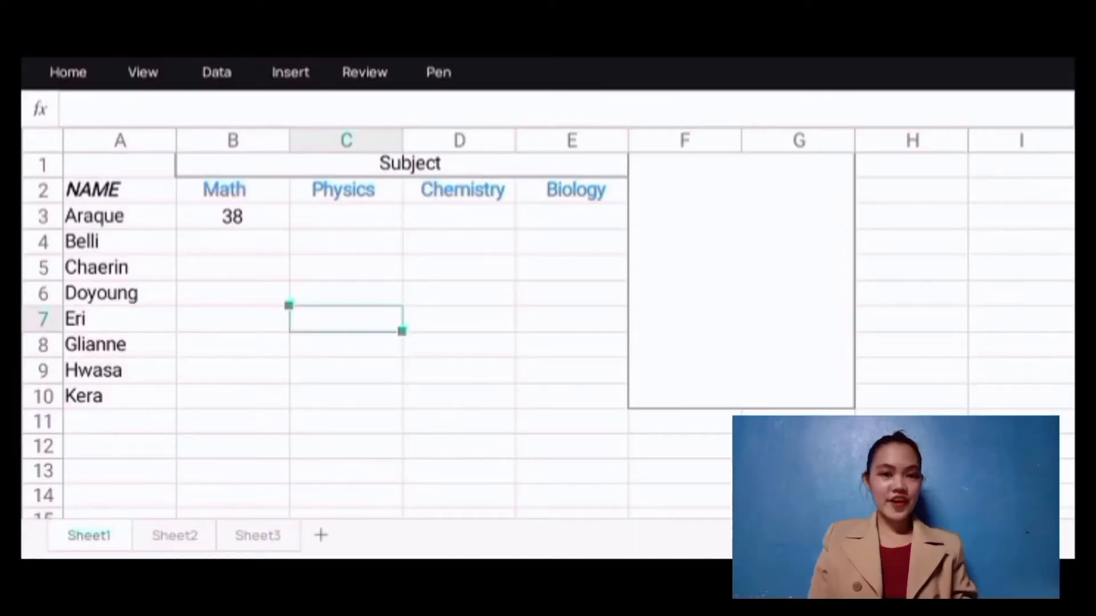
{"action": "left_click", "coordinate": [345, 319]}
{"action": "type", "text": "="}
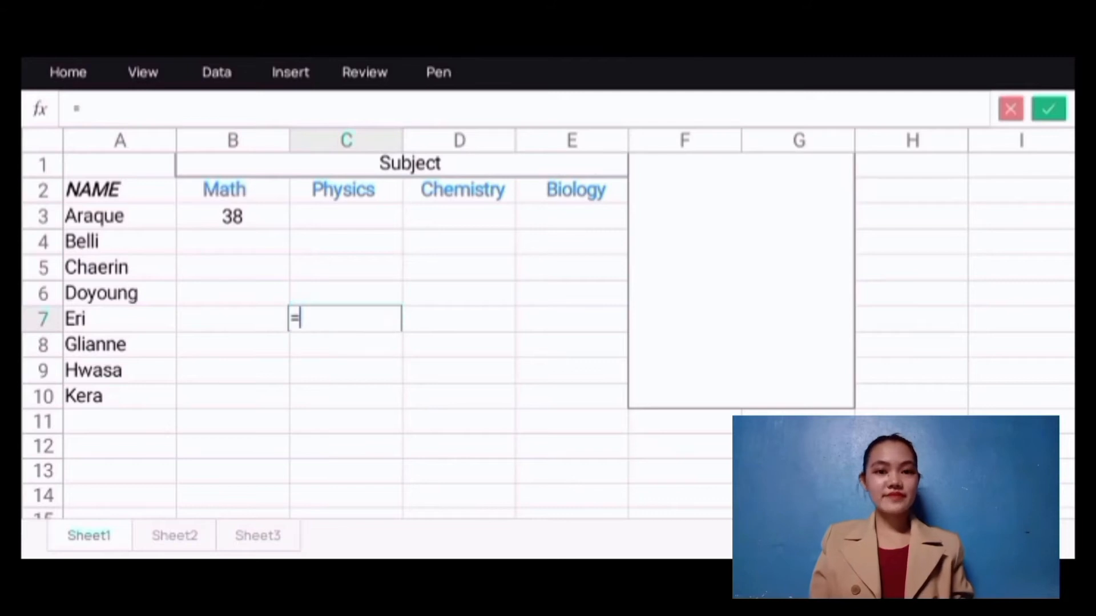
{"action": "type", "text": "vlookup"}
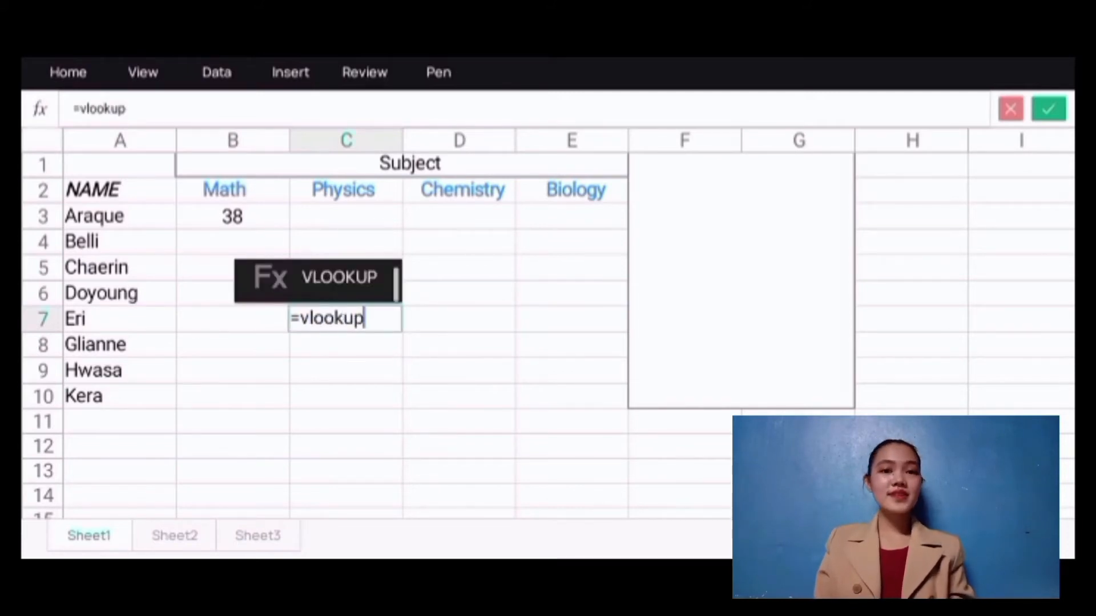
{"action": "left_click", "coordinate": [339, 278]}
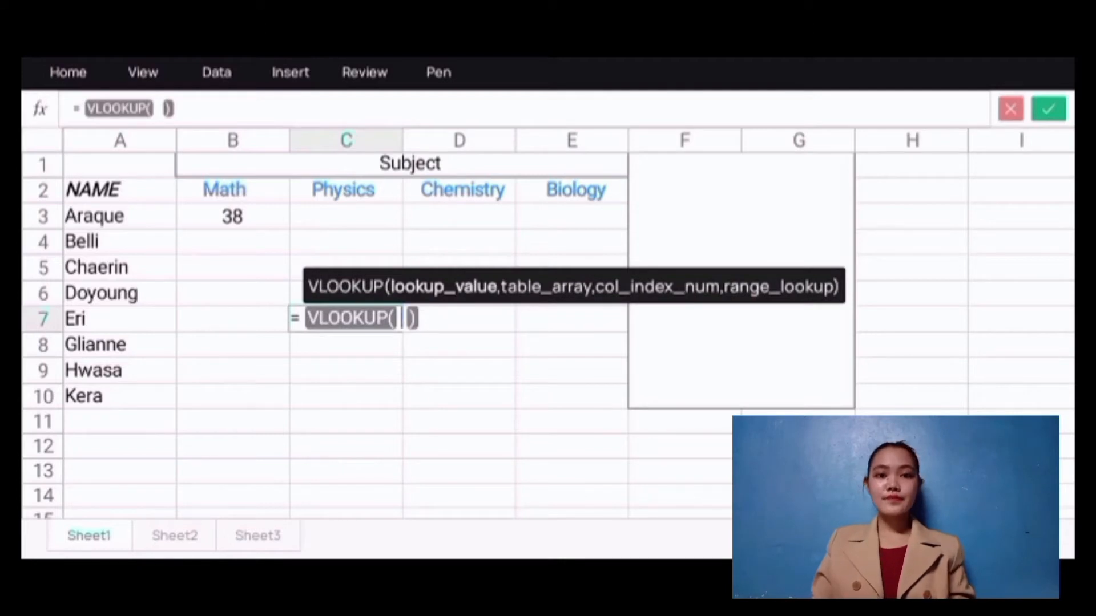
{"action": "type", "text": "\"er"}
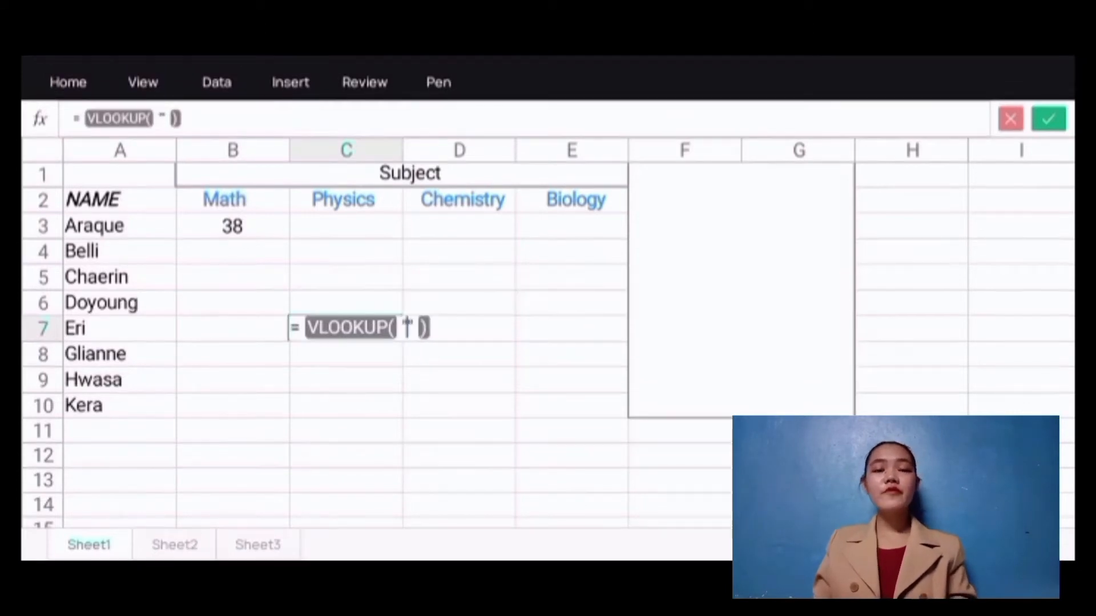
{"action": "type", "text": "i\""}
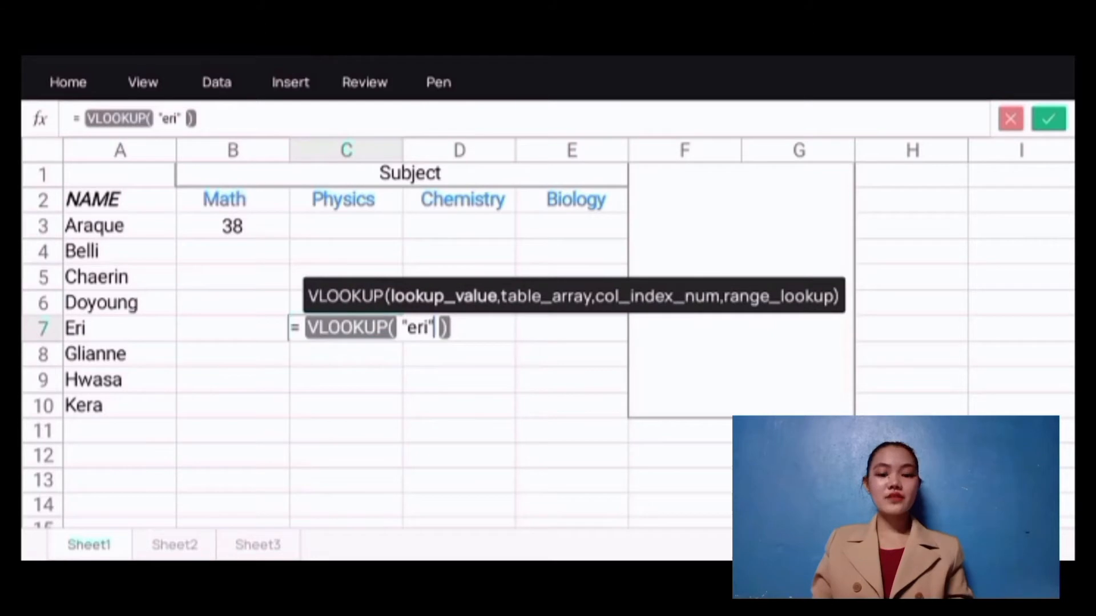
{"action": "type", "text": ","}
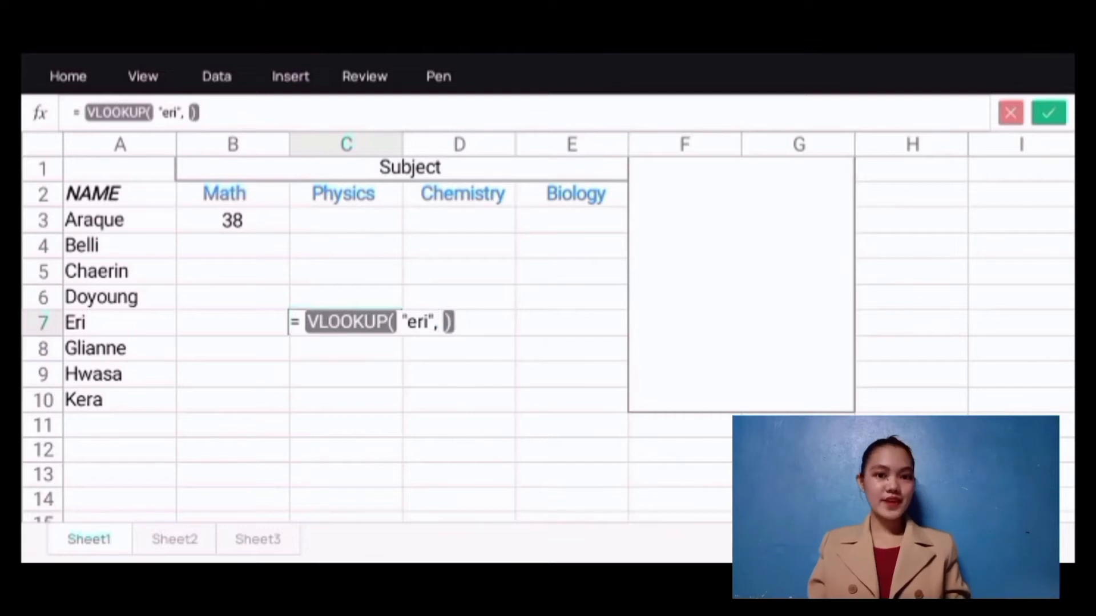
Use Sheet2's range A2:E10 as the table array of the C7 lookup formula.
{"action": "left_click", "coordinate": [174, 540]}
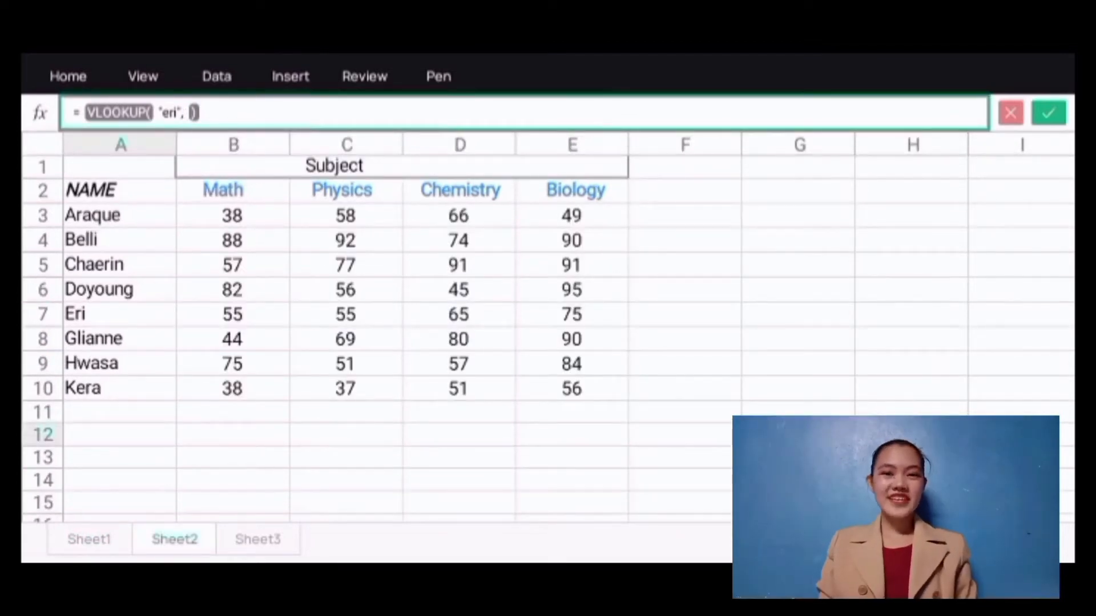
{"action": "left_click", "coordinate": [120, 191]}
{"action": "left_click_drag", "start_coordinate": [176, 203], "coordinate": [628, 402]}
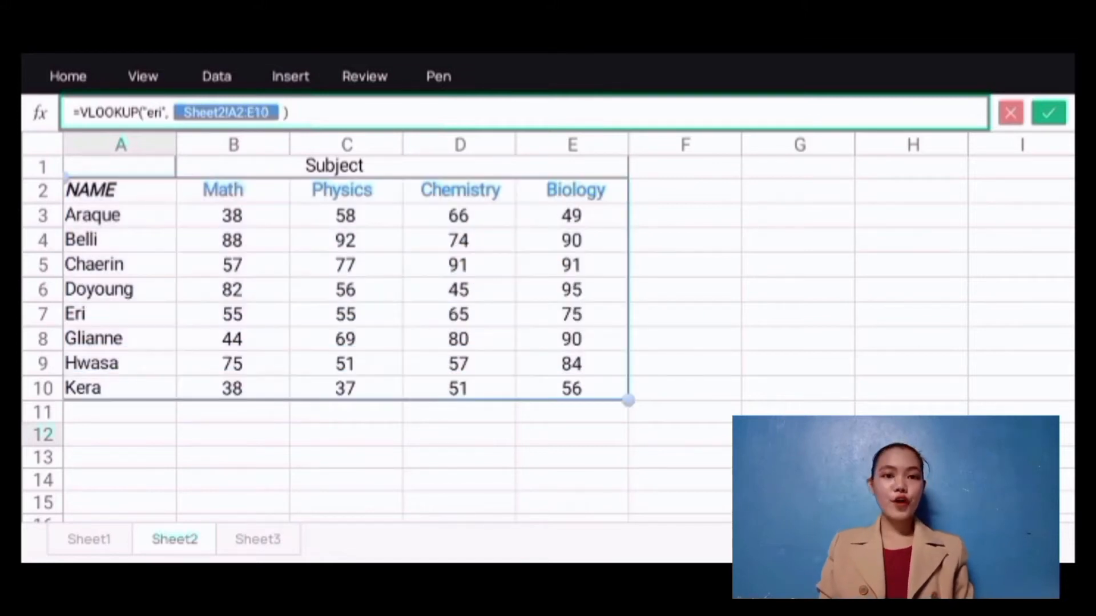
Finish the C7 formula with column index 3 and range_lookup 0, and commit it.
{"action": "type", "text": ","}
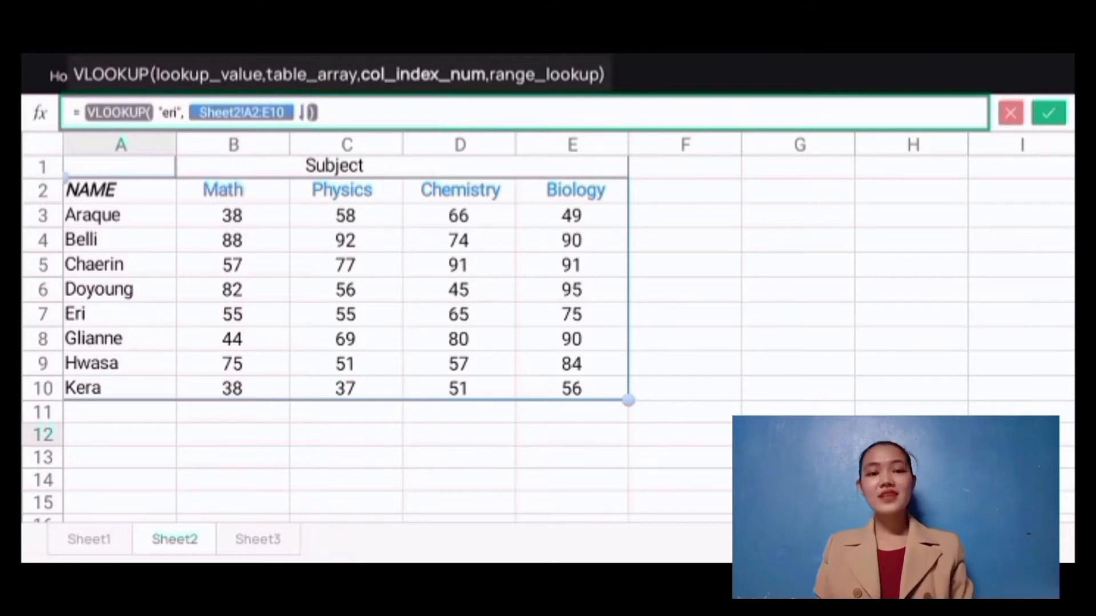
{"action": "type", "text": ",3,0"}
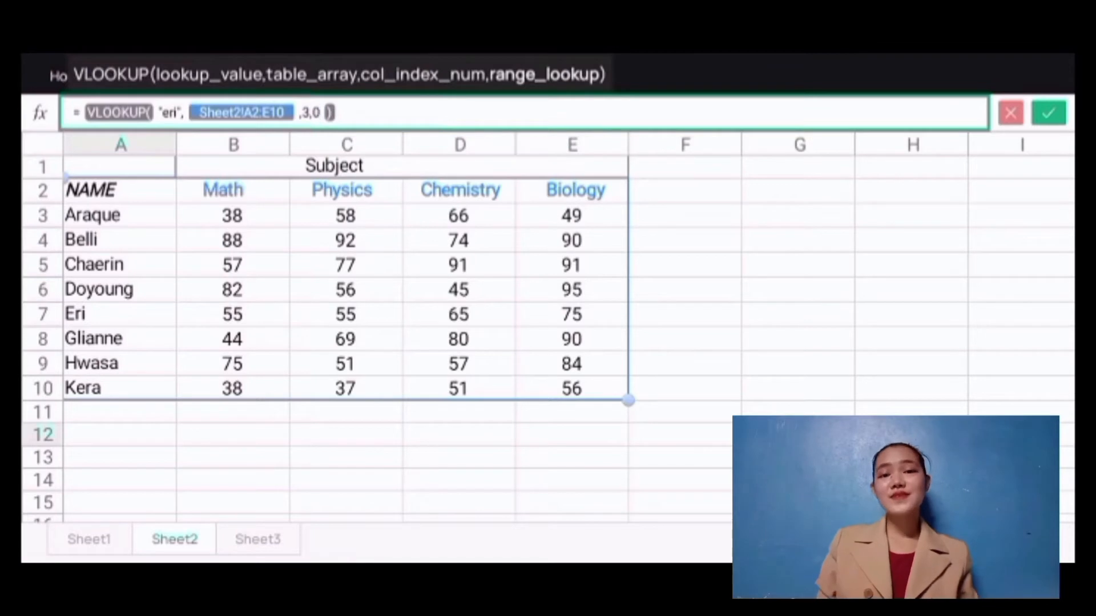
{"action": "key", "text": "Return"}
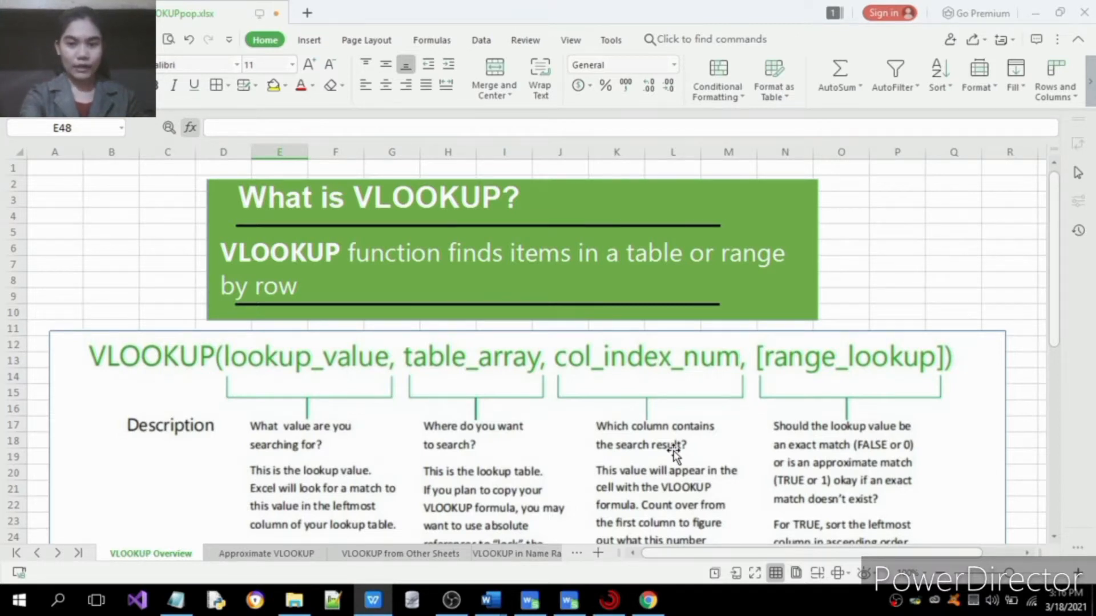
Review the VLOOKUP argument descriptions and examples on the VLOOKUP Overview sheet, and the Speeds table on the Approximate VLOOKUP sheet.
{"action": "left_click_drag", "start_coordinate": [1056, 318], "coordinate": [1046, 351]}
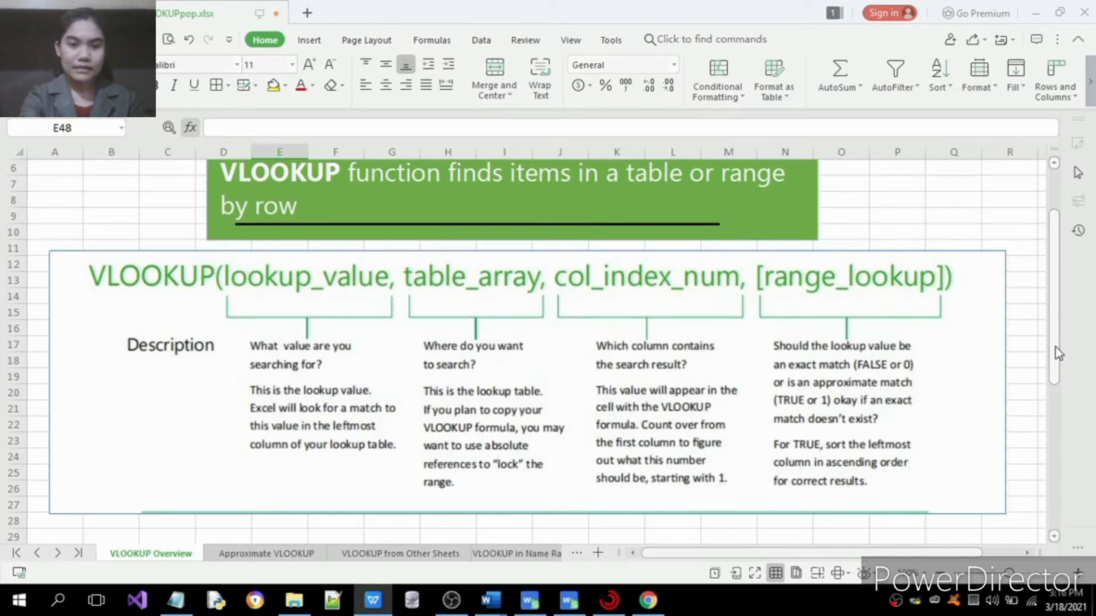
{"action": "left_click_drag", "start_coordinate": [1055, 348], "coordinate": [1050, 488]}
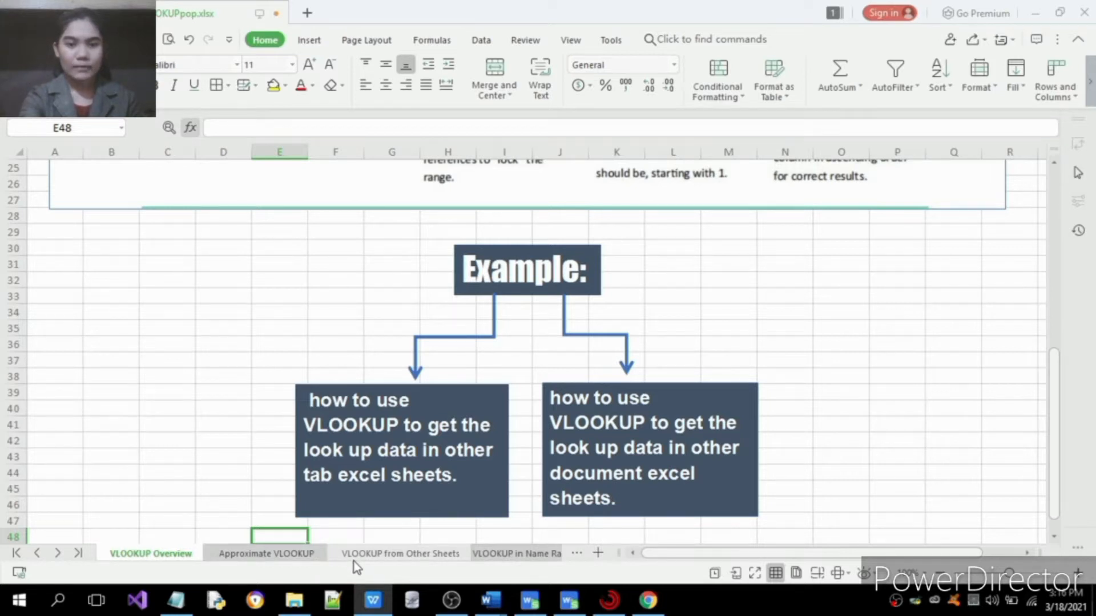
{"action": "left_click", "coordinate": [307, 556]}
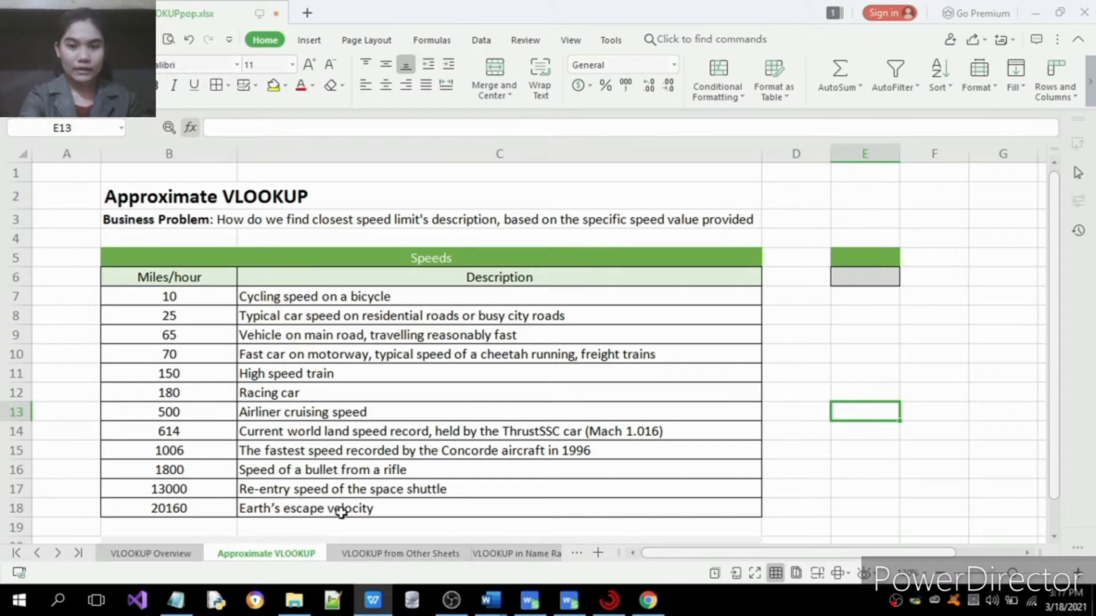
On the VLOOKUP from Other Sheets sheet, start a VLOOKUP formula in Results cell E6 with C6 as the lookup value.
{"action": "left_click", "coordinate": [353, 555]}
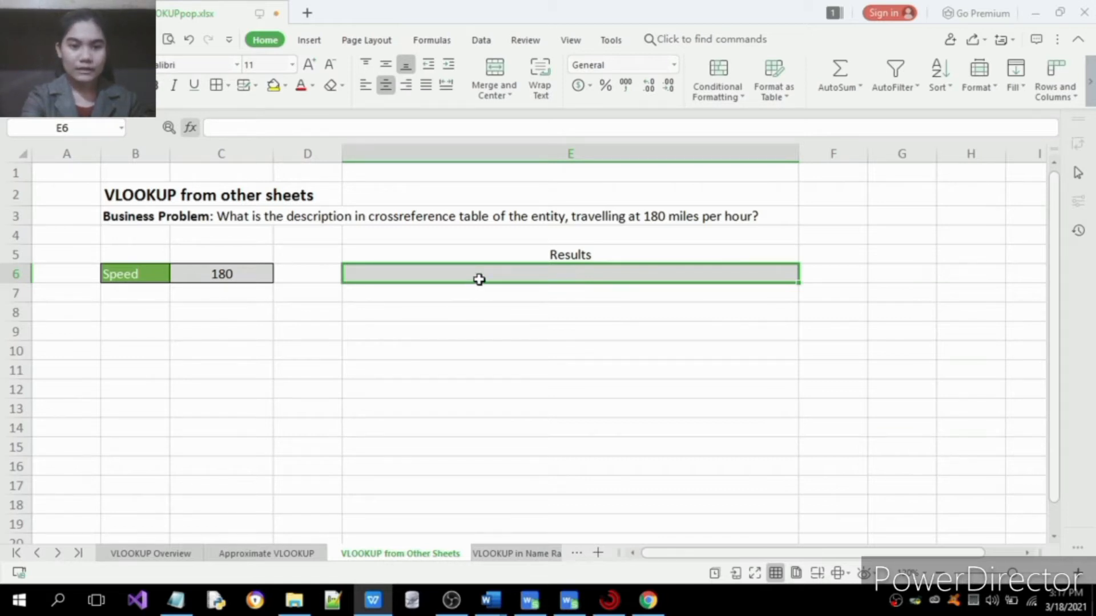
{"action": "type", "text": "=VLOOKUP("}
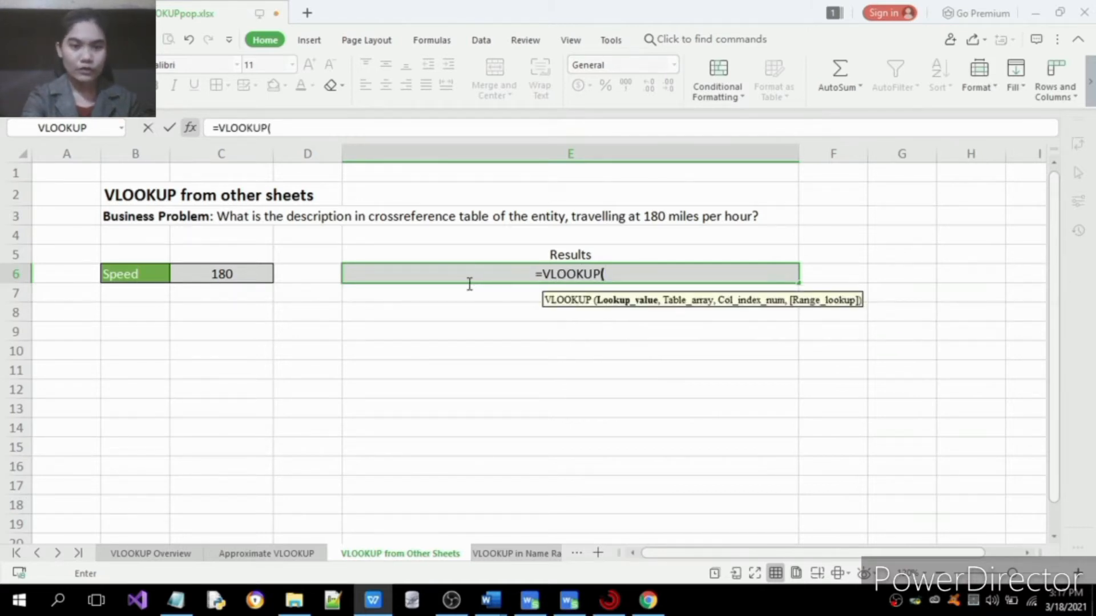
{"action": "left_click", "coordinate": [260, 277]}
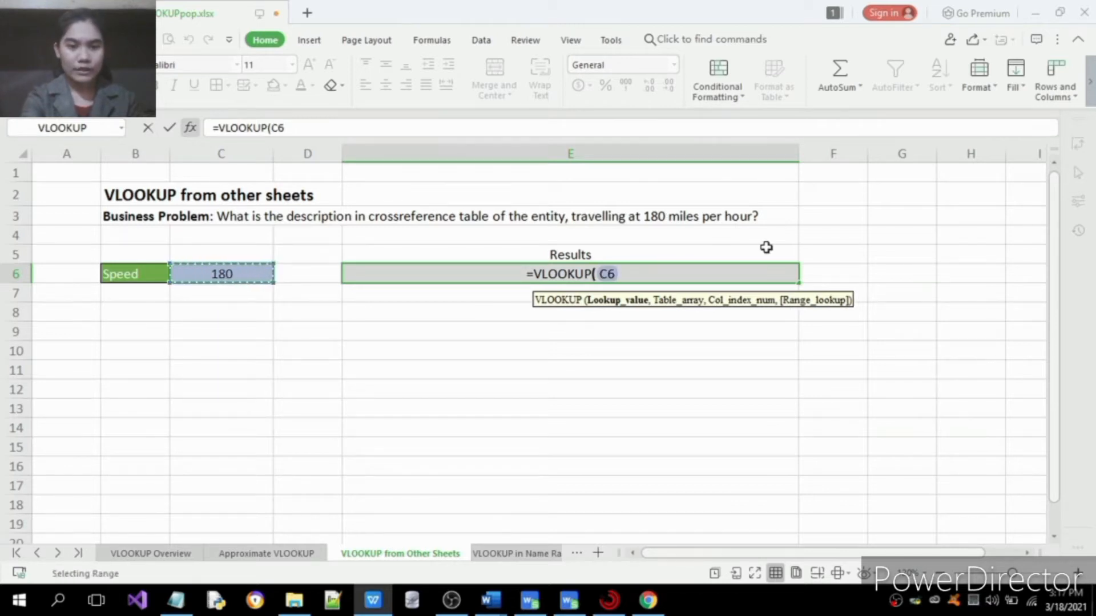
{"action": "type", "text": ","}
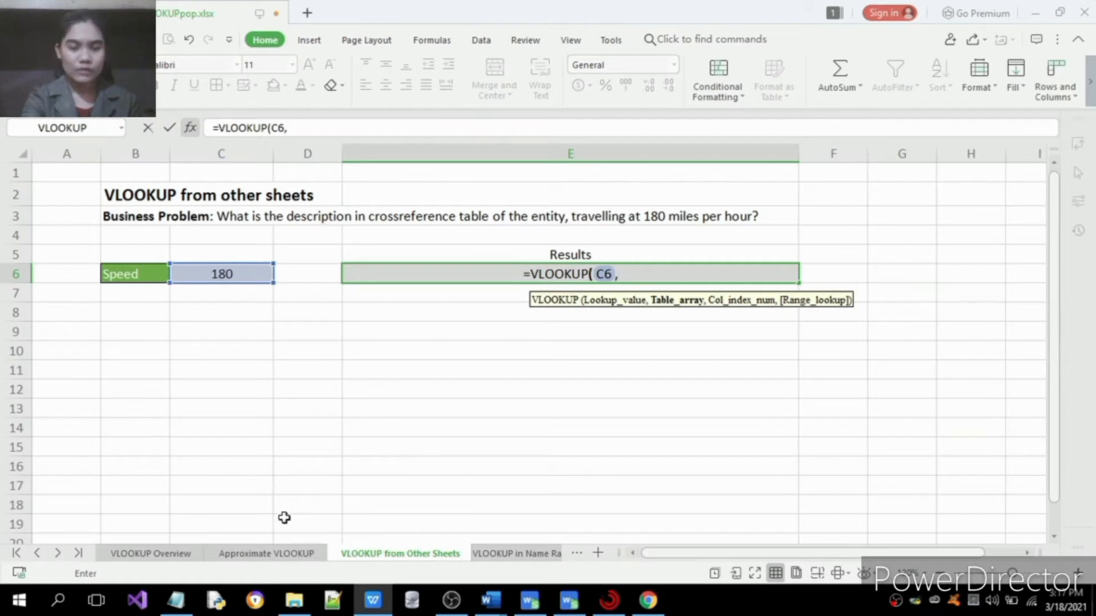
Set the formula's table array to B7:C18 on the Approximate VLOOKUP sheet.
{"action": "left_click", "coordinate": [272, 548]}
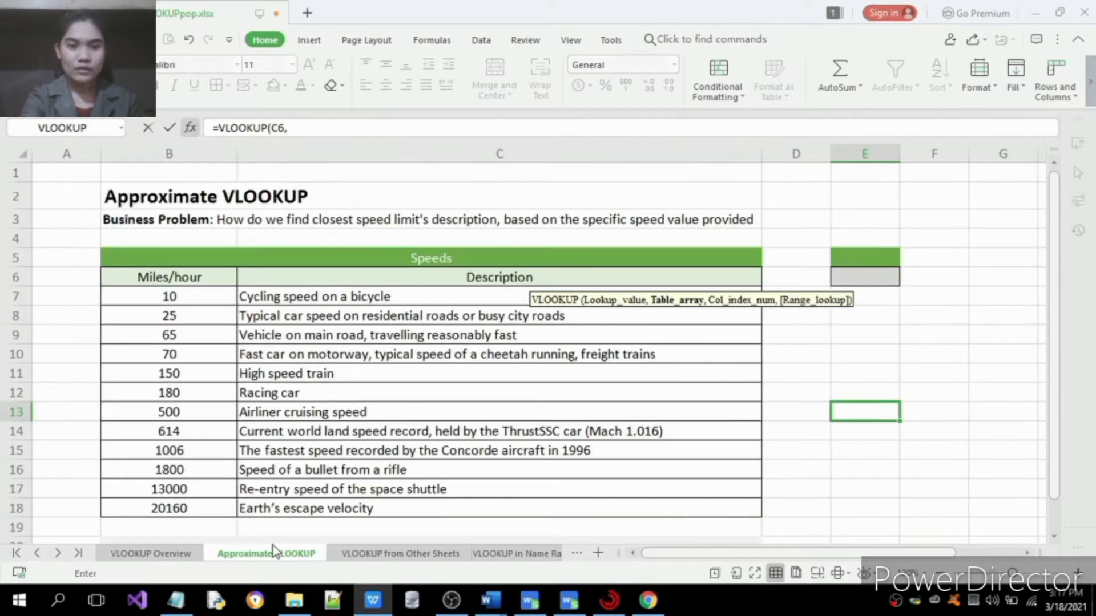
{"action": "left_click", "coordinate": [111, 294]}
{"action": "left_click_drag", "start_coordinate": [164, 297], "coordinate": [263, 512]}
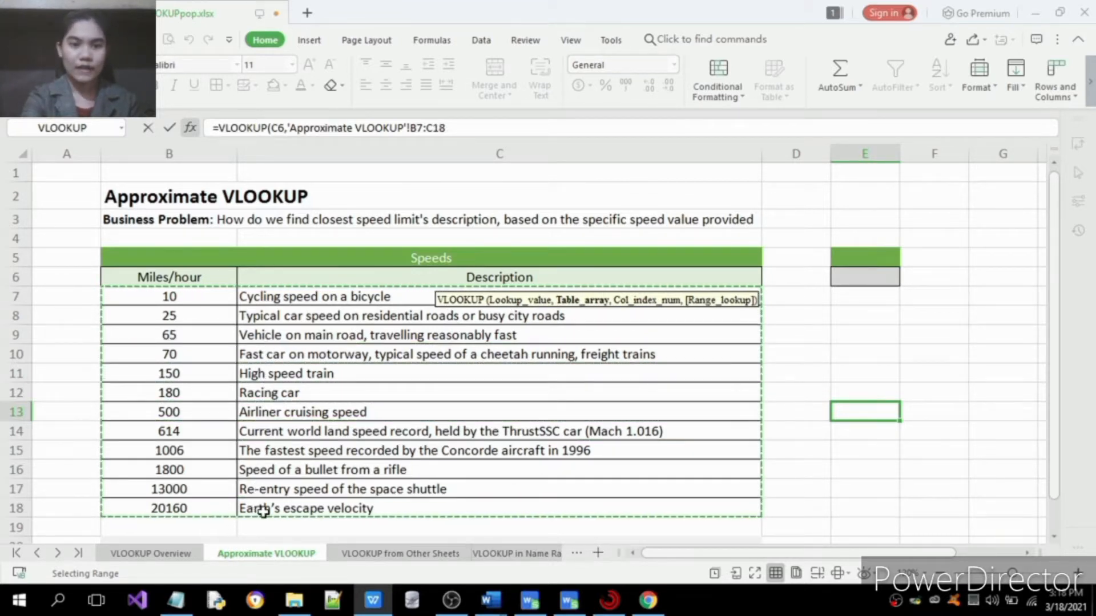
Finish the E6 VLOOKUP formula with column index 2 and FALSE for an exact match, and commit it.
{"action": "left_click", "coordinate": [377, 552]}
{"action": "type", "text": ","}
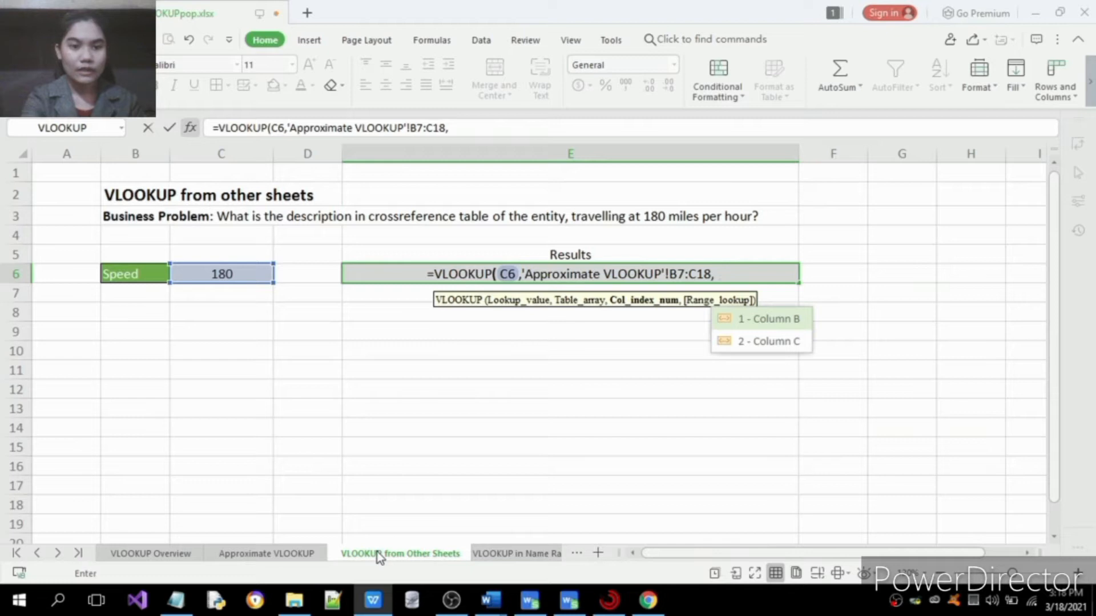
{"action": "type", "text": "2"}
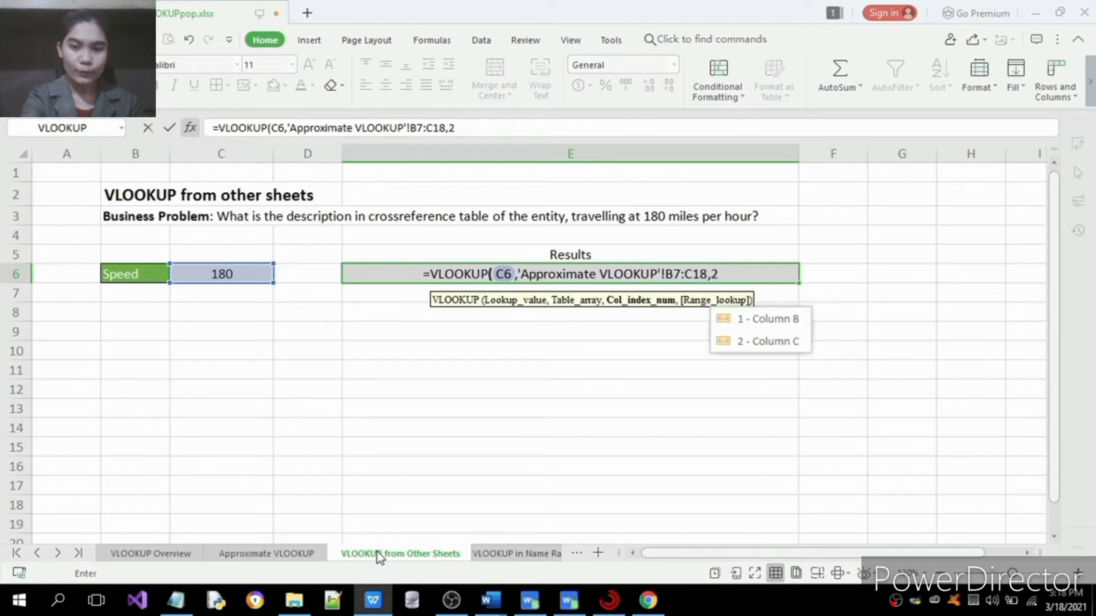
{"action": "type", "text": ","}
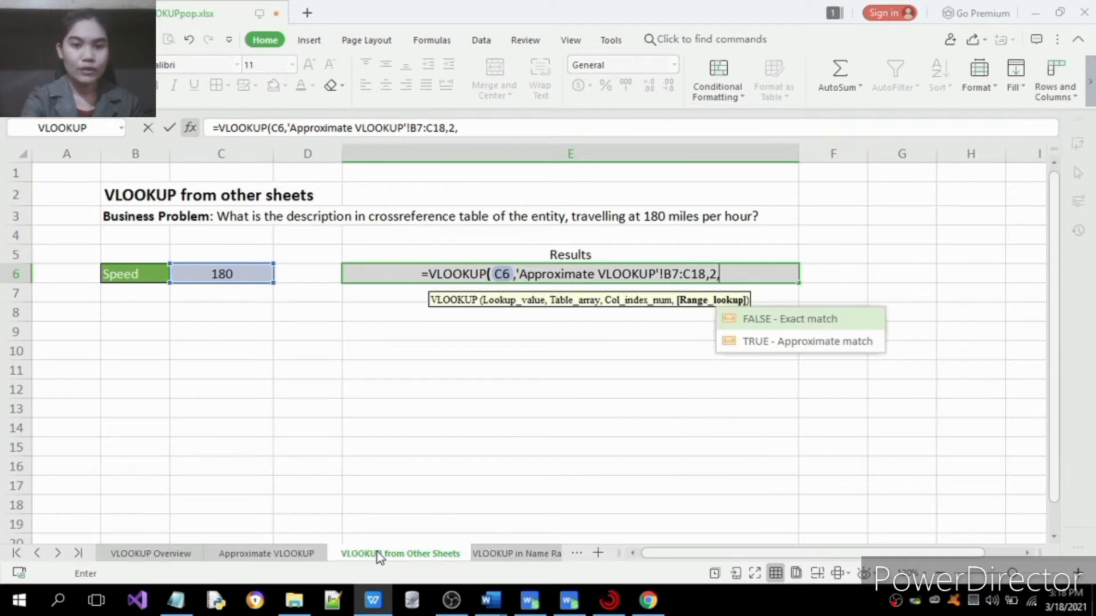
{"action": "left_click", "coordinate": [289, 554]}
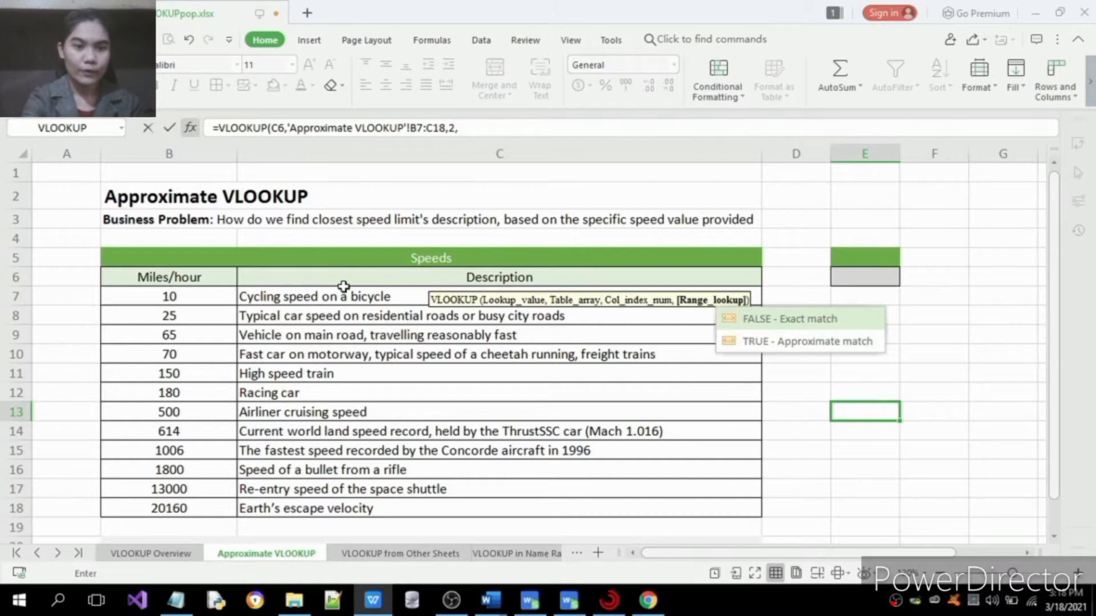
{"action": "left_click", "coordinate": [410, 554]}
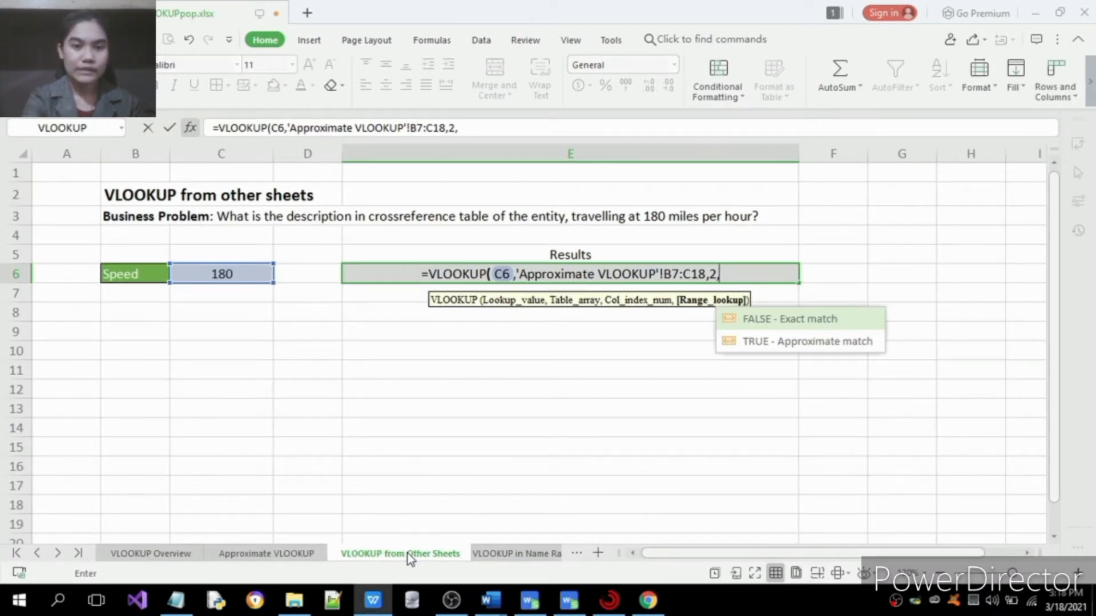
{"action": "type", "text": "FAL"}
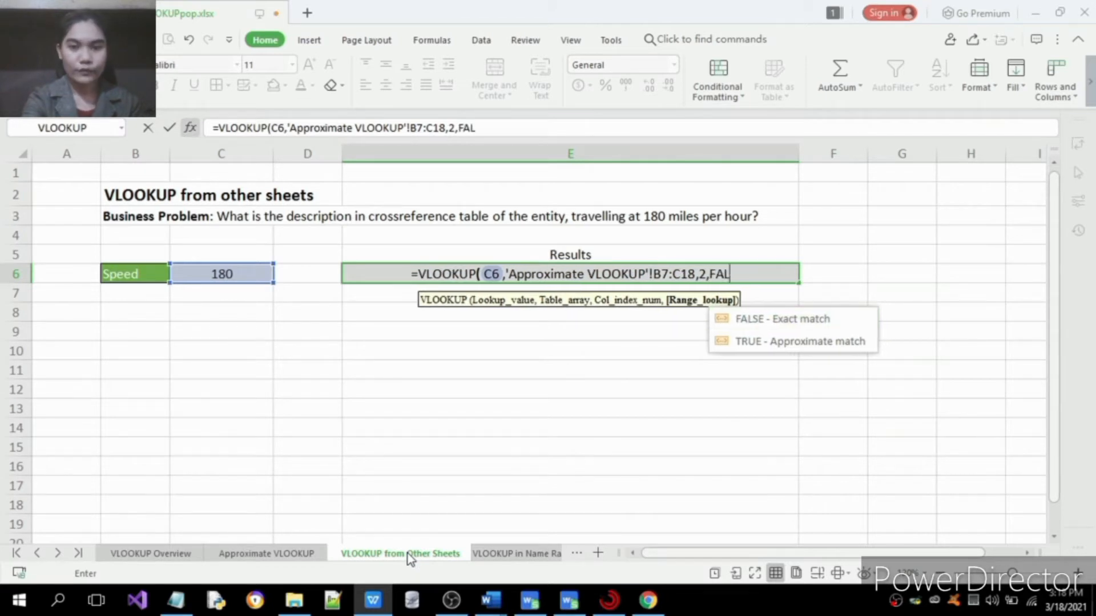
{"action": "type", "text": "SE)"}
{"action": "key", "text": "Return"}
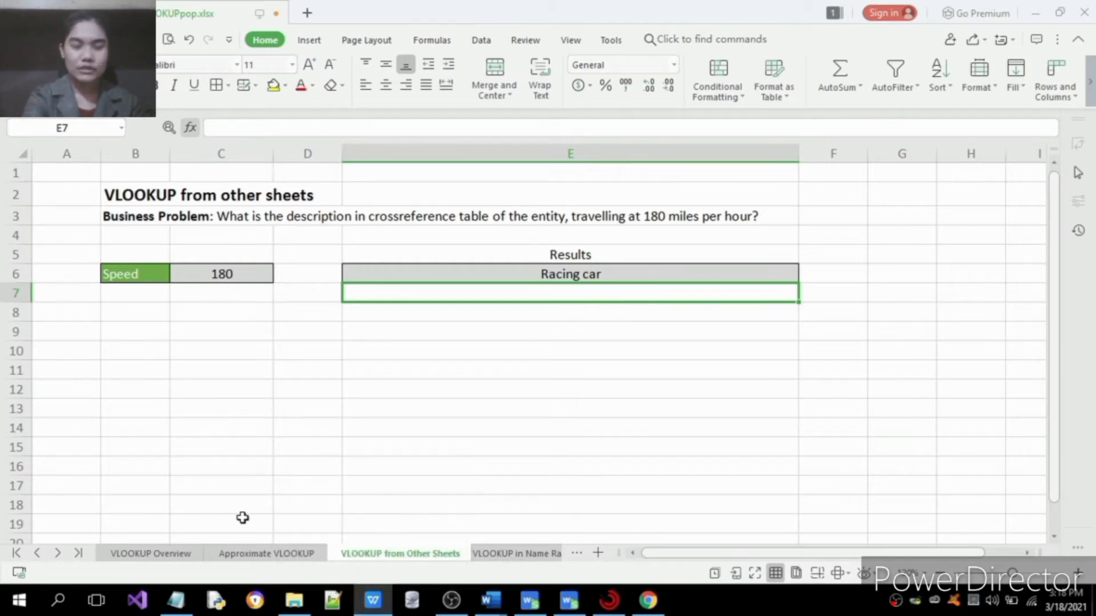
Check the E6 result against the Speeds table on the Approximate VLOOKUP sheet, and set the speed in C6 to 65.
{"action": "left_click", "coordinate": [240, 555]}
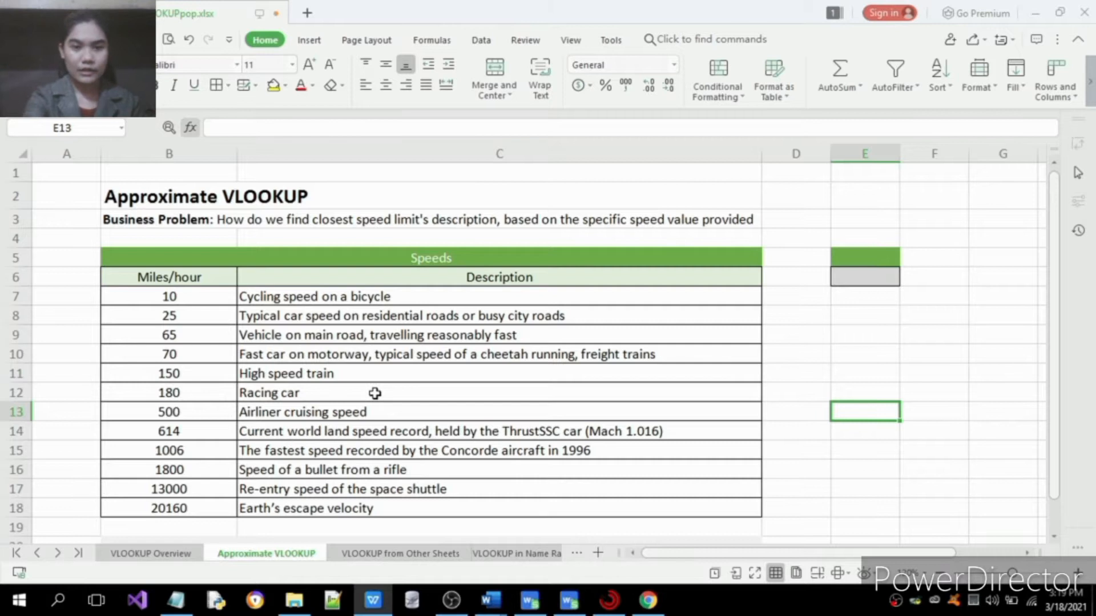
{"action": "left_click", "coordinate": [360, 554]}
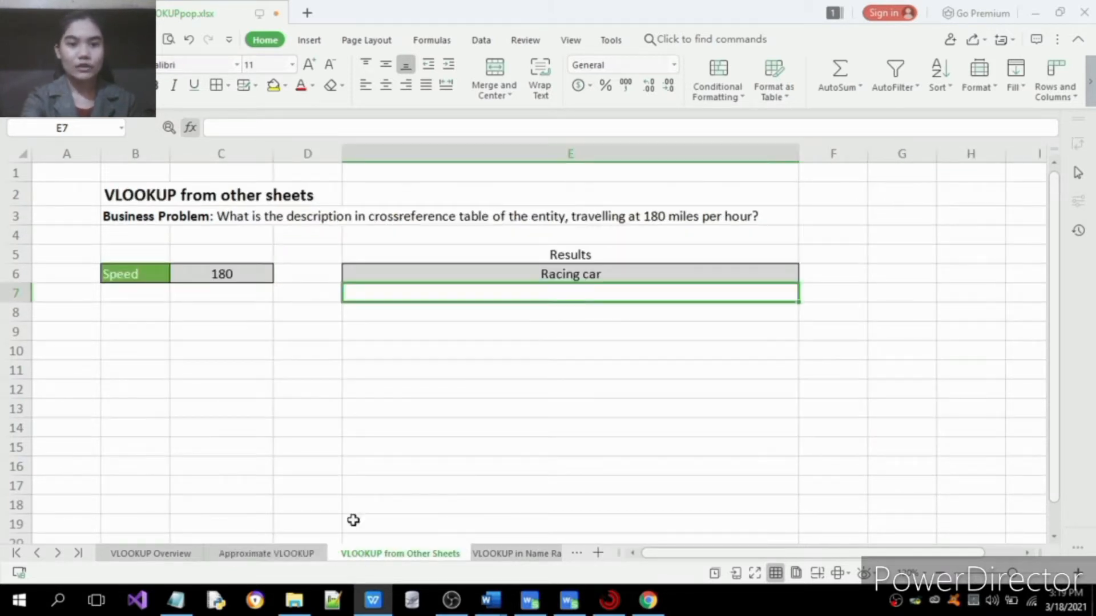
{"action": "left_click", "coordinate": [259, 274]}
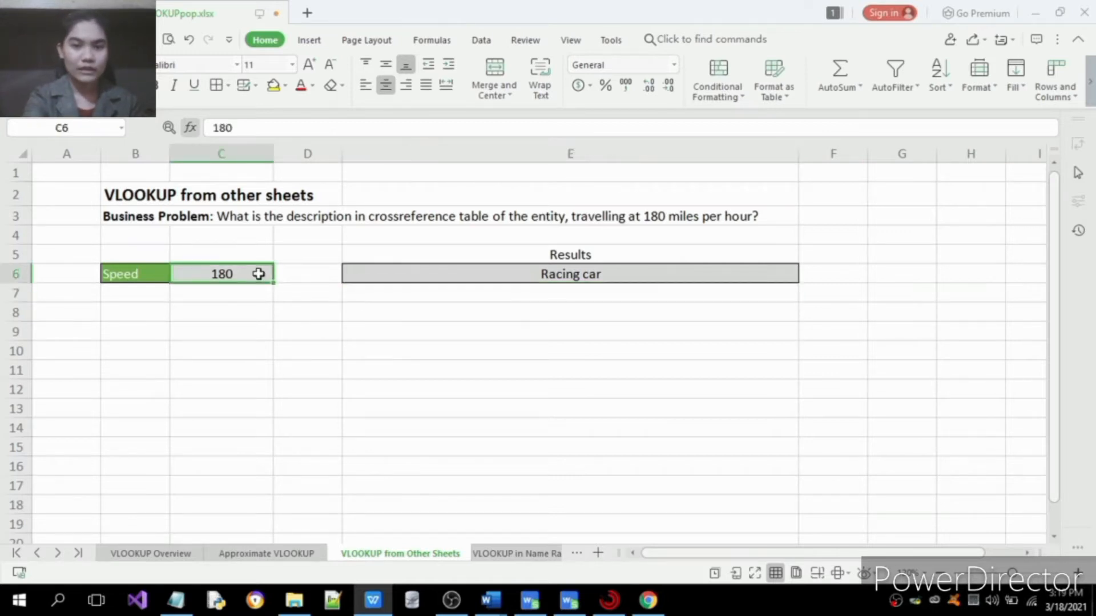
{"action": "key", "text": "BackSpace"}
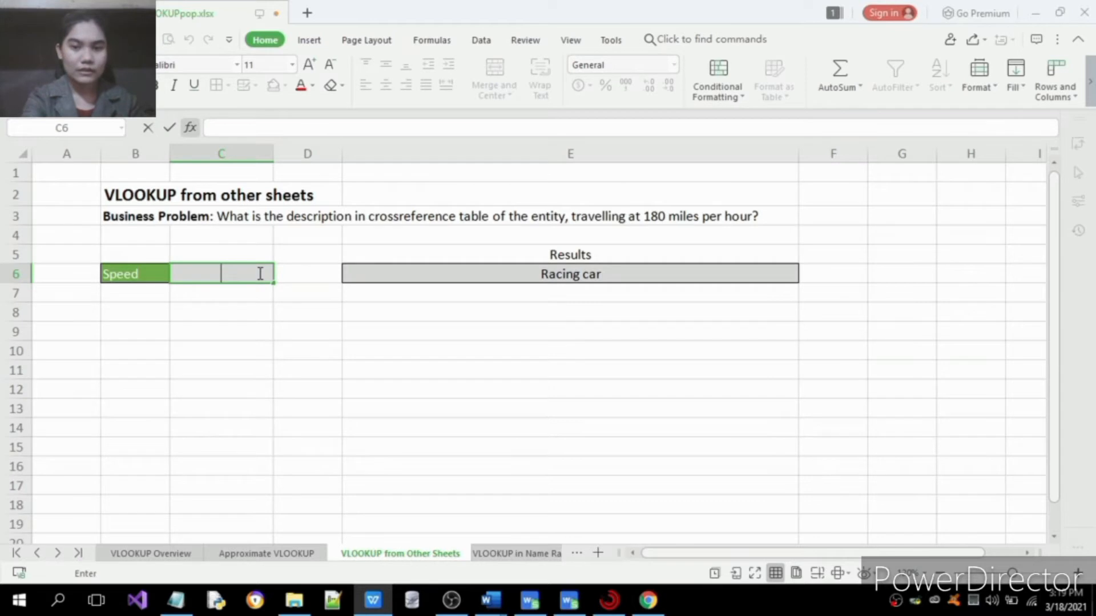
{"action": "type", "text": "65"}
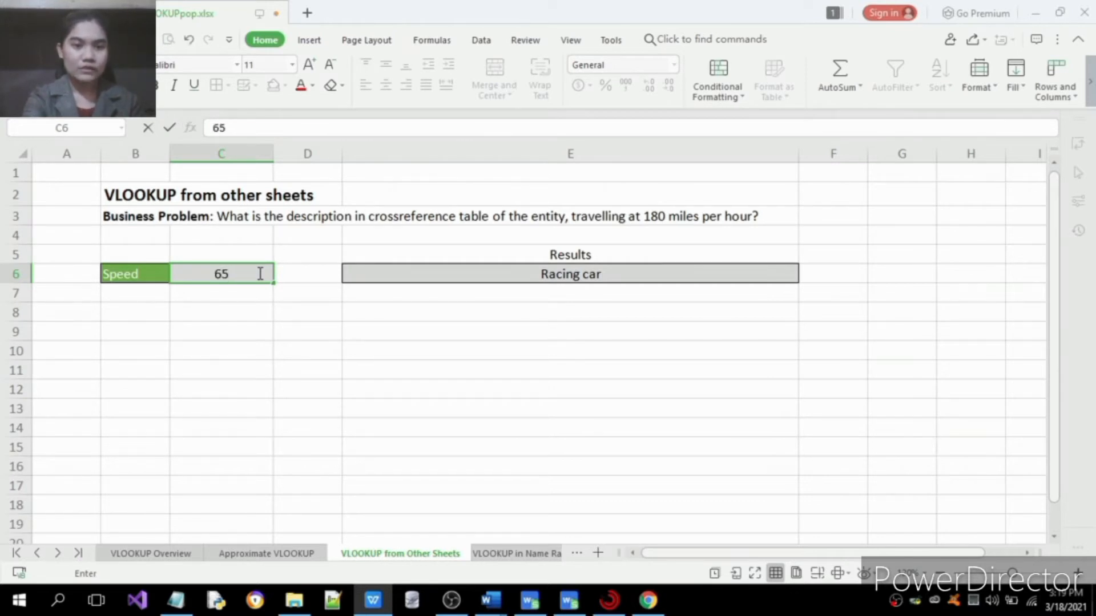
{"action": "key", "text": "Return"}
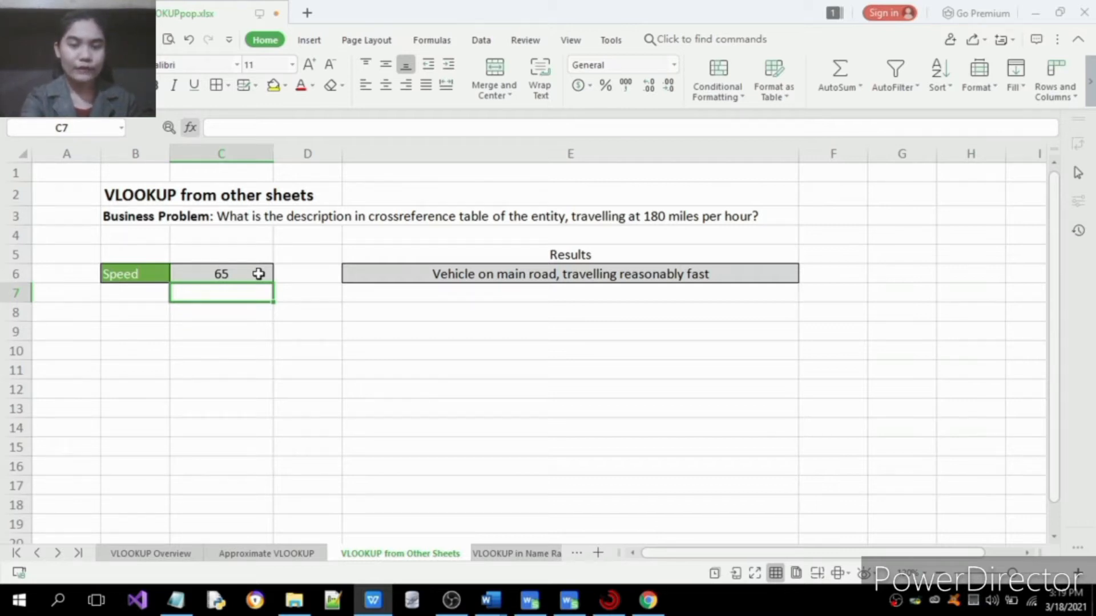
{"action": "left_click", "coordinate": [251, 552]}
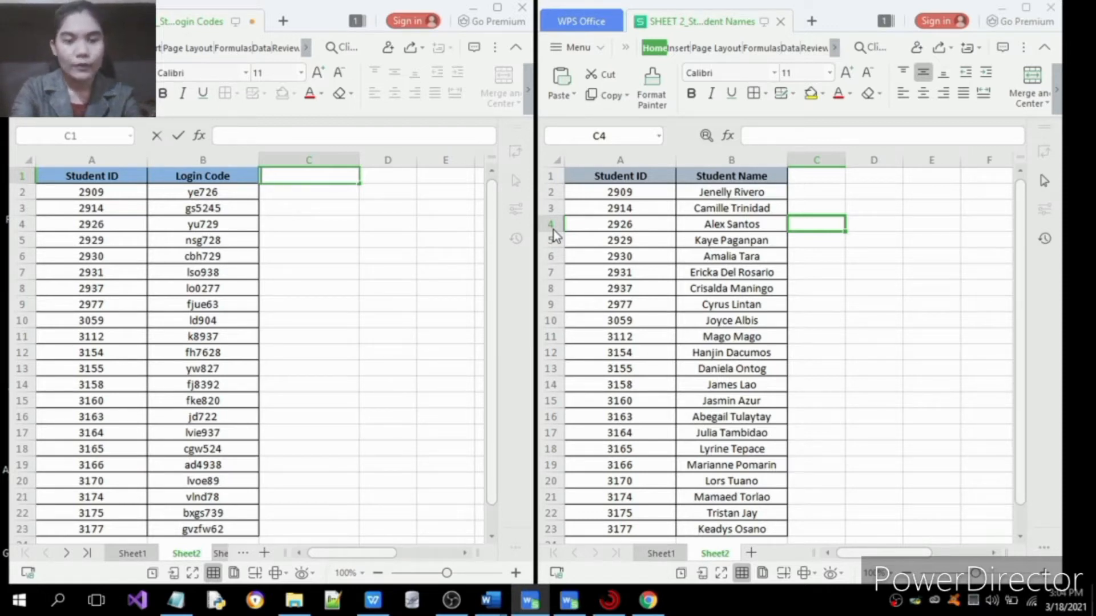
In the Login Codes workbook, enter the header "student name" in C1 and start a VLOOKUP in C2 with the Student Names workbook's A2 as lookup value.
{"action": "type", "text": "student name"}
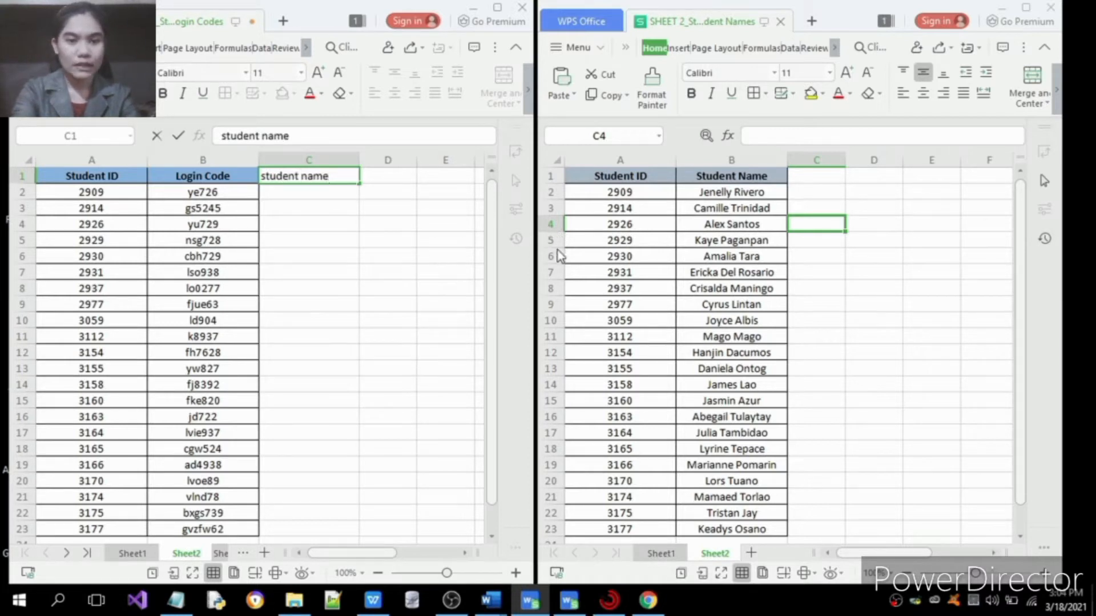
{"action": "key", "text": "Return"}
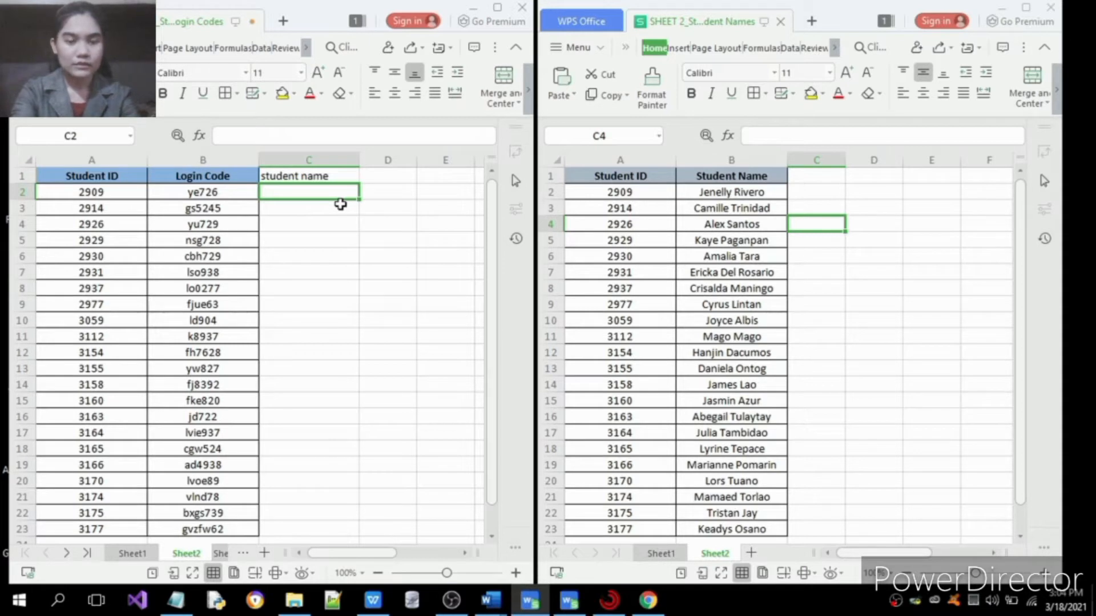
{"action": "type", "text": "=V"}
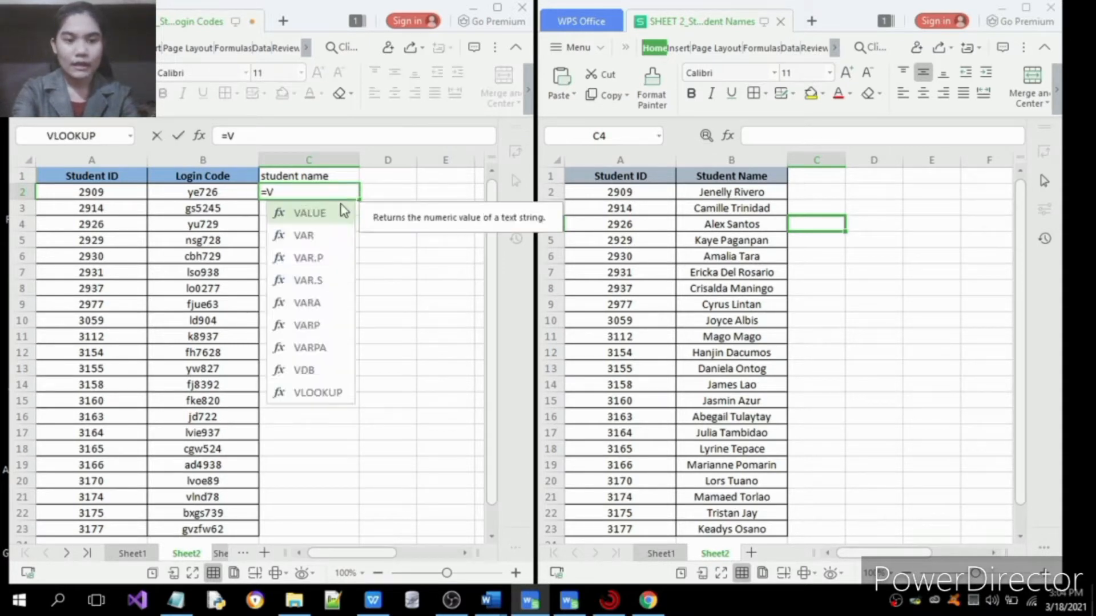
{"action": "type", "text": "LOOKUP("}
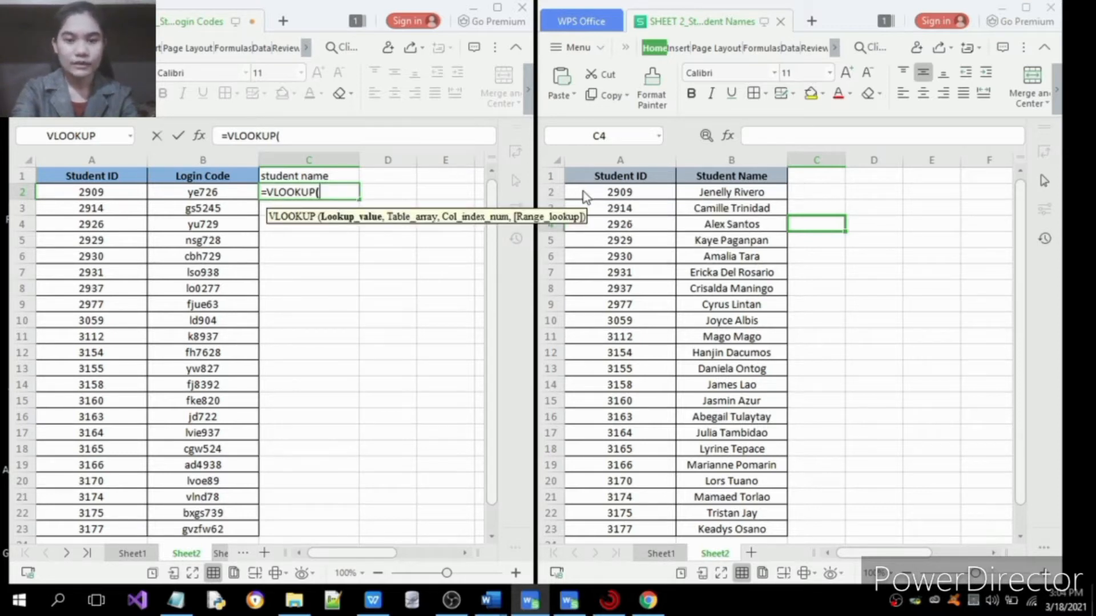
{"action": "left_click", "coordinate": [584, 194]}
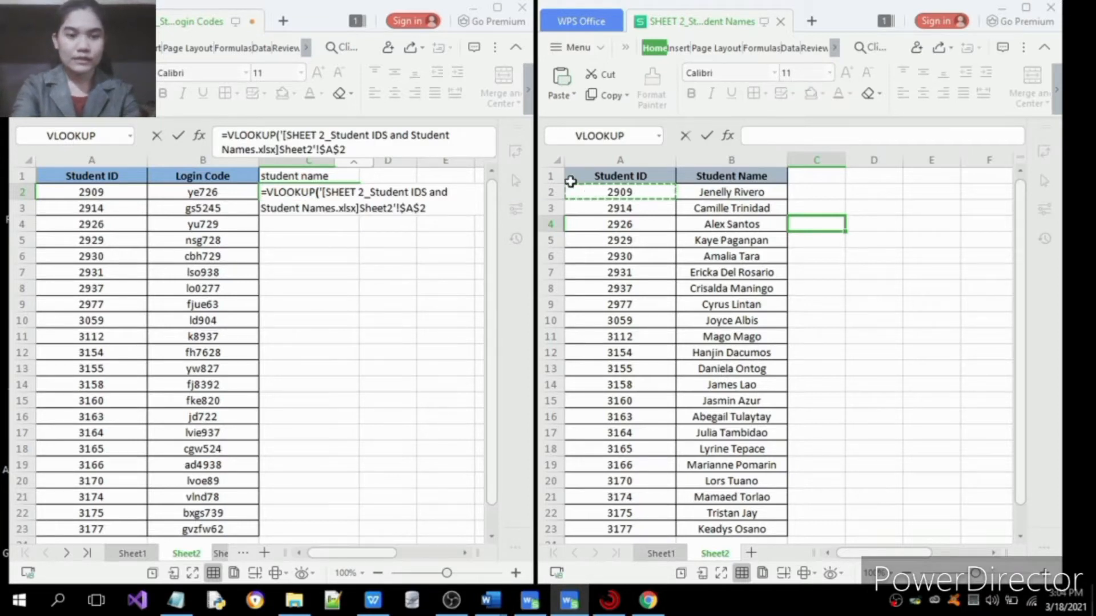
{"action": "left_click", "coordinate": [352, 150]}
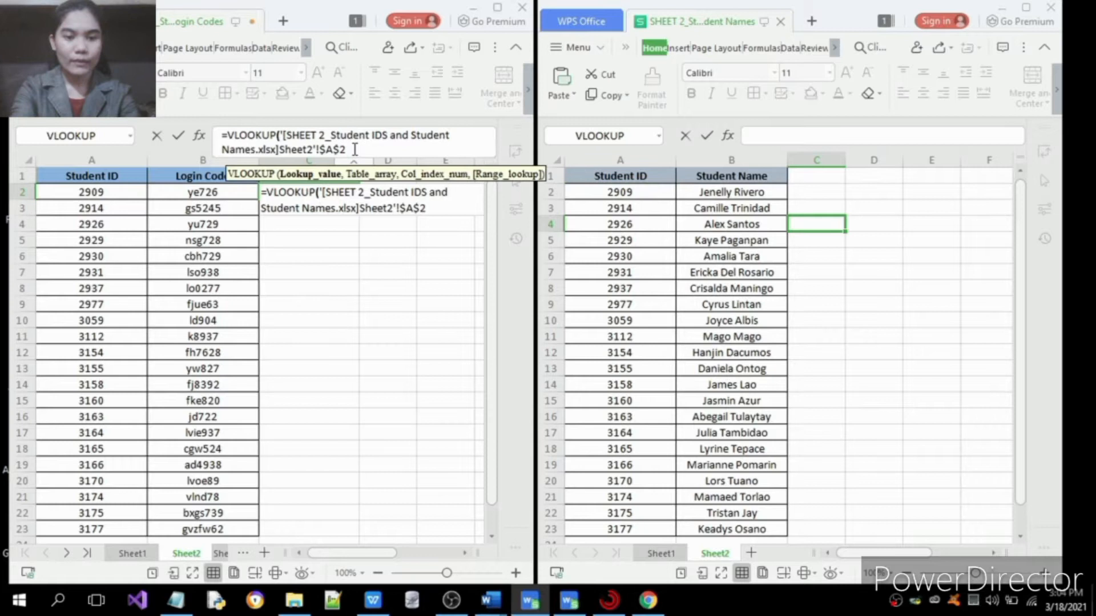
{"action": "type", "text": ","}
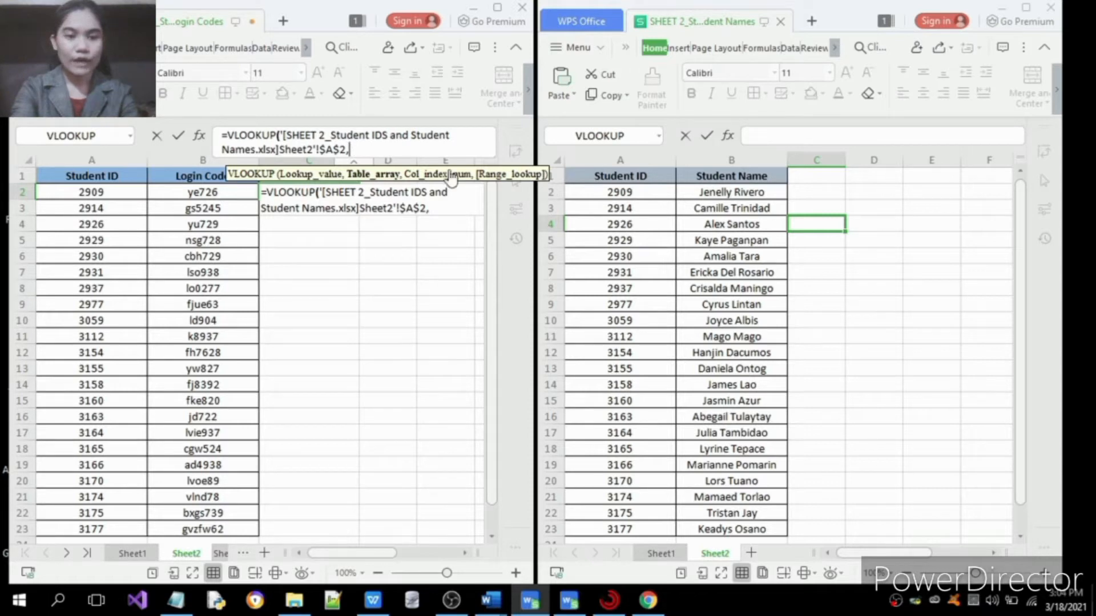
Set the C2 formula's table array to $A$2:$B$23 on Sheet2 of the Student Names workbook.
{"action": "left_click", "coordinate": [571, 194]}
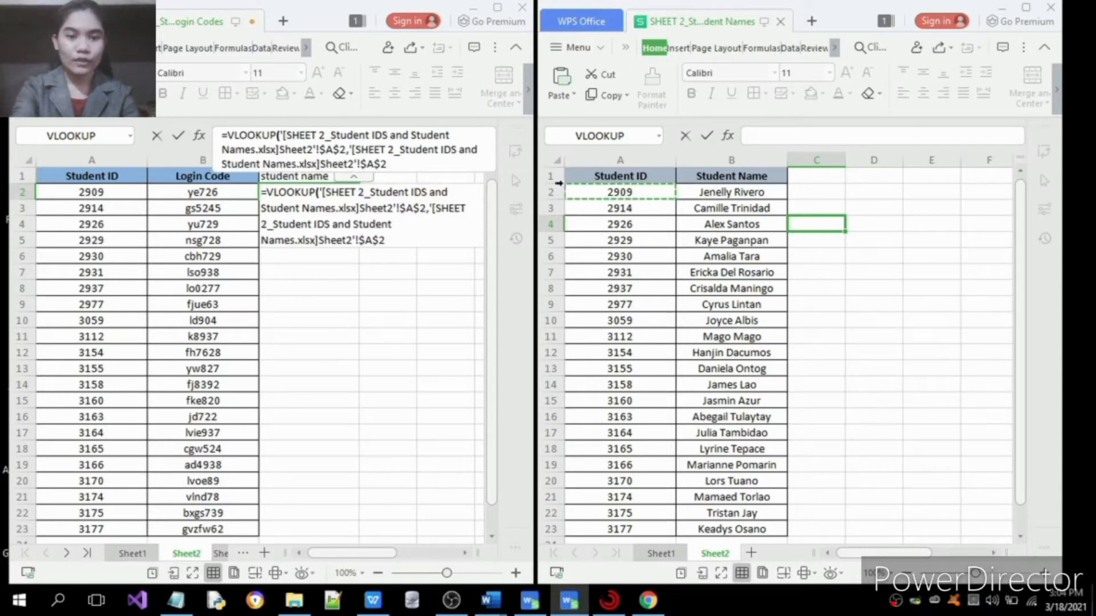
{"action": "left_click", "coordinate": [617, 225]}
{"action": "left_click_drag", "start_coordinate": [569, 187], "coordinate": [720, 530]}
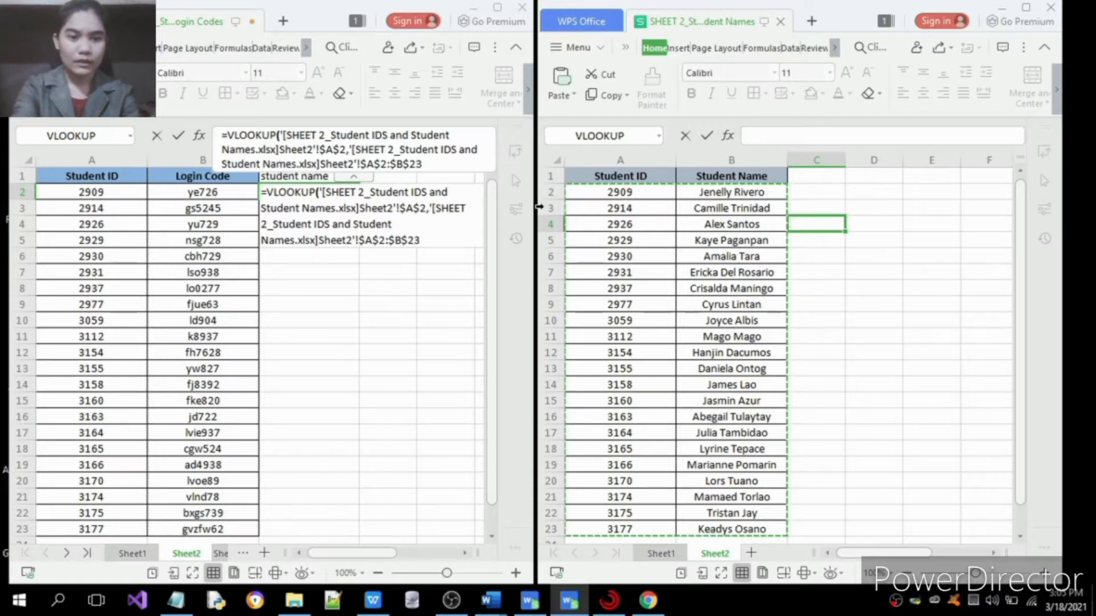
{"action": "left_click", "coordinate": [438, 164]}
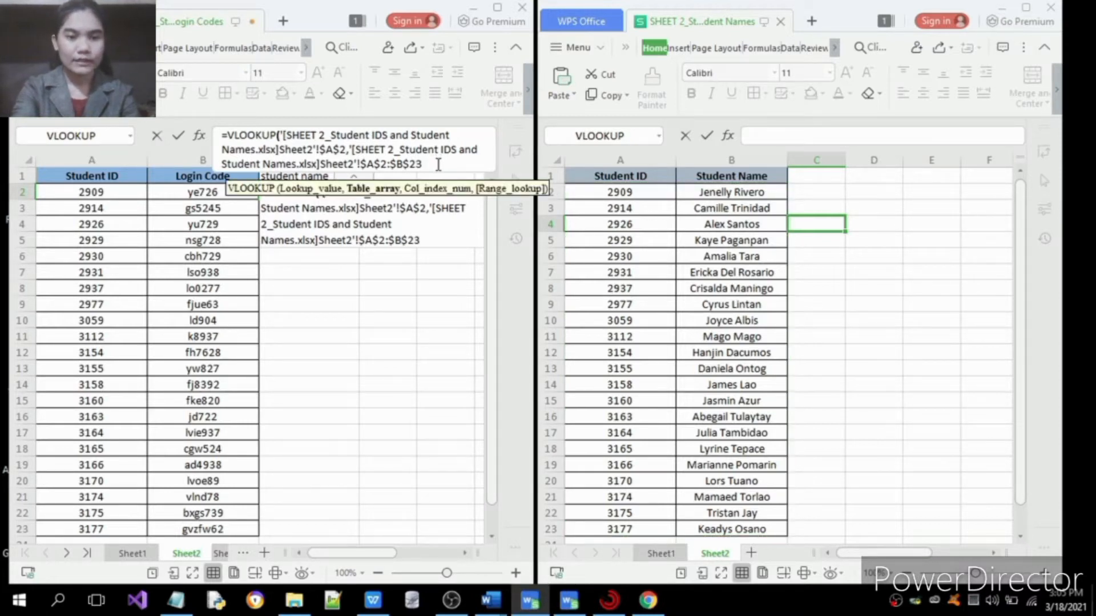
Complete the C2 formula with column index 2 and FALSE for an exact match, and commit it.
{"action": "type", "text": ","}
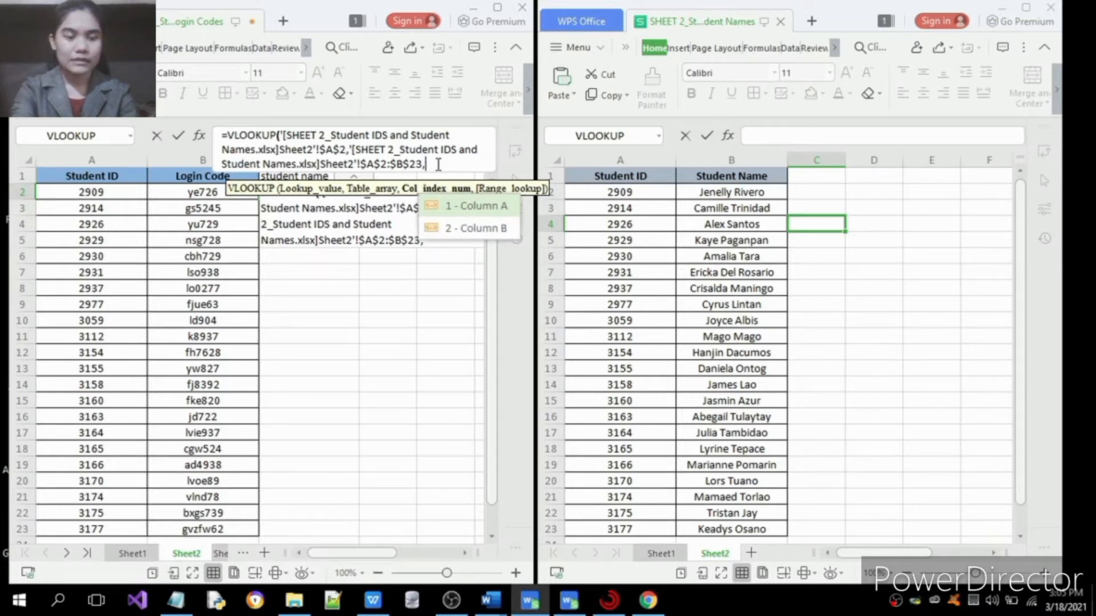
{"action": "type", "text": "2,"}
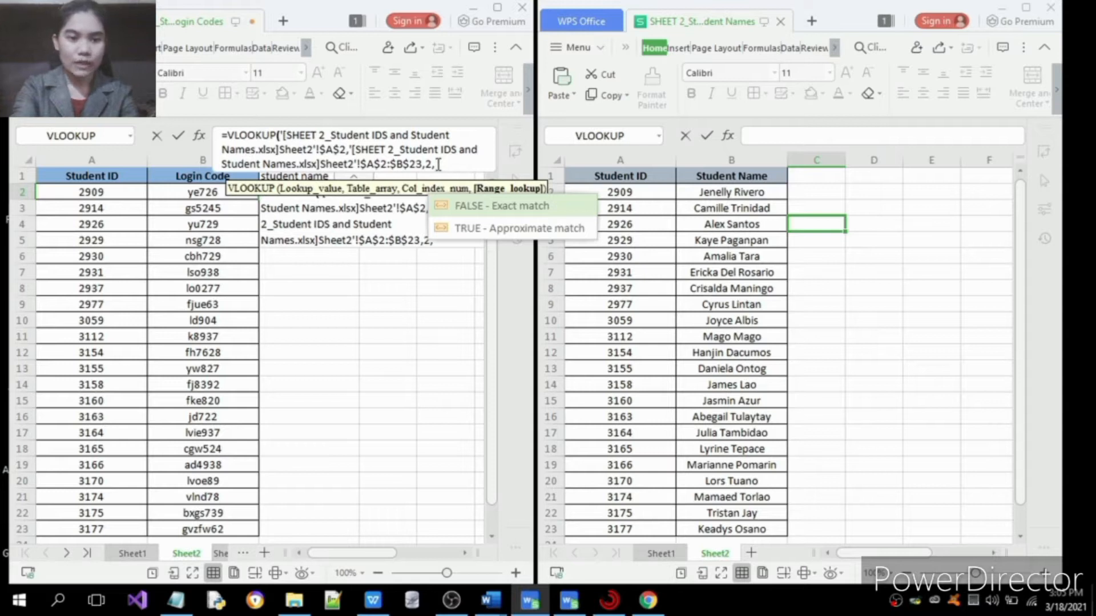
{"action": "type", "text": "FA"}
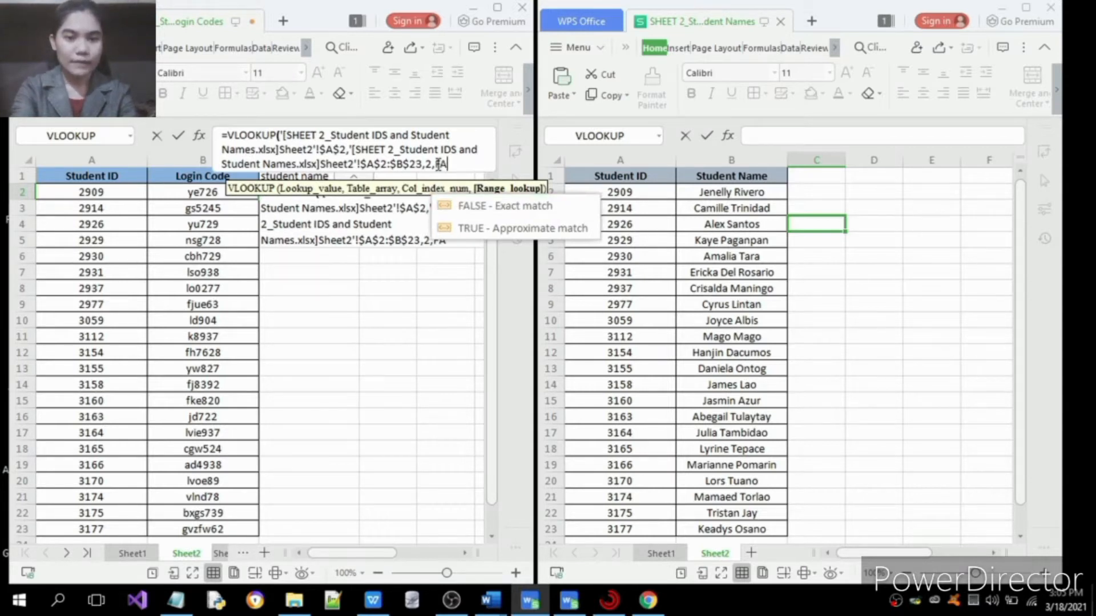
{"action": "type", "text": "LSE)"}
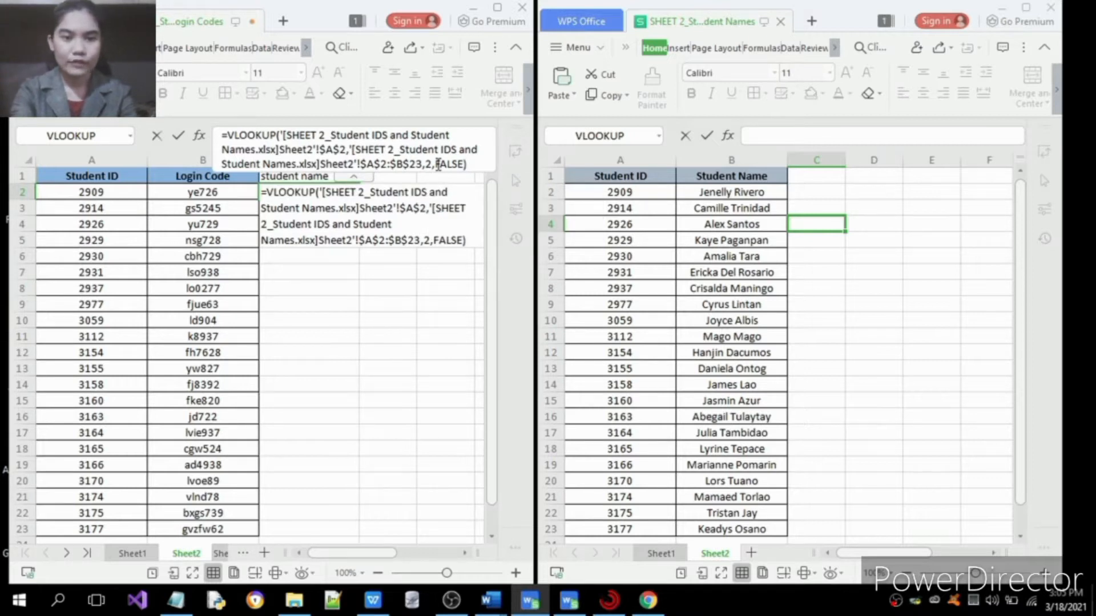
{"action": "key", "text": "Return"}
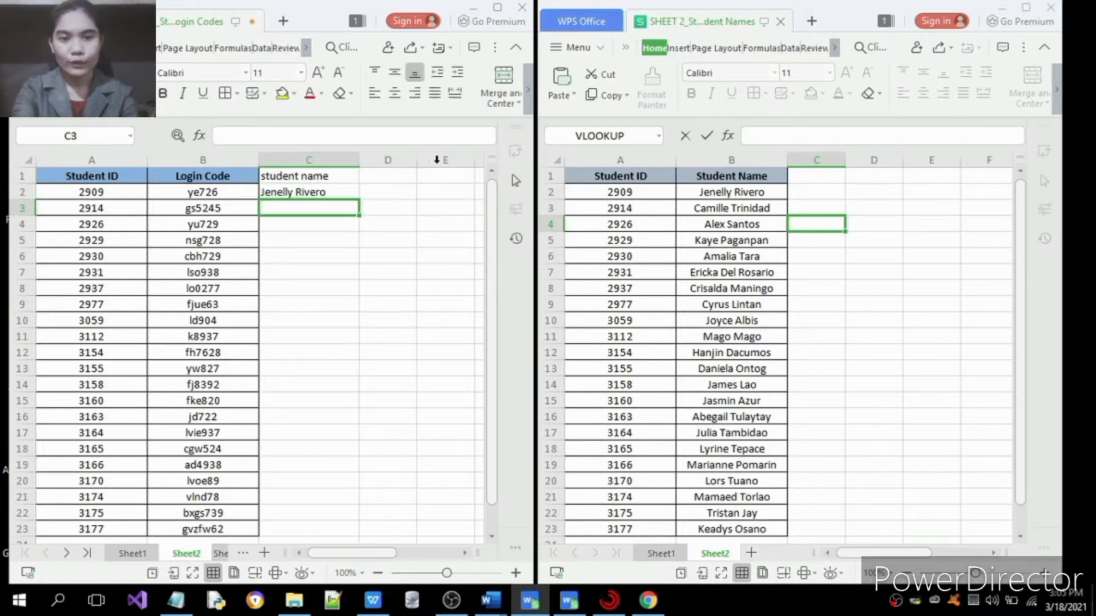
Make the row of the lookup value in the C2 formula relative, so the reference reads $A2.
{"action": "left_click", "coordinate": [327, 193]}
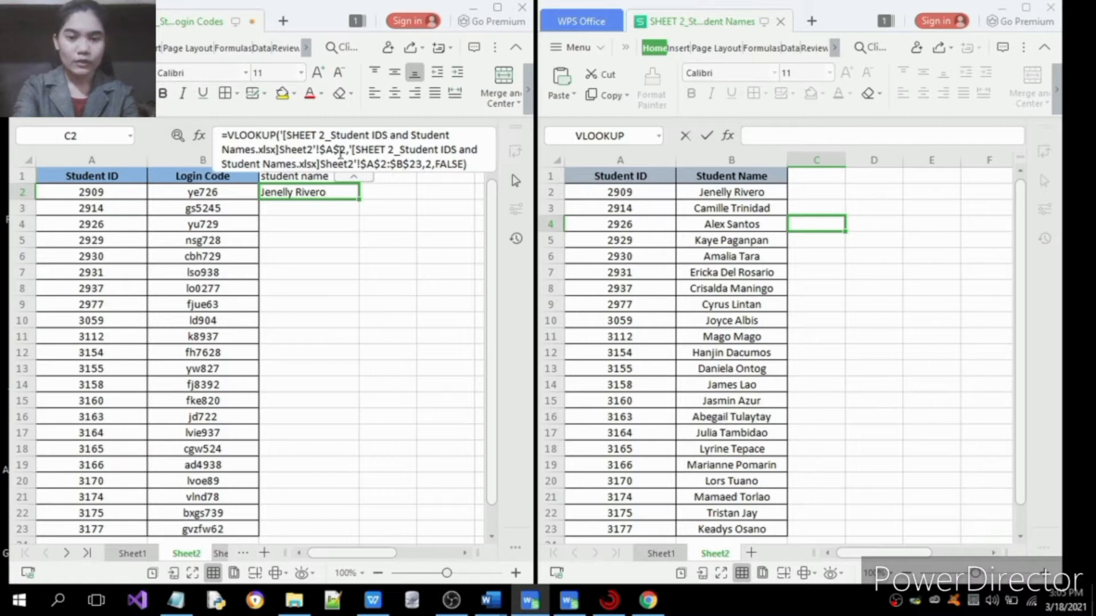
{"action": "left_click", "coordinate": [339, 150]}
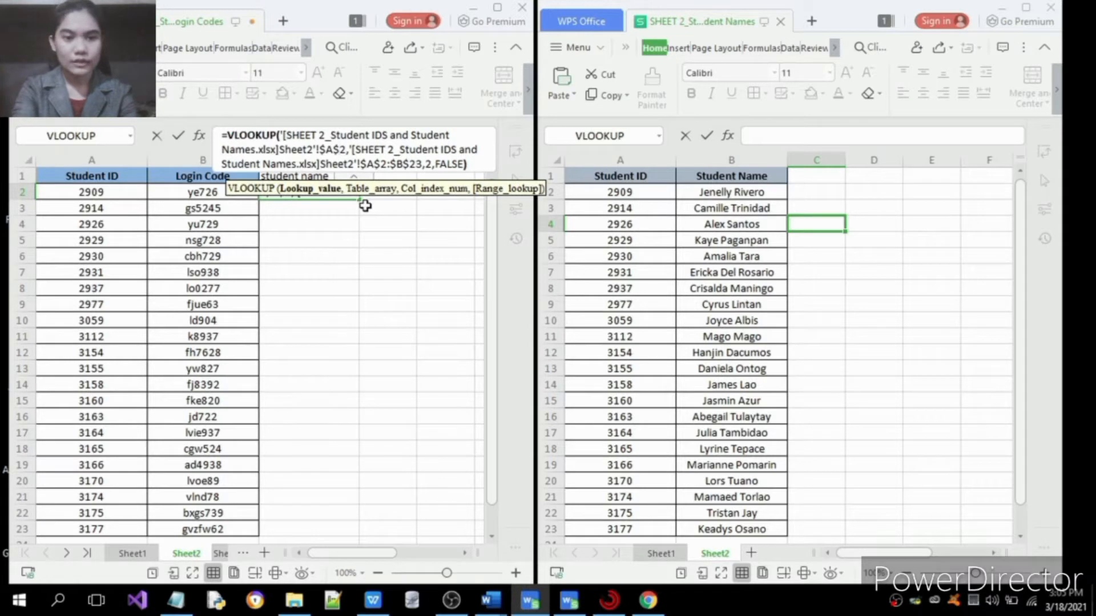
{"action": "key", "text": "BackSpace"}
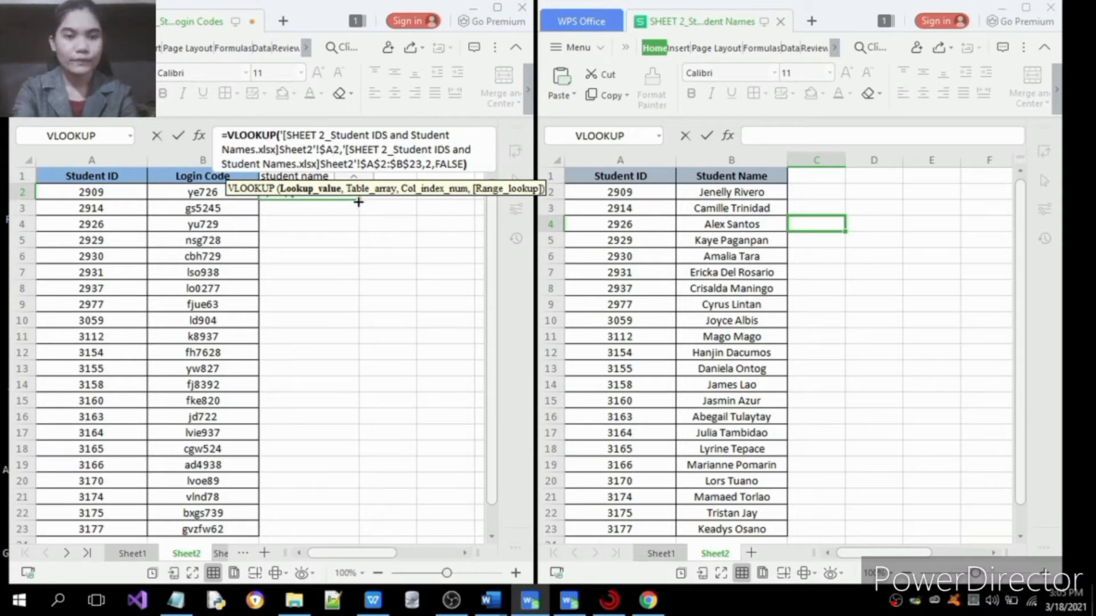
{"action": "key", "text": "Return"}
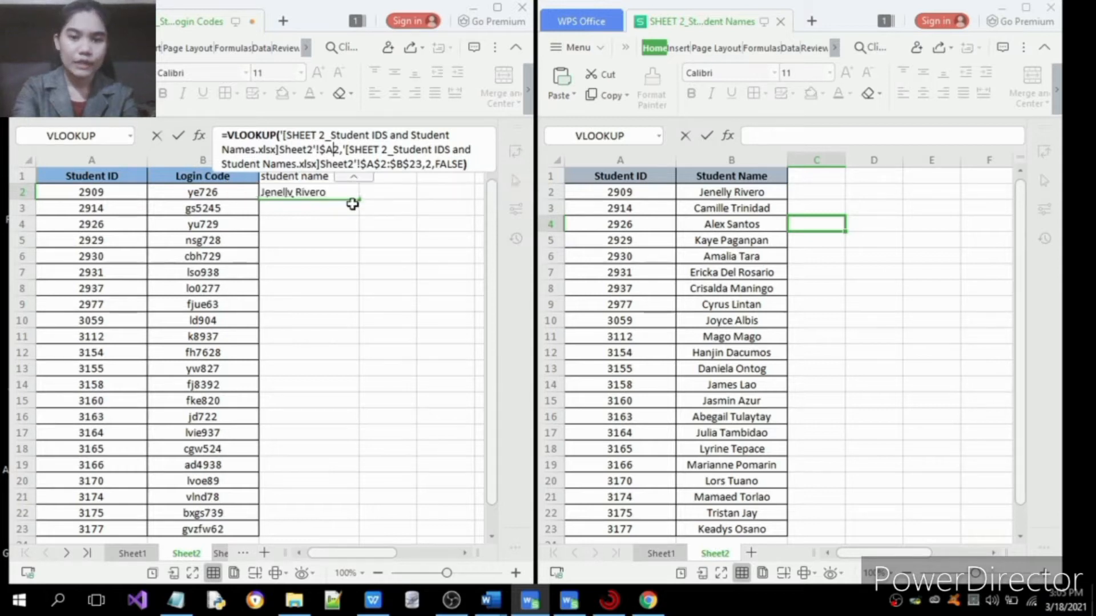
Fill the C2 formula down the student name column to C23.
{"action": "left_click", "coordinate": [354, 197]}
{"action": "left_click_drag", "start_coordinate": [357, 200], "coordinate": [344, 535]}
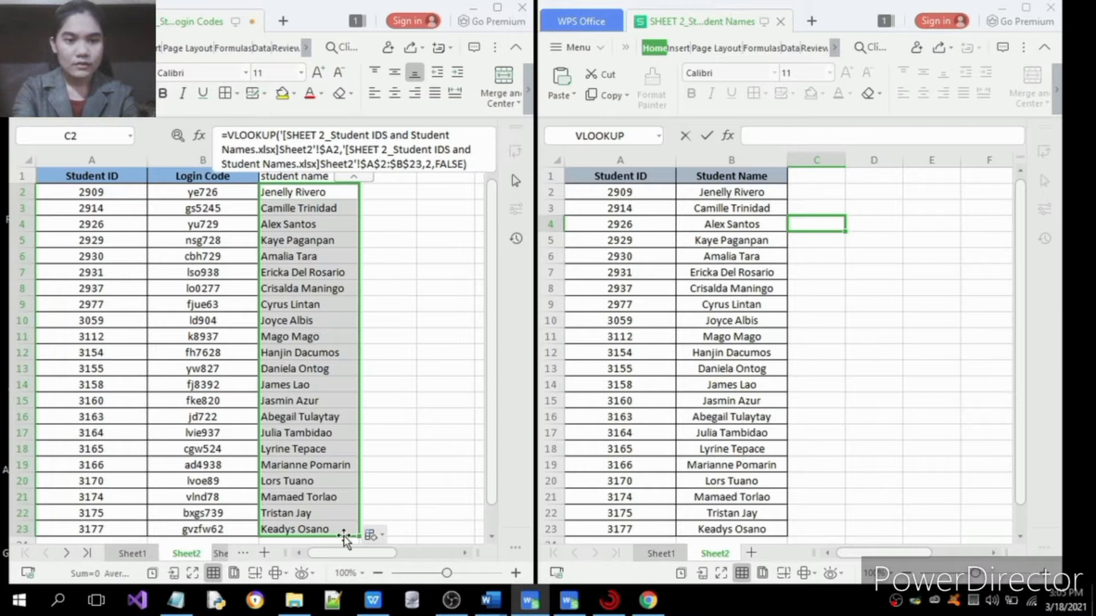
{"action": "left_click", "coordinate": [395, 488]}
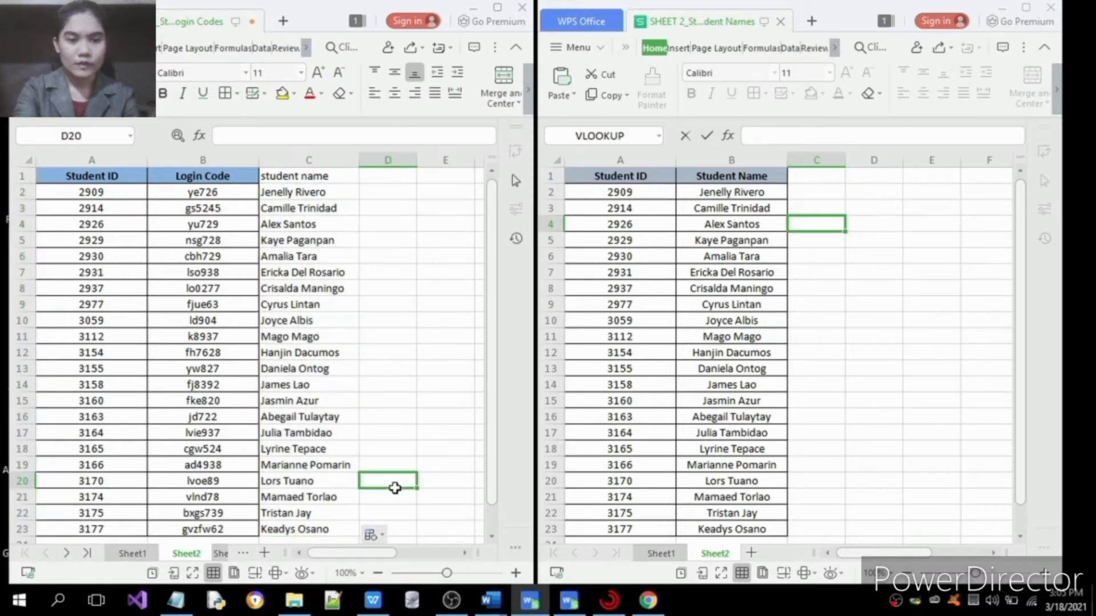
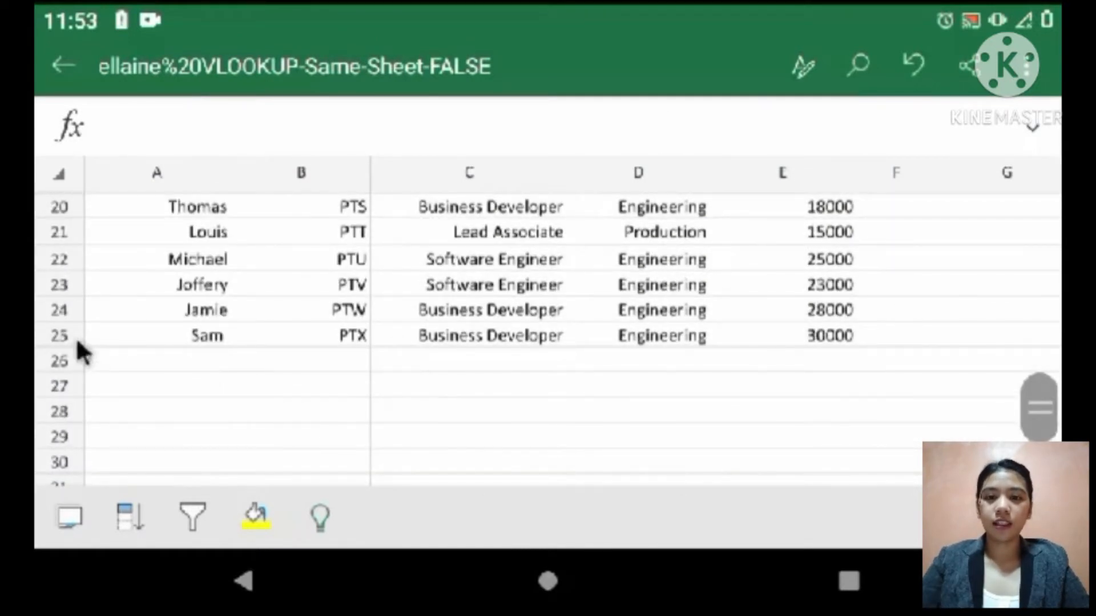
Start a VLOOKUP formula in the Employee Salary cell H3, with the Employee Code cell H2 as lookup value.
{"action": "scroll", "coordinate": [388, 355], "scroll_direction": "up", "scroll_amount": 10}
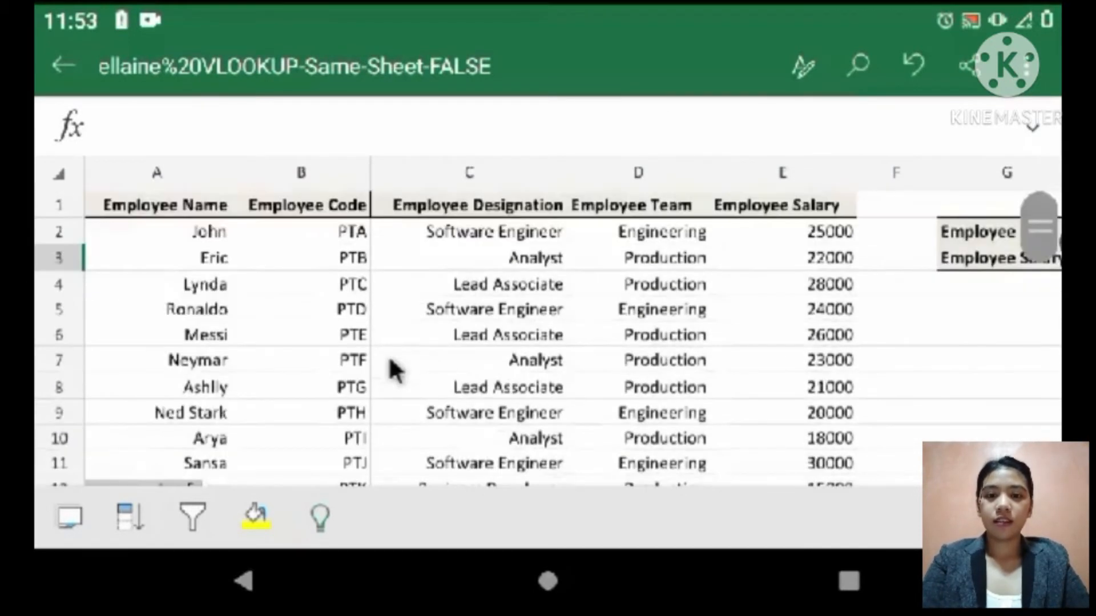
{"action": "left_click", "coordinate": [601, 148]}
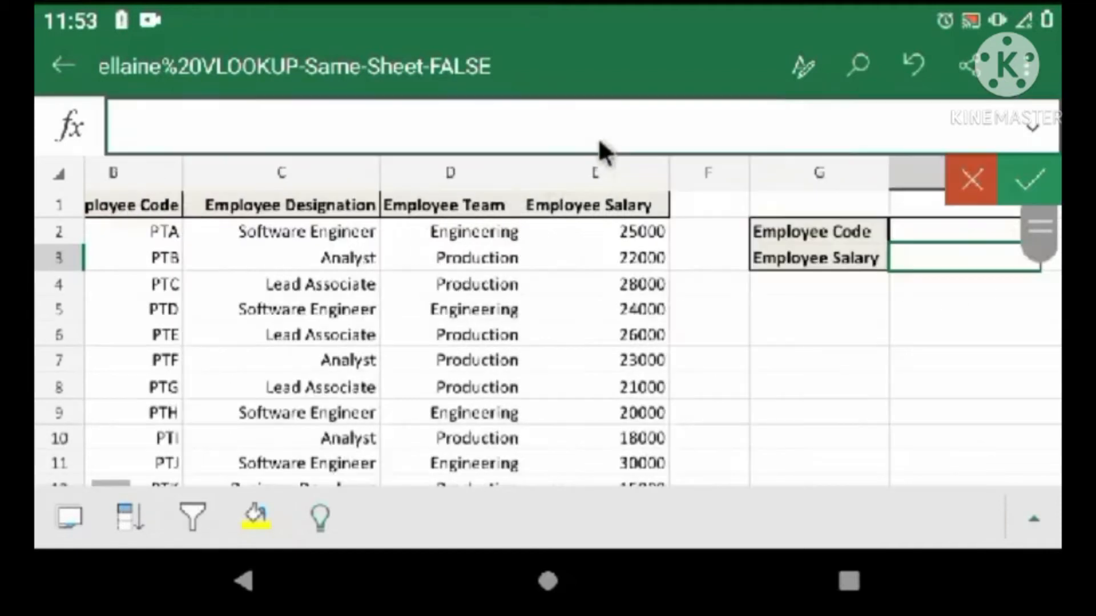
{"action": "left_click", "coordinate": [1030, 125]}
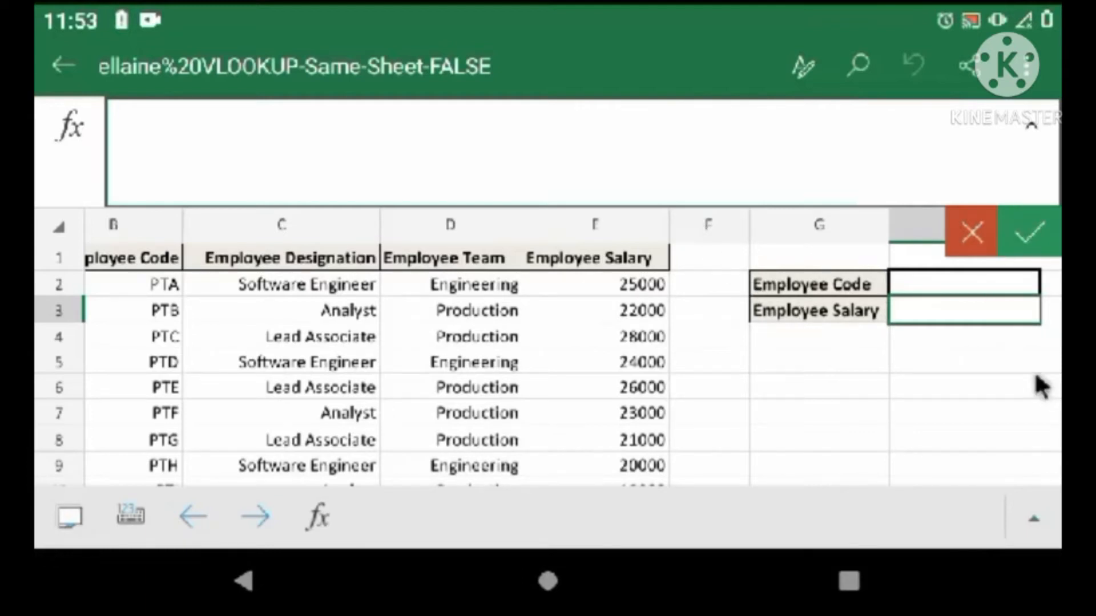
{"action": "scroll", "coordinate": [1037, 377], "scroll_direction": "right", "scroll_amount": 2}
{"action": "scroll", "coordinate": [1042, 387], "scroll_direction": "right", "scroll_amount": 2}
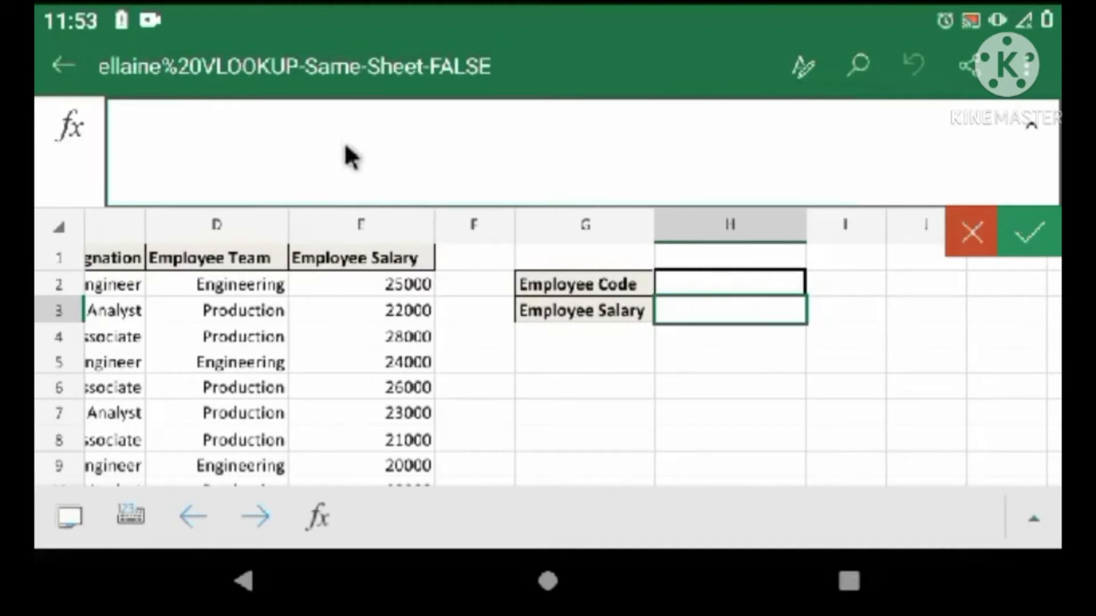
{"action": "type", "text": "="}
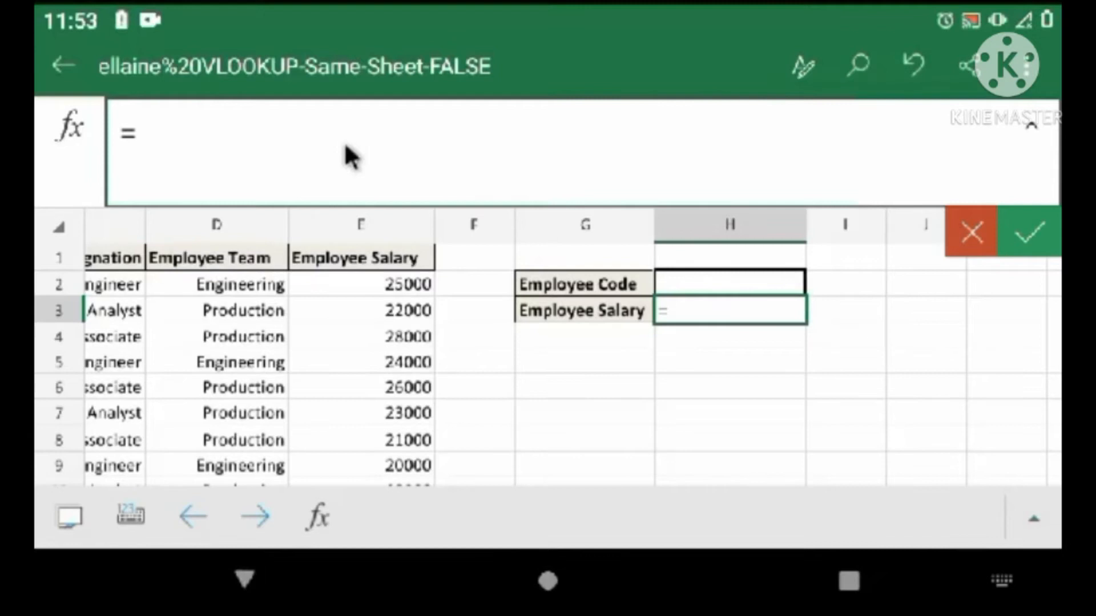
{"action": "type", "text": "v"}
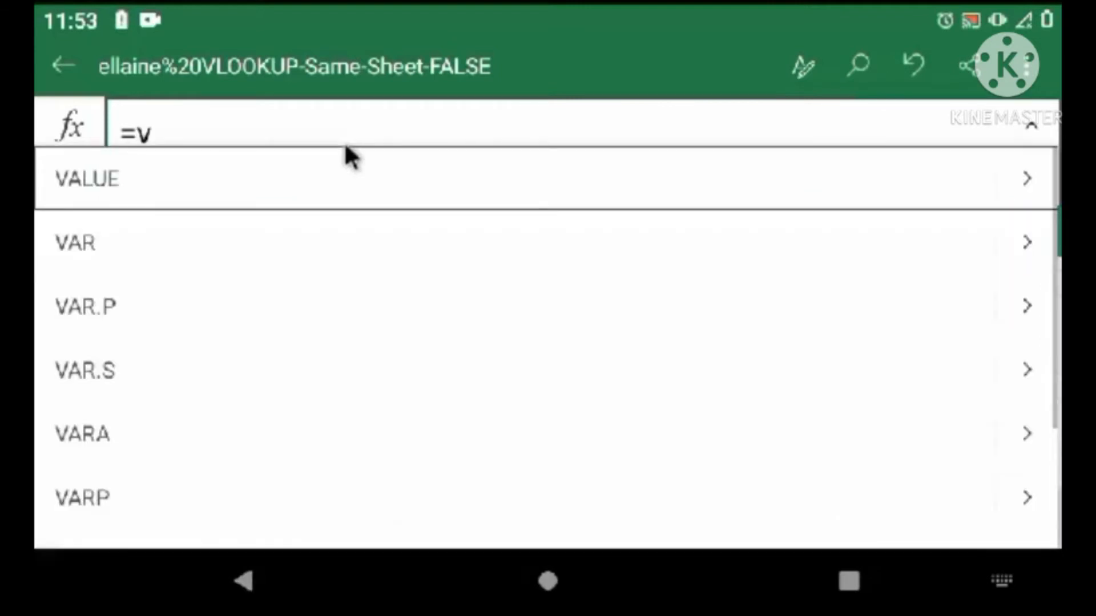
{"action": "key", "text": "BackSpace"}
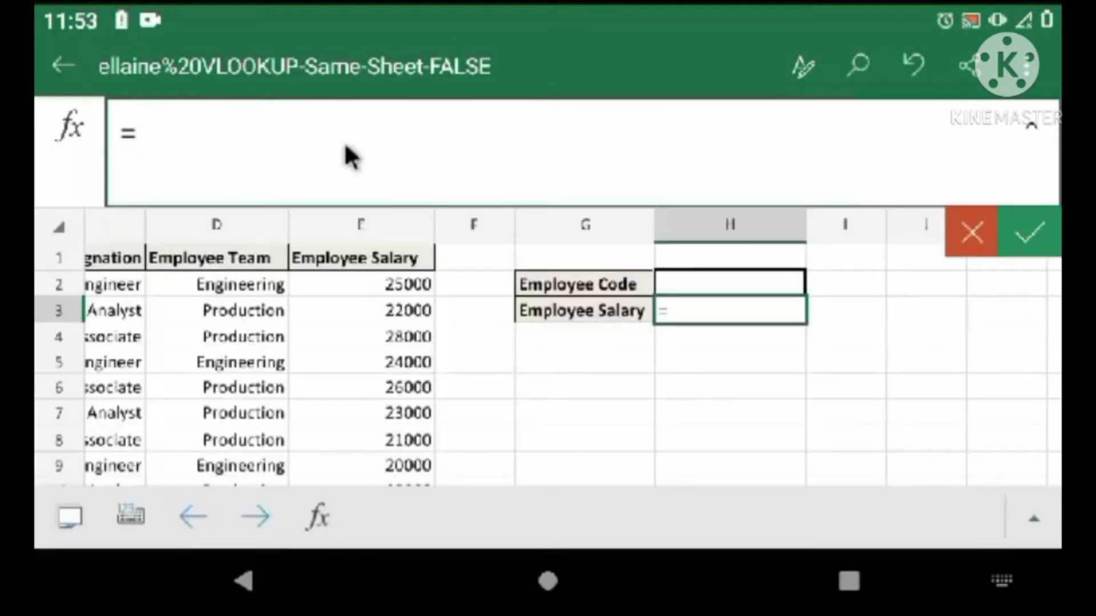
{"action": "type", "text": "VLOOKUP"}
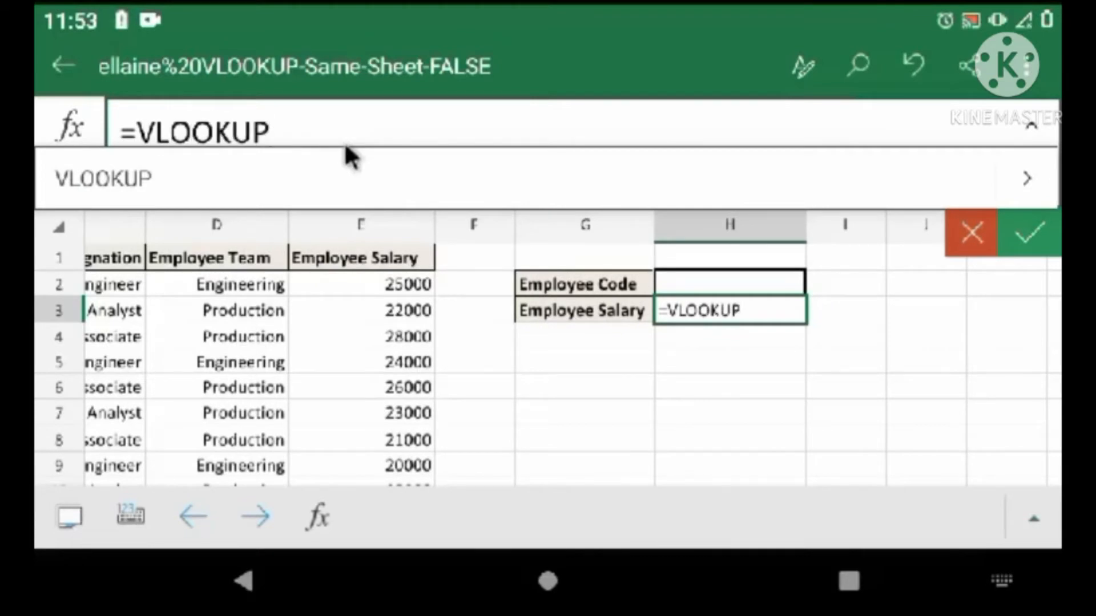
{"action": "type", "text": "()"}
{"action": "key", "text": "Left"}
{"action": "type", "text": "H2"}
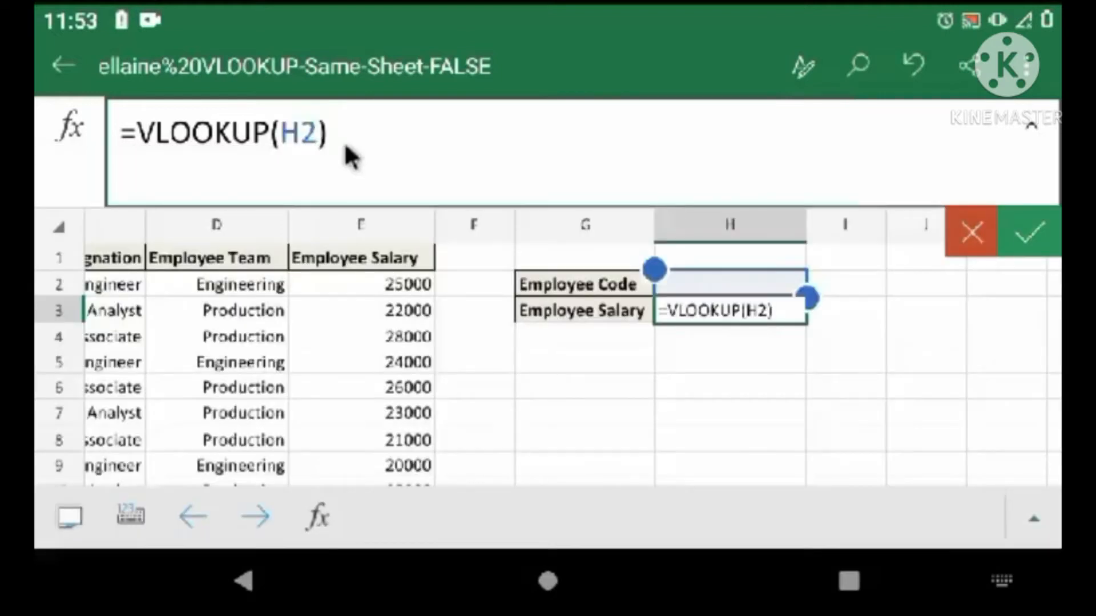
Set the H3 formula's table array to B2:E25, covering the employee codes through the salaries.
{"action": "type", "text": ","}
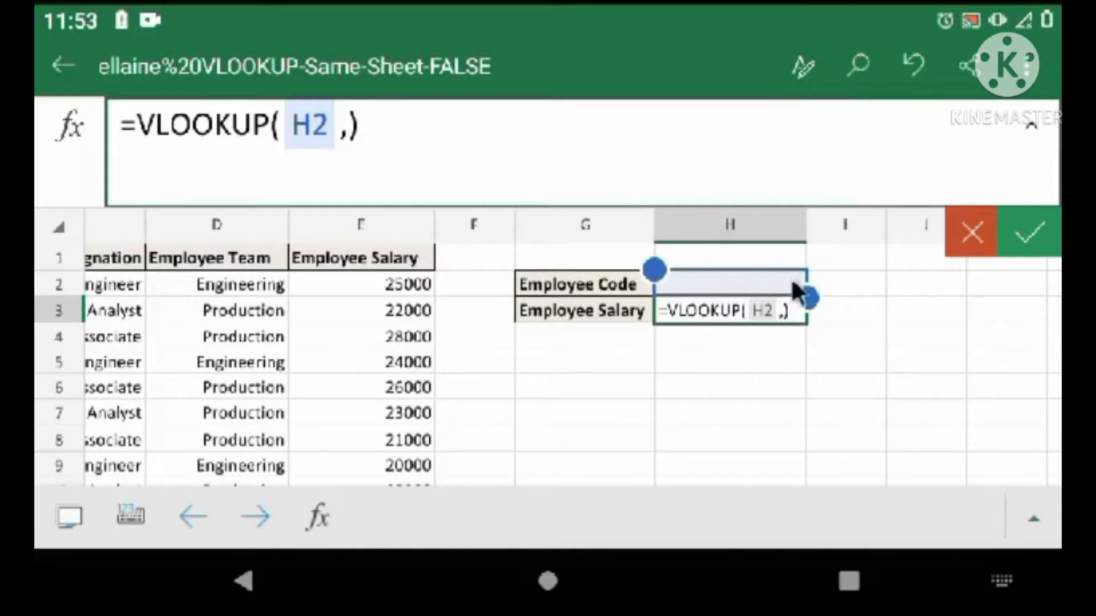
{"action": "type", "text": "B2"}
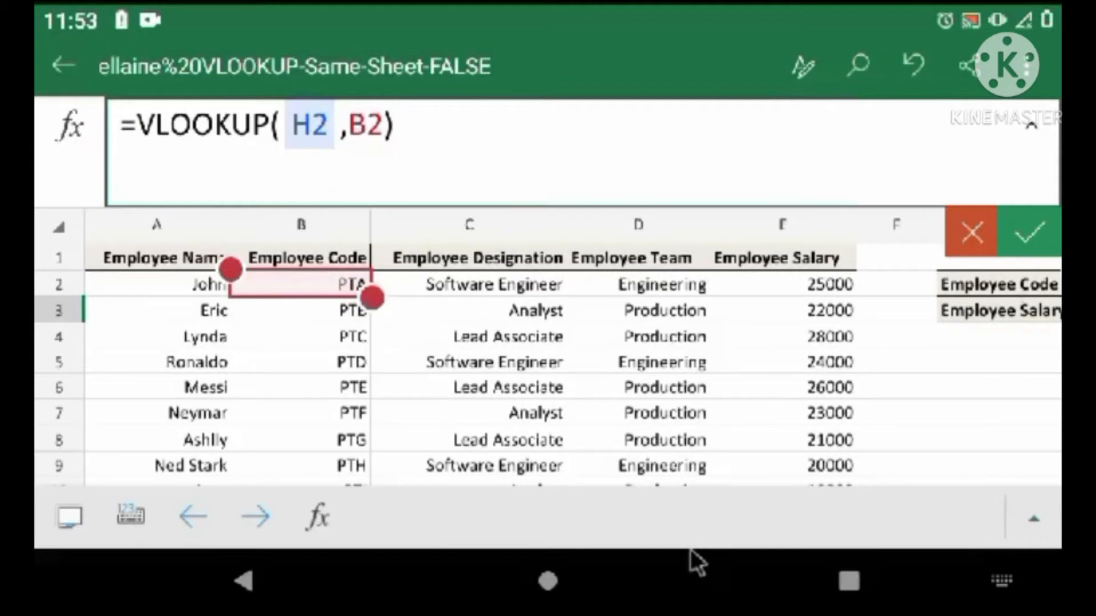
{"action": "type", "text": ":E2"}
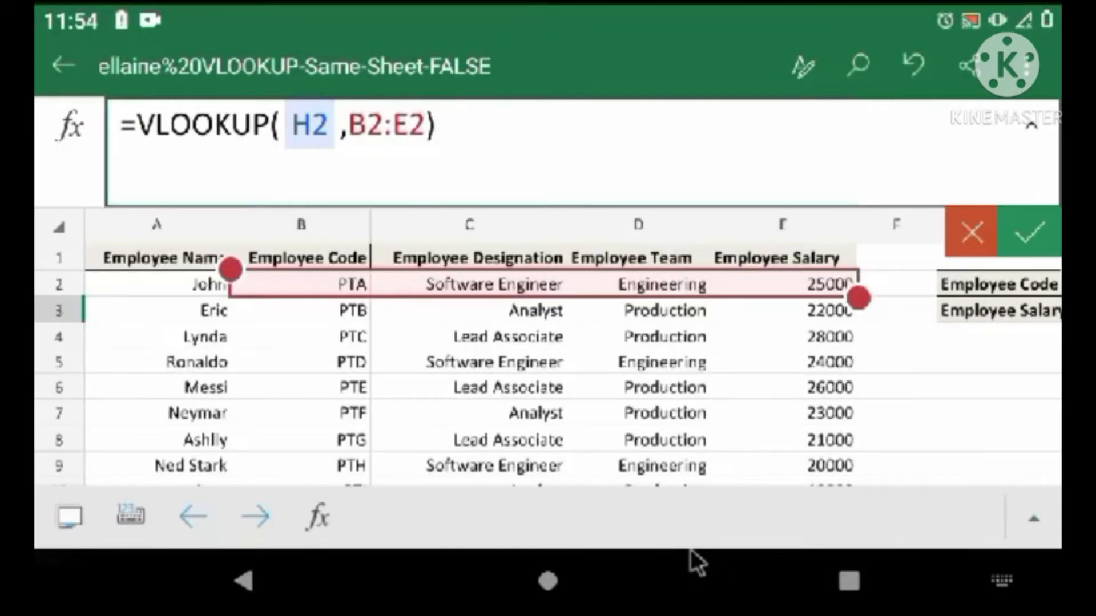
{"action": "type", "text": "5"}
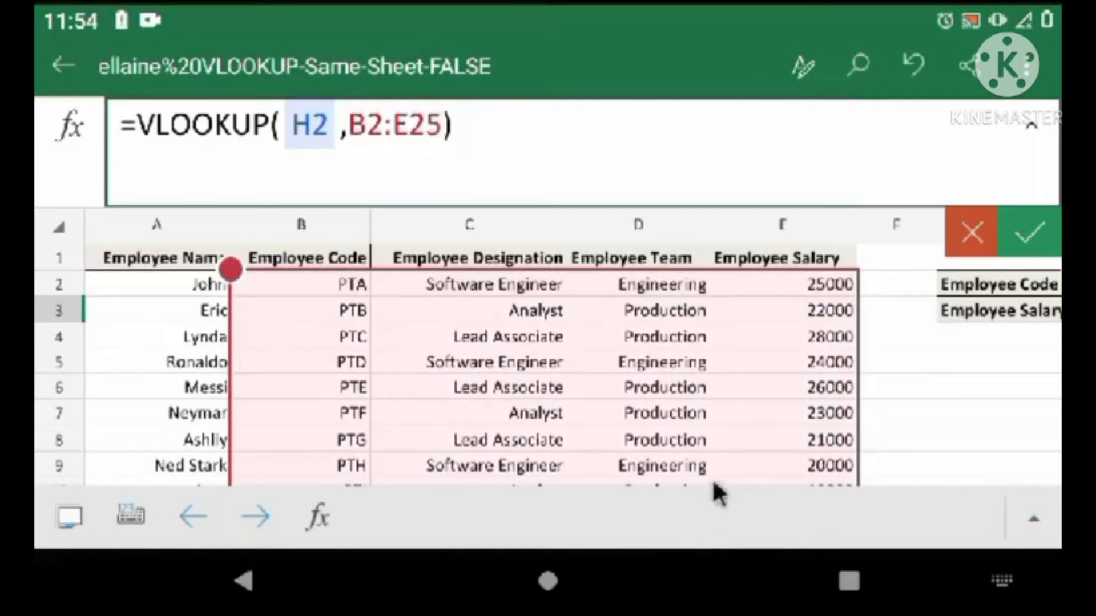
{"action": "scroll", "coordinate": [730, 456], "scroll_direction": "down", "scroll_amount": 5}
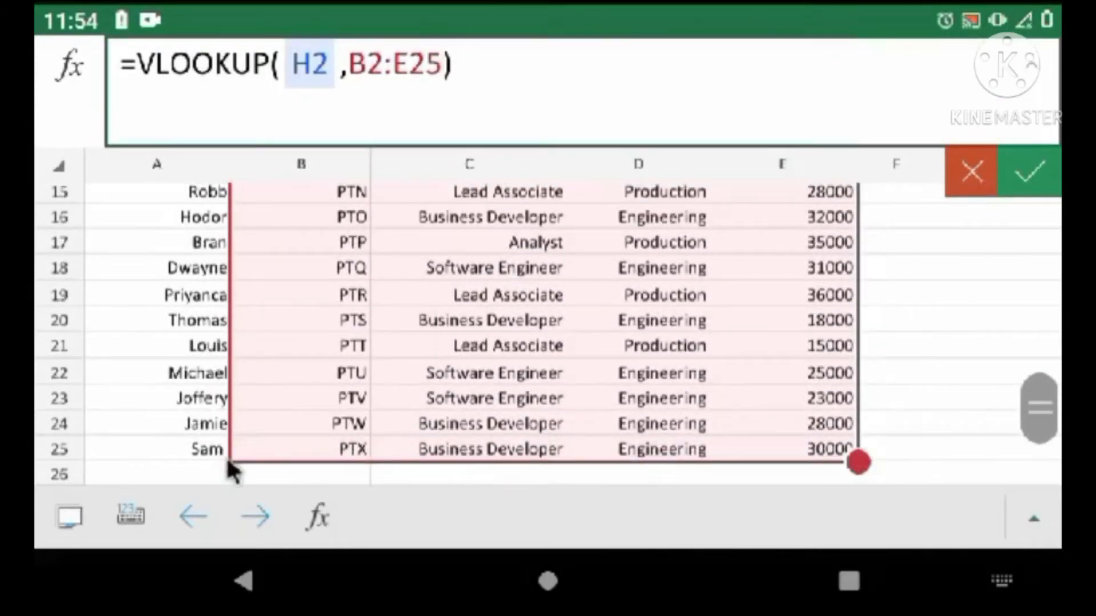
{"action": "scroll", "coordinate": [866, 480], "scroll_direction": "up", "scroll_amount": 5}
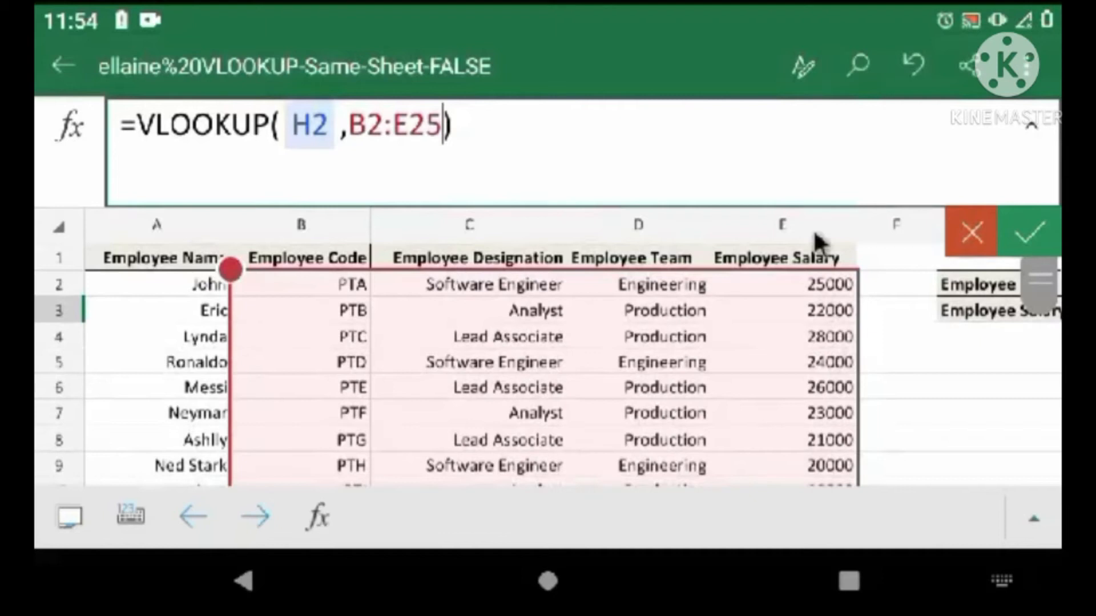
{"action": "scroll", "coordinate": [815, 239], "scroll_direction": "down", "scroll_amount": 3}
{"action": "scroll", "coordinate": [341, 309], "scroll_direction": "up", "scroll_amount": 3}
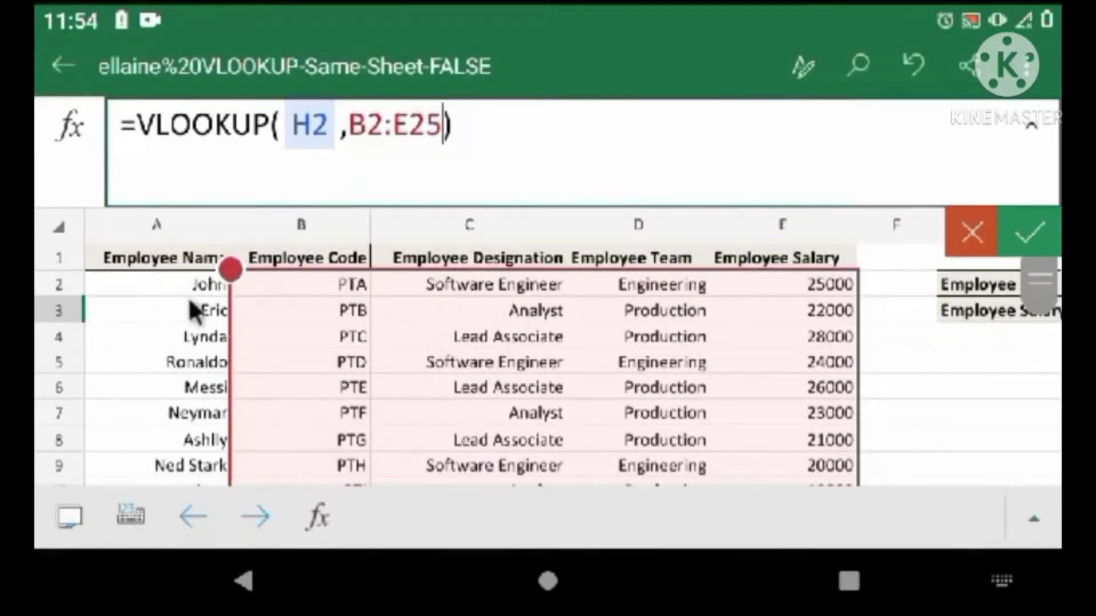
{"action": "scroll", "coordinate": [861, 288], "scroll_direction": "down", "scroll_amount": 10}
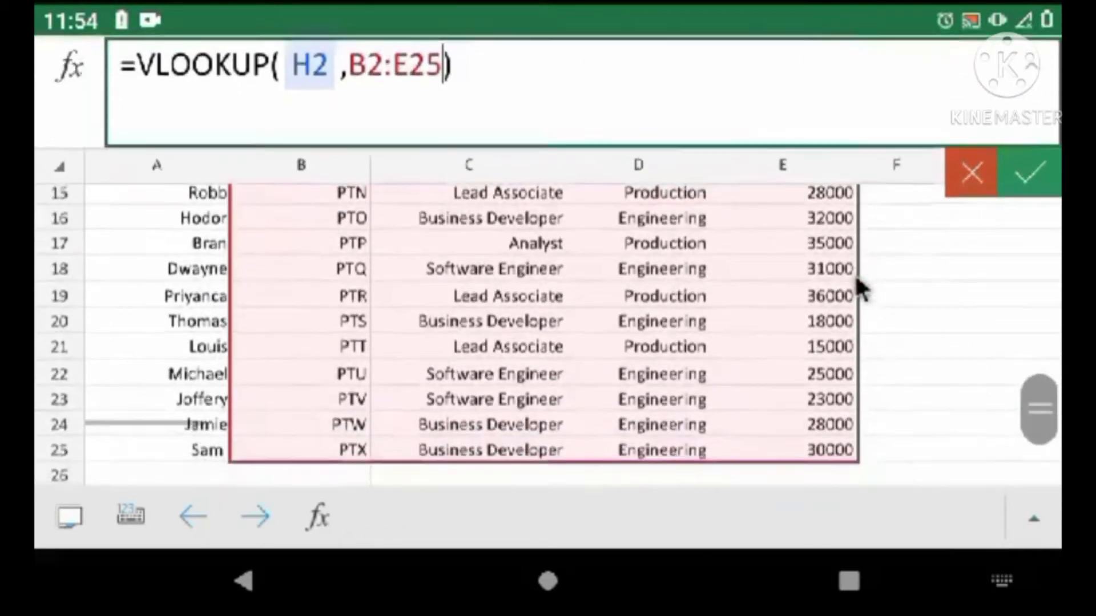
{"action": "scroll", "coordinate": [851, 333], "scroll_direction": "up", "scroll_amount": 3}
{"action": "scroll", "coordinate": [879, 273], "scroll_direction": "up", "scroll_amount": 3}
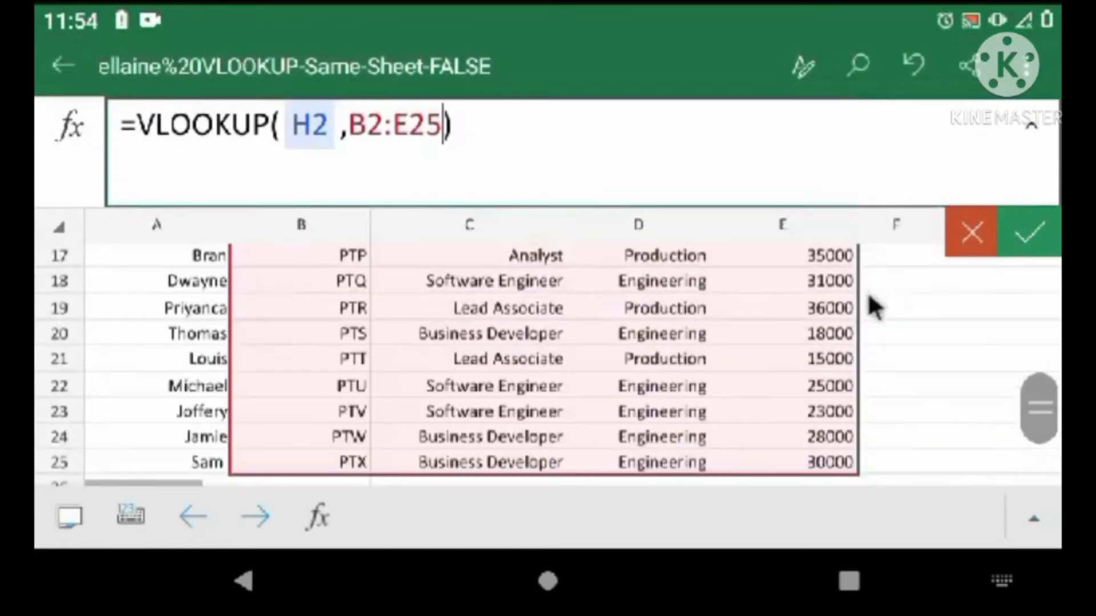
{"action": "scroll", "coordinate": [858, 478], "scroll_direction": "up", "scroll_amount": 5}
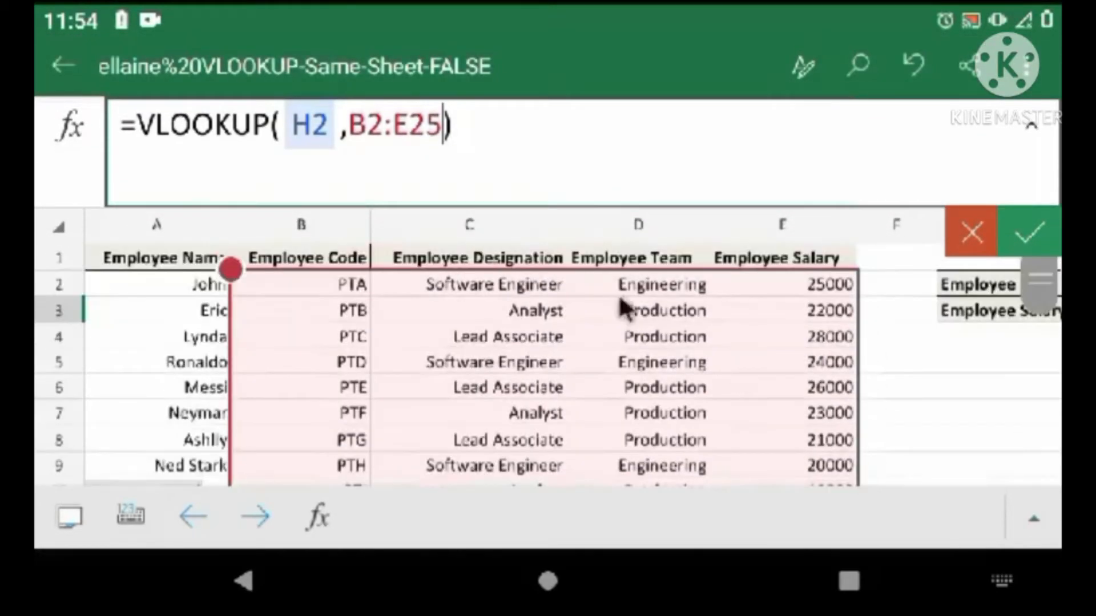
Set the column index of the H3 formula to 4 so it returns the employee salary.
{"action": "type", "text": ",3"}
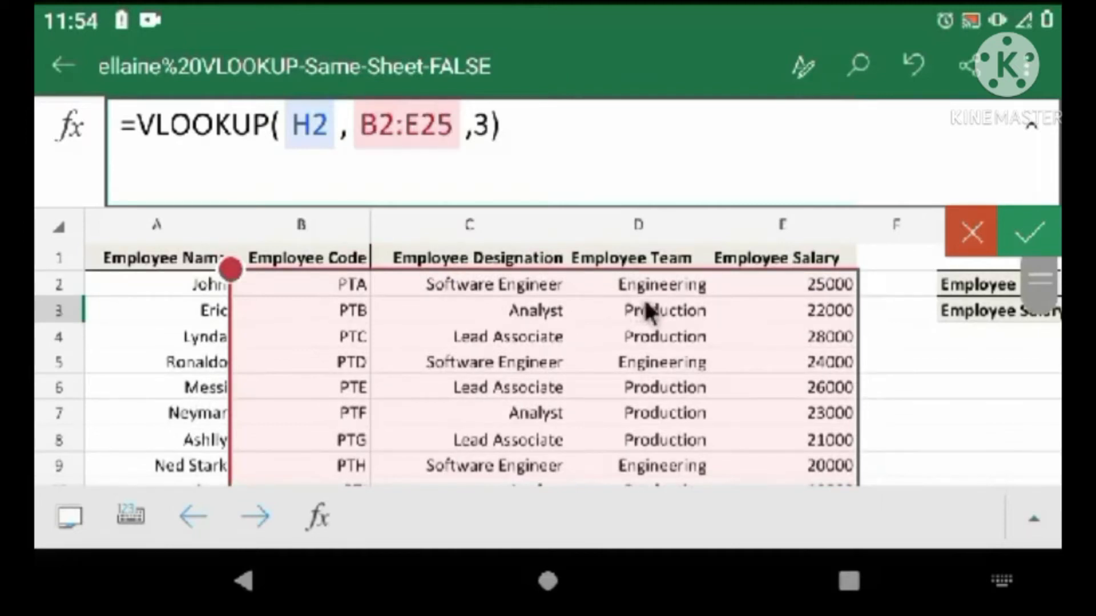
{"action": "key", "text": "BackSpace"}
{"action": "type", "text": "4"}
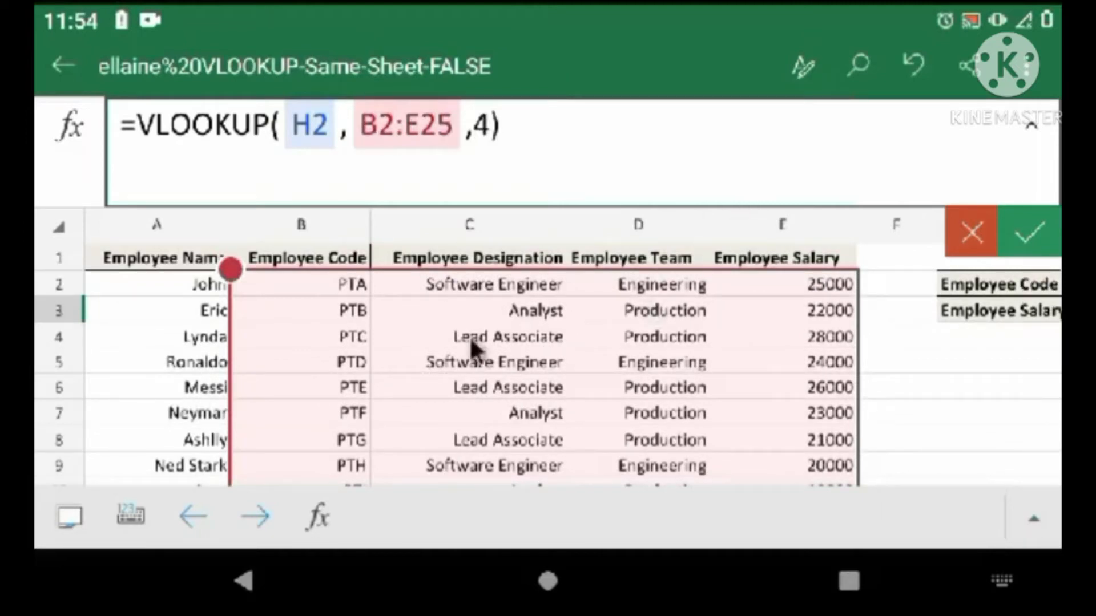
{"action": "scroll", "coordinate": [534, 404], "scroll_direction": "down", "scroll_amount": 3}
{"action": "scroll", "coordinate": [485, 430], "scroll_direction": "up", "scroll_amount": 3}
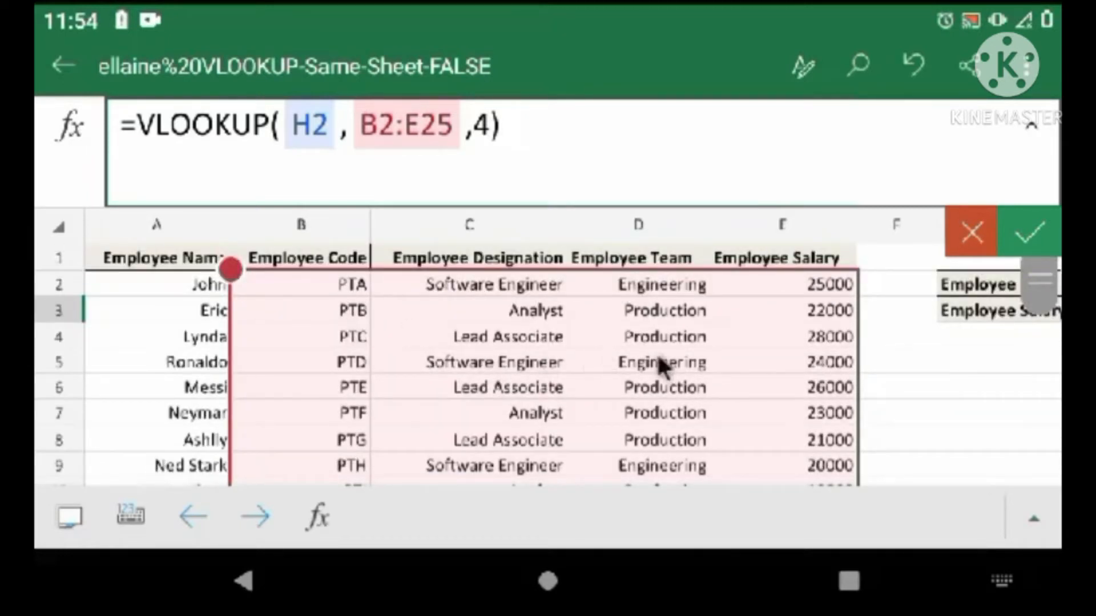
Complete the H3 formula with FALSE for an exact match, and commit it.
{"action": "type", "text": ","}
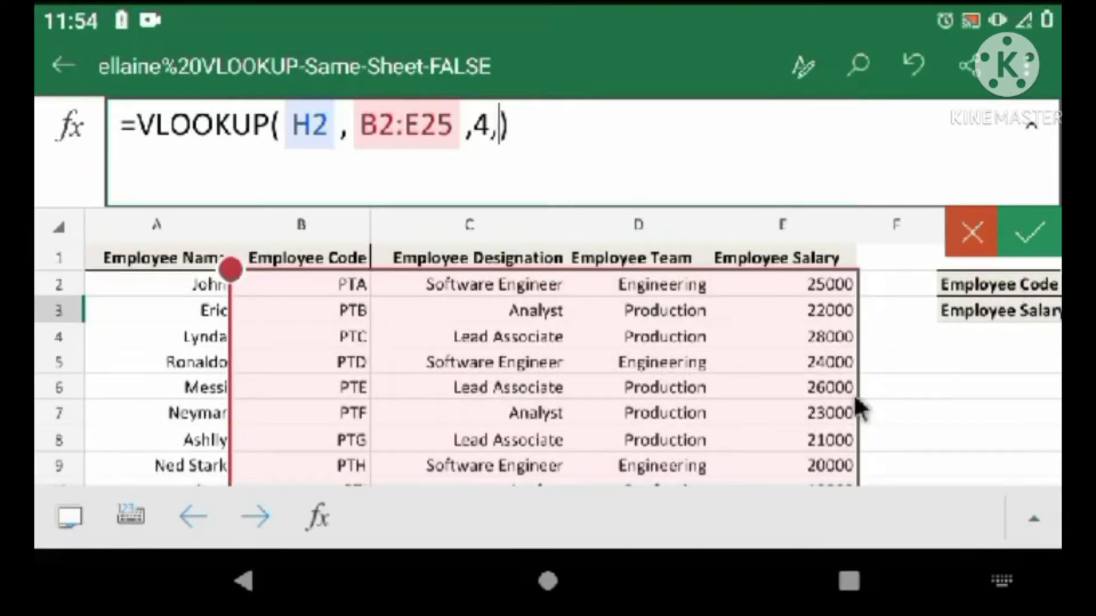
{"action": "type", "text": "FALSE"}
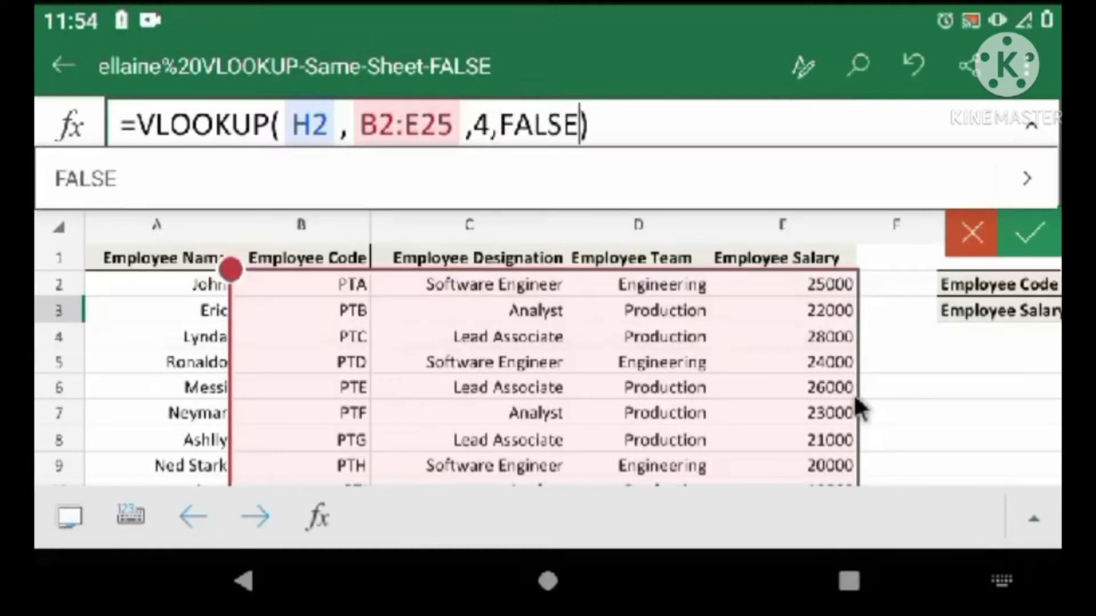
{"action": "left_click", "coordinate": [962, 387]}
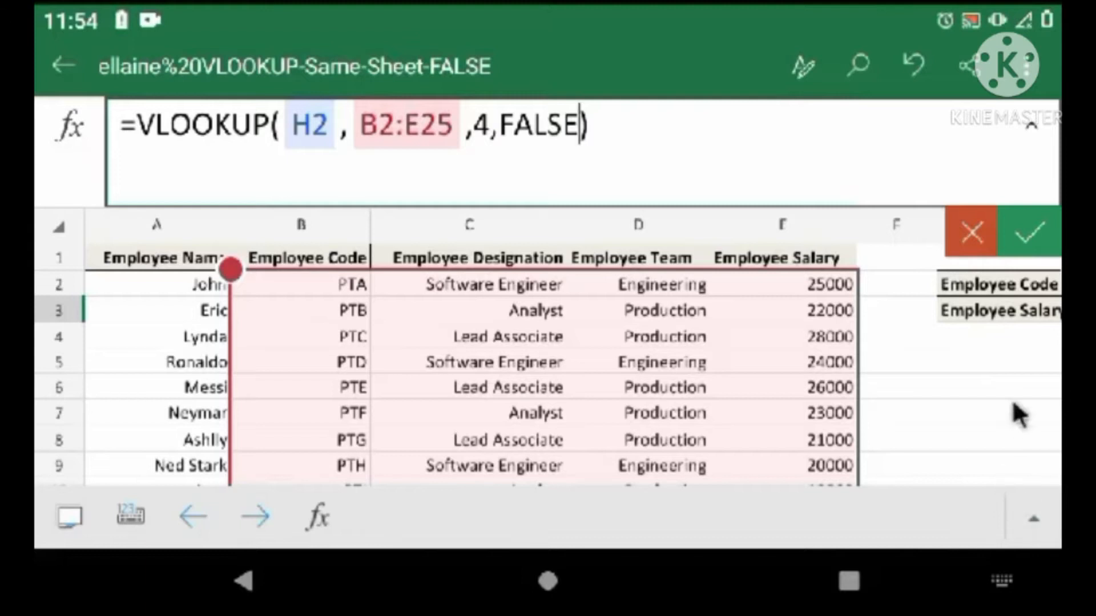
{"action": "scroll", "coordinate": [1015, 393], "scroll_direction": "right", "scroll_amount": 8}
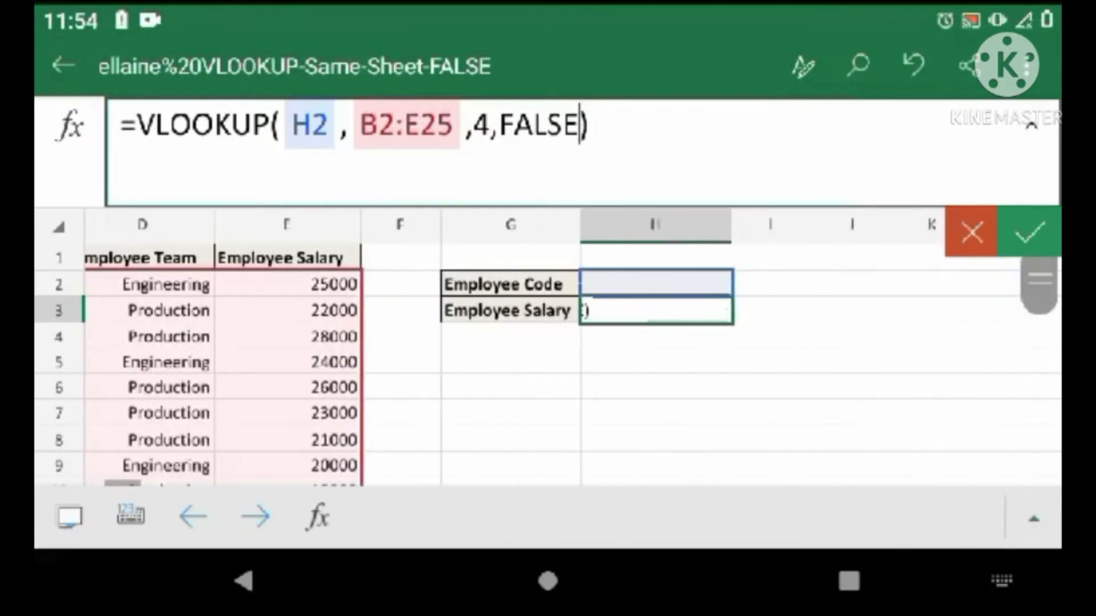
{"action": "left_click", "coordinate": [615, 310]}
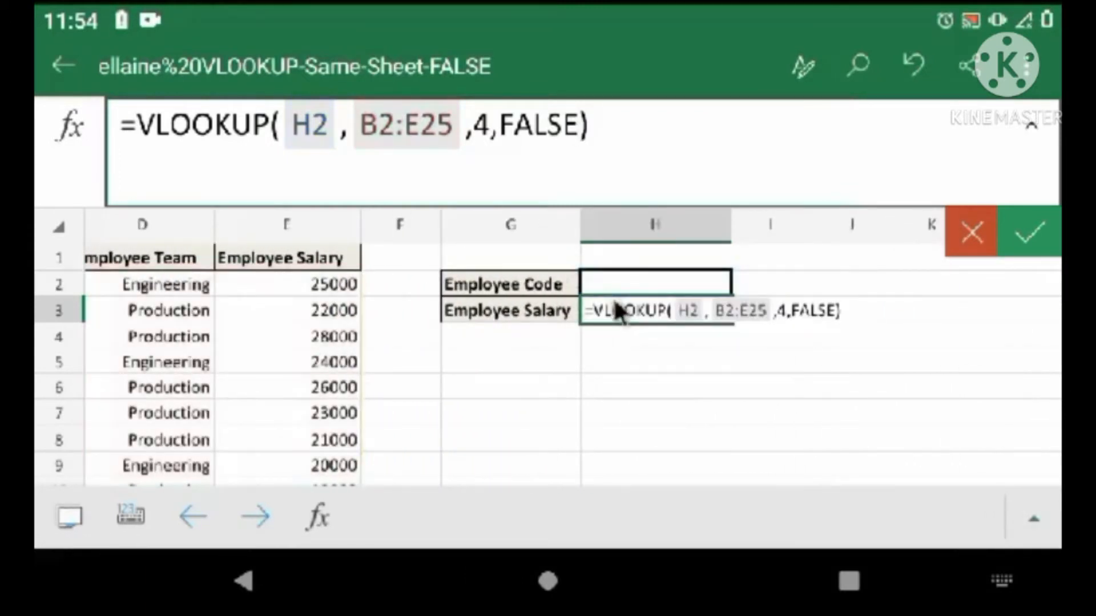
{"action": "left_click", "coordinate": [797, 320]}
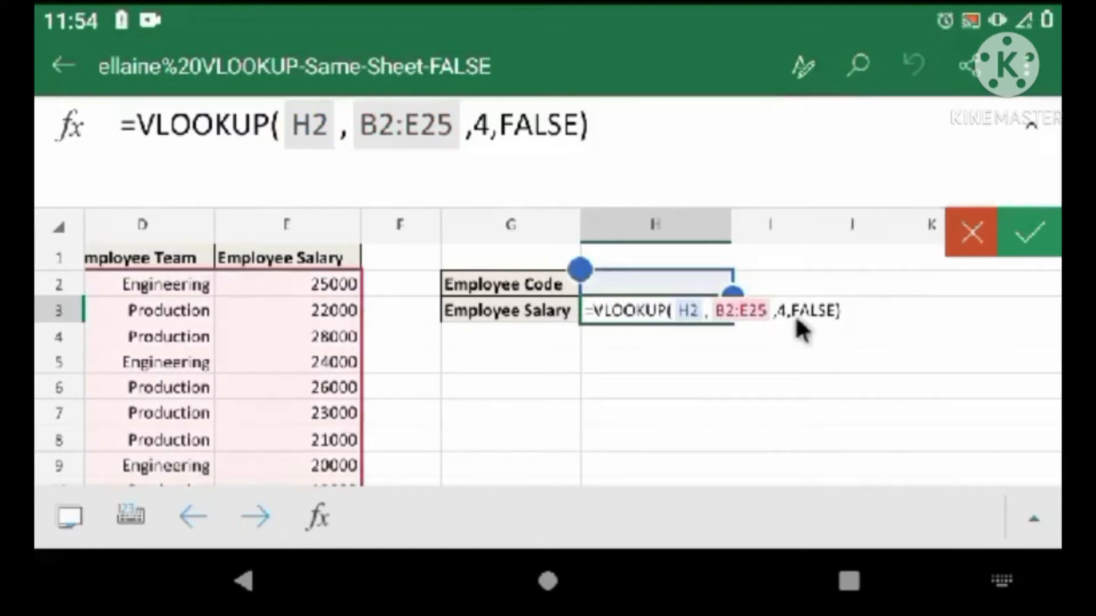
{"action": "key", "text": "Return"}
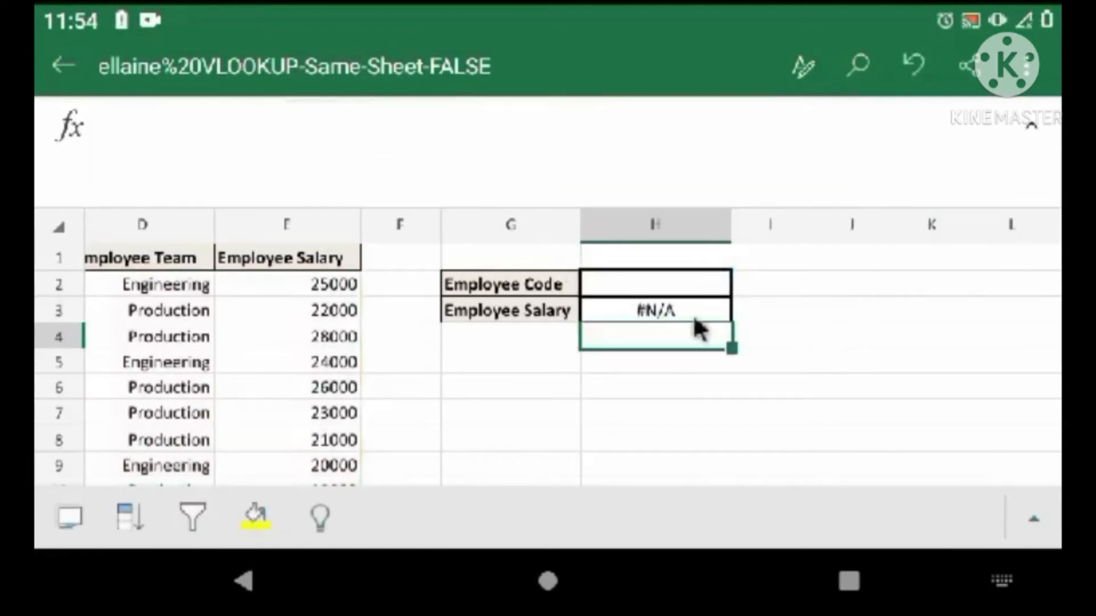
Enter the employee code PTI in H2 to look up that employee's salary.
{"action": "left_click", "coordinate": [657, 313]}
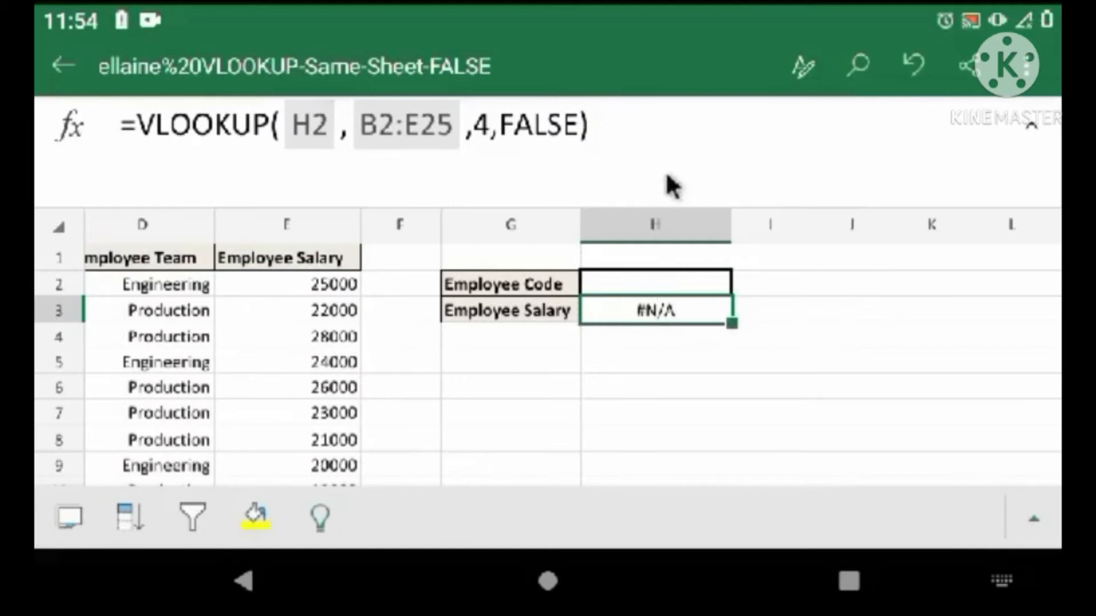
{"action": "left_click", "coordinate": [679, 287]}
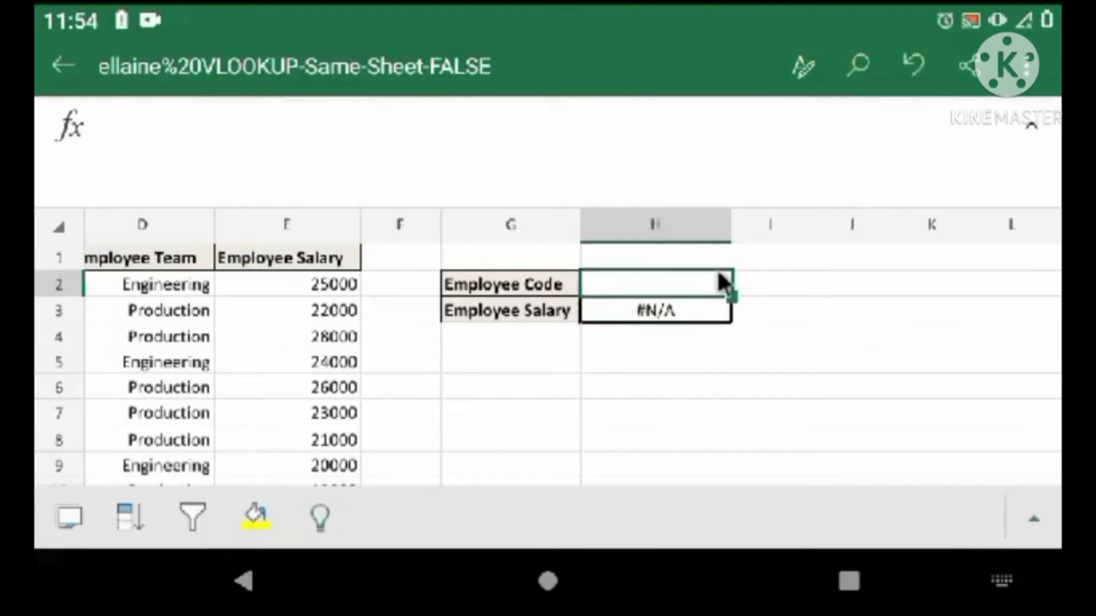
{"action": "type", "text": "P"}
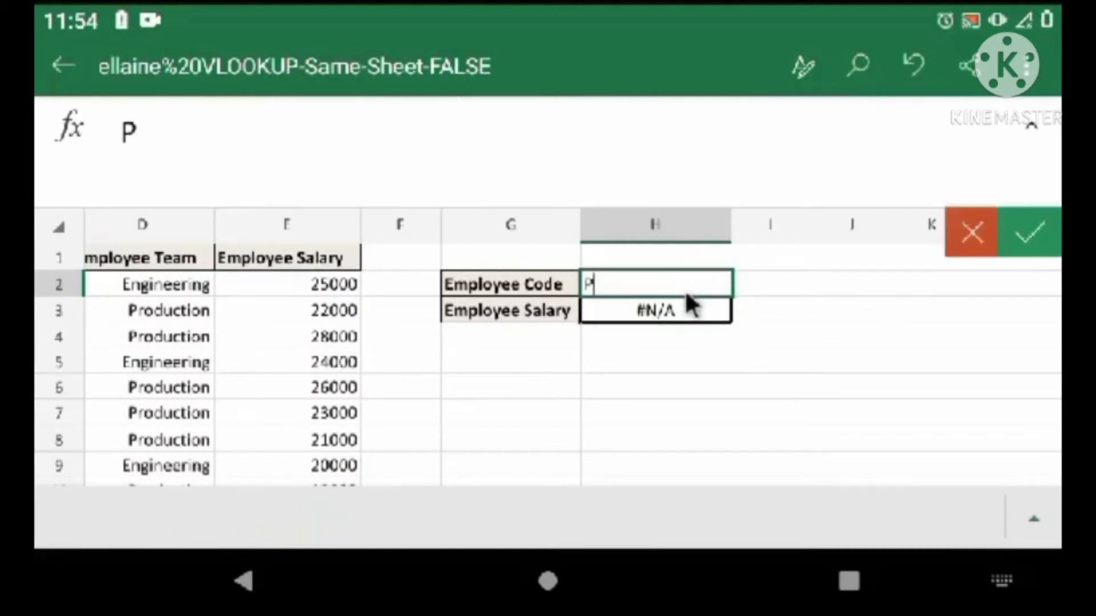
{"action": "type", "text": "TI"}
{"action": "key", "text": "Return"}
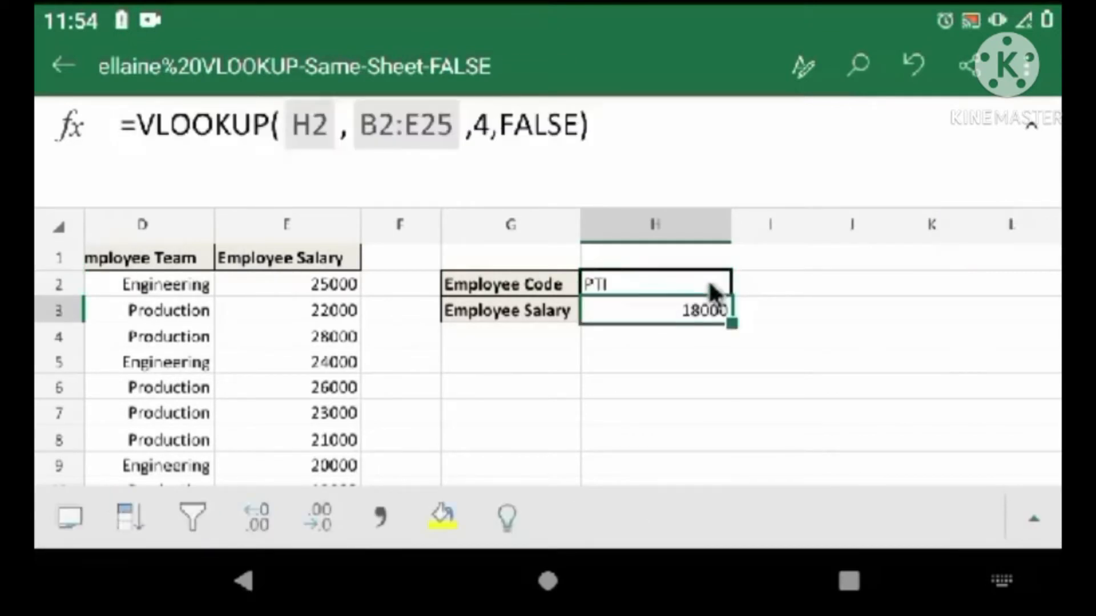
{"action": "scroll", "coordinate": [509, 372], "scroll_direction": "left", "scroll_amount": 5}
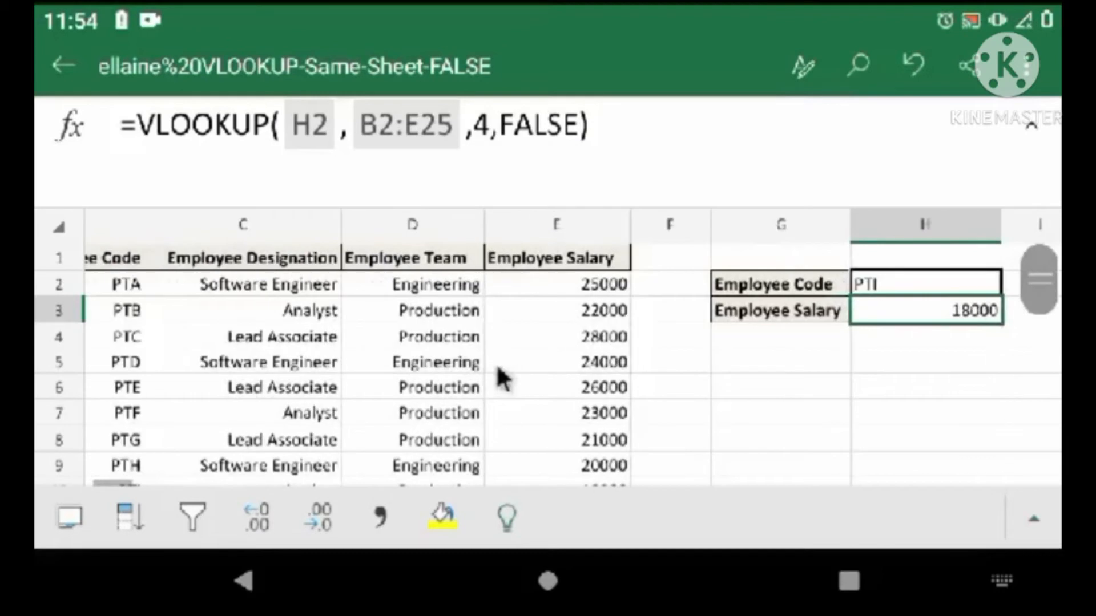
Check the PTI record in the employee table, and replace the employee code in H2 with PTJ.
{"action": "scroll", "coordinate": [396, 382], "scroll_direction": "down", "scroll_amount": 3}
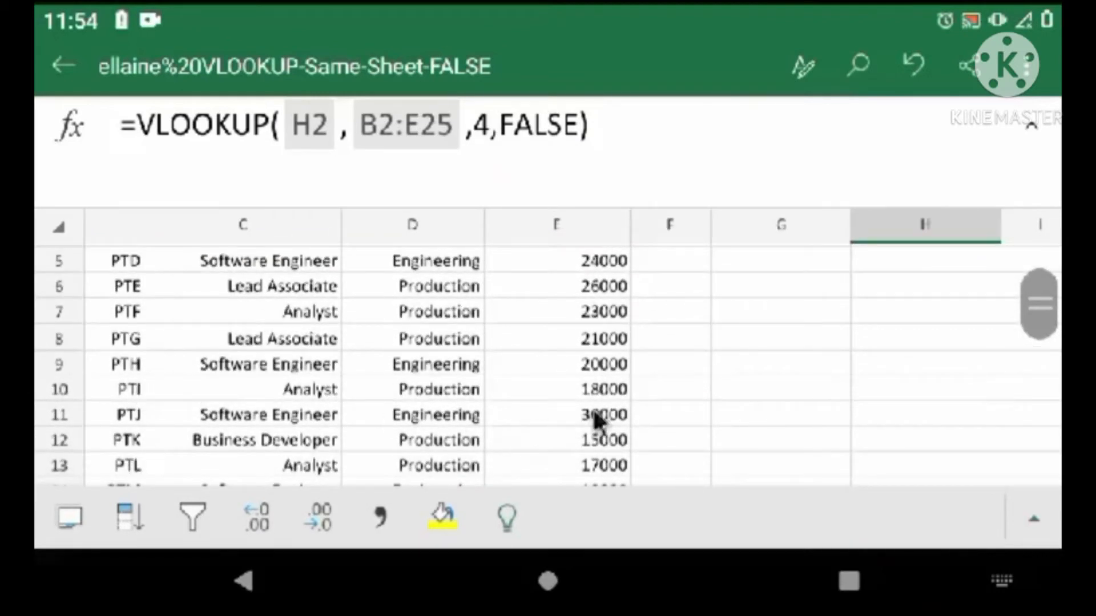
{"action": "scroll", "coordinate": [624, 411], "scroll_direction": "up", "scroll_amount": 3}
{"action": "left_click", "coordinate": [977, 288]}
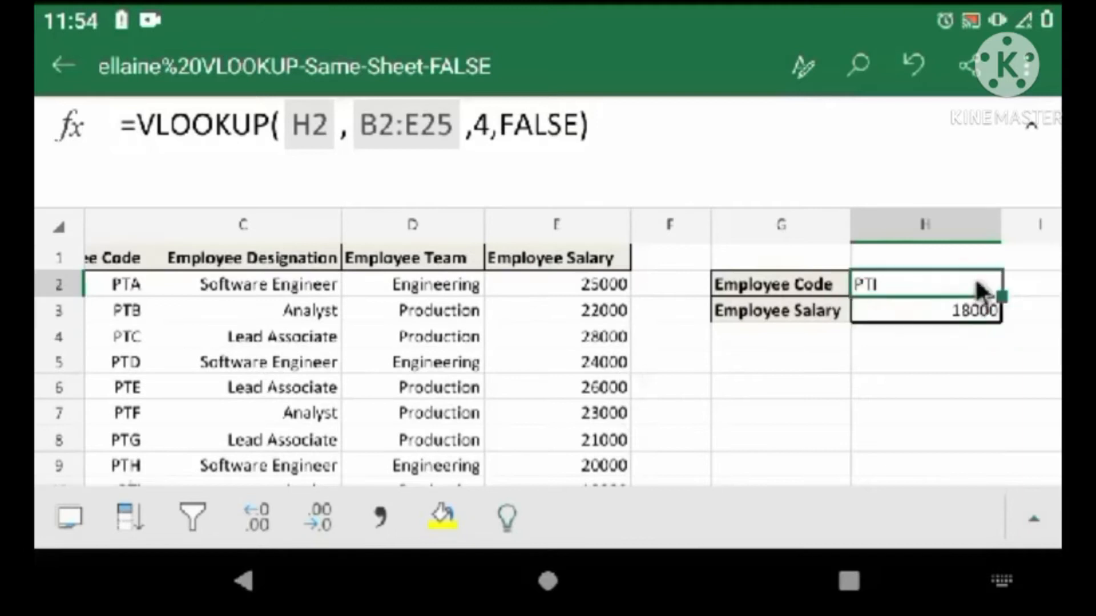
{"action": "key", "text": "BackSpace"}
{"action": "type", "text": "PTJ"}
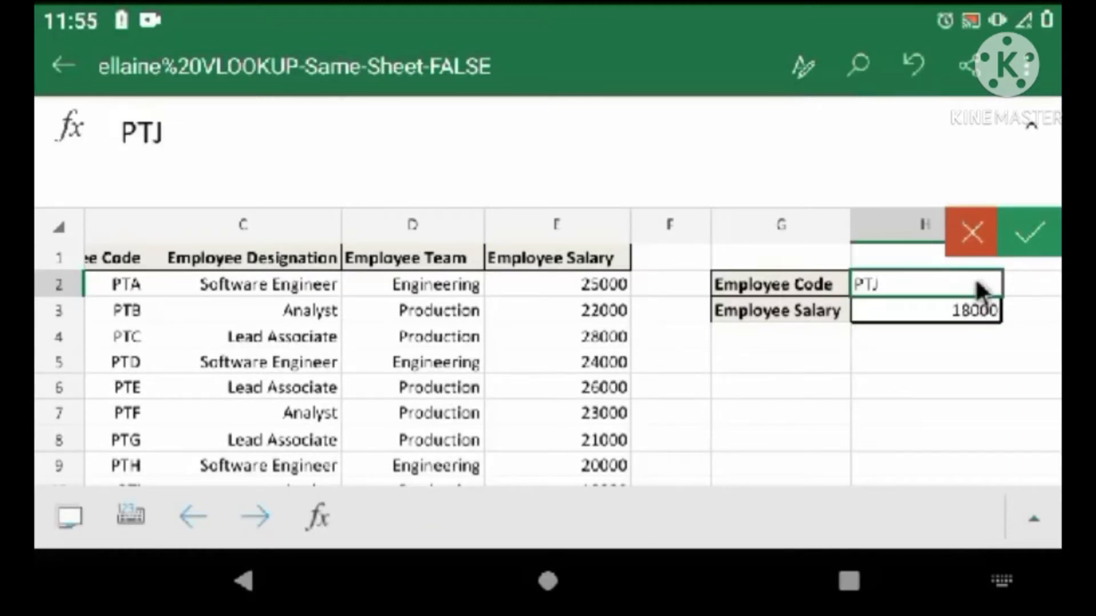
{"action": "key", "text": "Return"}
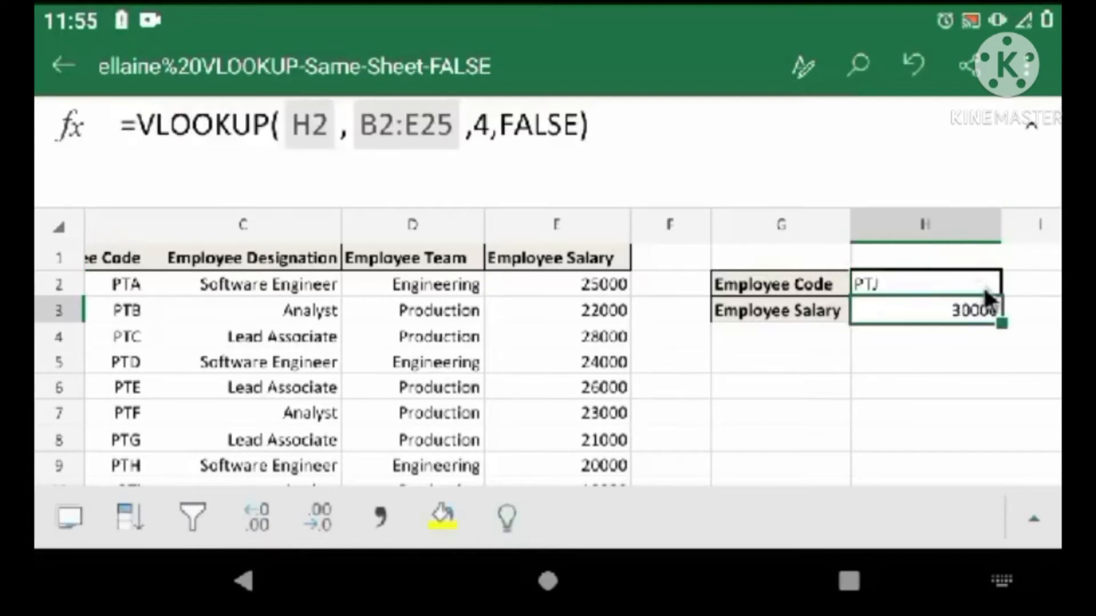
Check the PTJ record in the employee table, and replace the employee code in H2 with PTA.
{"action": "scroll", "coordinate": [142, 423], "scroll_direction": "down", "scroll_amount": 3}
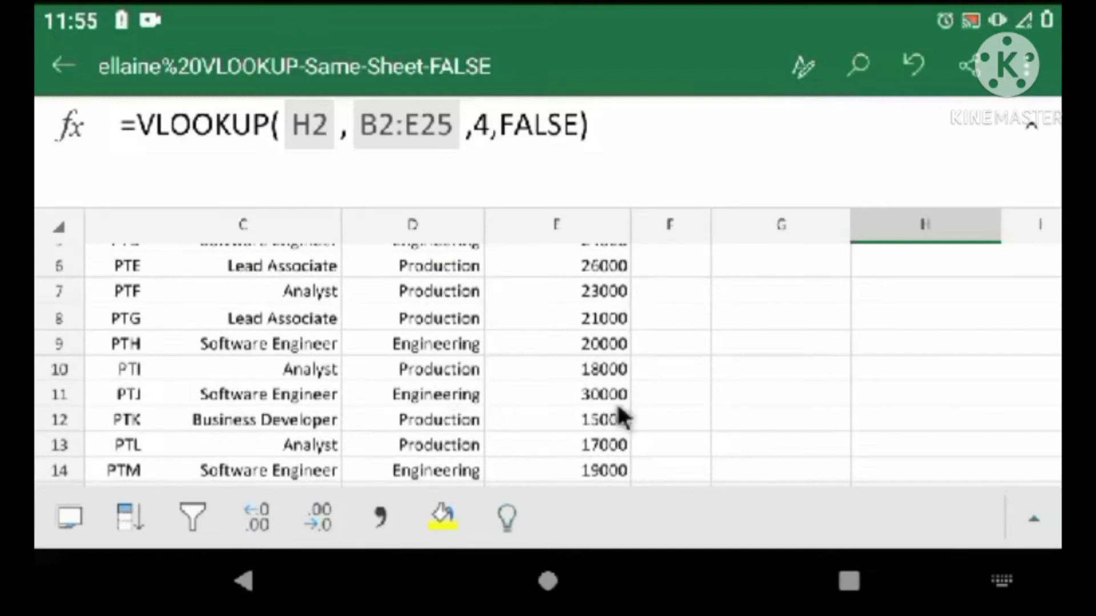
{"action": "scroll", "coordinate": [617, 402], "scroll_direction": "up", "scroll_amount": 3}
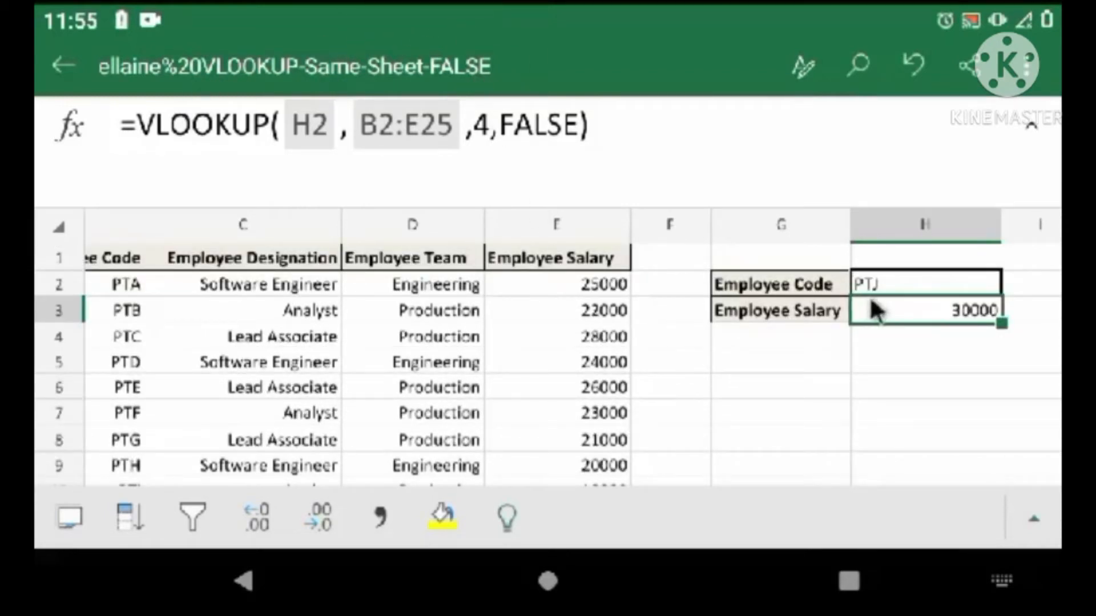
{"action": "left_click", "coordinate": [909, 293]}
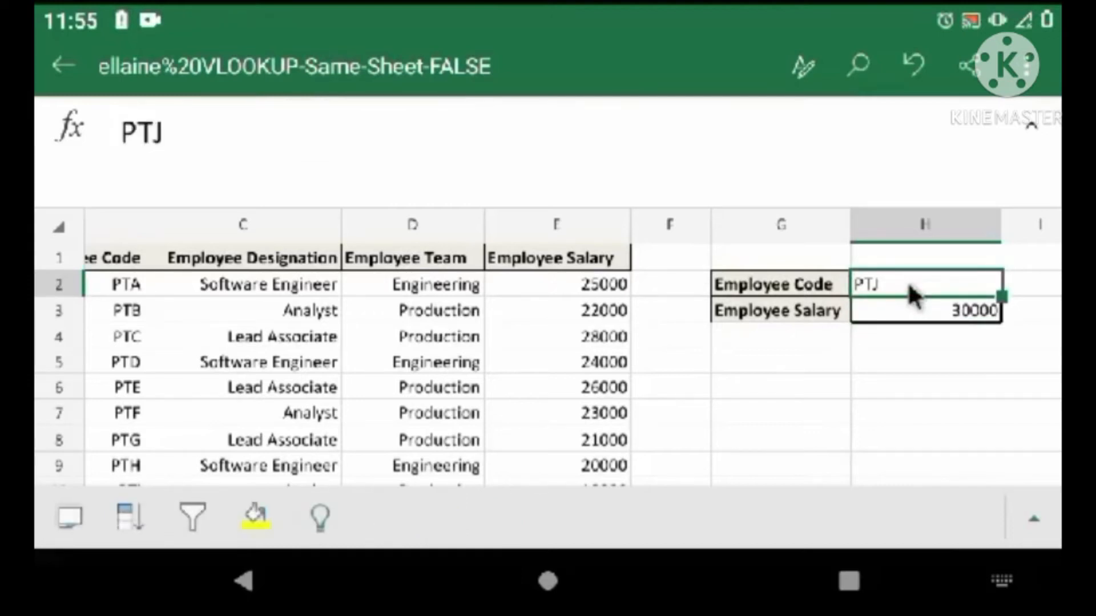
{"action": "key", "text": "BackSpace"}
{"action": "type", "text": "PTA"}
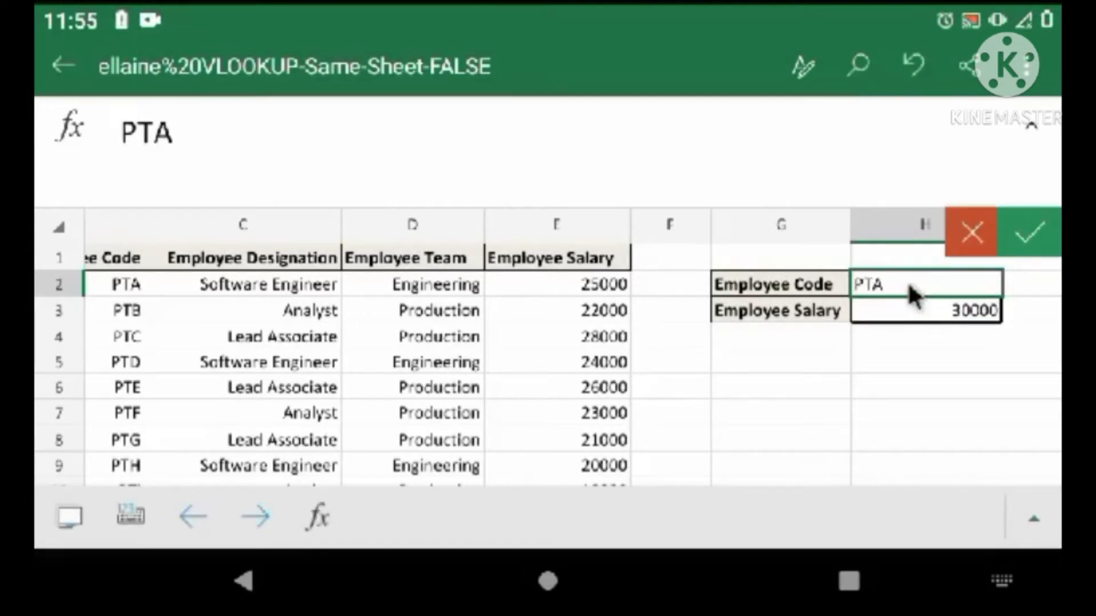
{"action": "key", "text": "Return"}
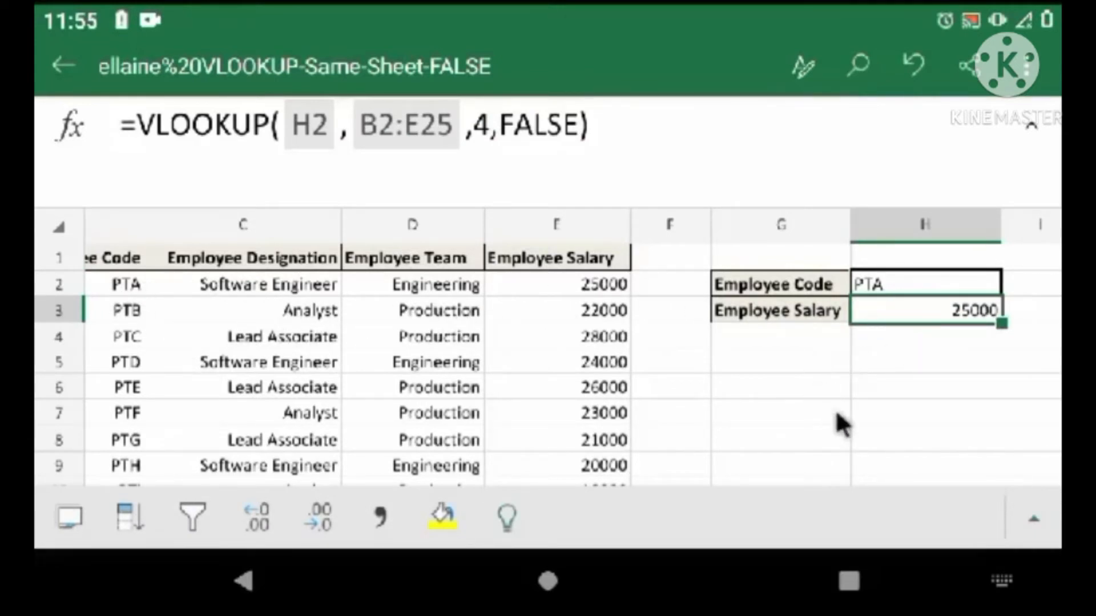
Review the employee records from names through salaries, together with the lookup cells H2 and H3.
{"action": "scroll", "coordinate": [771, 418], "scroll_direction": "left", "scroll_amount": 1}
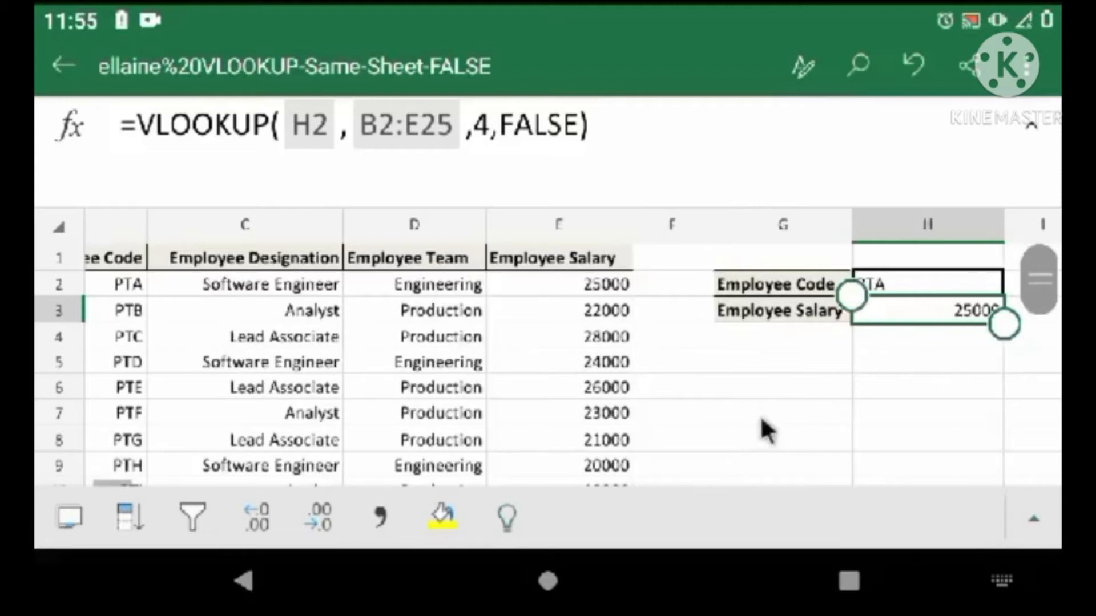
{"action": "left_click", "coordinate": [301, 342]}
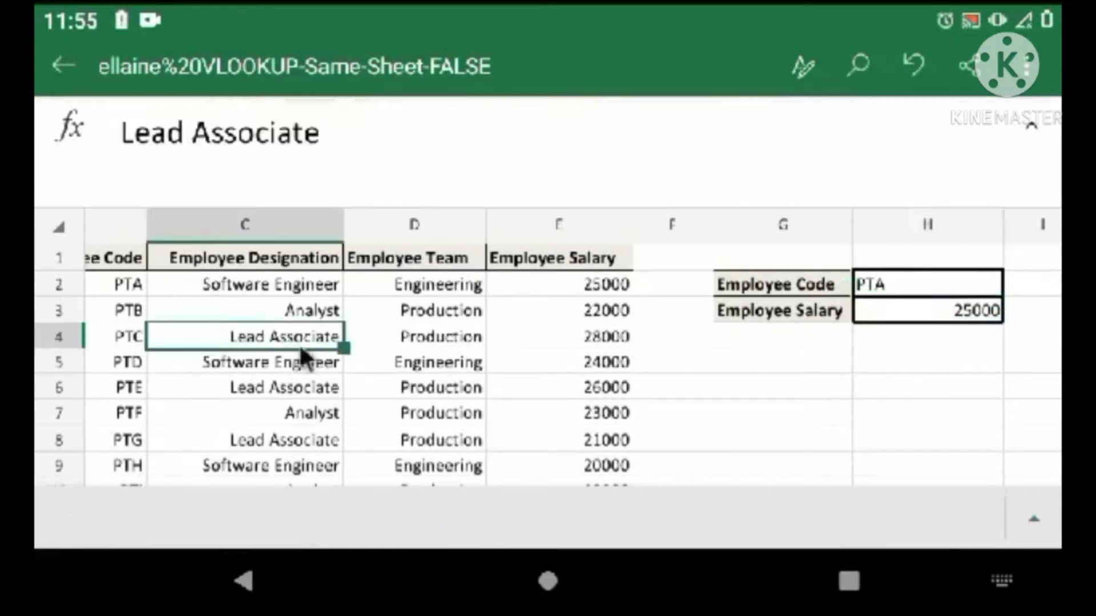
{"action": "left_click", "coordinate": [406, 166]}
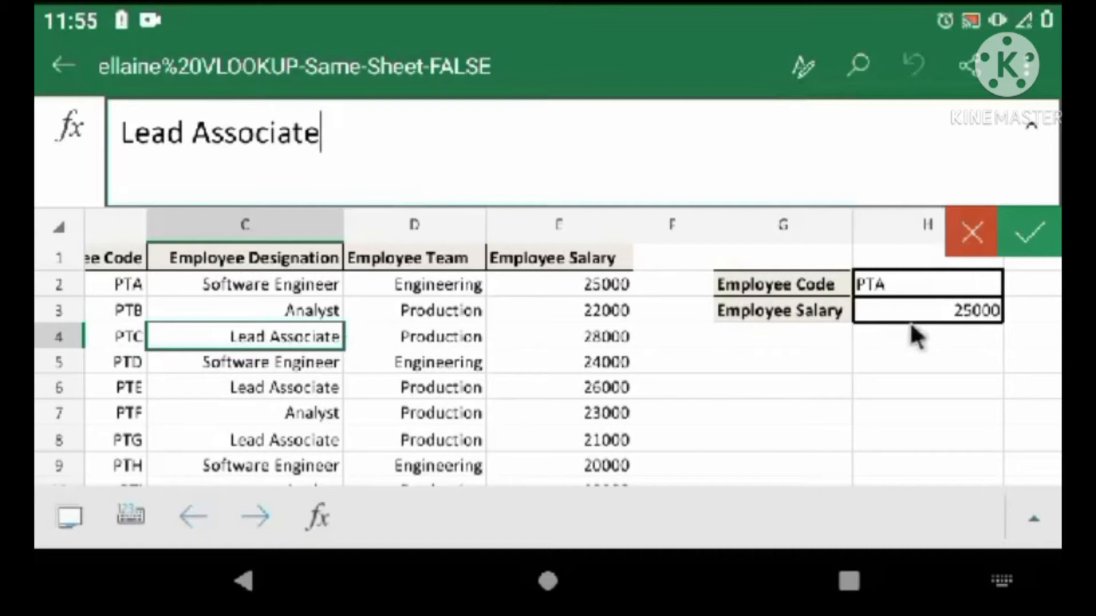
{"action": "left_click", "coordinate": [987, 306]}
{"action": "left_click", "coordinate": [985, 286]}
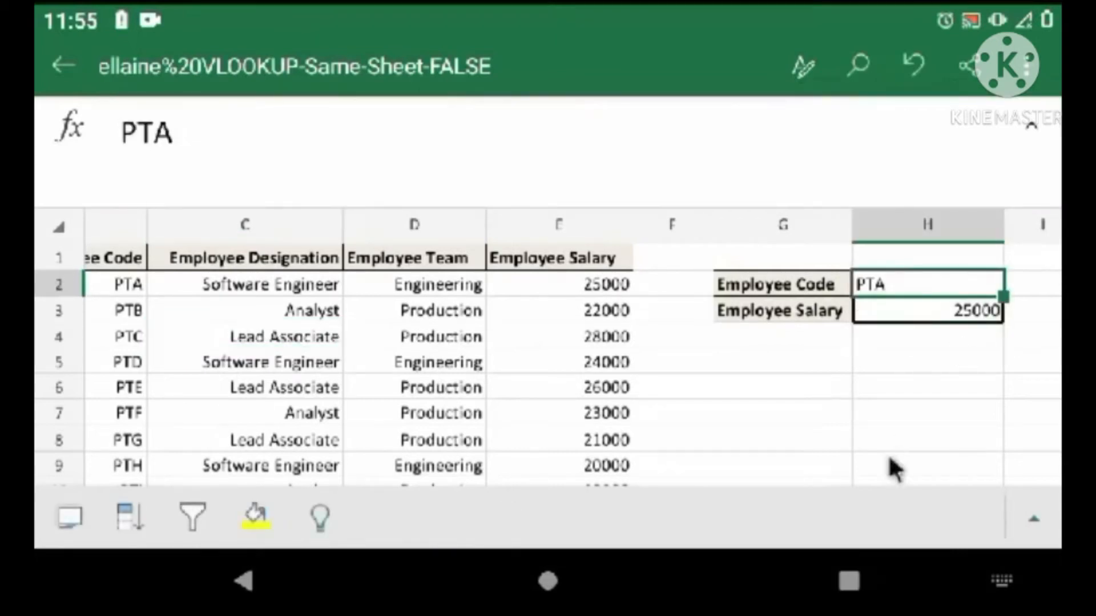
{"action": "scroll", "coordinate": [894, 469], "scroll_direction": "left", "scroll_amount": 4}
{"action": "scroll", "coordinate": [893, 469], "scroll_direction": "down", "scroll_amount": 5}
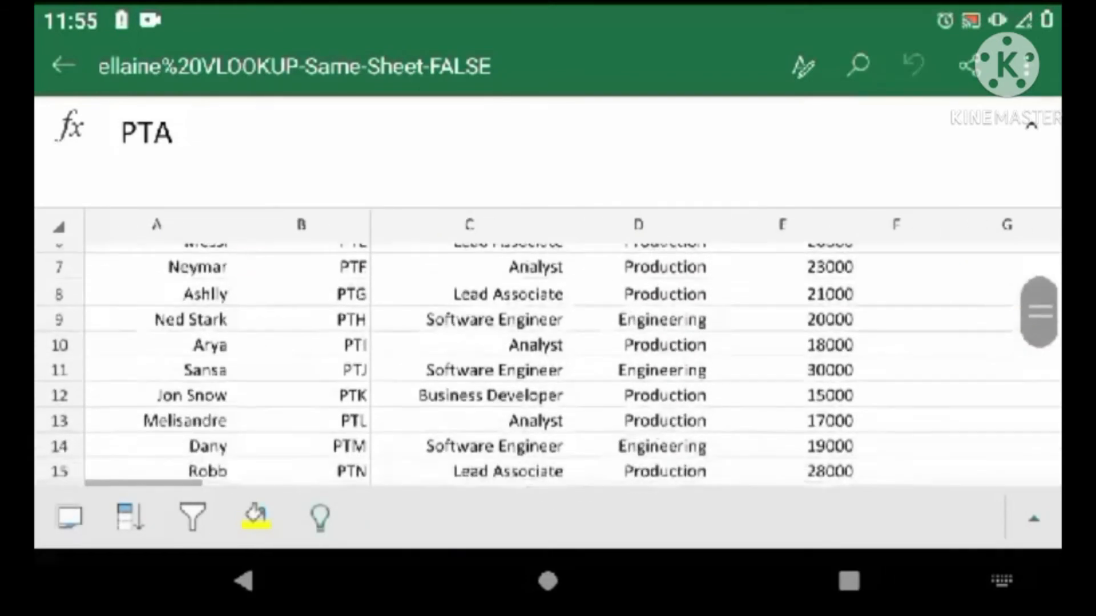
{"action": "scroll", "coordinate": [548, 334], "scroll_direction": "down", "scroll_amount": 4}
{"action": "scroll", "coordinate": [548, 334], "scroll_direction": "up", "scroll_amount": 5}
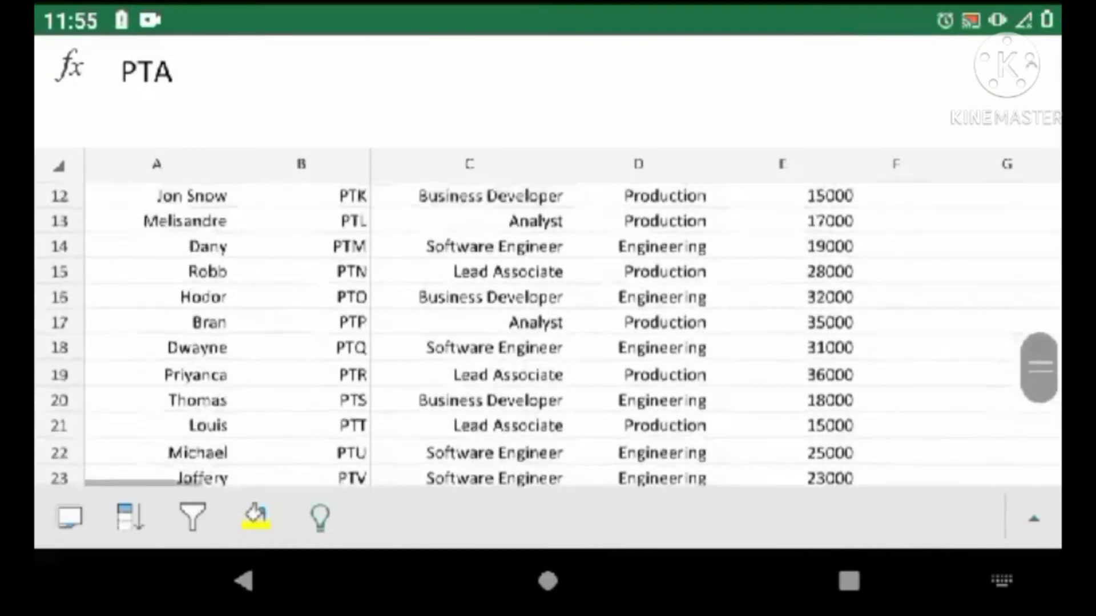
{"action": "scroll", "coordinate": [548, 334], "scroll_direction": "up", "scroll_amount": 3}
{"action": "scroll", "coordinate": [548, 334], "scroll_direction": "right", "scroll_amount": 3}
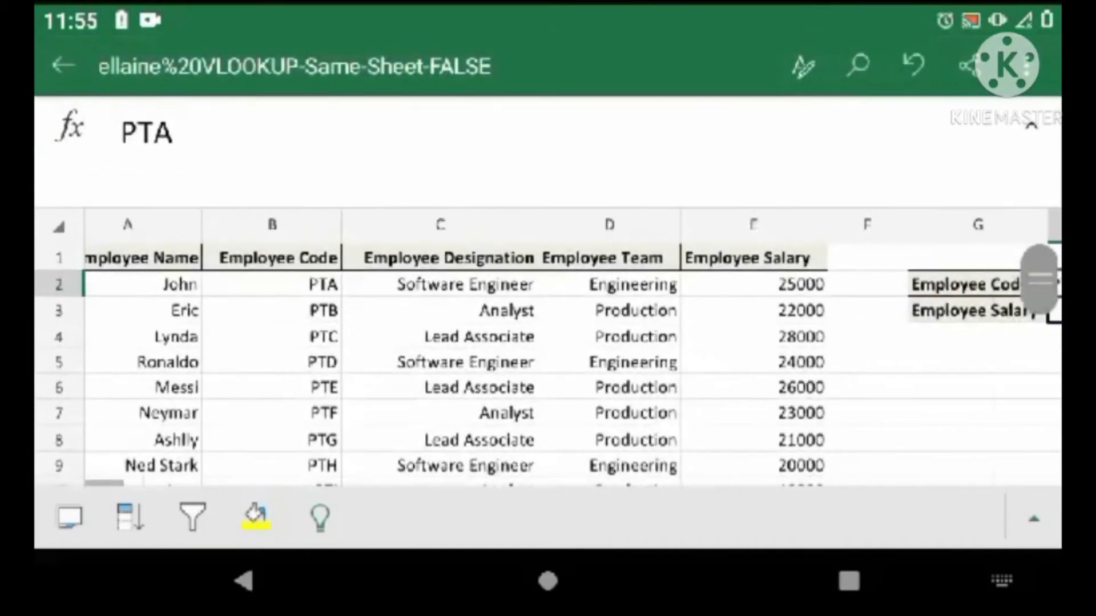
{"action": "left_click", "coordinate": [811, 283]}
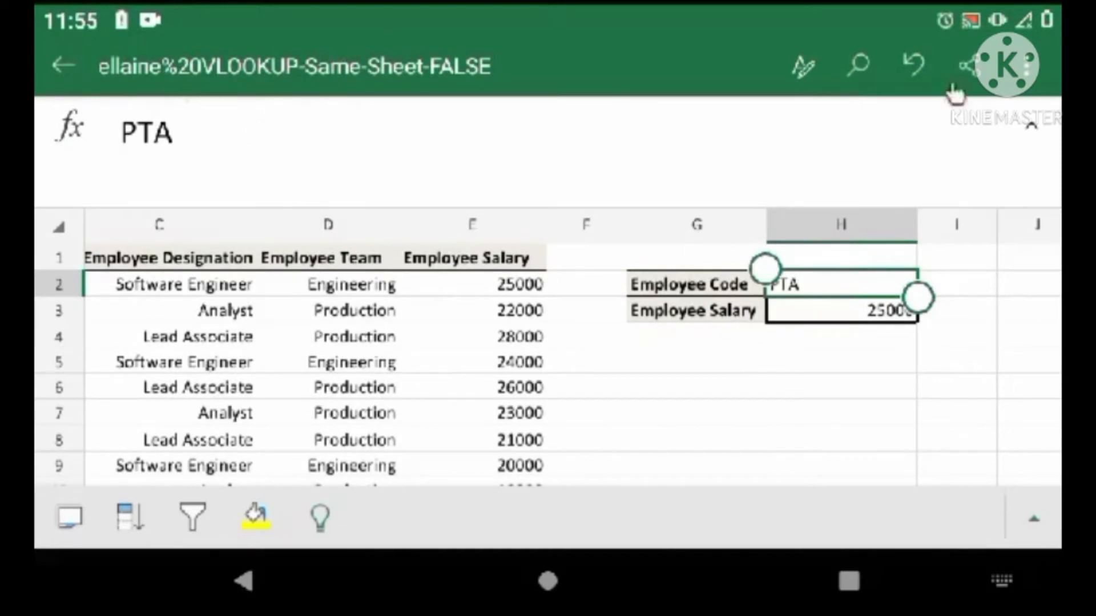
{"action": "left_click", "coordinate": [854, 310]}
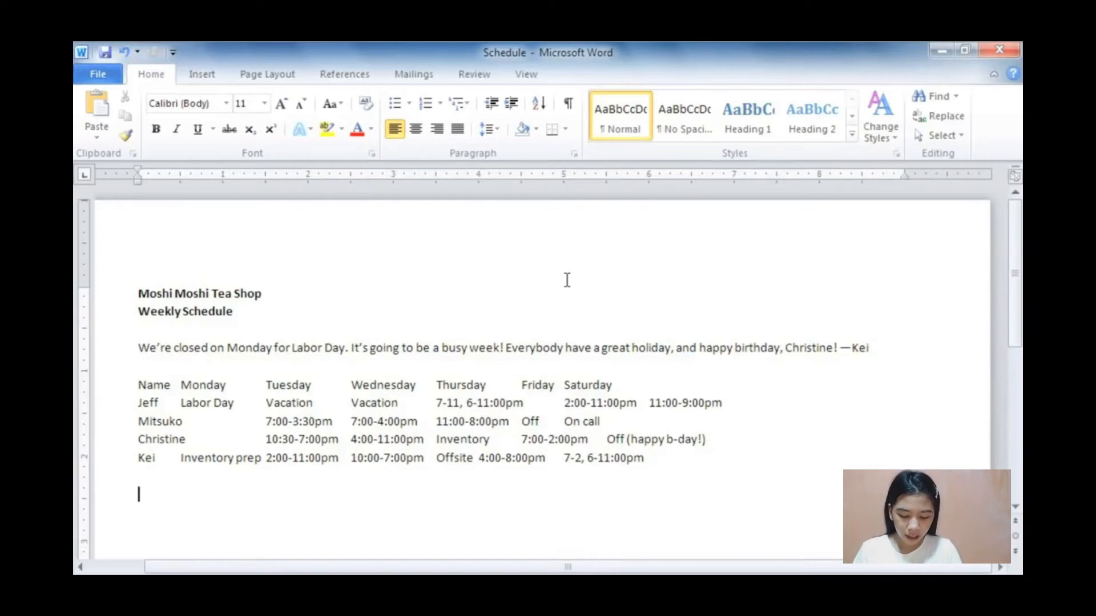
In the Word Schedule document, insert a blank seven-column table below the schedule text and undo the insertion.
{"action": "left_click", "coordinate": [203, 76]}
{"action": "left_click", "coordinate": [189, 120]}
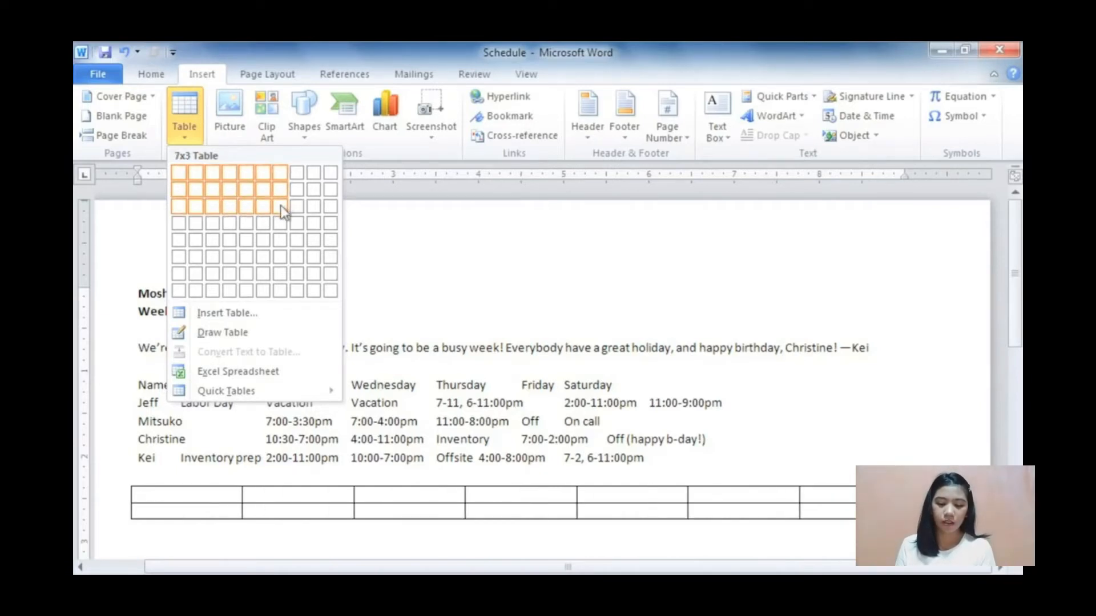
{"action": "left_click", "coordinate": [278, 237]}
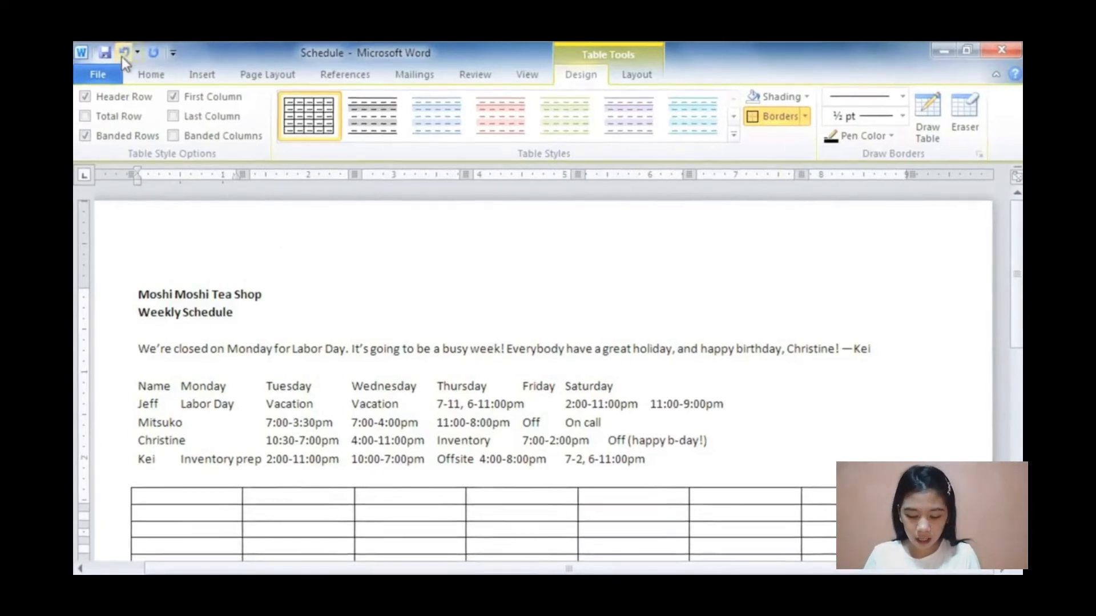
{"action": "left_click", "coordinate": [124, 52]}
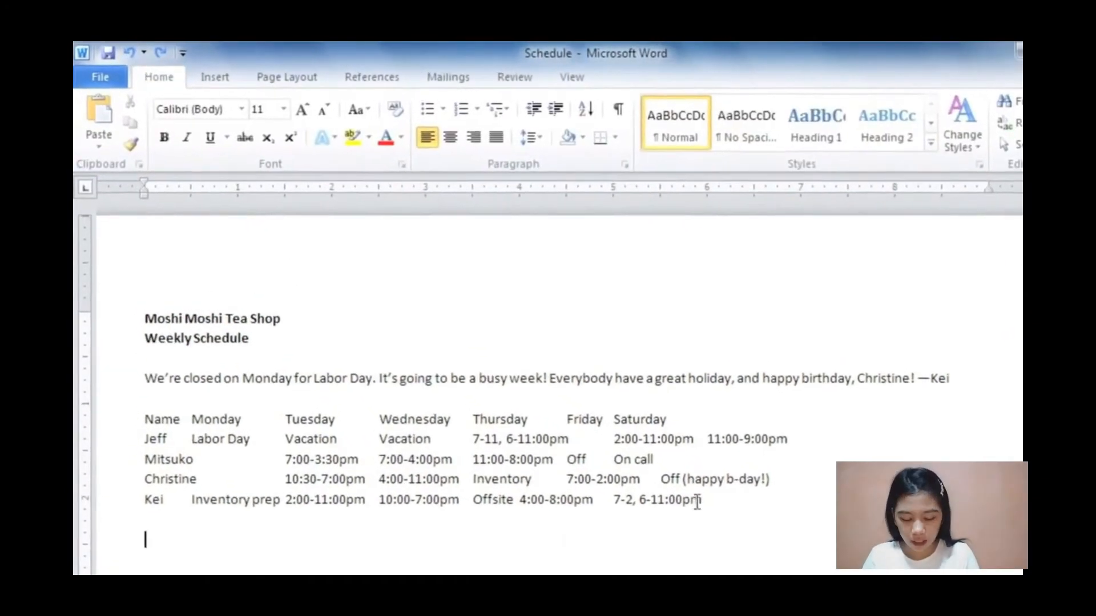
Convert the five lines of schedule text, including the weekday headings, into a seven-column table separated at tabs with automatic fixed column width.
{"action": "left_click_drag", "start_coordinate": [667, 473], "coordinate": [240, 416]}
{"action": "left_click_drag", "start_coordinate": [257, 455], "coordinate": [166, 436]}
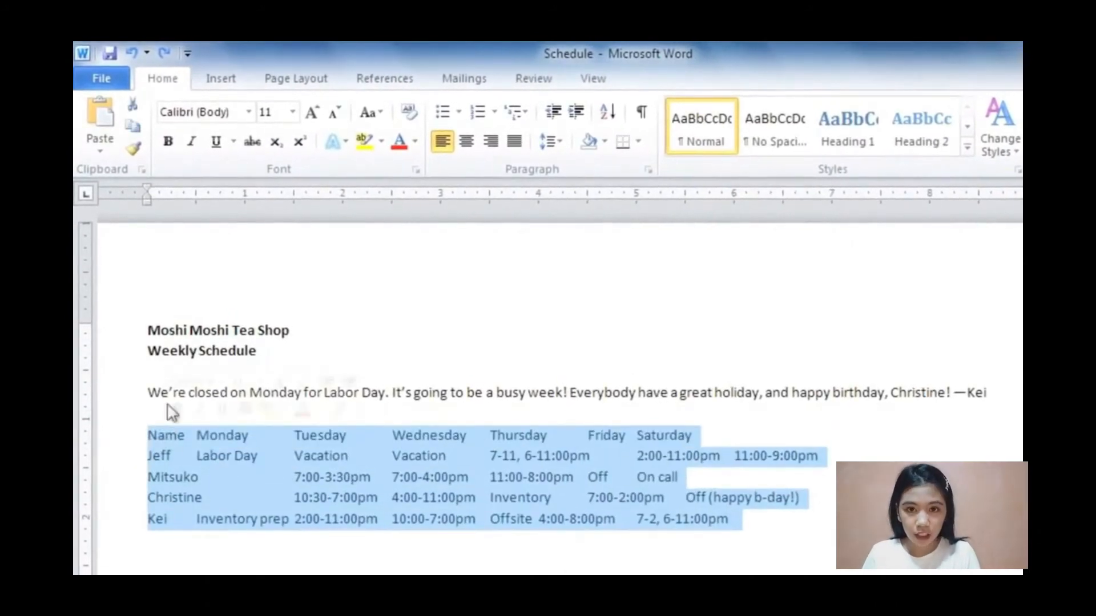
{"action": "left_click", "coordinate": [220, 78]}
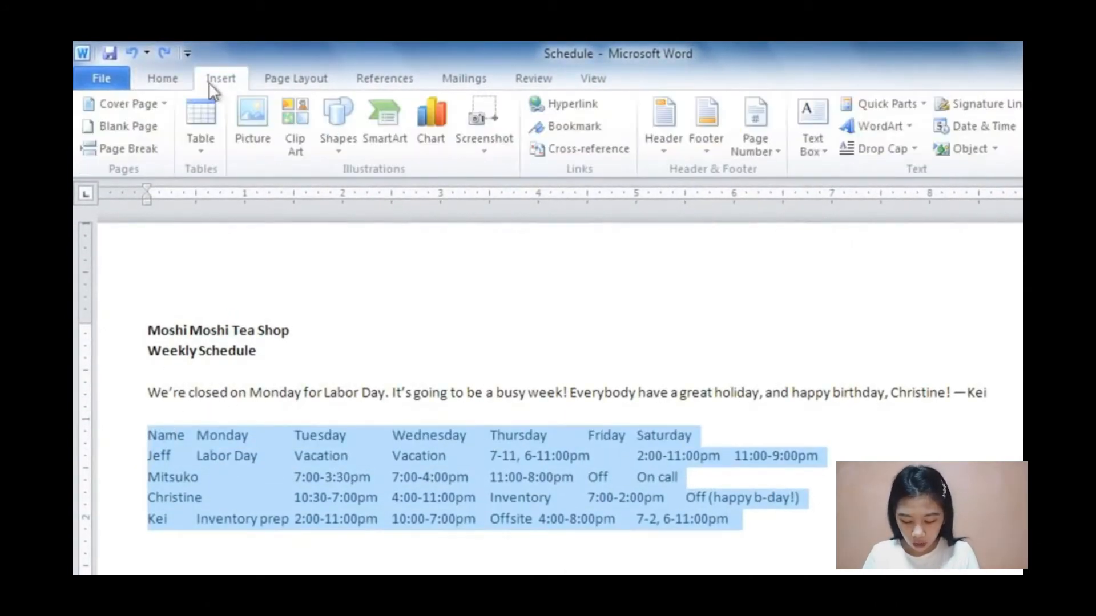
{"action": "left_click", "coordinate": [206, 117]}
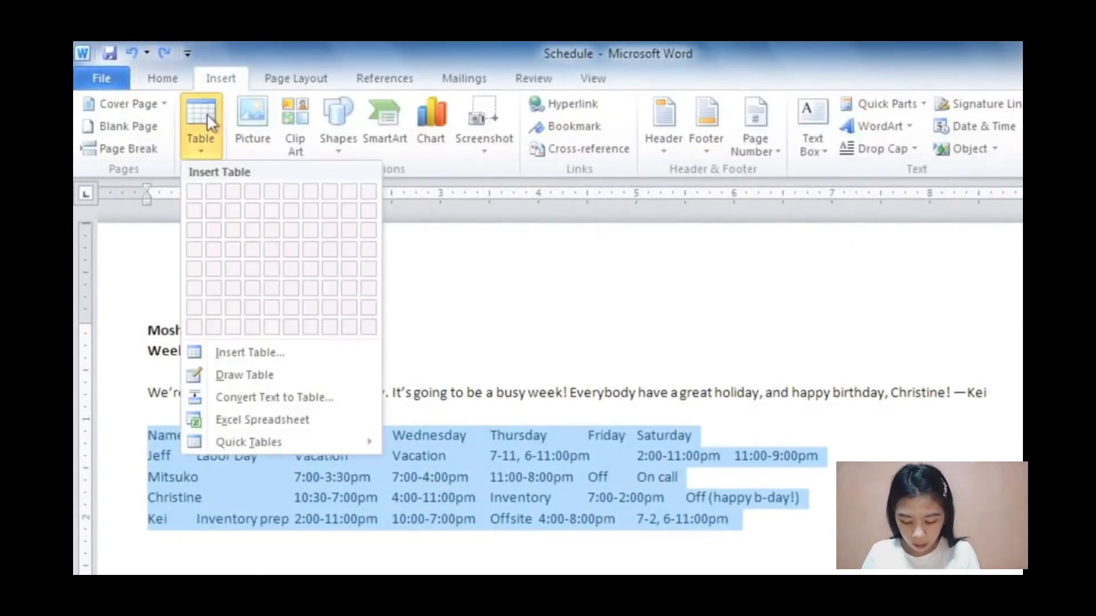
{"action": "left_click", "coordinate": [351, 404]}
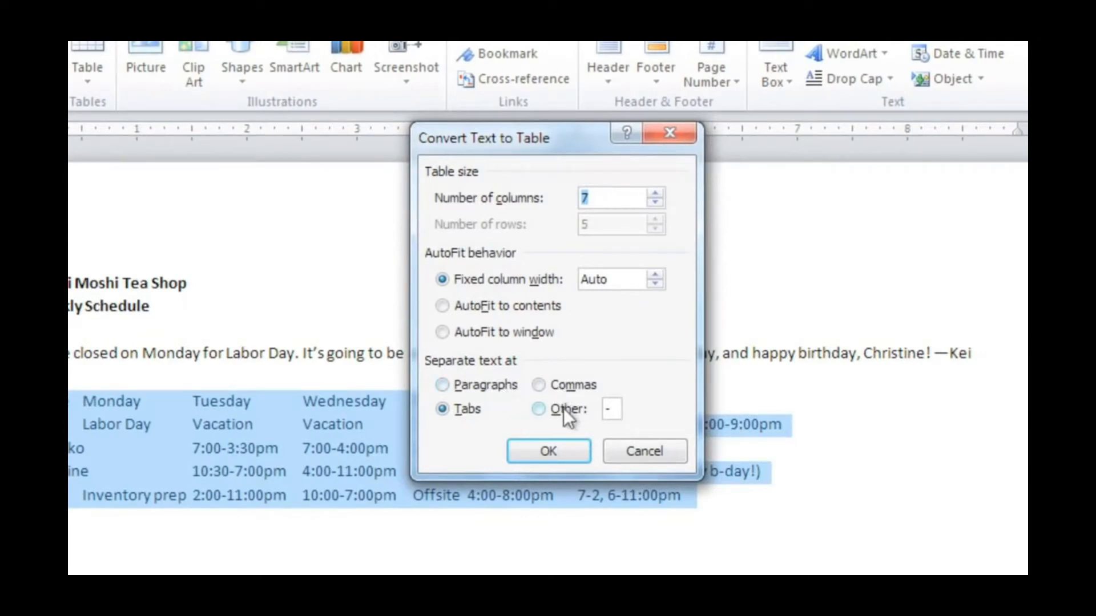
{"action": "left_click", "coordinate": [522, 448]}
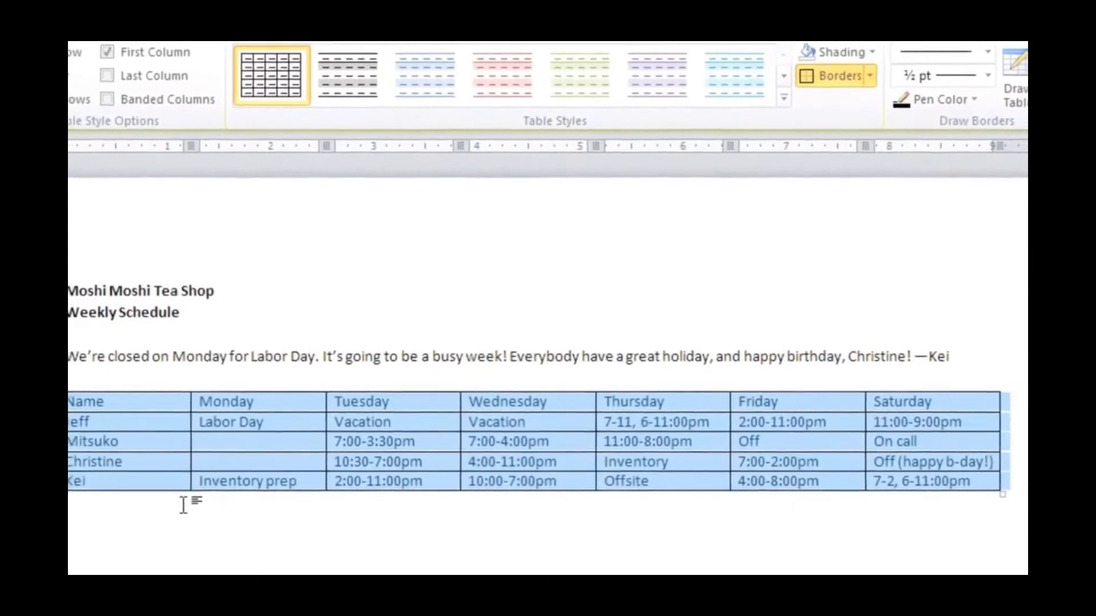
{"action": "left_click", "coordinate": [143, 510]}
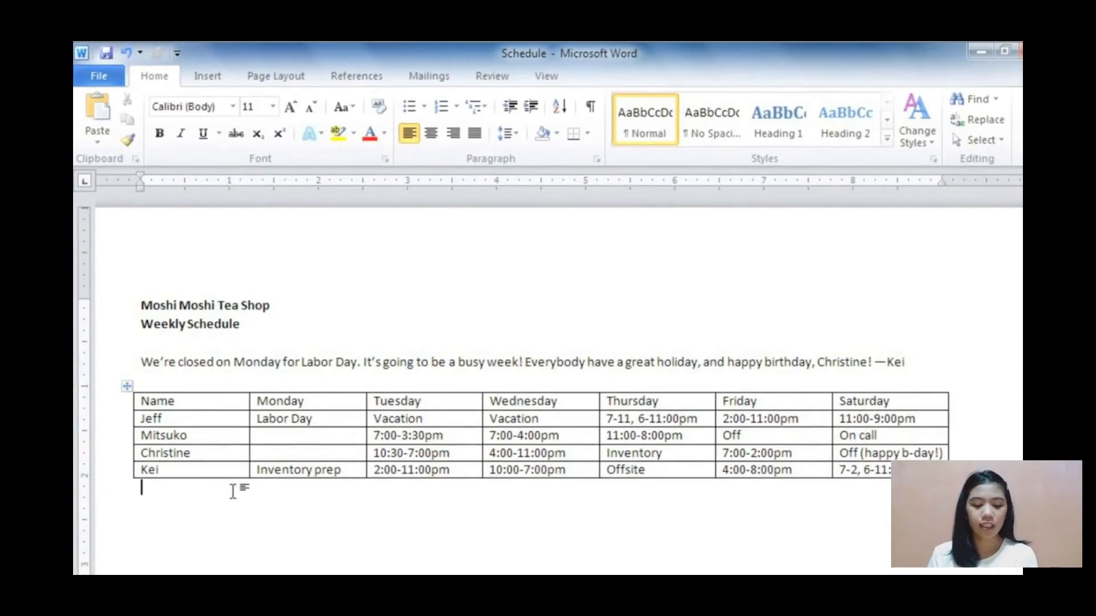
Insert a blank row in the schedule table below the third employee's row.
{"action": "left_click", "coordinate": [201, 454]}
{"action": "right_click", "coordinate": [199, 454]}
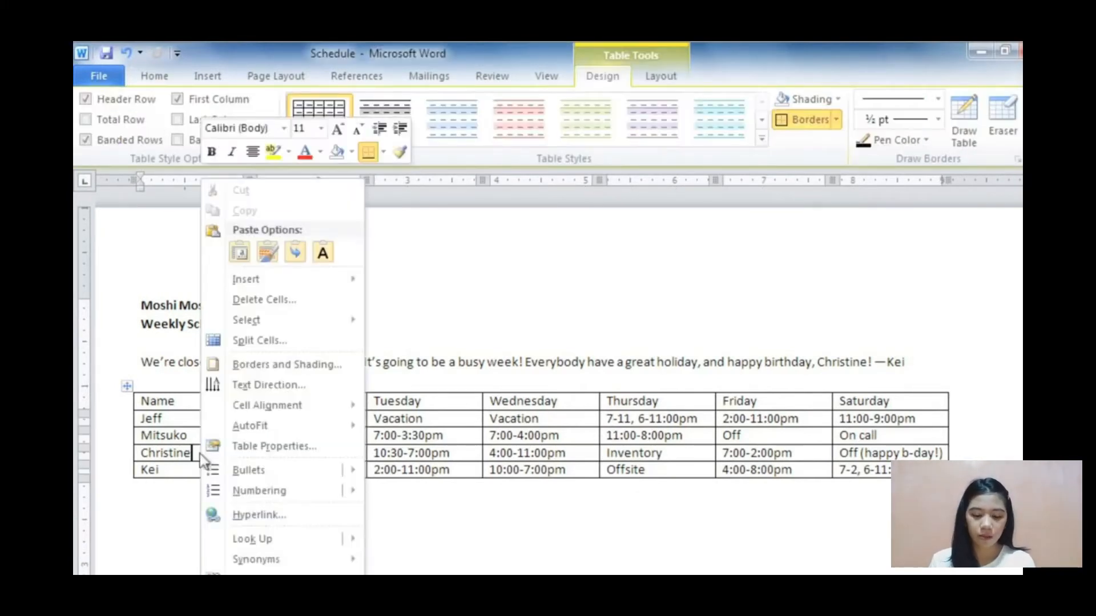
{"action": "mouse_move", "coordinate": [310, 284]}
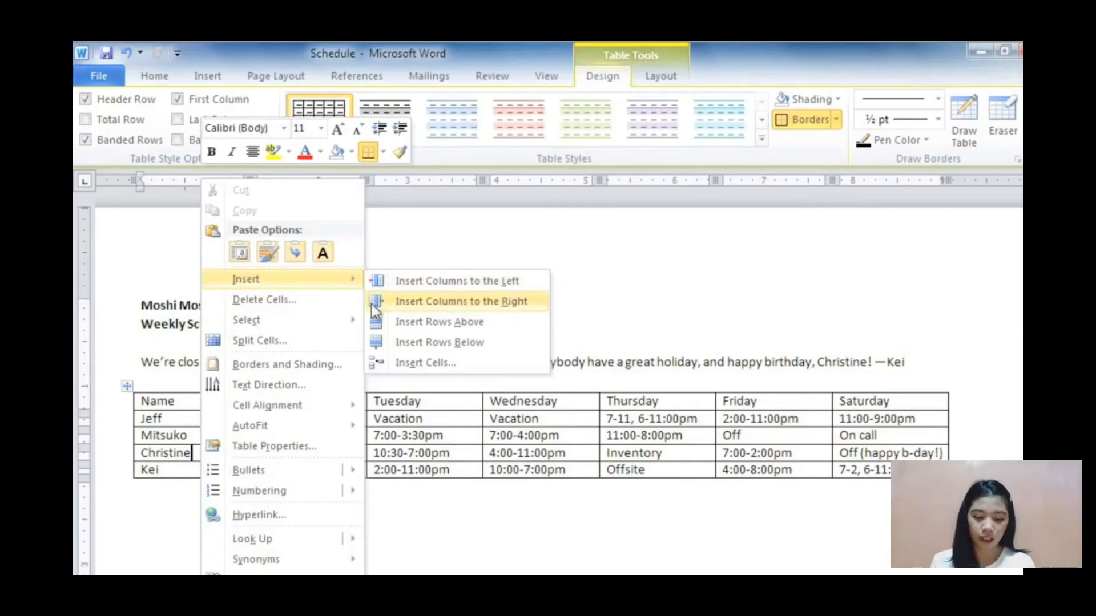
{"action": "left_click", "coordinate": [377, 345]}
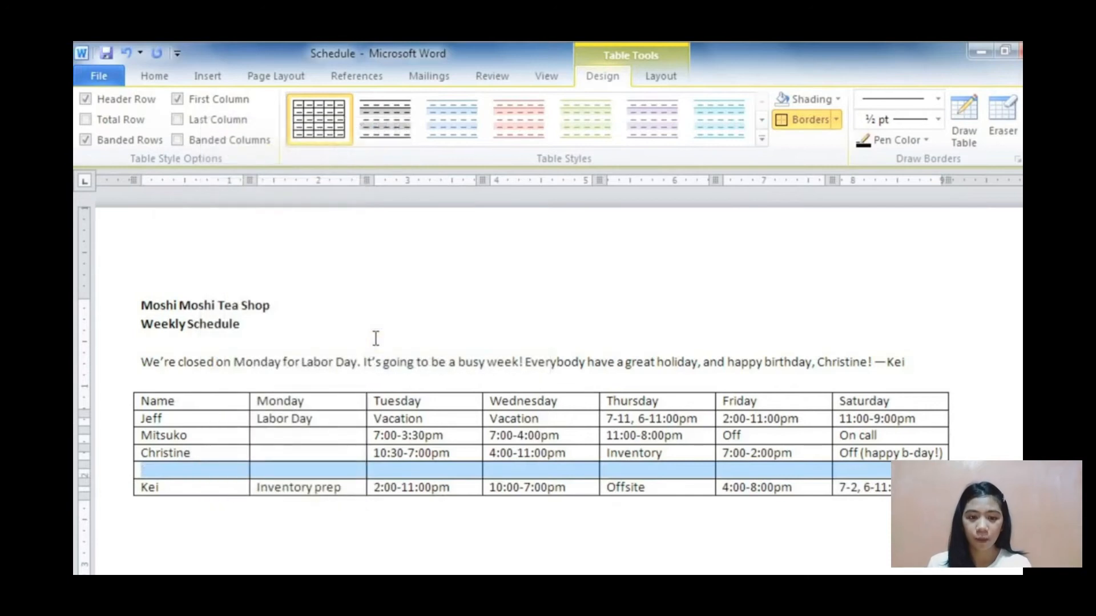
{"action": "left_click", "coordinate": [249, 517]}
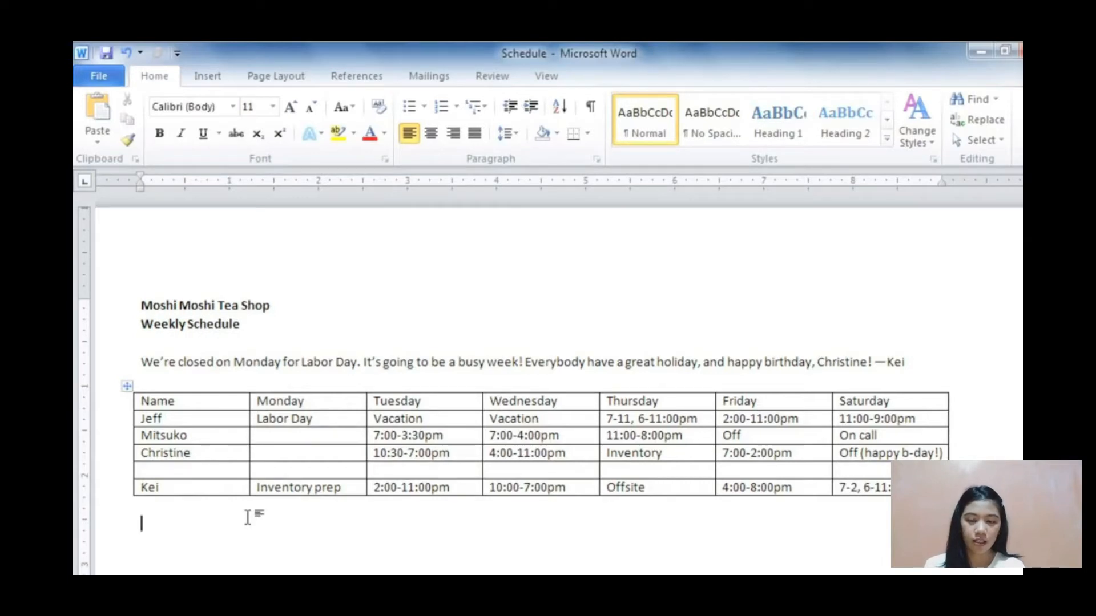
Delete the entire blank row between the third and fourth employees' rows in the schedule table.
{"action": "left_click_drag", "start_coordinate": [240, 471], "coordinate": [879, 471]}
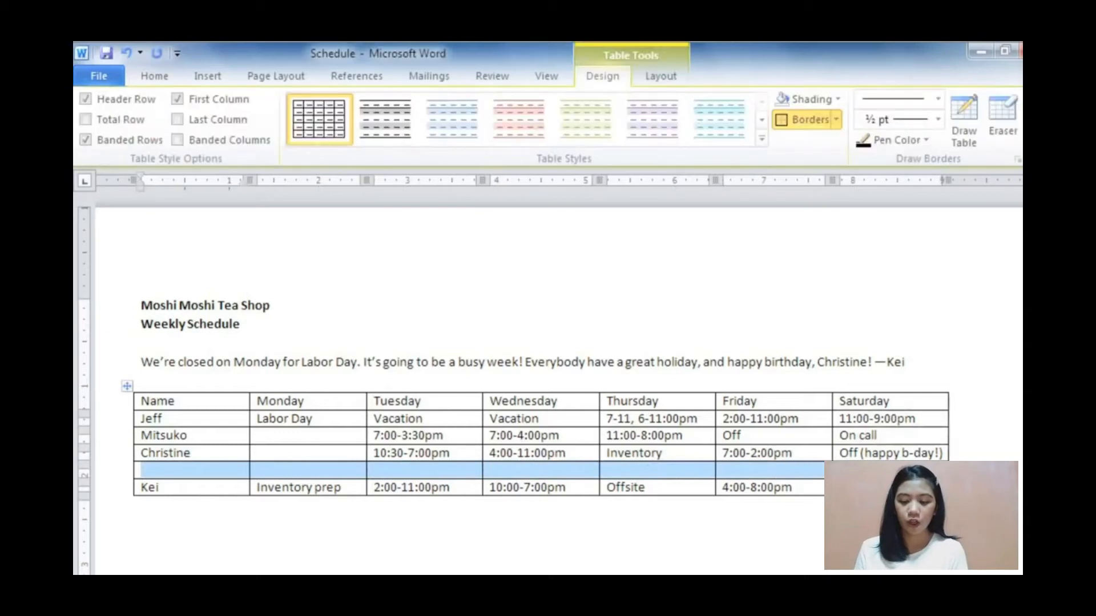
{"action": "right_click", "coordinate": [879, 471]}
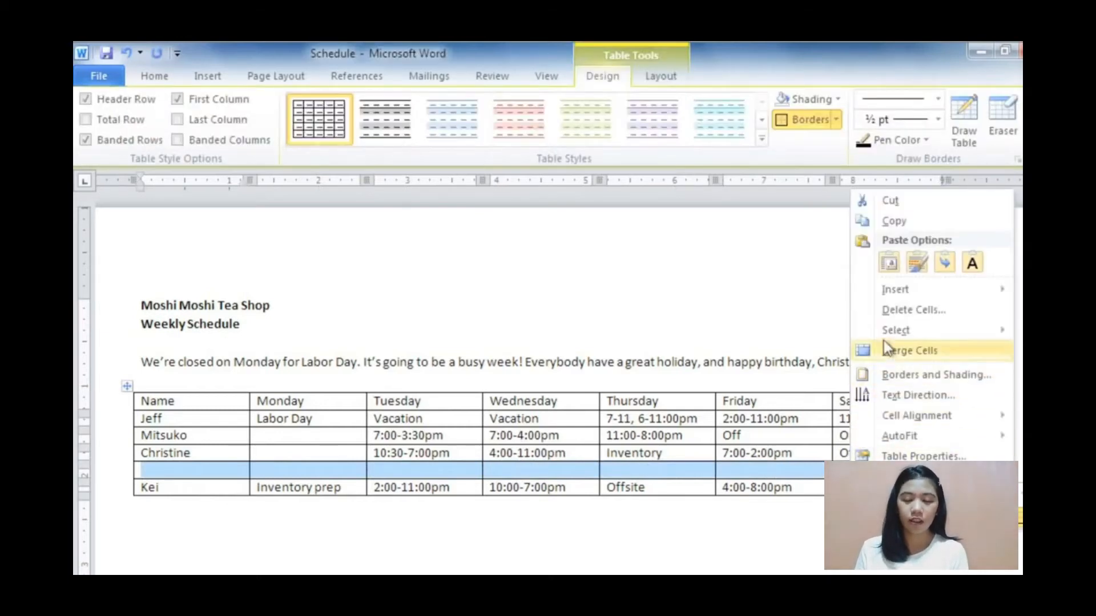
{"action": "left_click", "coordinate": [890, 312]}
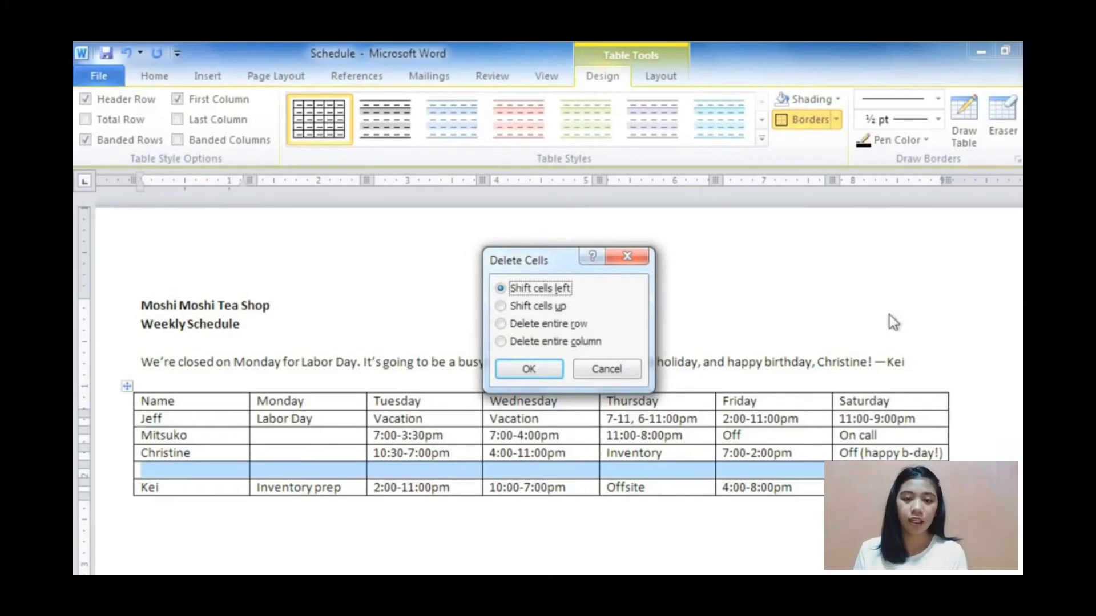
{"action": "left_click", "coordinate": [522, 326]}
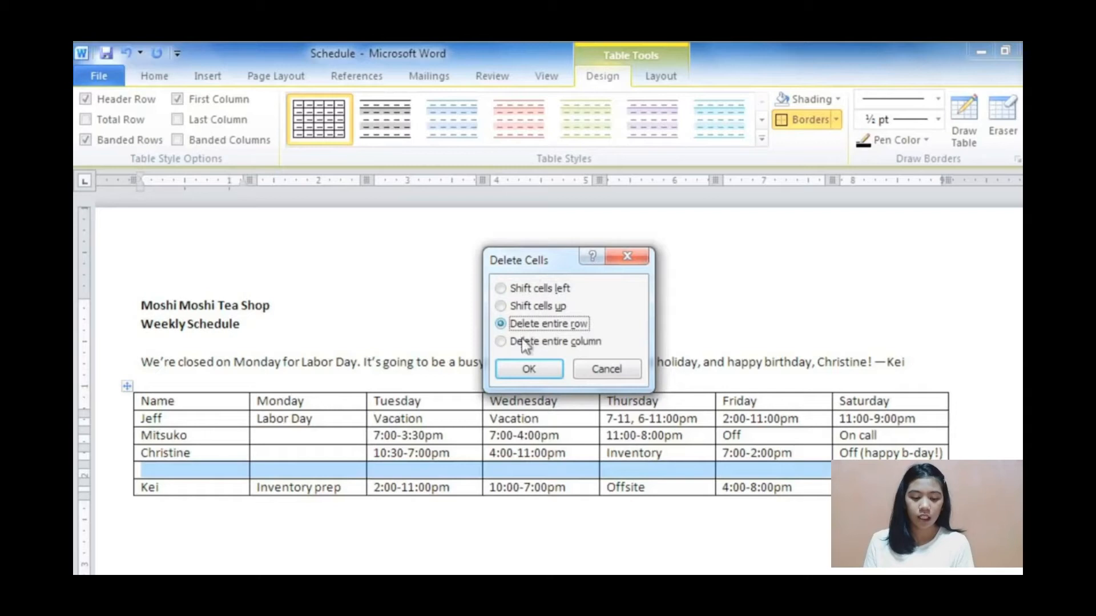
{"action": "left_click", "coordinate": [522, 368]}
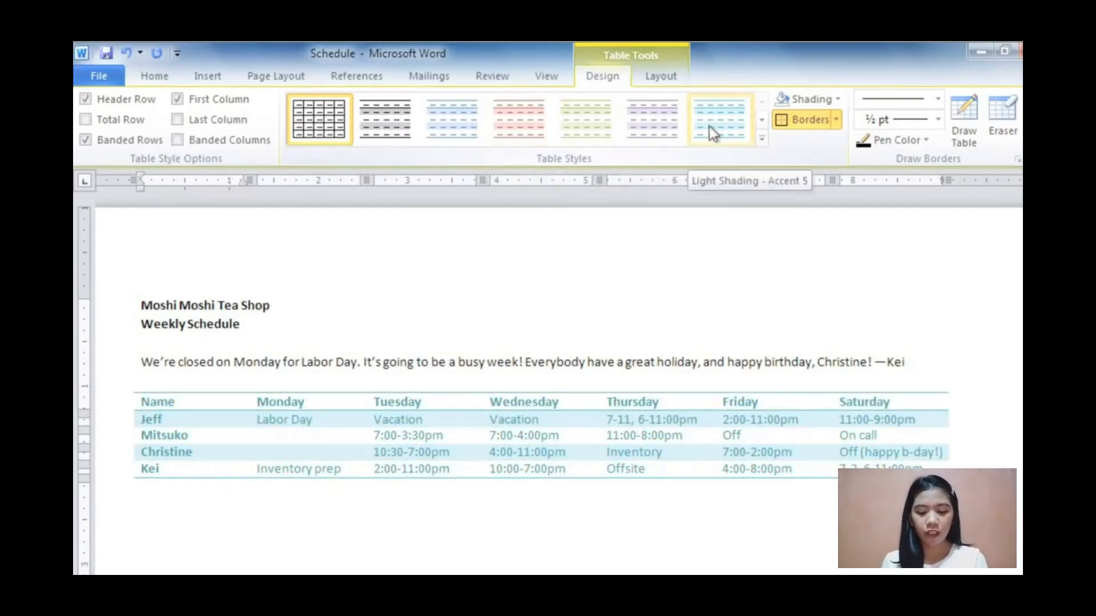
Apply the built-in table style with a solid green first column and green banded rows to the schedule table.
{"action": "left_click", "coordinate": [761, 139]}
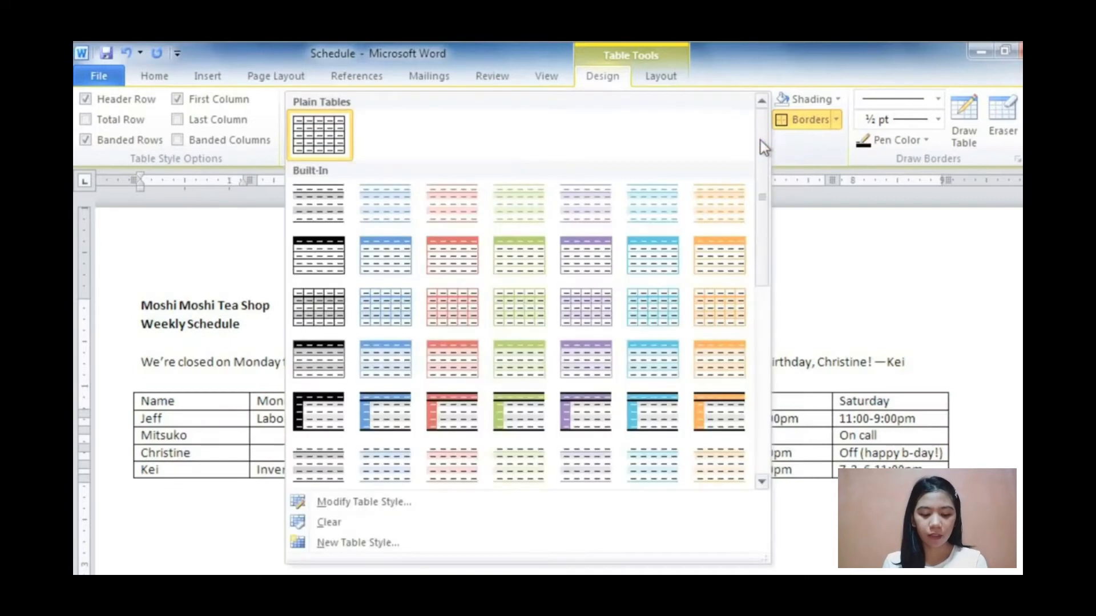
{"action": "left_click", "coordinate": [760, 293]}
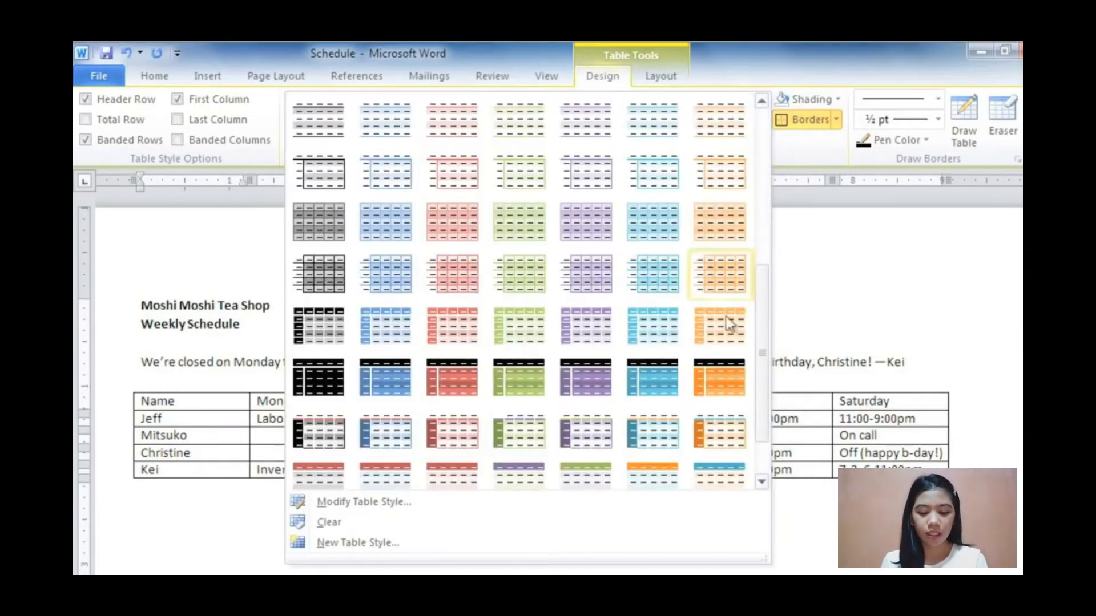
{"action": "left_click", "coordinate": [517, 439]}
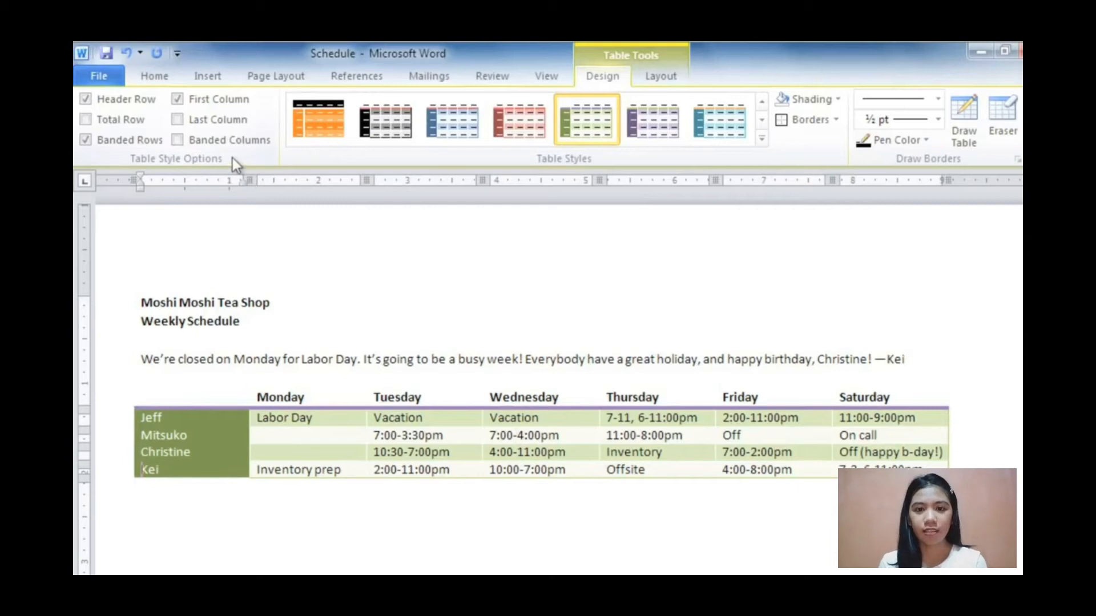
Turn the First Column and Header Row style options off and back on, one after the other.
{"action": "left_click", "coordinate": [176, 100]}
{"action": "left_click", "coordinate": [176, 100]}
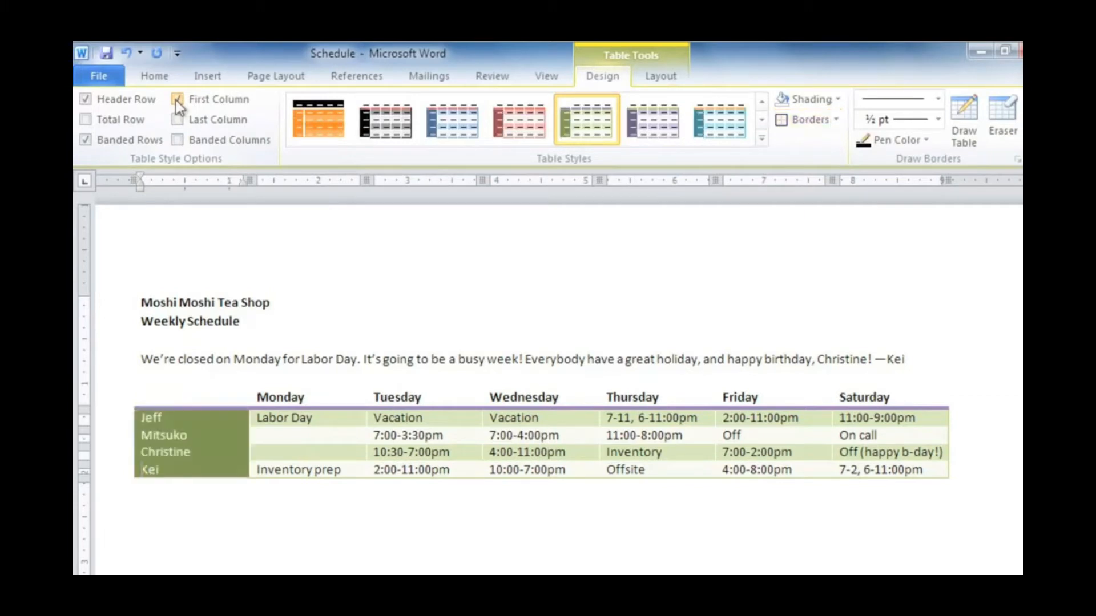
{"action": "left_click", "coordinate": [90, 104]}
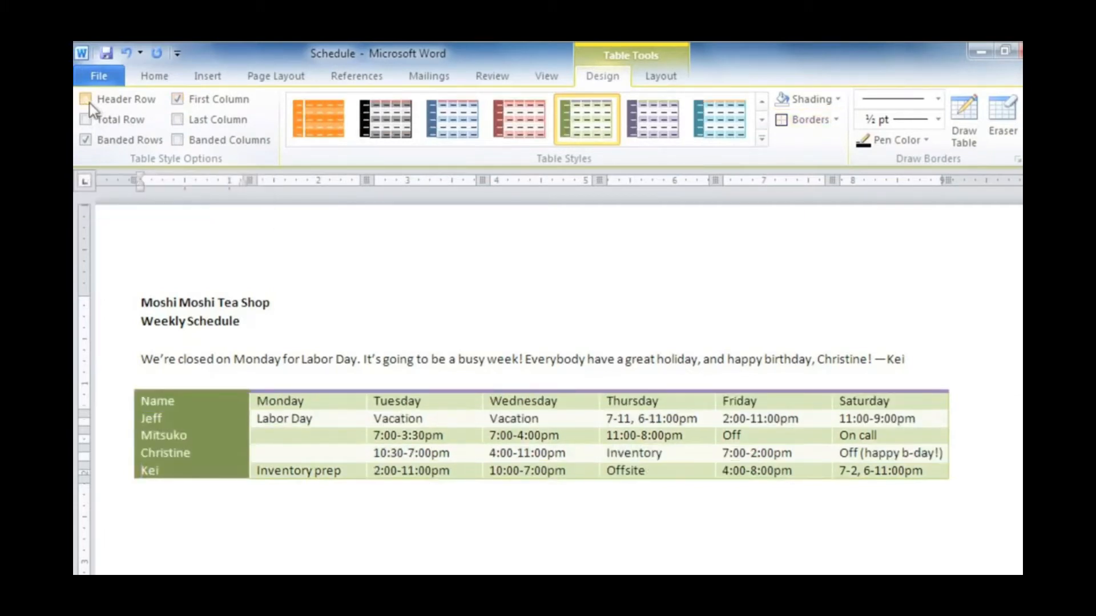
{"action": "left_click", "coordinate": [90, 104]}
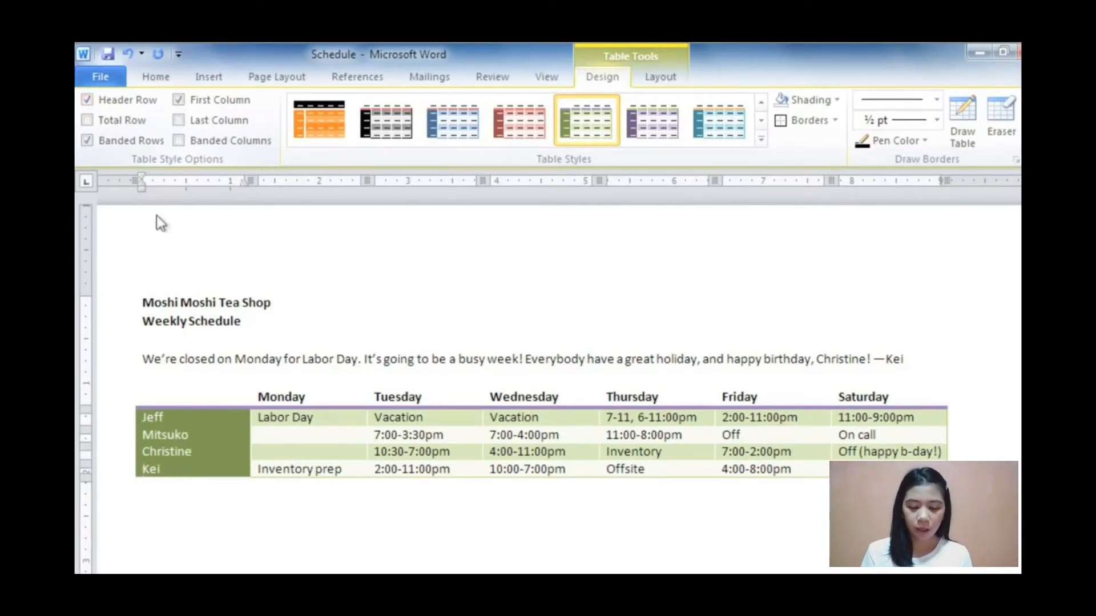
Add outside borders to the whole Monday column using a double line, 1½ pt weight and a green pen color.
{"action": "left_click", "coordinate": [323, 402]}
{"action": "left_click_drag", "start_coordinate": [324, 402], "coordinate": [344, 478]}
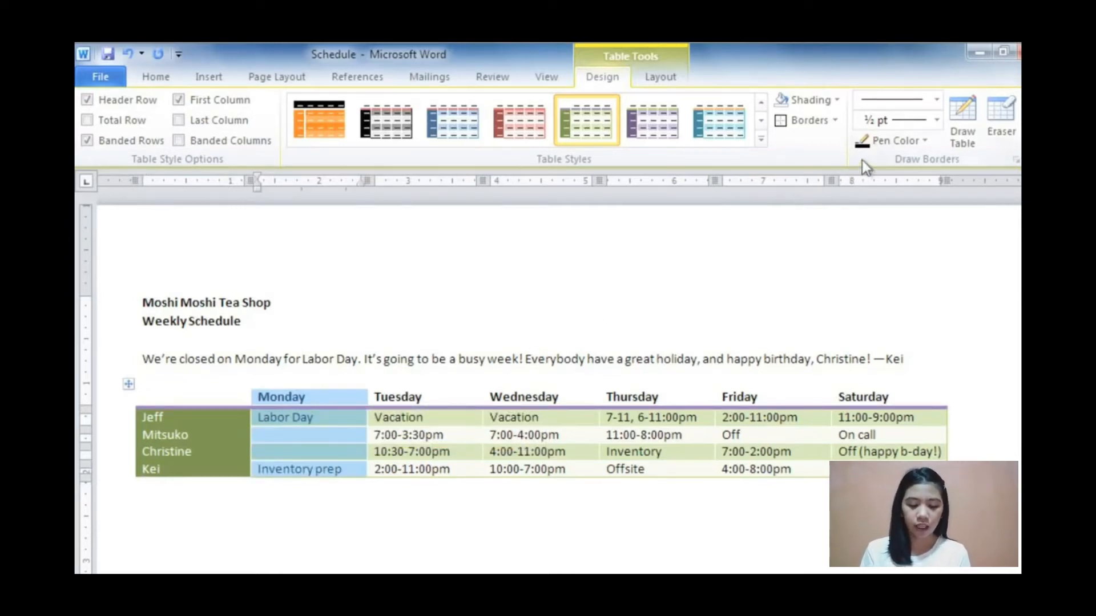
{"action": "left_click", "coordinate": [935, 101]}
{"action": "left_click", "coordinate": [896, 291]}
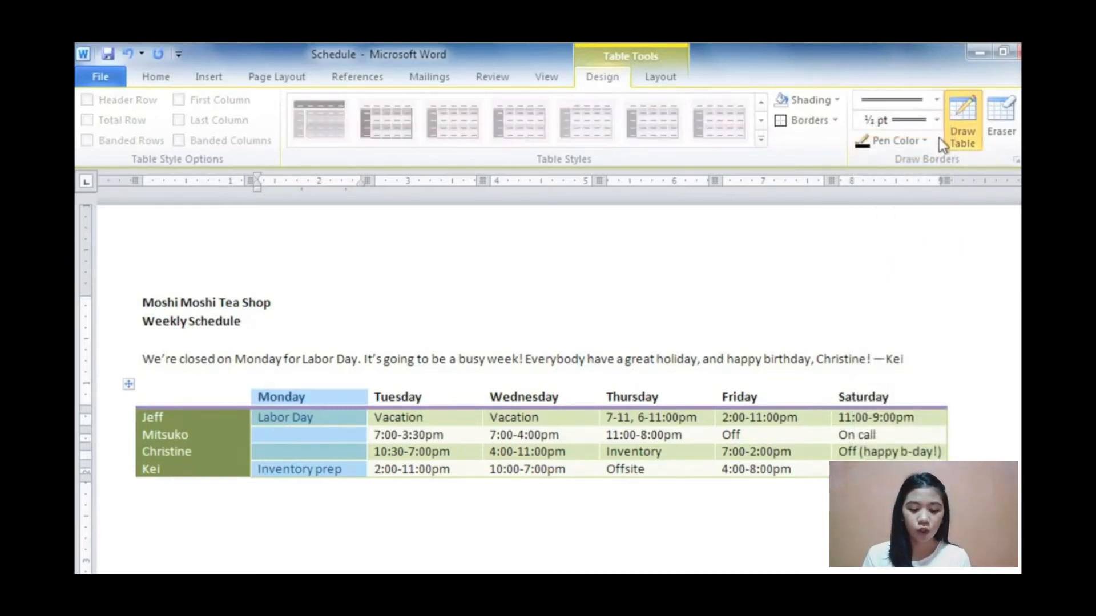
{"action": "left_click", "coordinate": [936, 125]}
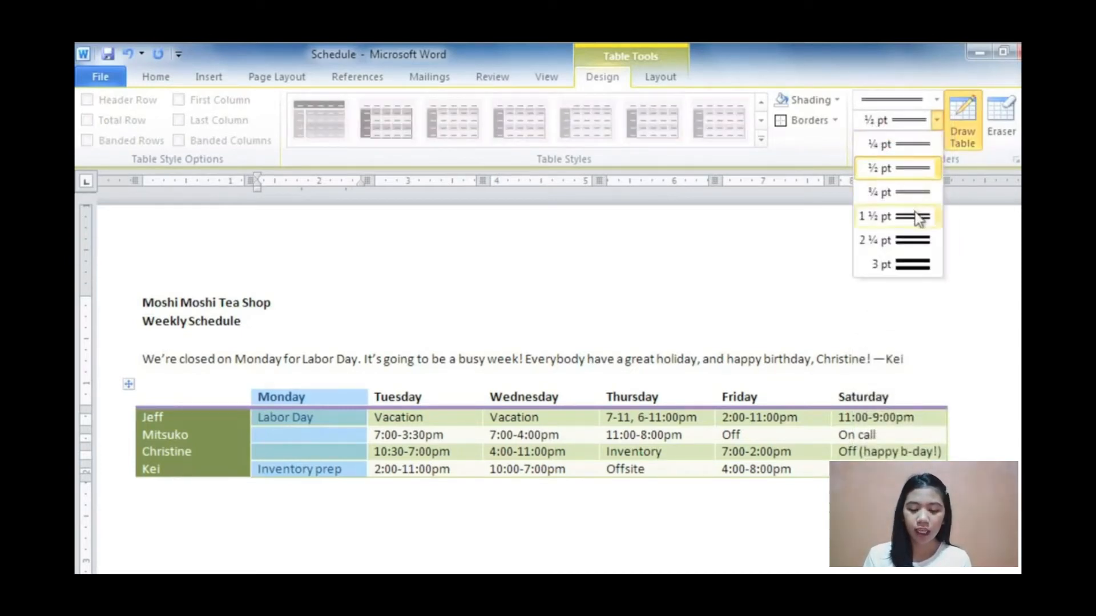
{"action": "left_click", "coordinate": [899, 215]}
{"action": "left_click", "coordinate": [923, 142]}
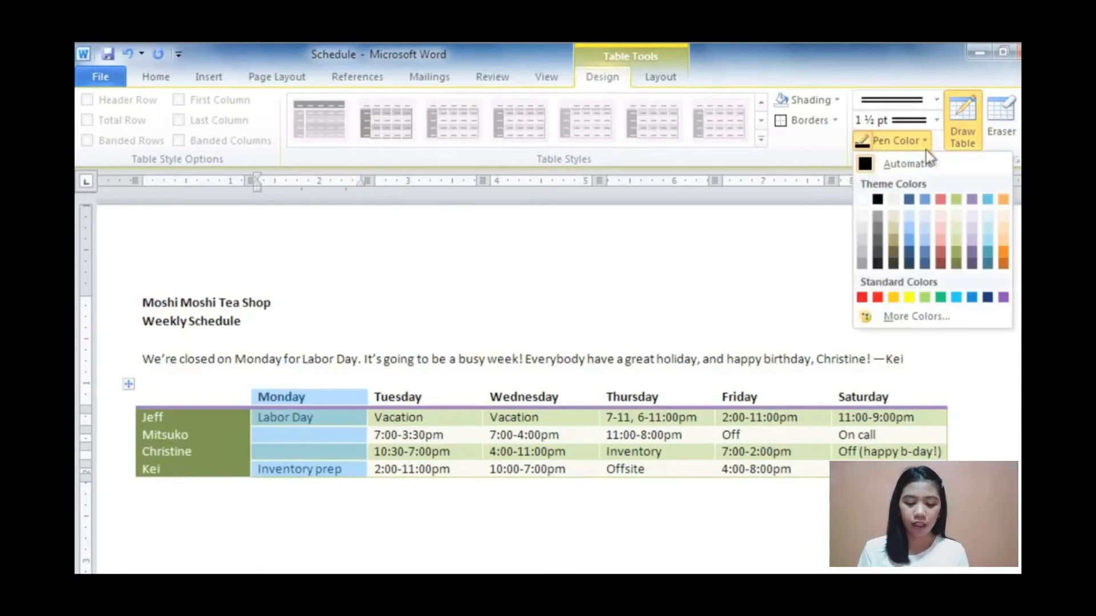
{"action": "left_click", "coordinate": [954, 200]}
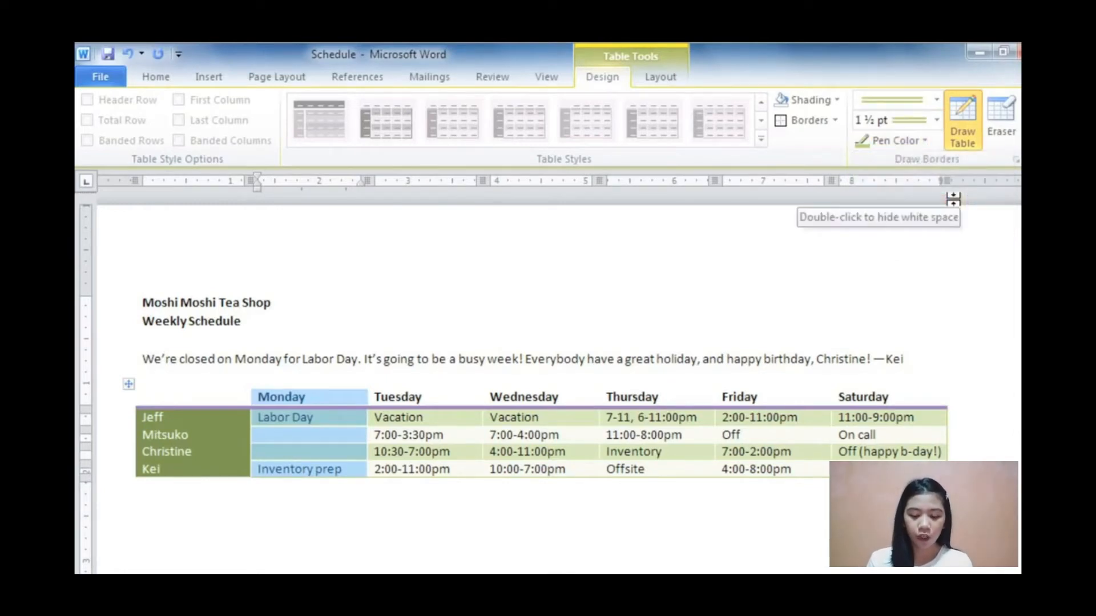
{"action": "left_click", "coordinate": [836, 120]}
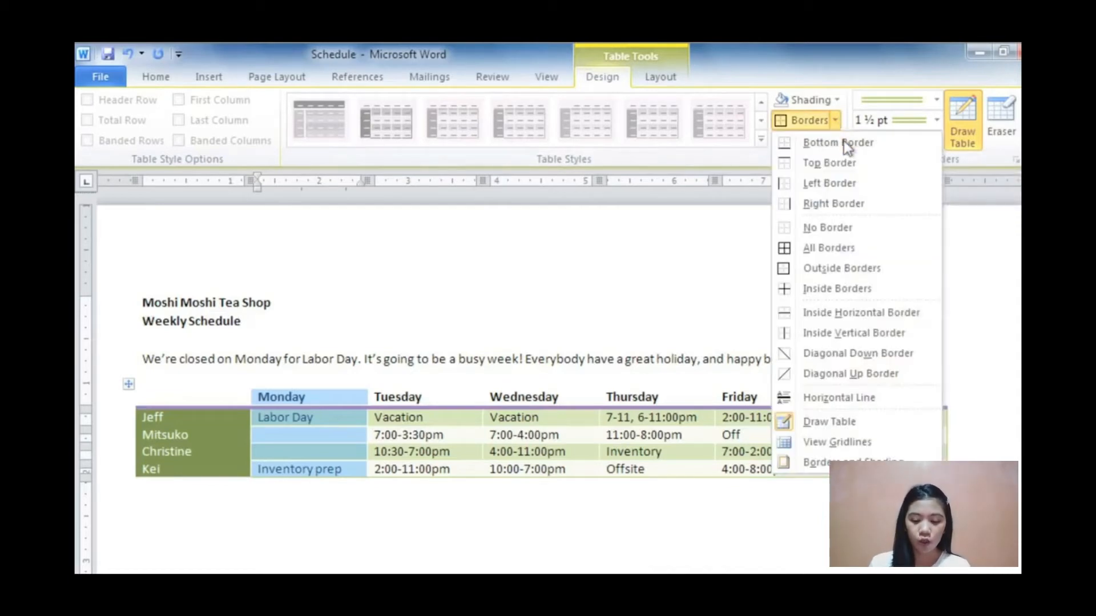
{"action": "left_click", "coordinate": [841, 268]}
{"action": "left_click", "coordinate": [223, 517]}
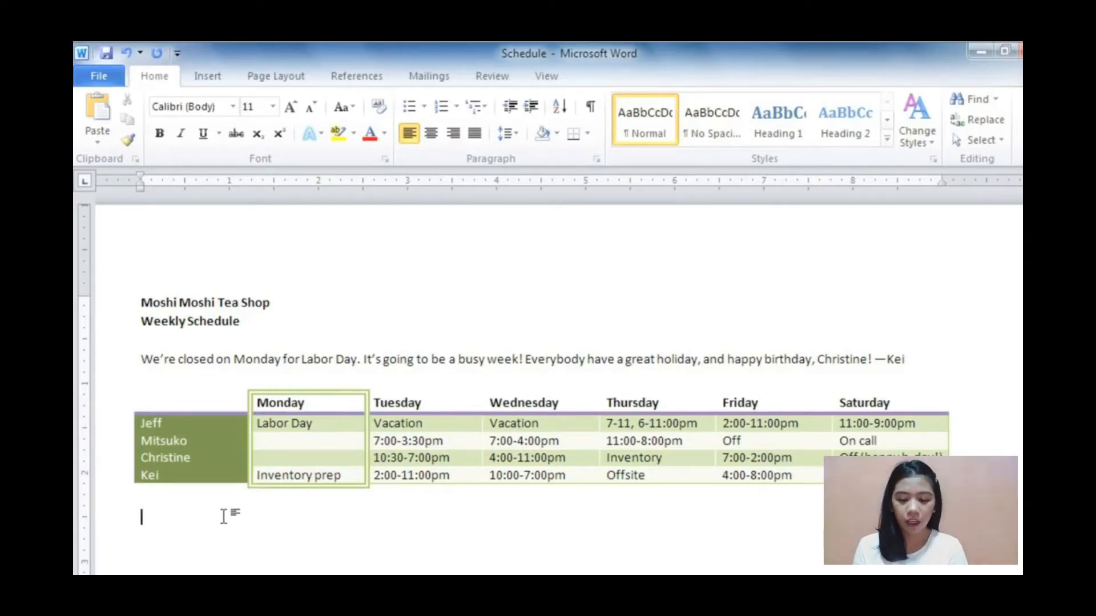
Increase the height of the schedule table's last row to 1".
{"action": "left_click", "coordinate": [350, 473]}
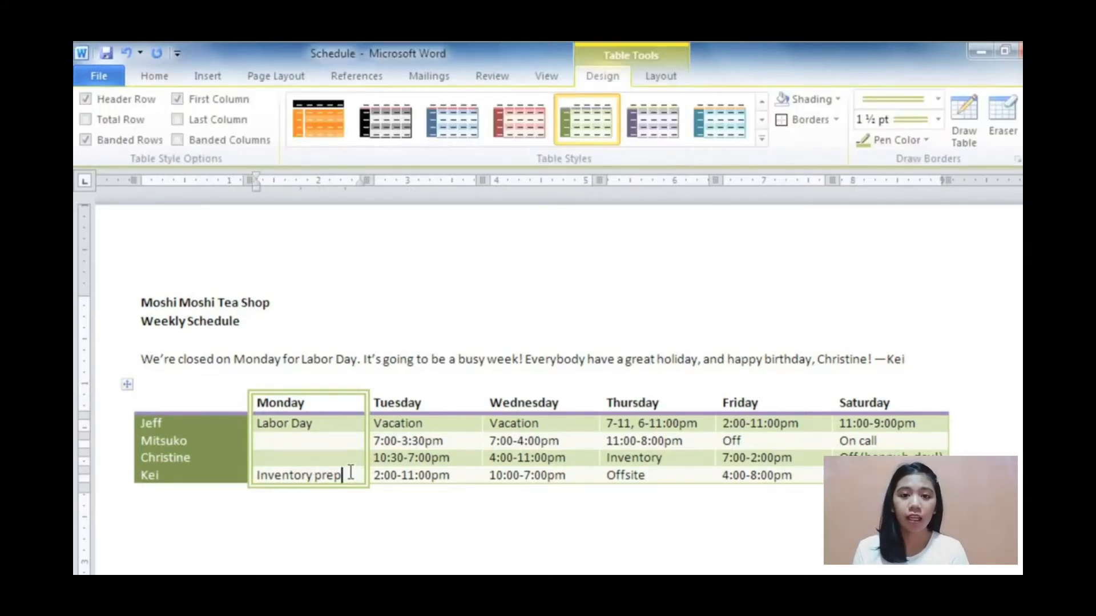
{"action": "left_click", "coordinate": [651, 79]}
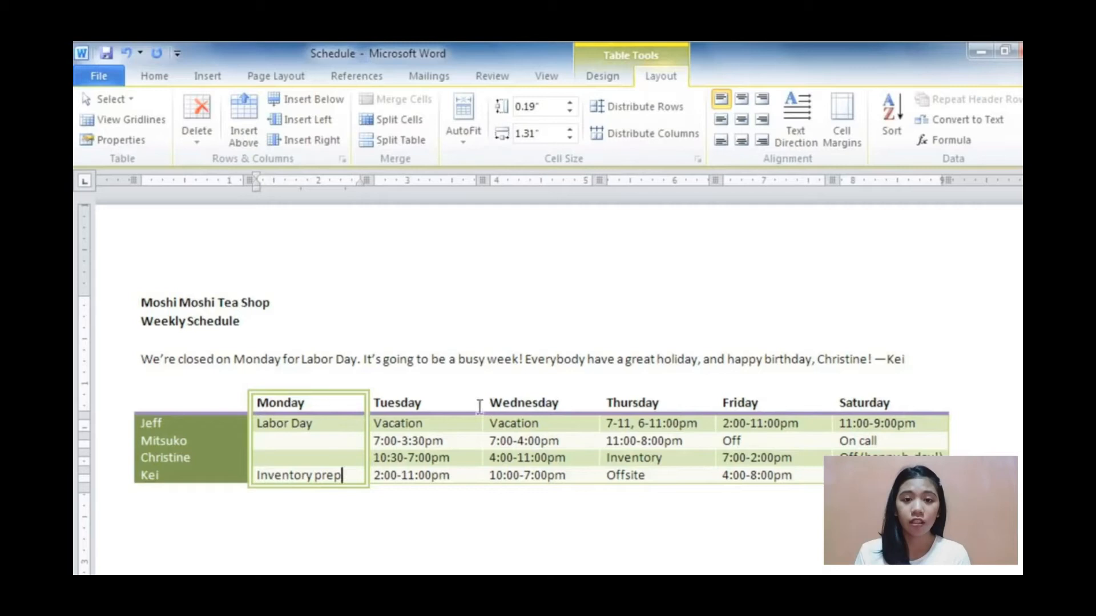
{"action": "left_click_drag", "start_coordinate": [458, 484], "coordinate": [451, 538]}
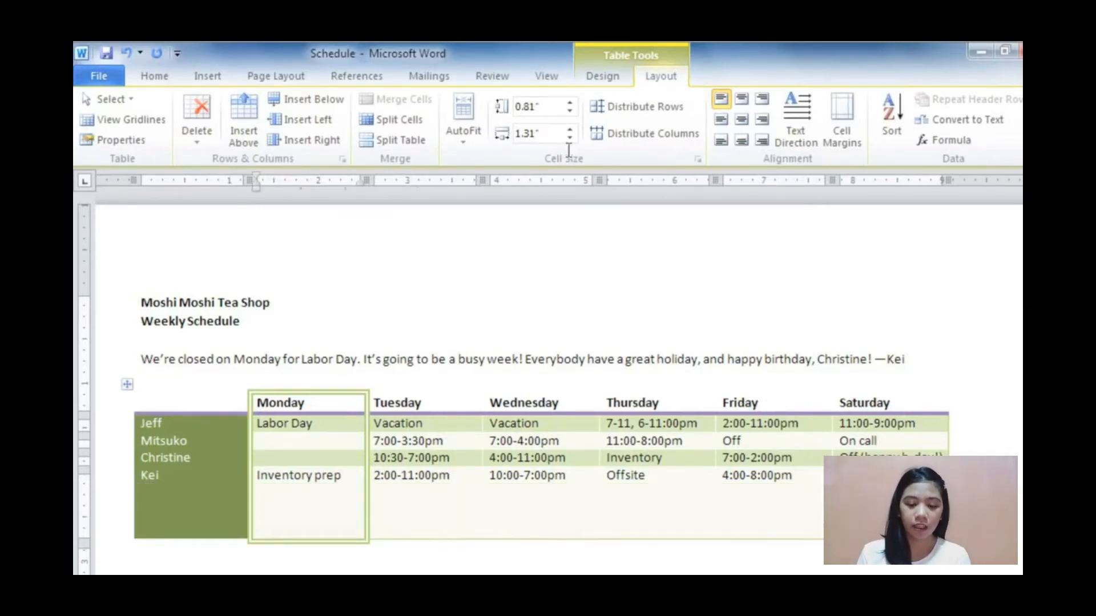
{"action": "left_click", "coordinate": [571, 103]}
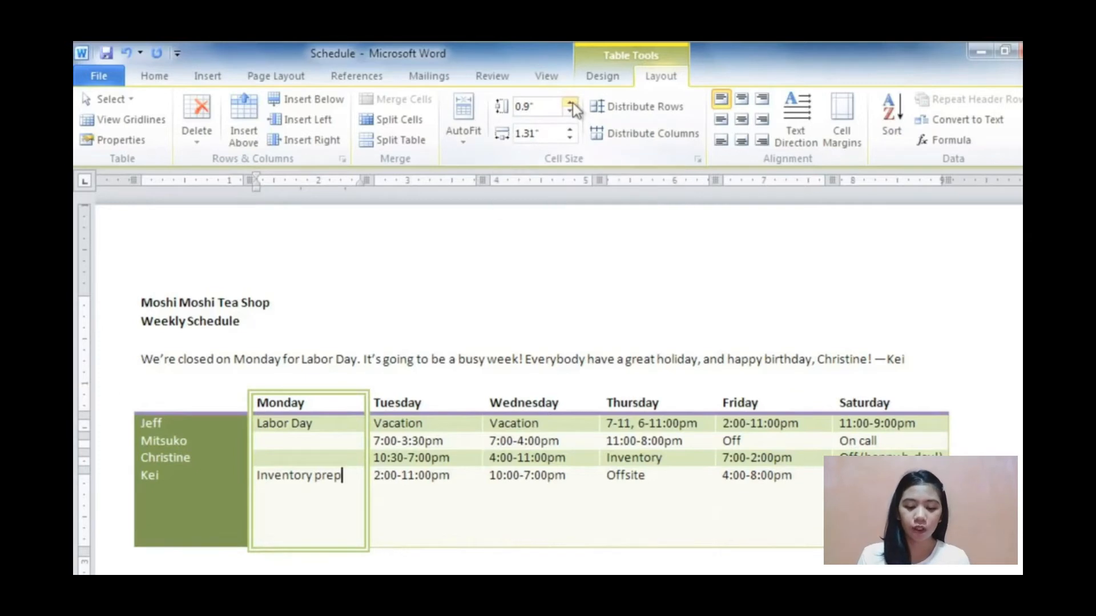
{"action": "left_click", "coordinate": [571, 104]}
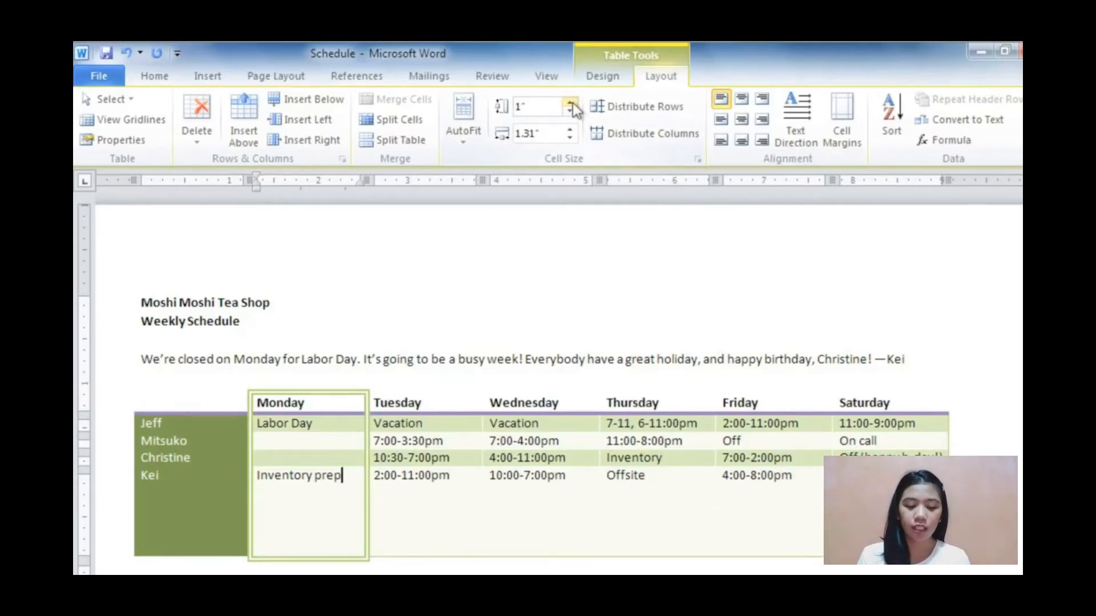
Distribute the schedule table's rows so that they all have equal height.
{"action": "left_click", "coordinate": [610, 108]}
{"action": "key", "text": "ctrl+z"}
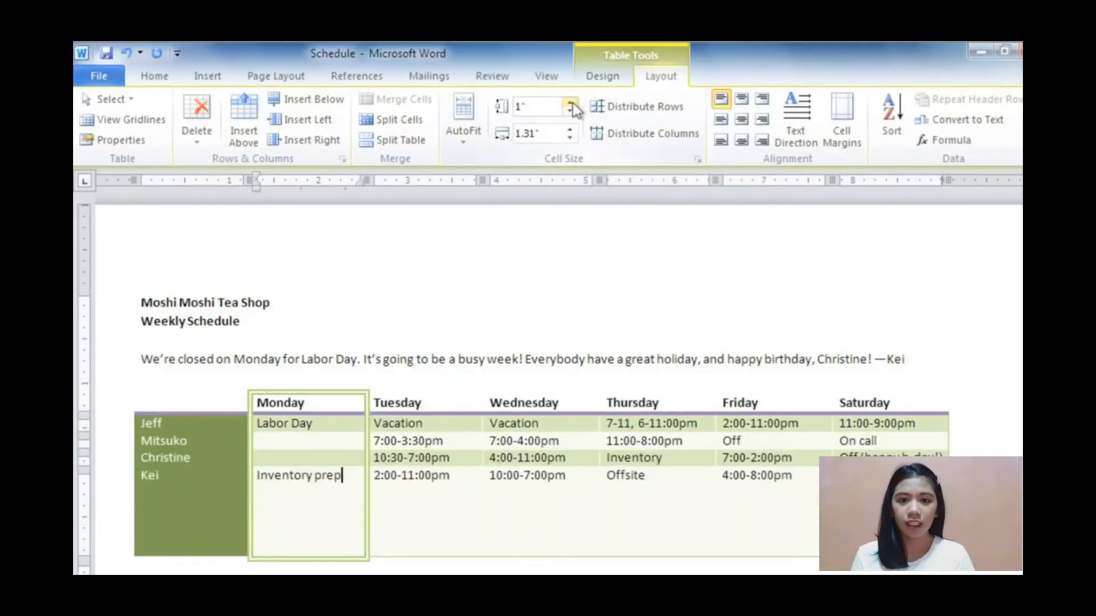
{"action": "left_click", "coordinate": [611, 107]}
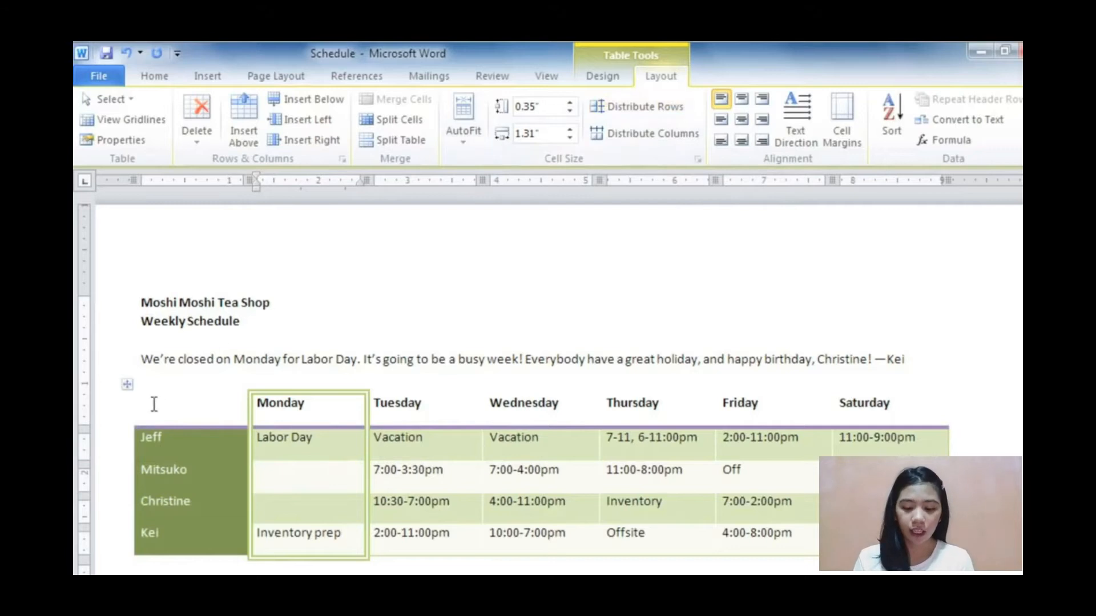
Try bottom-right alignment on the whole table's text and set it to centered both horizontally and vertically.
{"action": "left_click", "coordinate": [125, 390]}
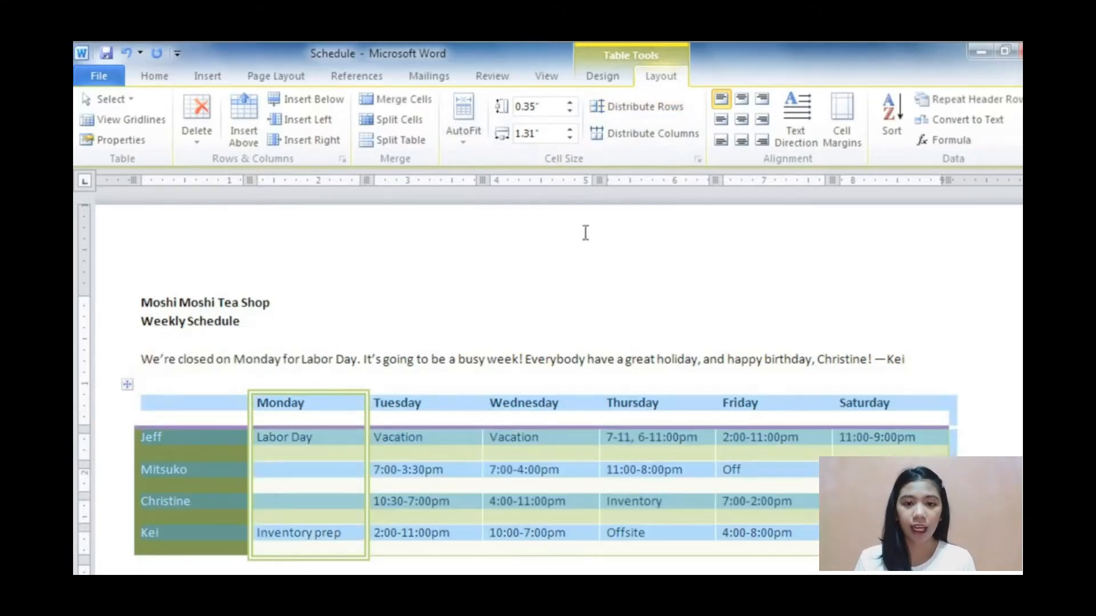
{"action": "left_click", "coordinate": [742, 121]}
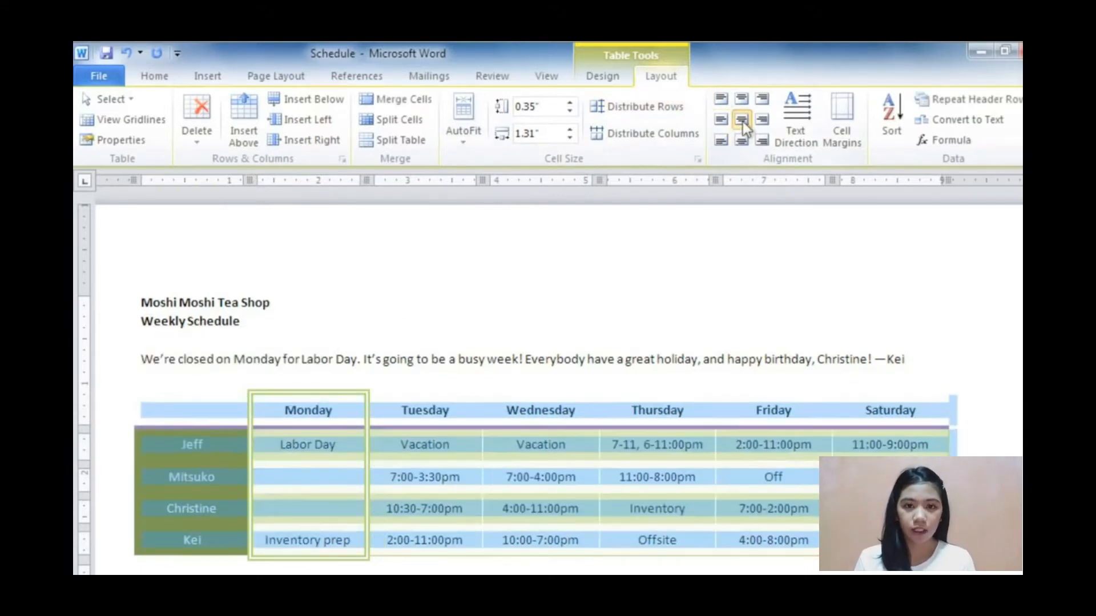
{"action": "left_click", "coordinate": [763, 143]}
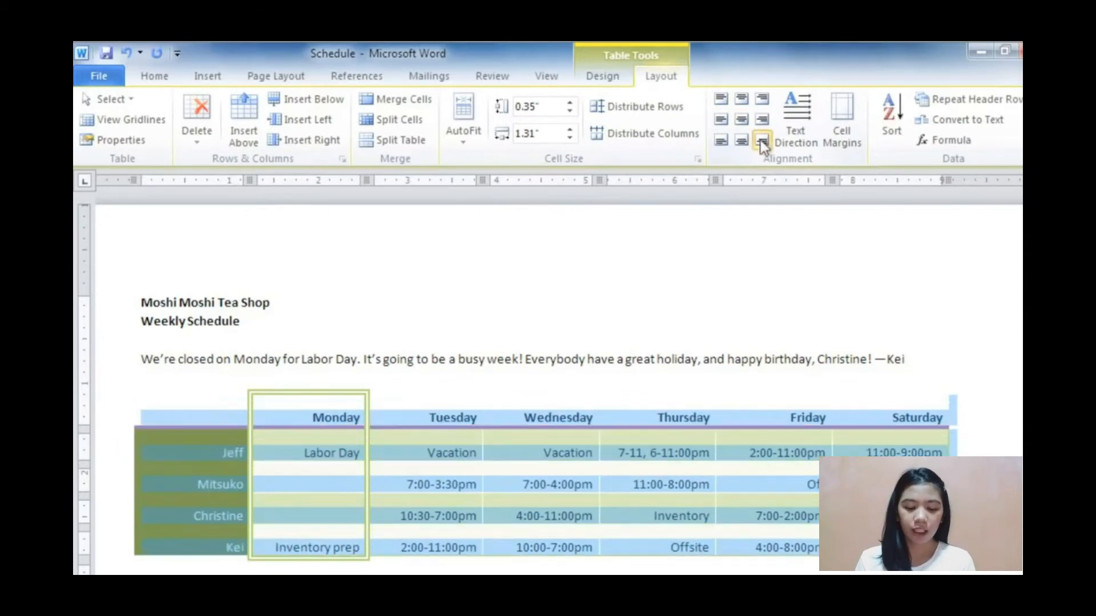
{"action": "left_click", "coordinate": [745, 122]}
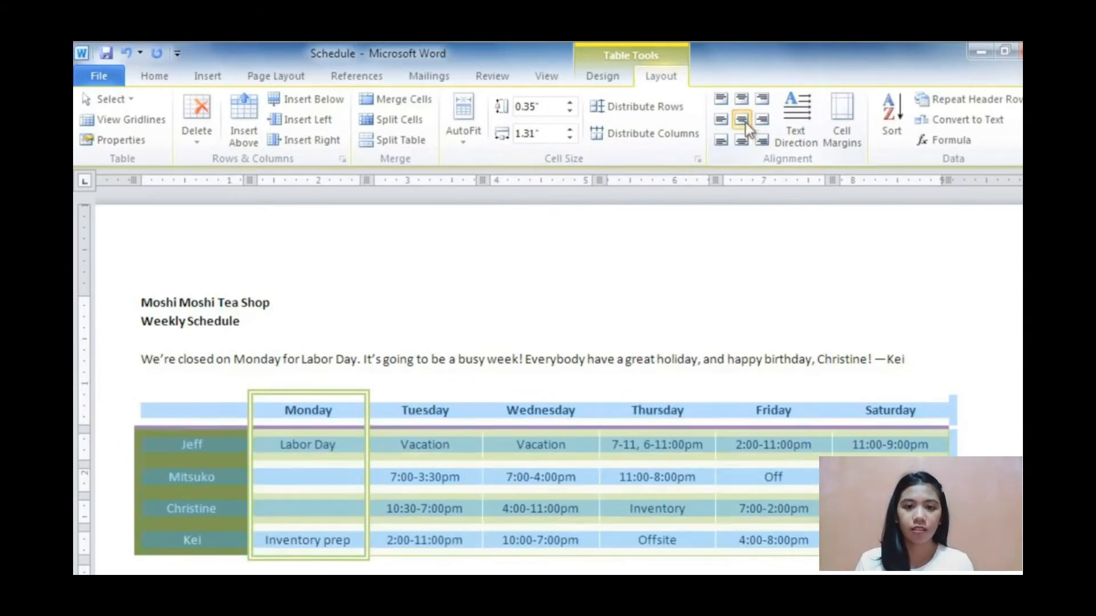
Merge the Labor Day cell with the two empty Monday cells below it.
{"action": "left_click", "coordinate": [352, 448]}
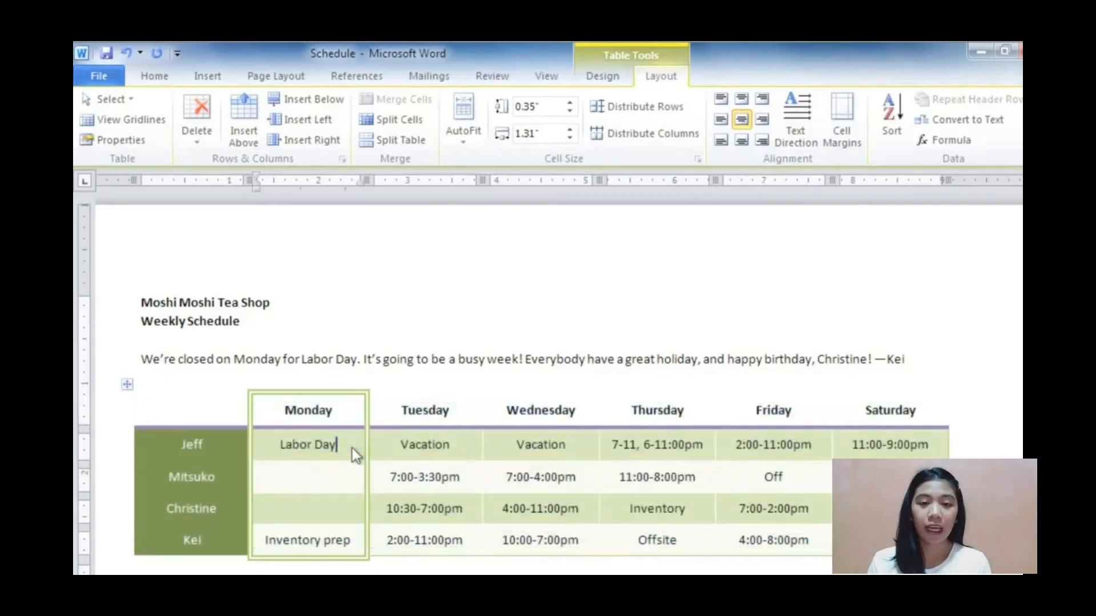
{"action": "left_click_drag", "start_coordinate": [353, 447], "coordinate": [349, 499]}
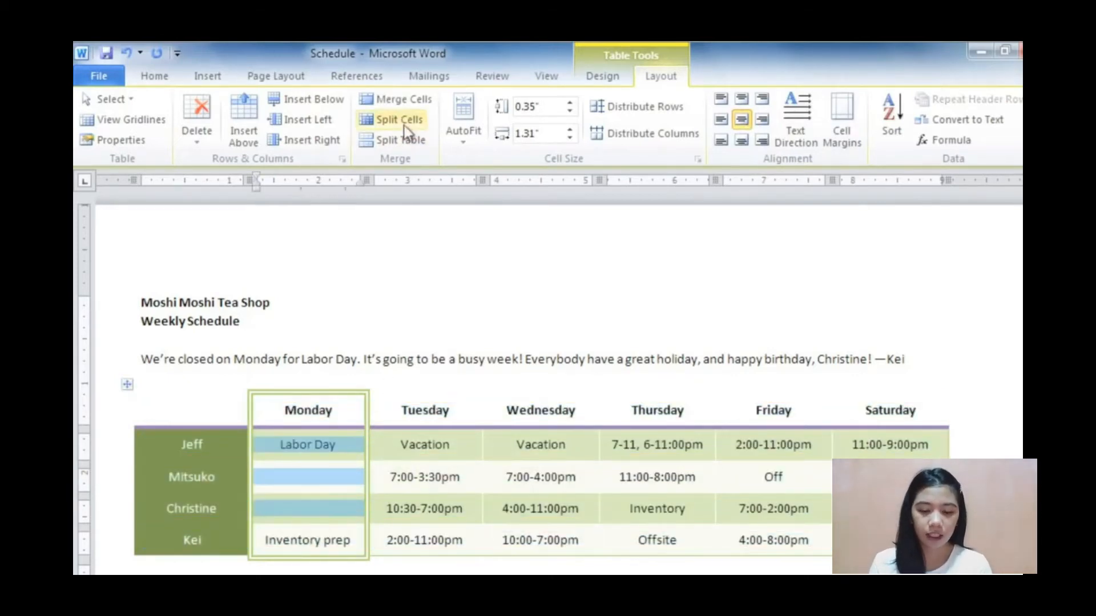
{"action": "left_click", "coordinate": [406, 100]}
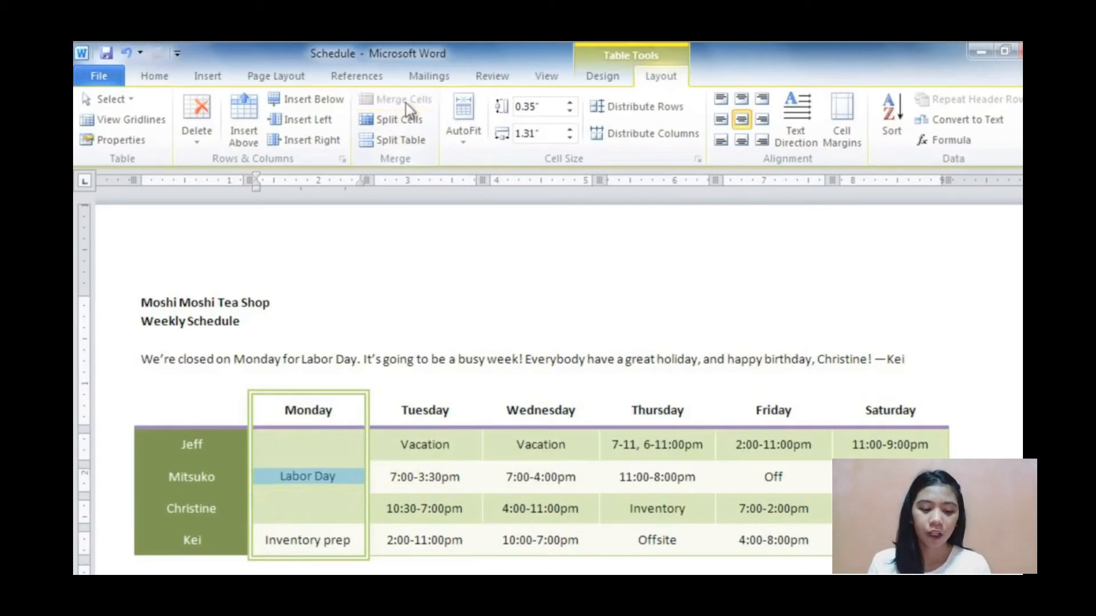
Cycle the text direction of the merged Labor Day cell through its orientations.
{"action": "left_click", "coordinate": [808, 121]}
{"action": "left_click", "coordinate": [809, 121]}
{"action": "left_click", "coordinate": [808, 121]}
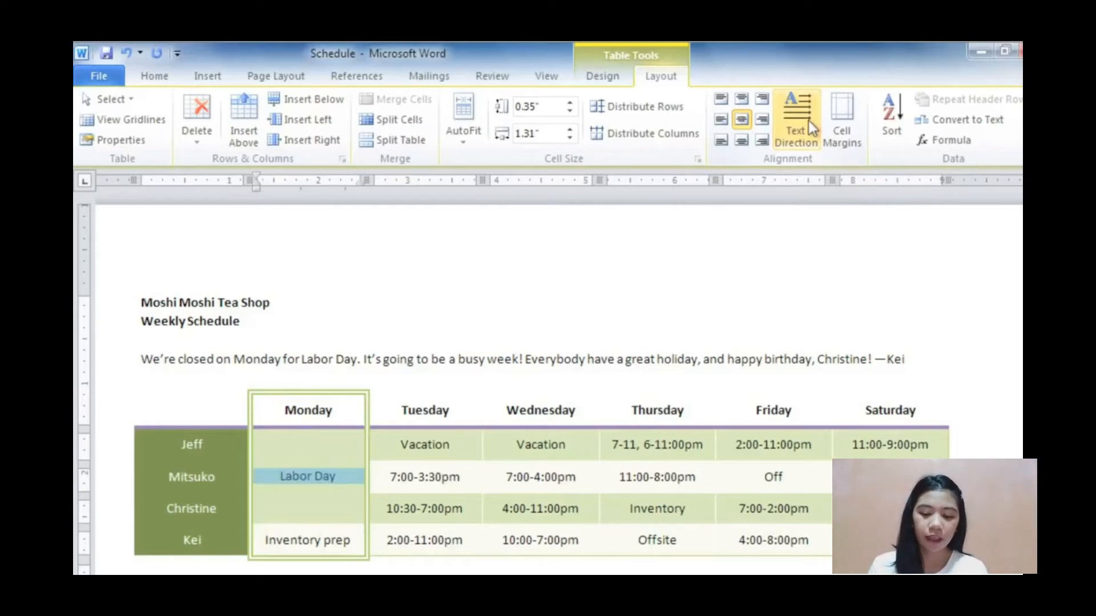
{"action": "left_click", "coordinate": [642, 296]}
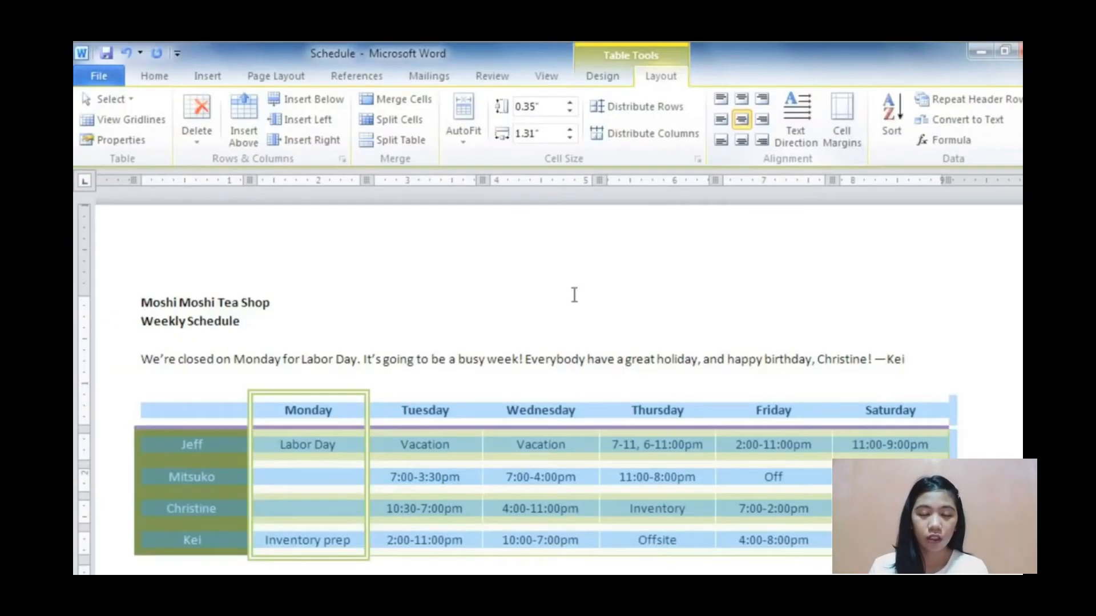
{"action": "left_click", "coordinate": [353, 447]}
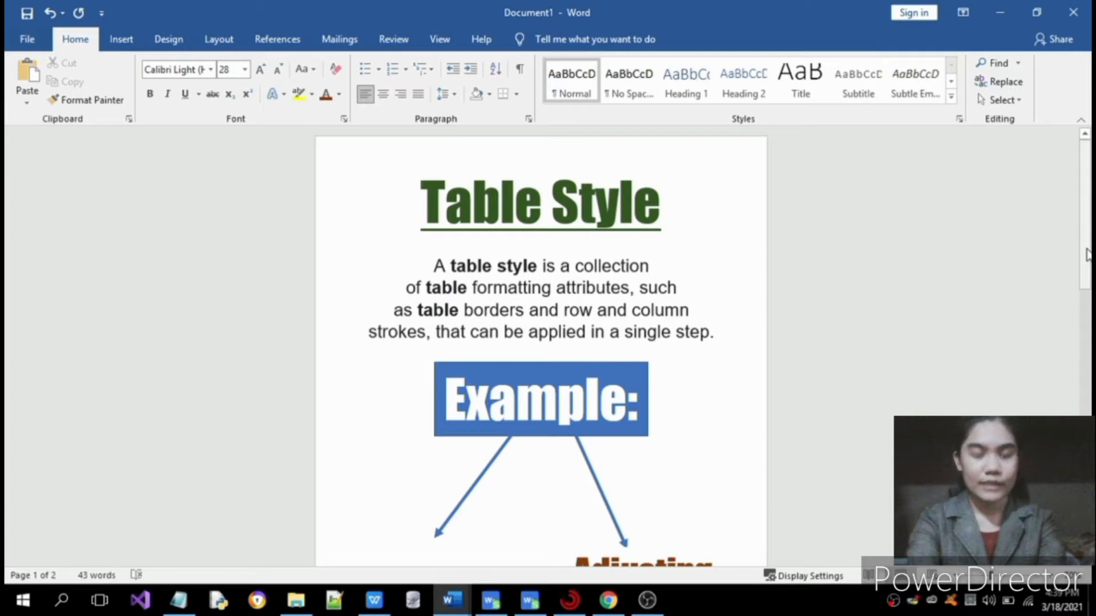
Insert a table with 5 columns and 3 rows above the comma-separated text on the second page.
{"action": "left_click_drag", "start_coordinate": [1088, 255], "coordinate": [1087, 319]}
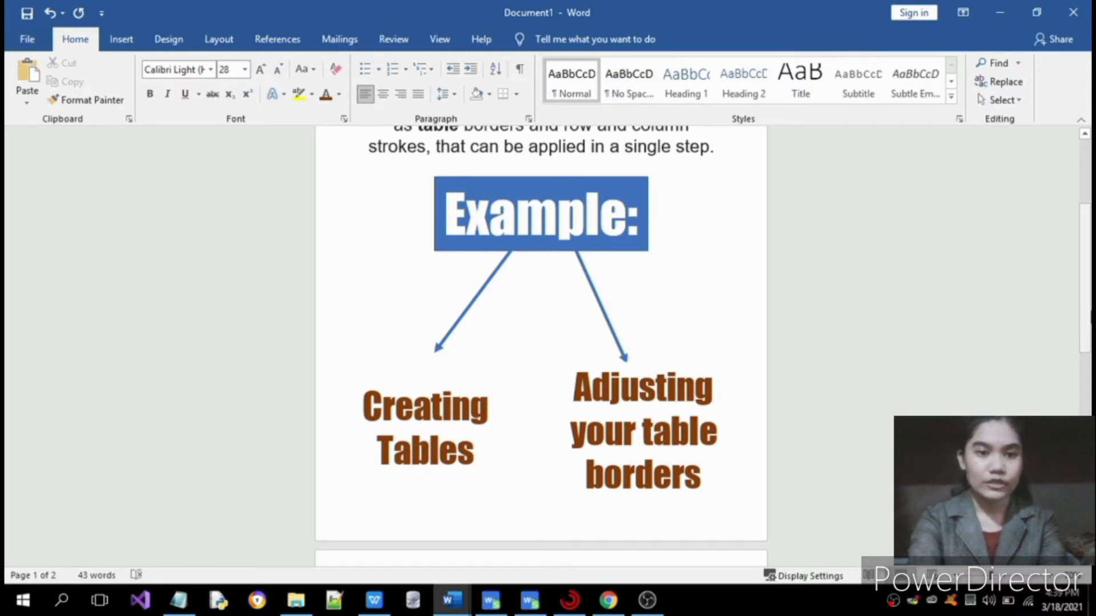
{"action": "left_click_drag", "start_coordinate": [1087, 317], "coordinate": [1087, 437]}
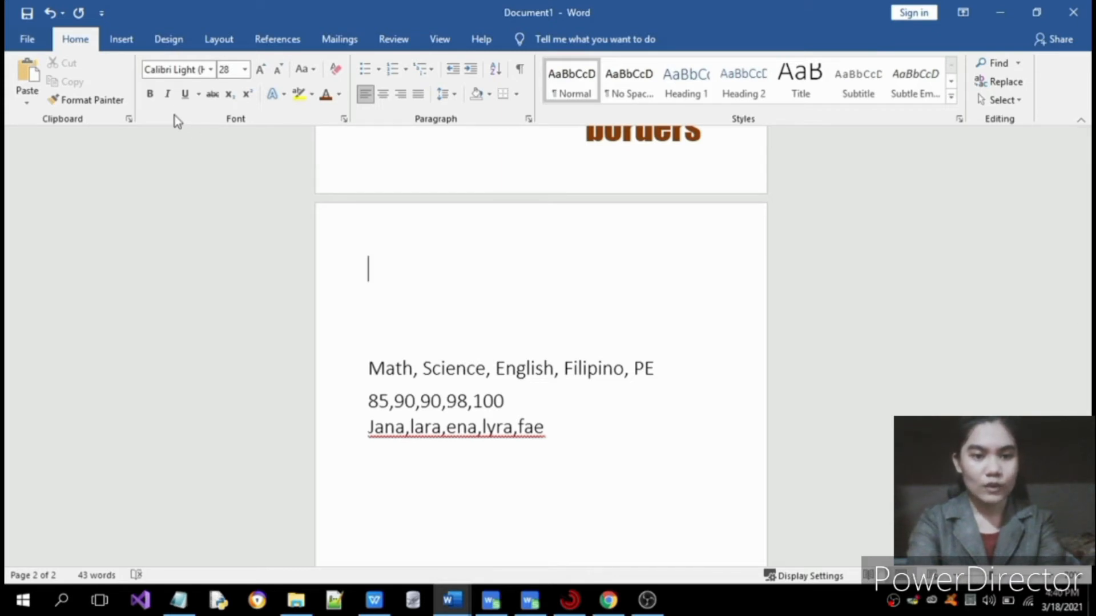
{"action": "left_click", "coordinate": [121, 40]}
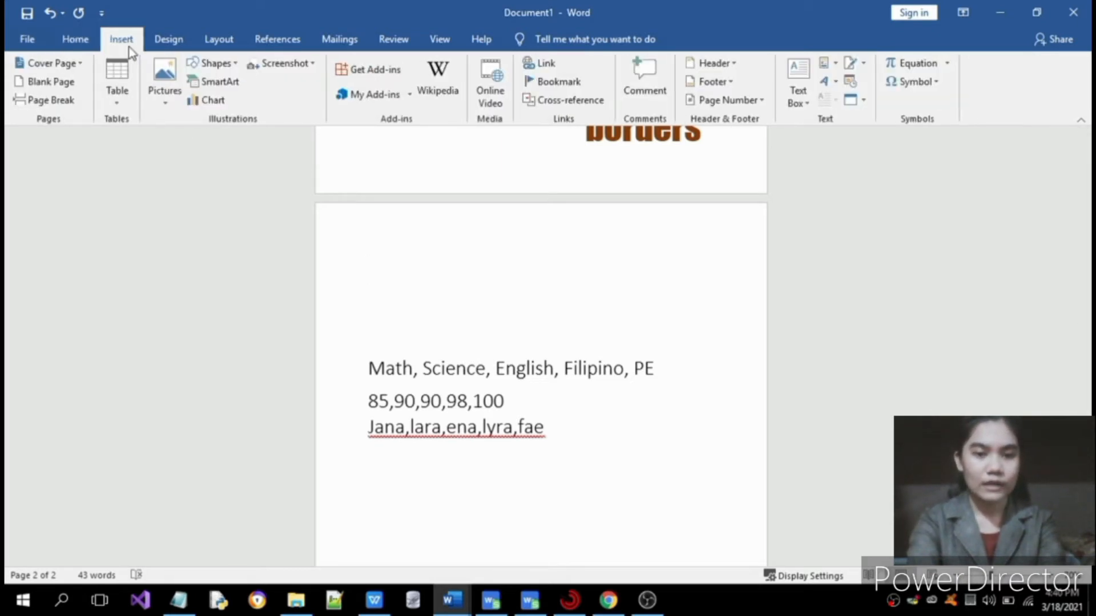
{"action": "left_click", "coordinate": [125, 77]}
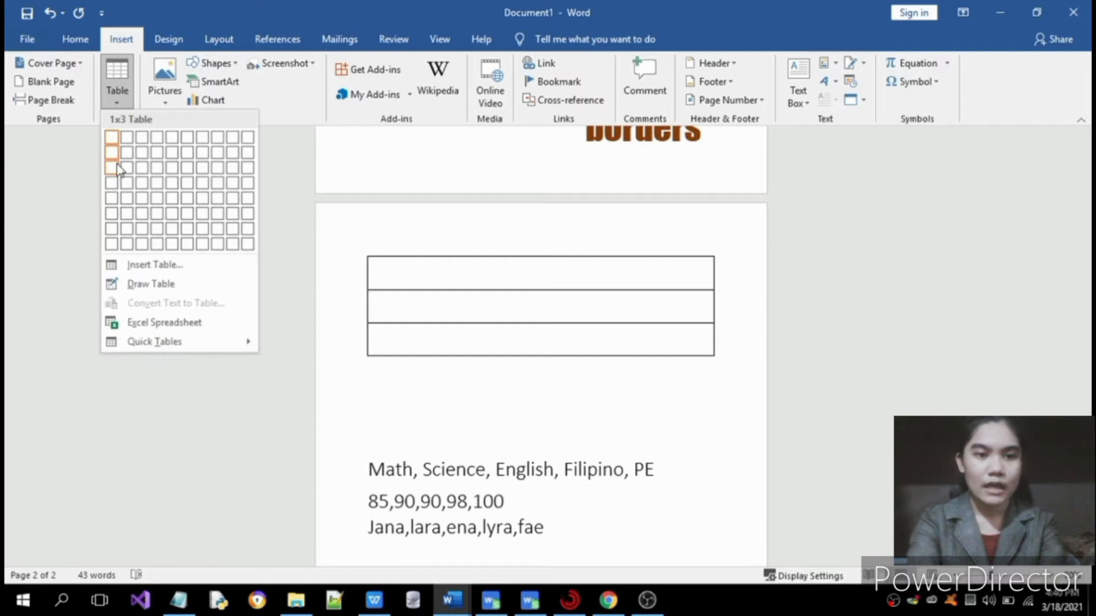
{"action": "left_click", "coordinate": [176, 170]}
Fill the new table's first row with the subjects Math, Science, English, Filipino and Pe.
{"action": "type", "text": "math"}
{"action": "key", "text": "Tab"}
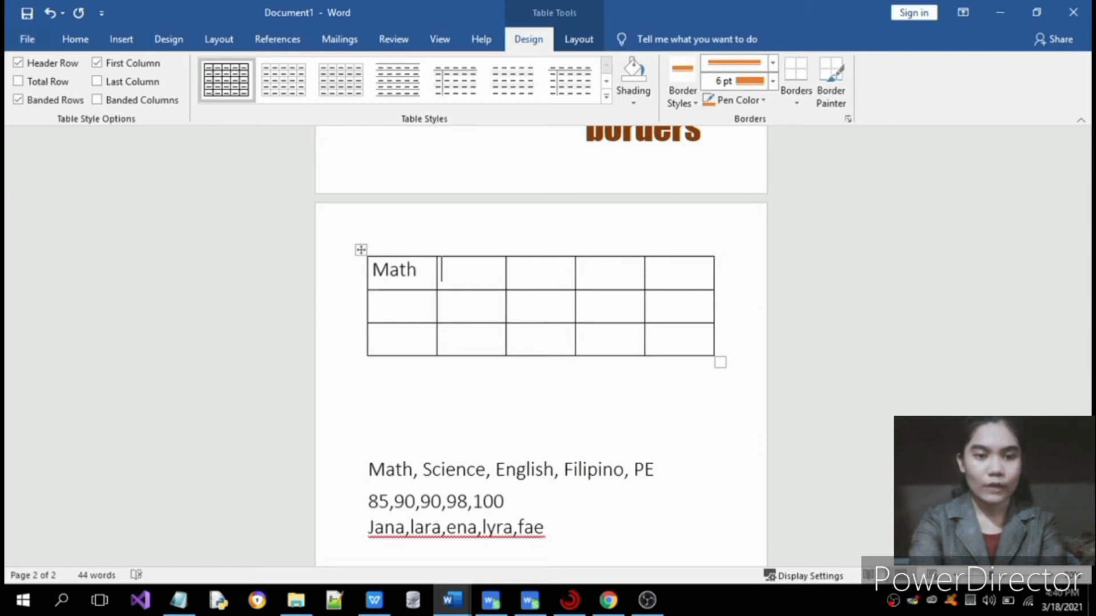
{"action": "type", "text": "scie"}
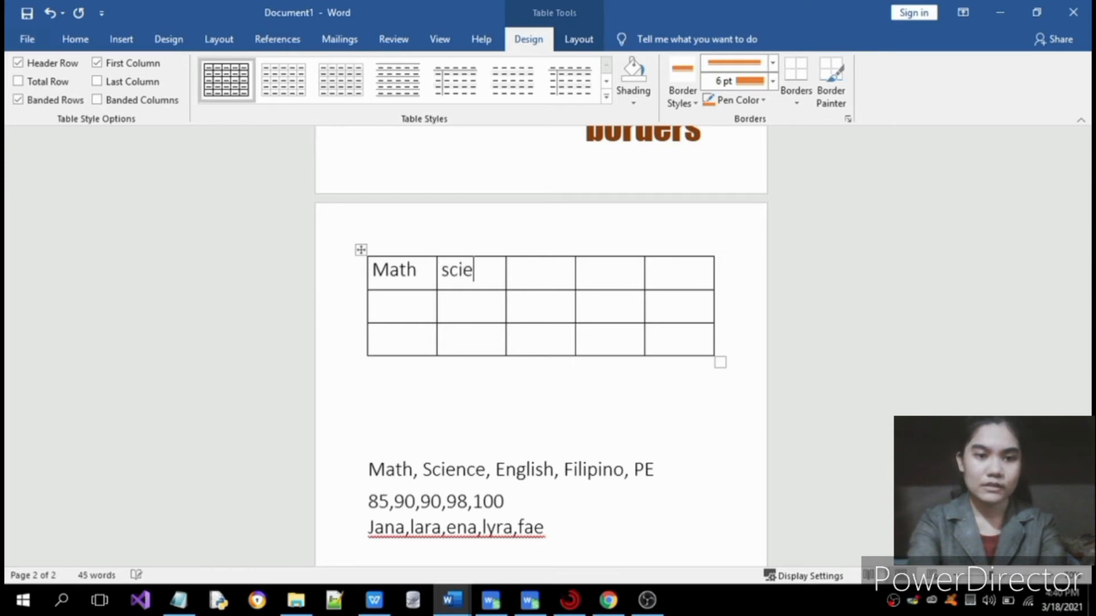
{"action": "type", "text": "nce"}
{"action": "key", "text": "Tab"}
{"action": "type", "text": "english"}
{"action": "key", "text": "Tab"}
{"action": "type", "text": "filipino"}
{"action": "key", "text": "Tab"}
{"action": "type", "text": "pe"}
{"action": "key", "text": "Tab"}
Enter the scores 85 under Math and 90 under Science in the table's second row.
{"action": "type", "text": "5"}
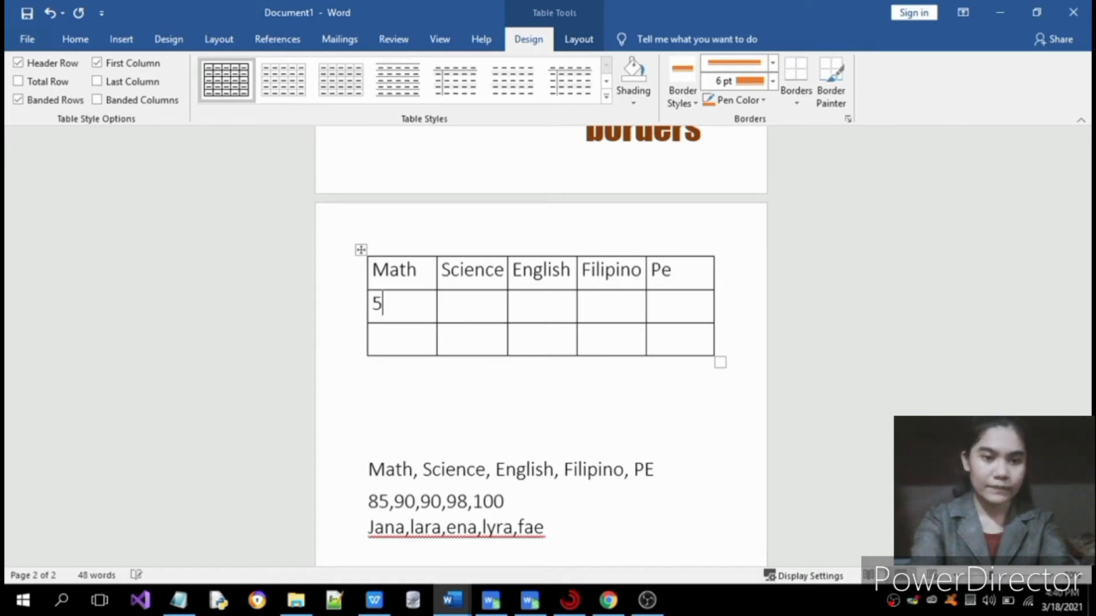
{"action": "key", "text": "BackSpace"}
{"action": "type", "text": "8590"}
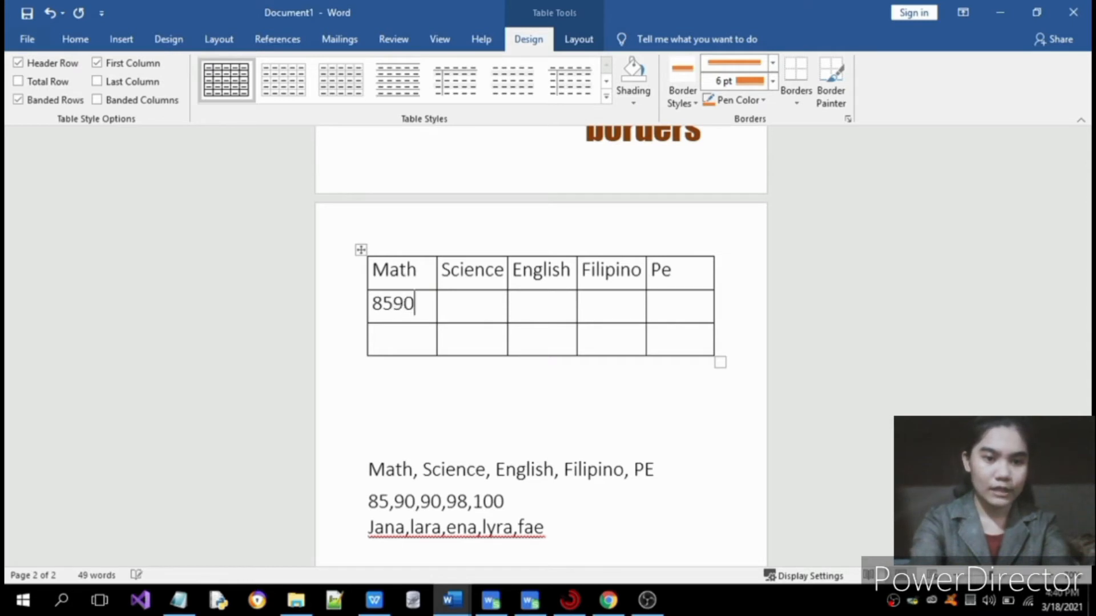
{"action": "key", "text": "BackSpace"}
{"action": "key", "text": "BackSpace"}
{"action": "key", "text": "Tab"}
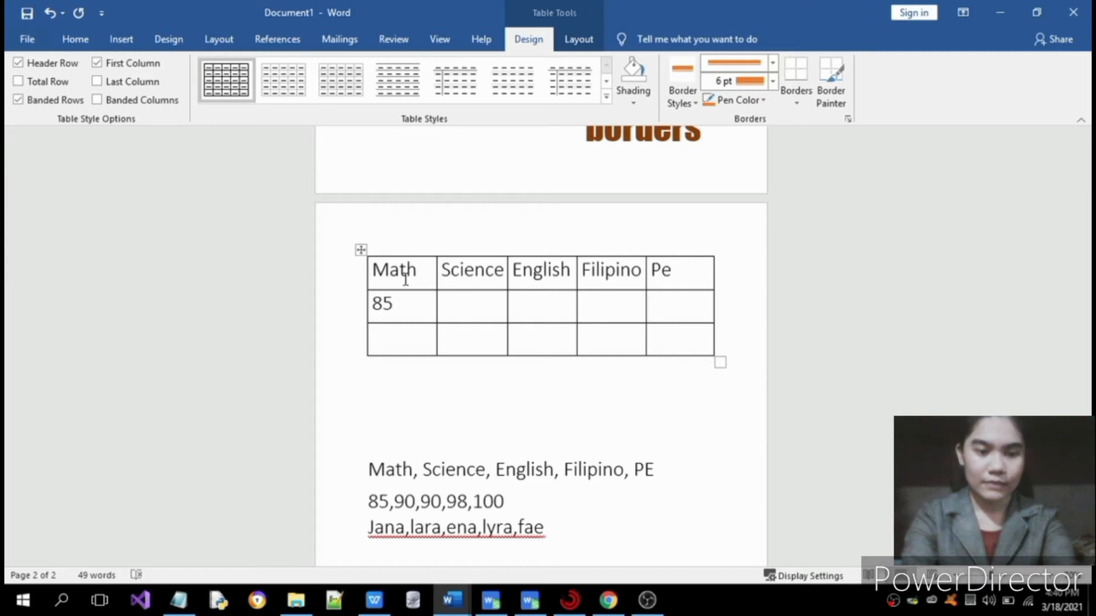
{"action": "type", "text": "90"}
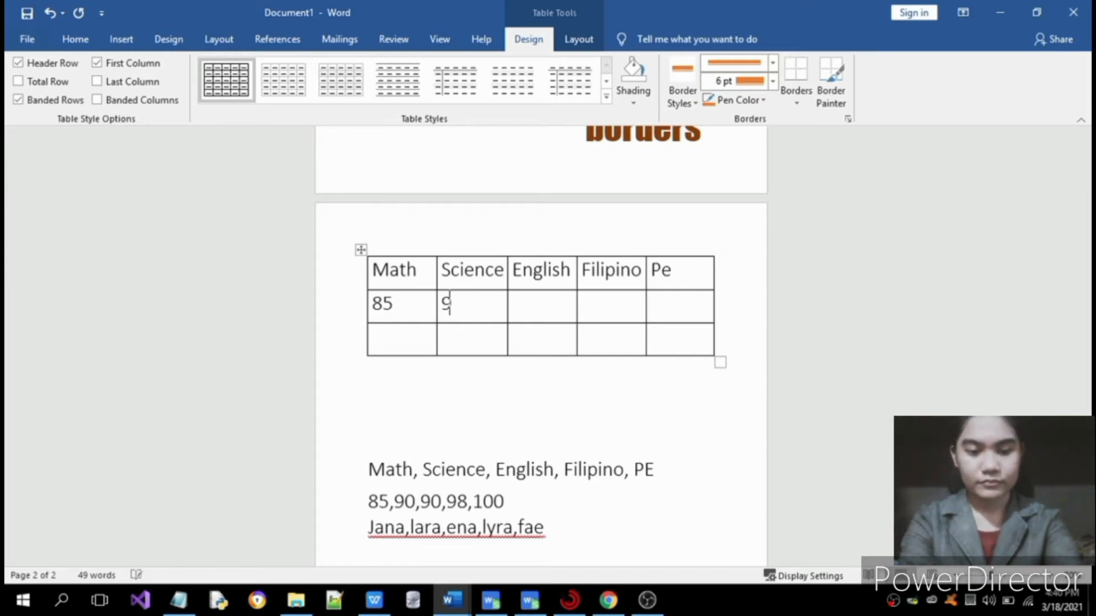
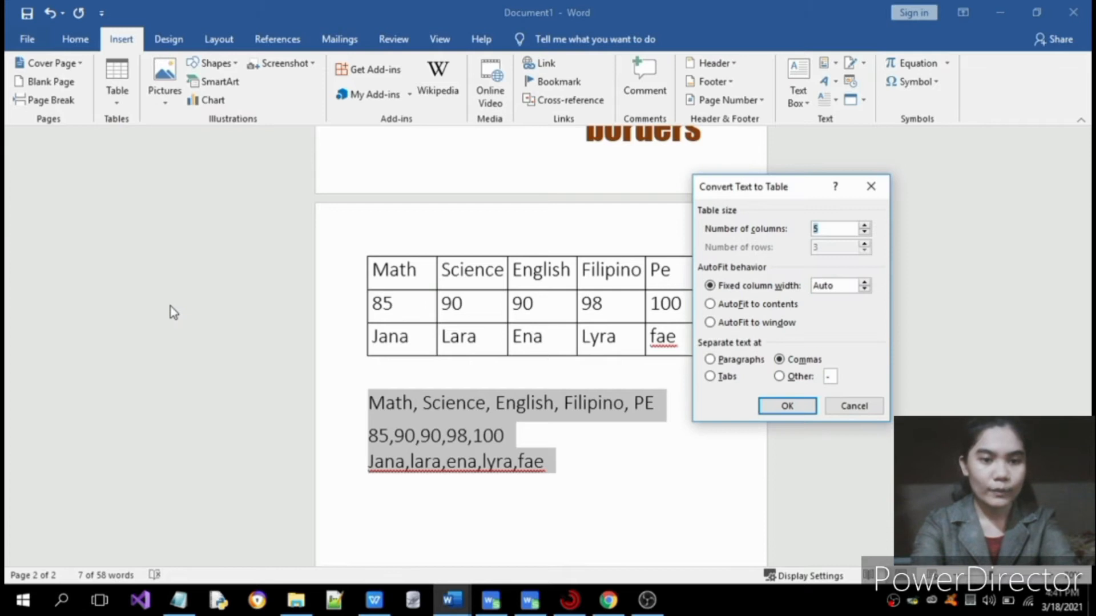
Convert the selected subject, score and name lines into a five-column table with a 3 cm fixed column width, separating text at commas.
{"action": "left_click", "coordinate": [846, 285]}
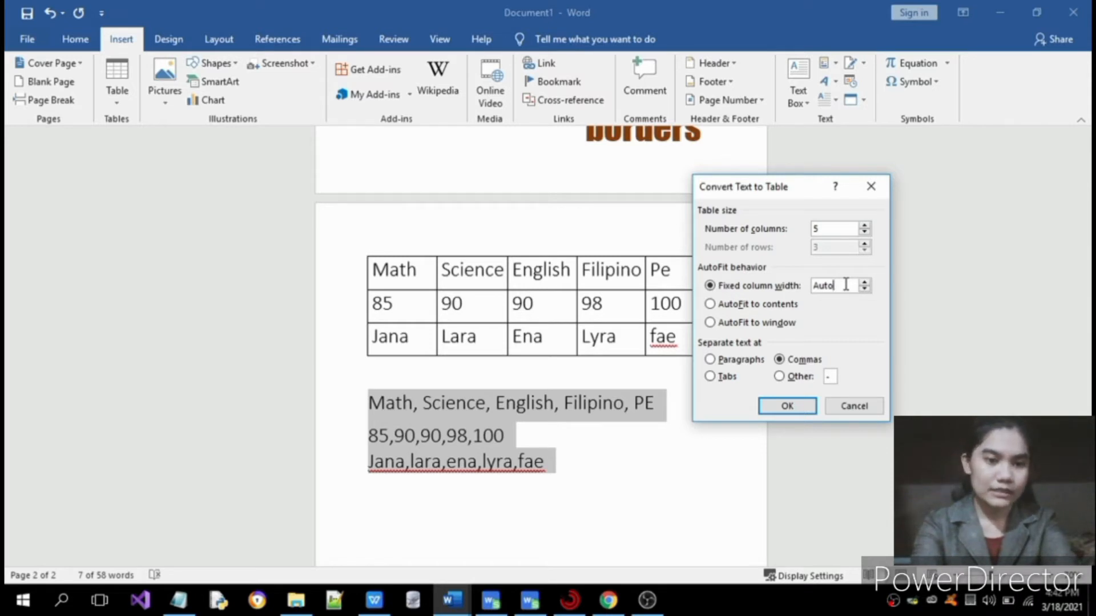
{"action": "key", "text": "BackSpace"}
{"action": "key", "text": "BackSpace"}
{"action": "key", "text": "BackSpace"}
{"action": "key", "text": "BackSpace"}
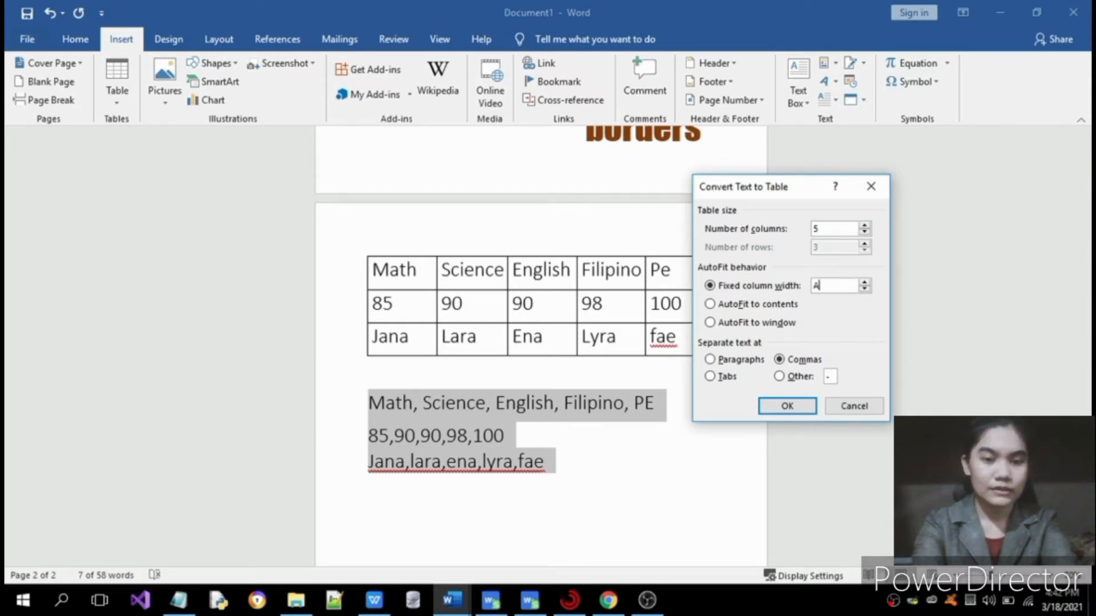
{"action": "type", "text": "3cm"}
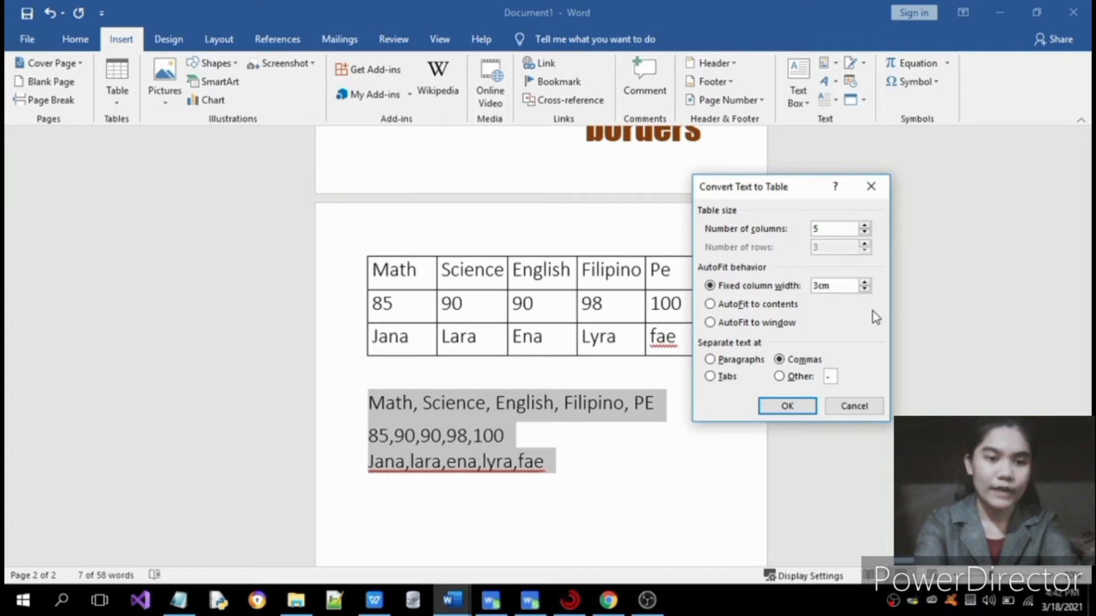
{"action": "left_click", "coordinate": [780, 361]}
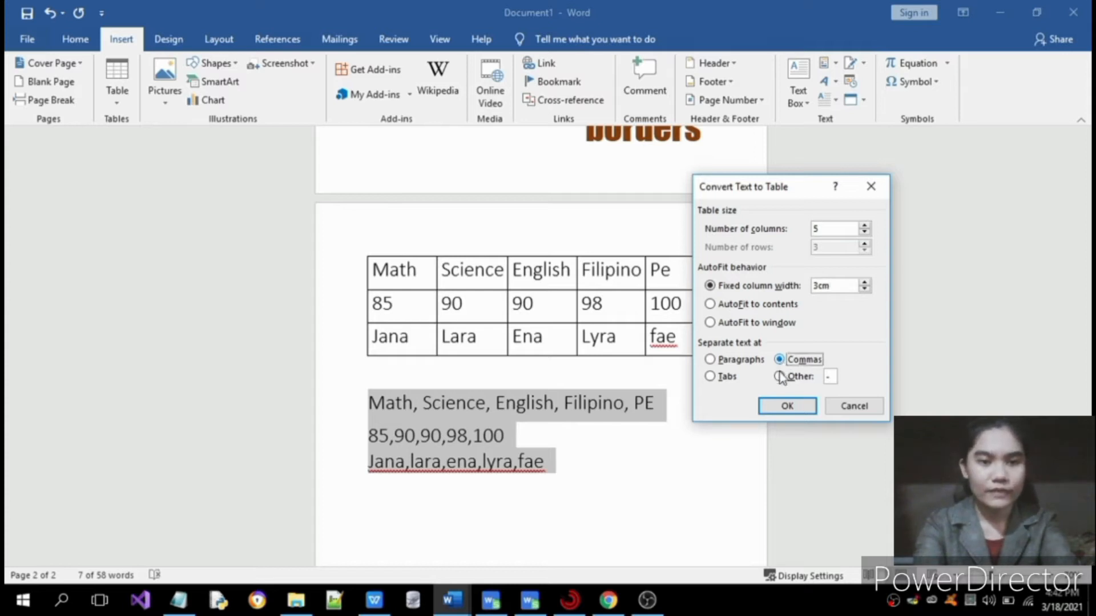
{"action": "left_click", "coordinate": [786, 405]}
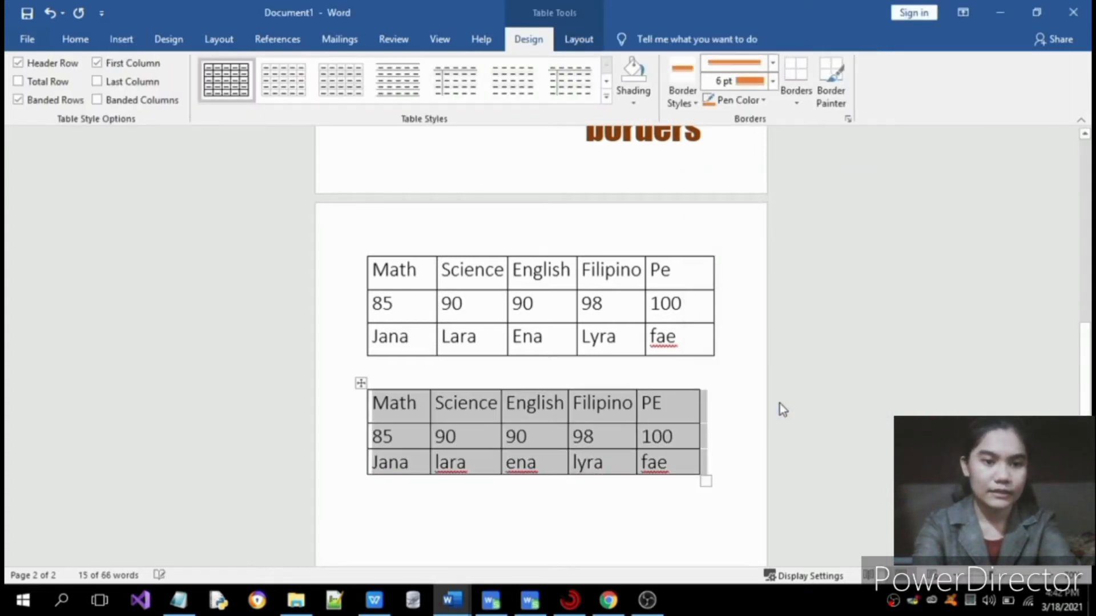
{"action": "left_click", "coordinate": [739, 420]}
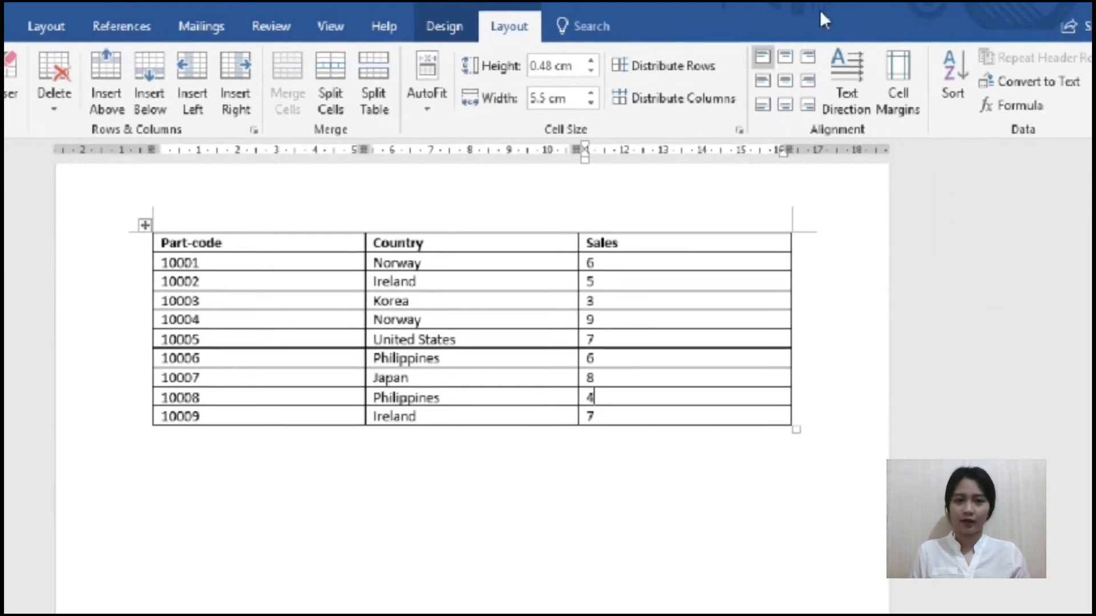
Sort the part-code table by Country ascending, then by Sales ascending, keeping the header row.
{"action": "left_click", "coordinate": [963, 93]}
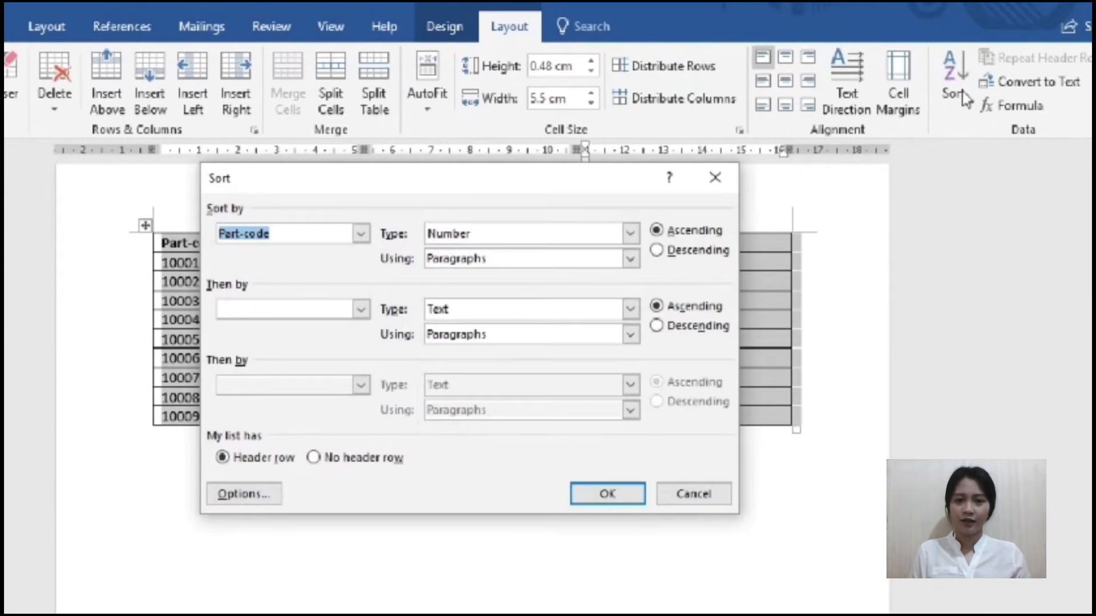
{"action": "left_click", "coordinate": [361, 235]}
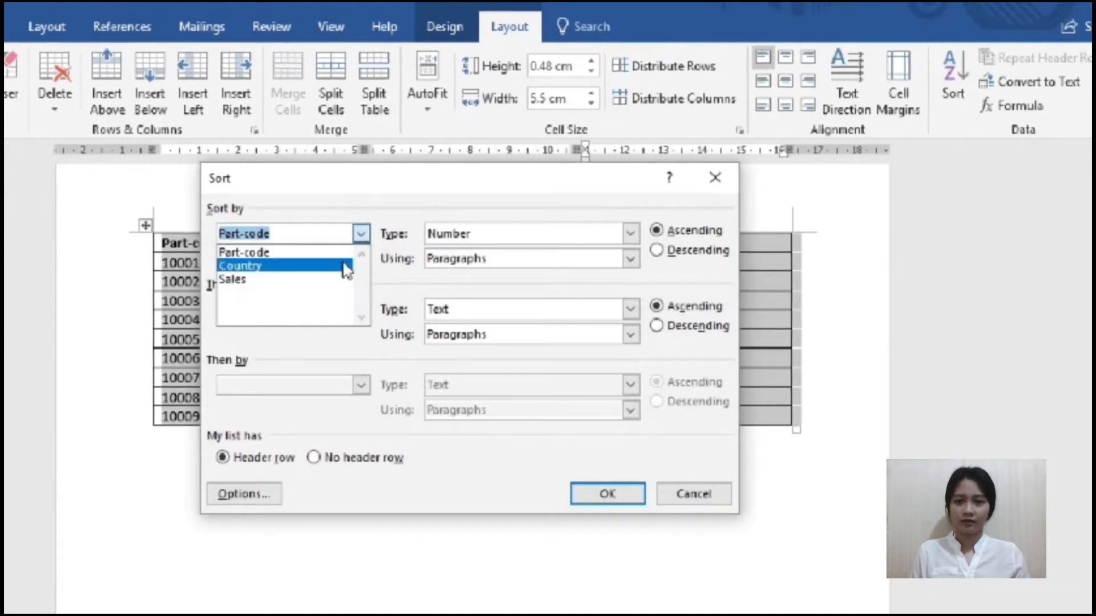
{"action": "left_click", "coordinate": [345, 266]}
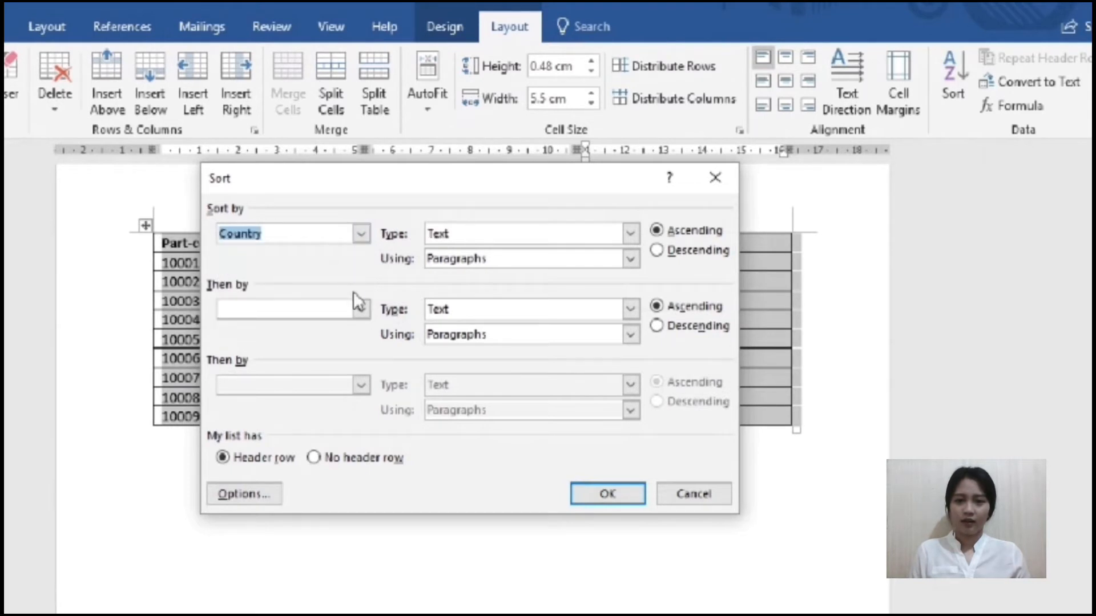
{"action": "left_click", "coordinate": [362, 310]}
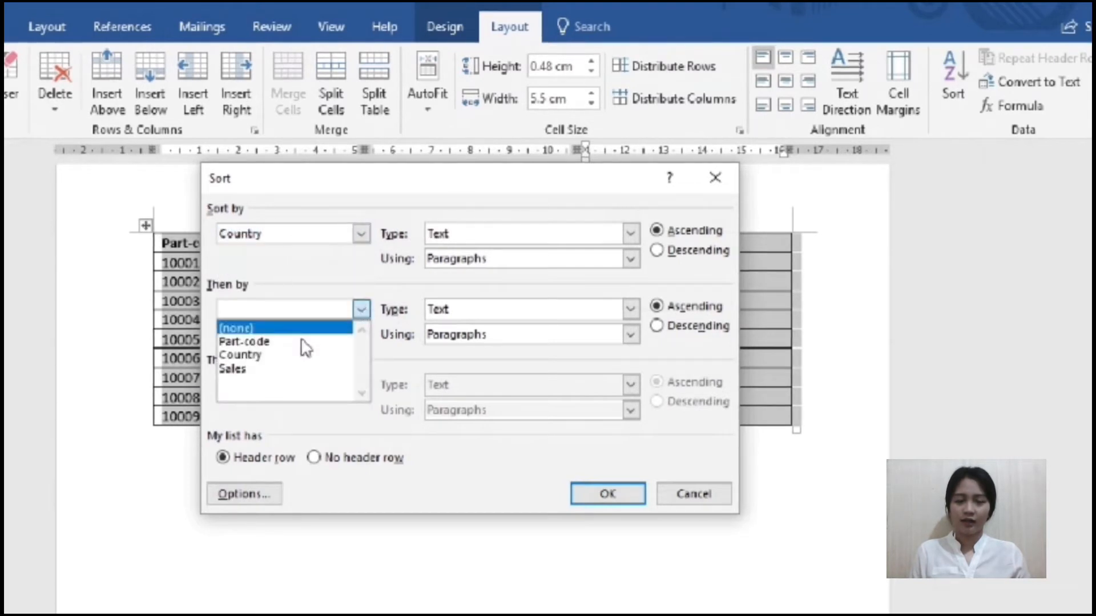
{"action": "left_click", "coordinate": [290, 370]}
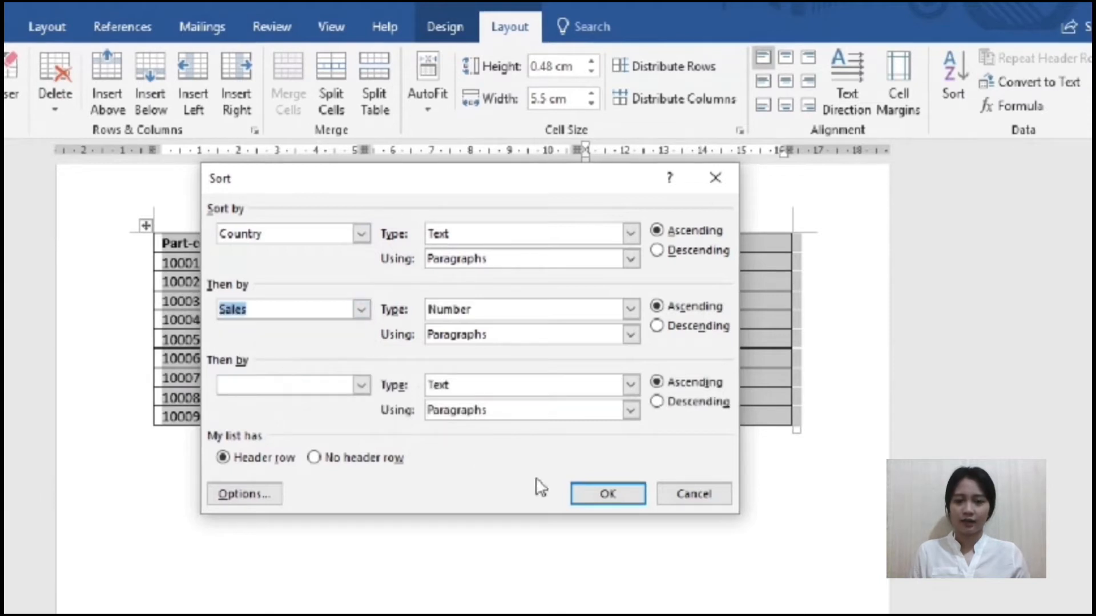
{"action": "left_click", "coordinate": [607, 494]}
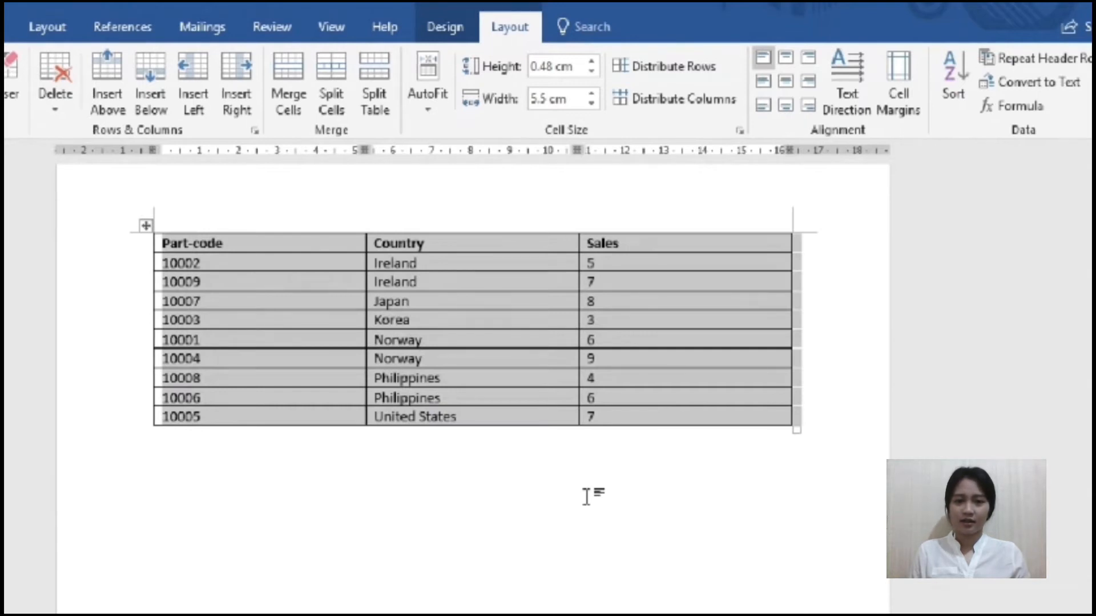
{"action": "left_click", "coordinate": [586, 496]}
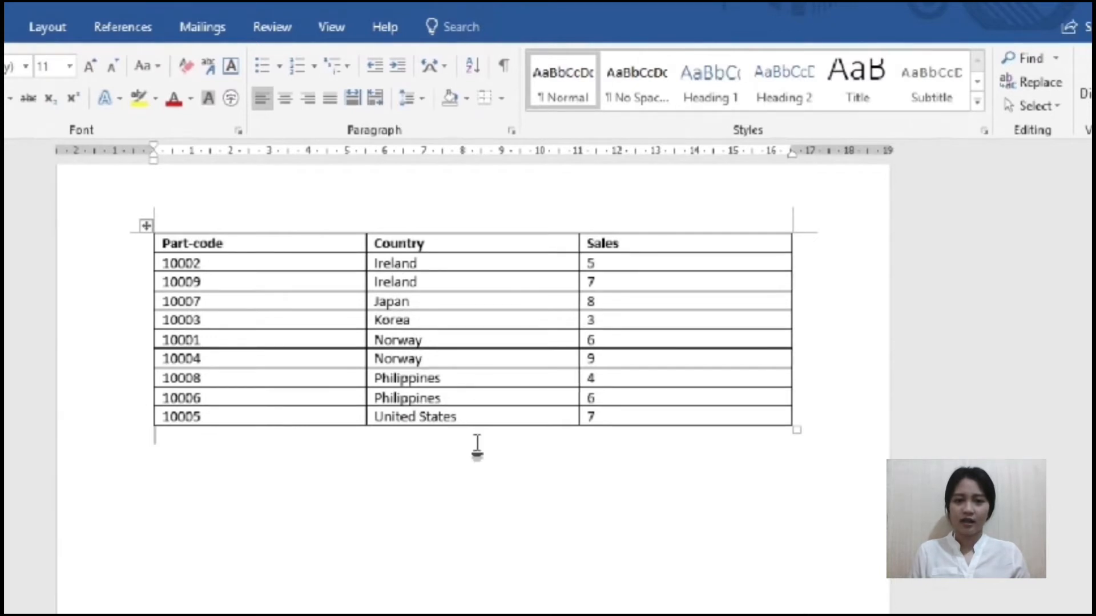
Re-sort the part-code table by Country ascending and, within each country, by Sales descending.
{"action": "key", "text": "Up"}
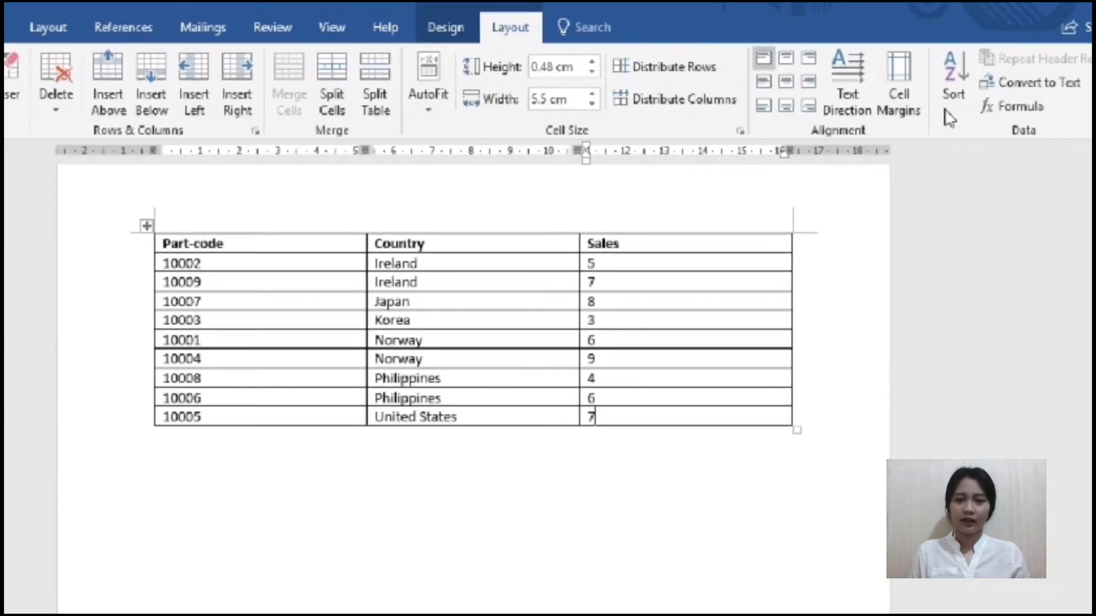
{"action": "left_click", "coordinate": [954, 85]}
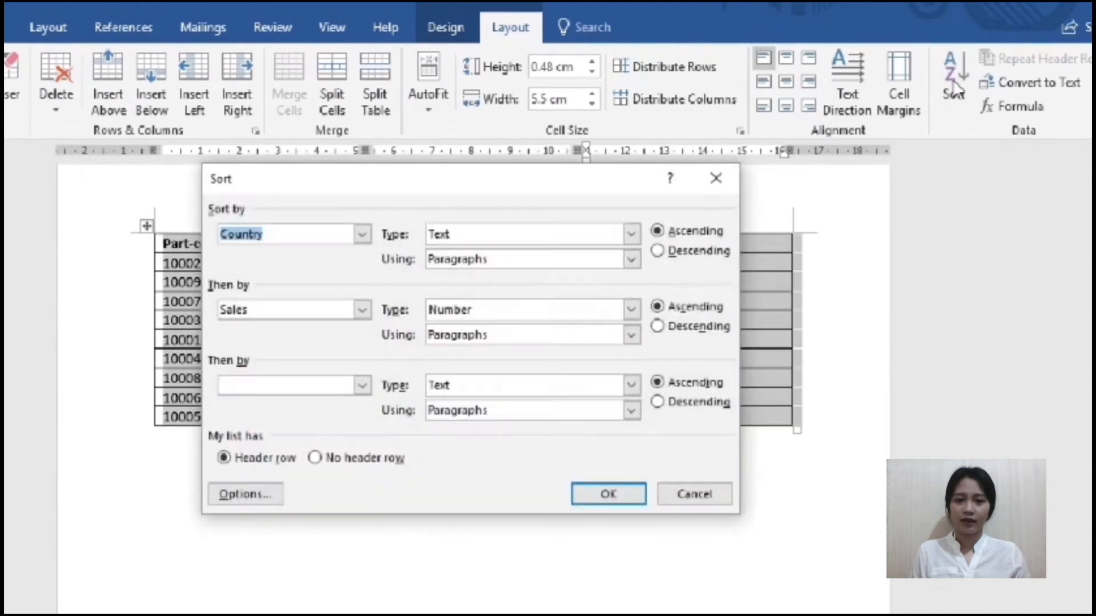
{"action": "left_click", "coordinate": [659, 327]}
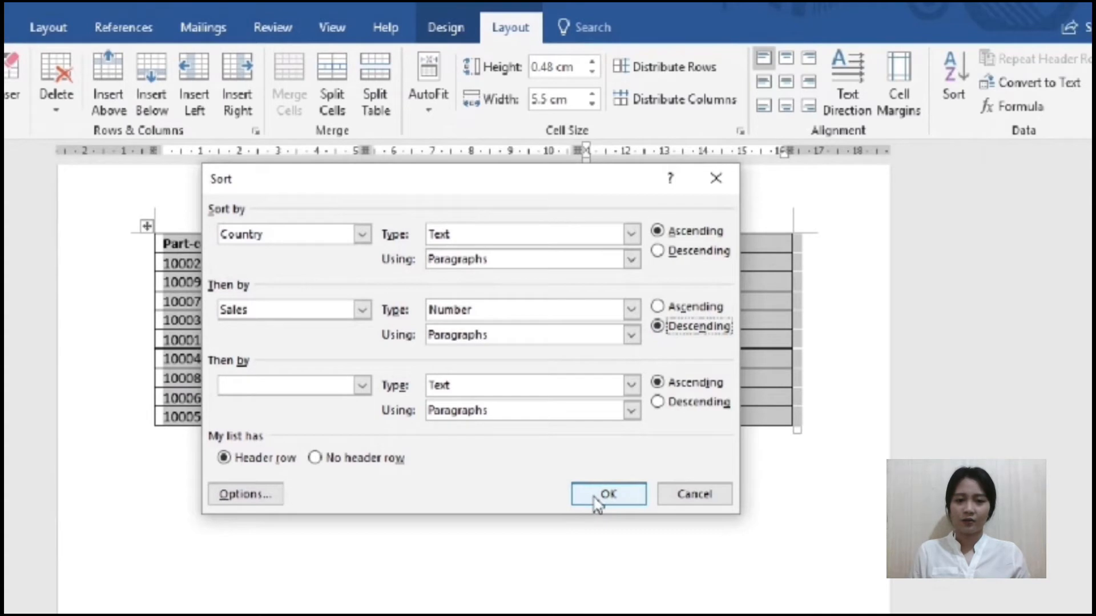
{"action": "left_click", "coordinate": [607, 494]}
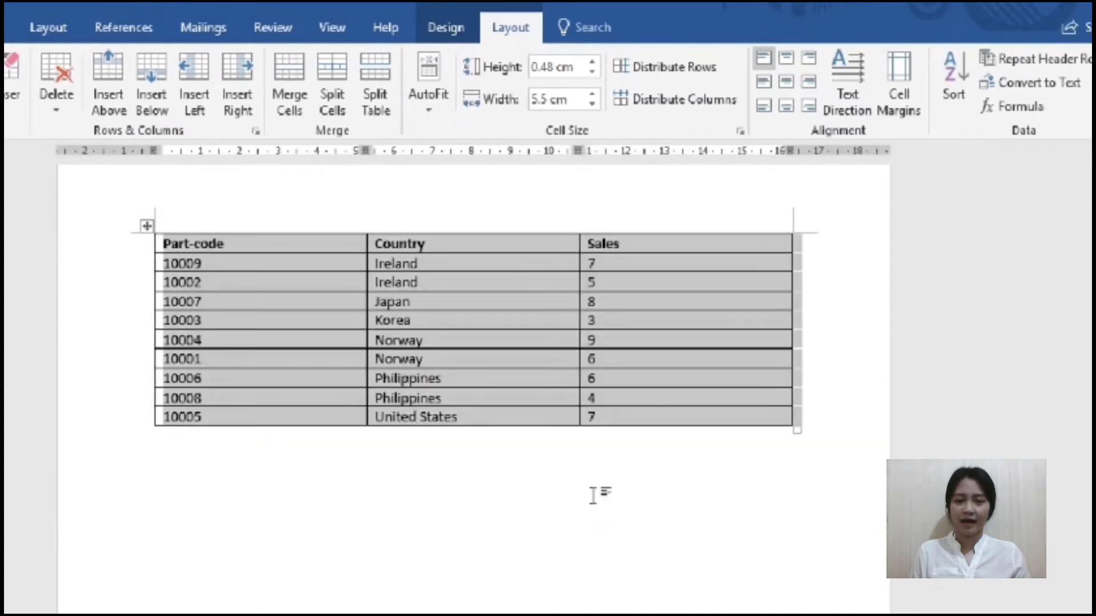
{"action": "left_click", "coordinate": [592, 495]}
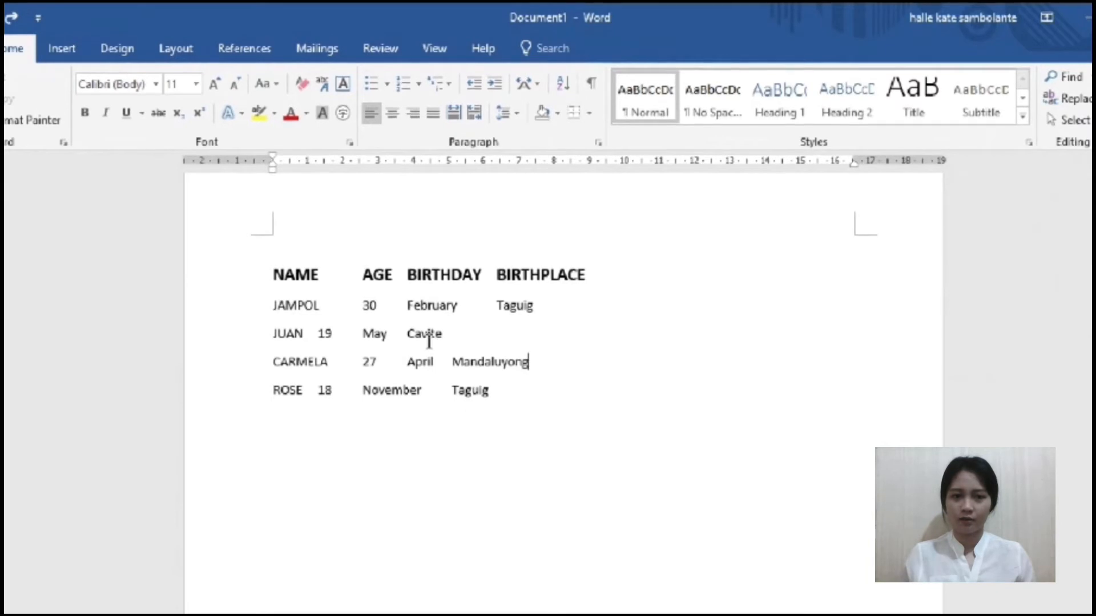
Check the list's separators using formatting marks, and convert the whole list into a four-column table with auto column width, separated at tabs.
{"action": "left_click", "coordinate": [594, 92]}
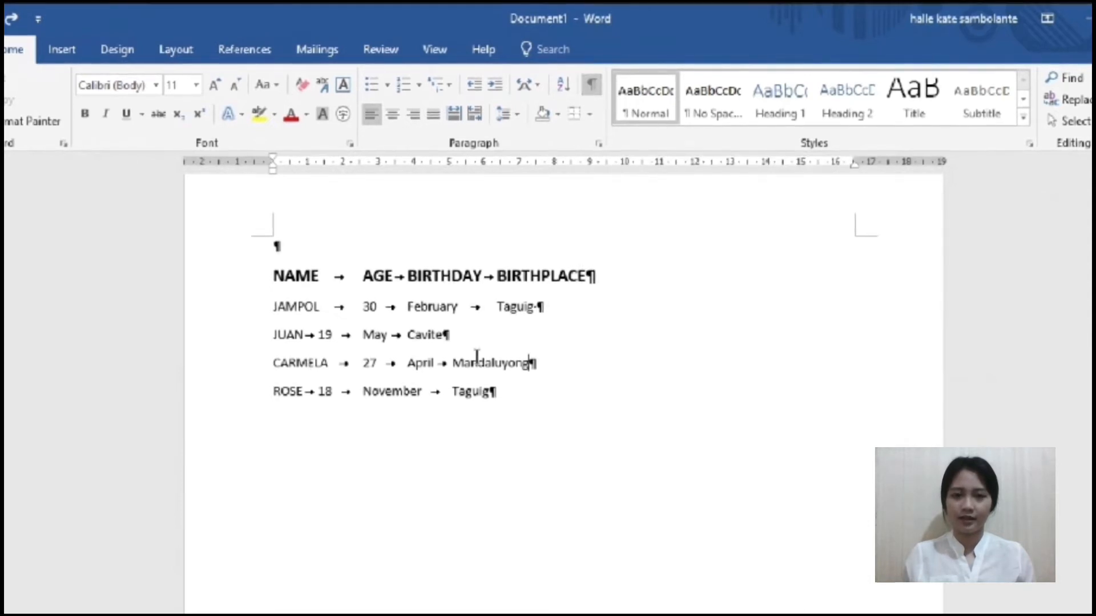
{"action": "left_click", "coordinate": [593, 87]}
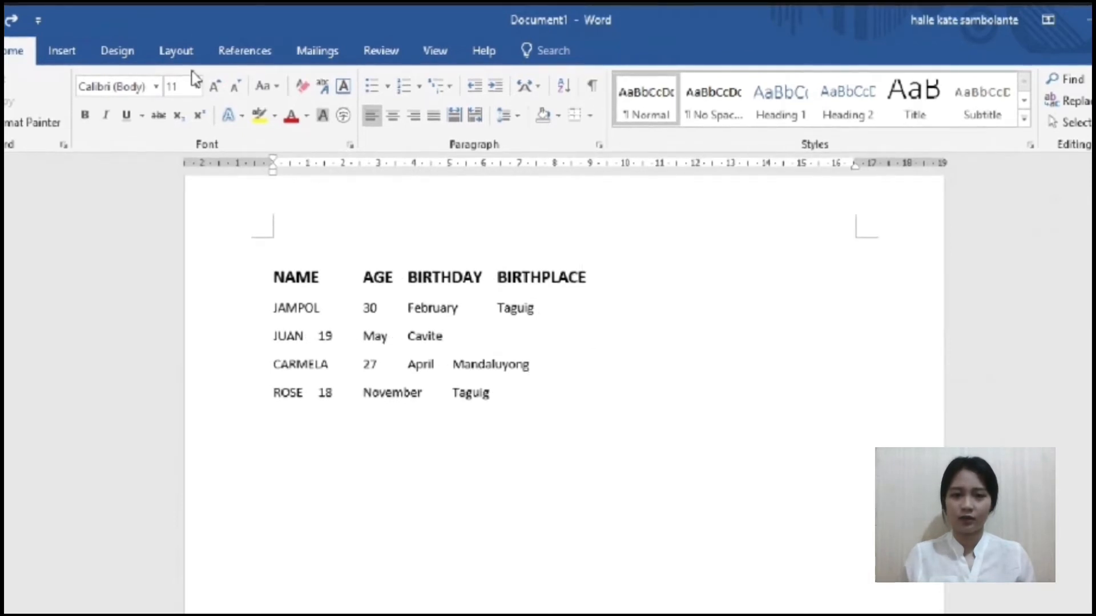
{"action": "key", "text": "ctrl+a"}
{"action": "left_click", "coordinate": [62, 51]}
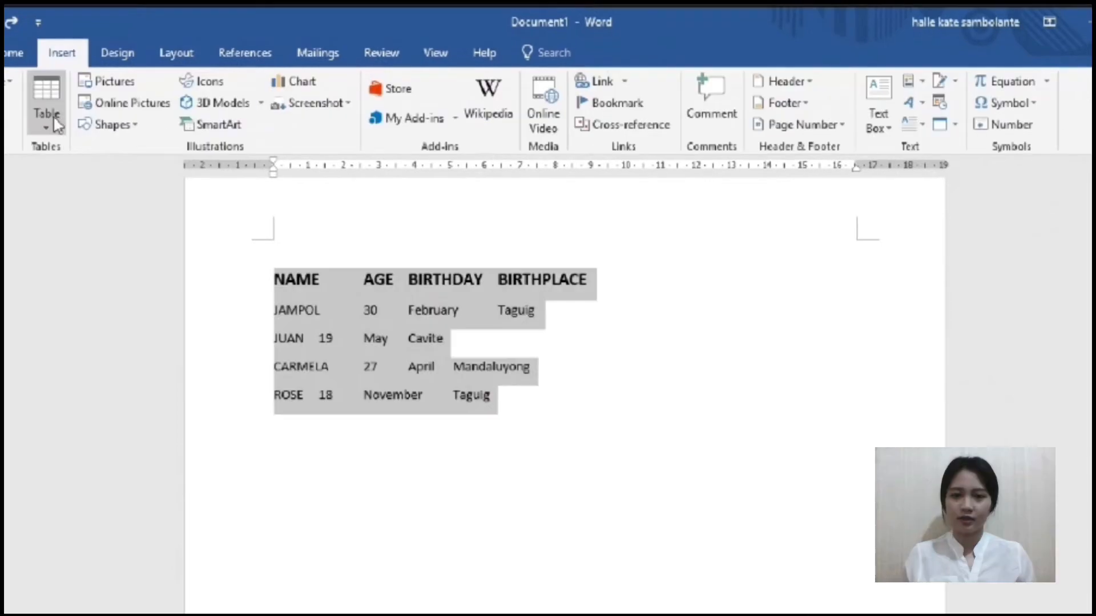
{"action": "left_click", "coordinate": [55, 121]}
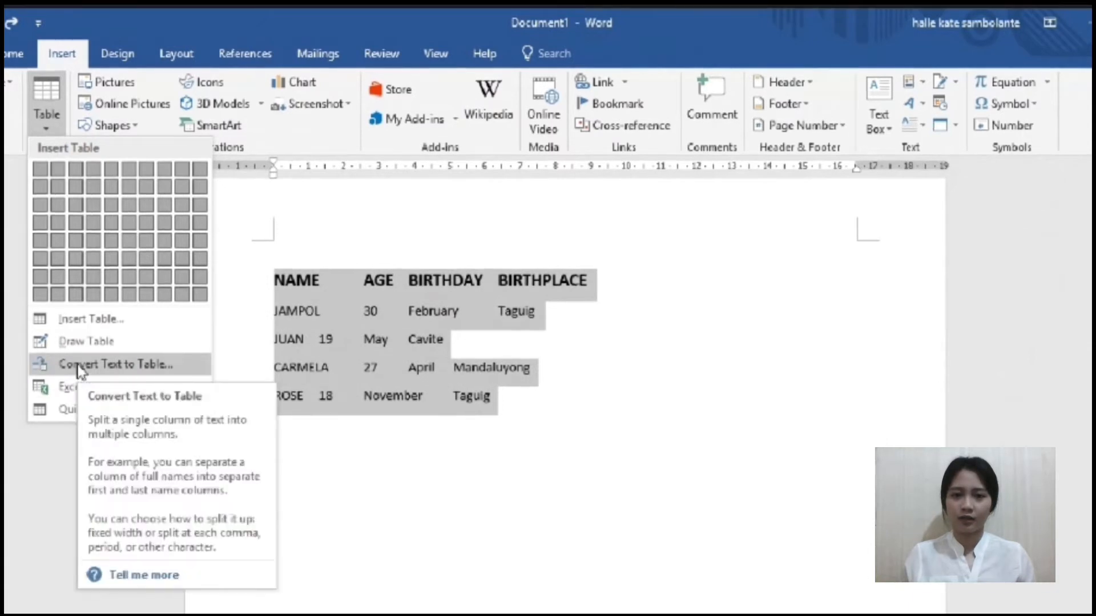
{"action": "left_click", "coordinate": [142, 366]}
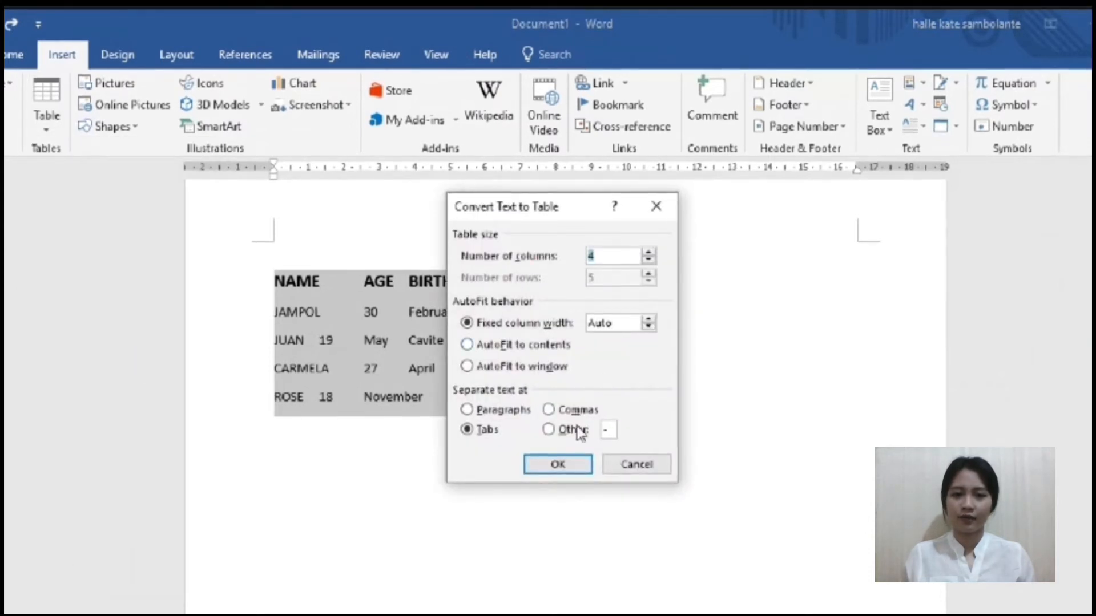
{"action": "left_click", "coordinate": [568, 461]}
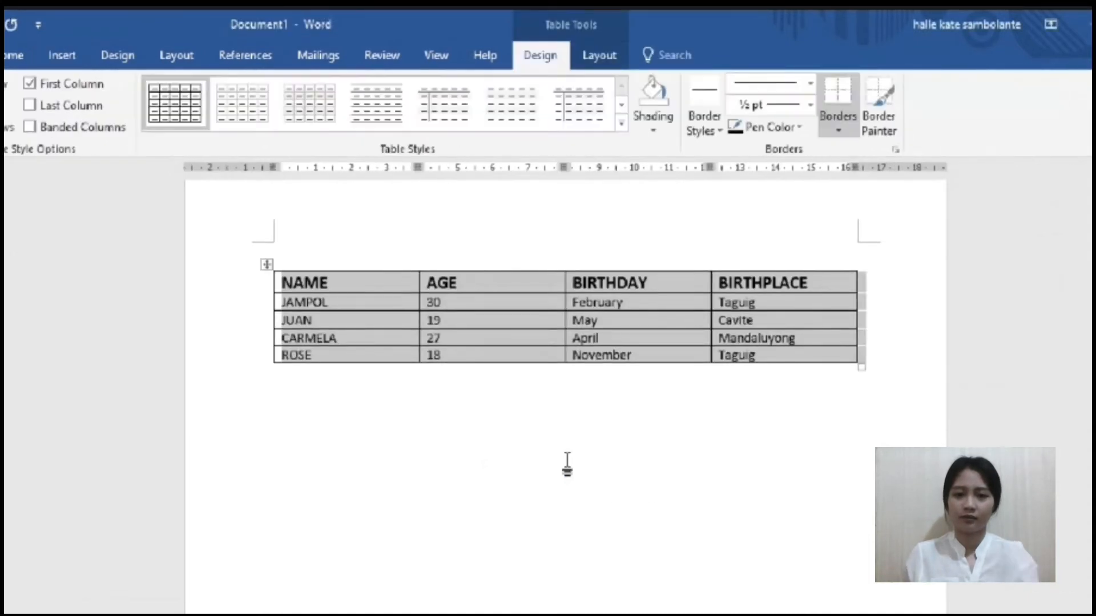
Try converting the name, age, birthday and birthplace table to text separated by tabs, and check the result with formatting marks.
{"action": "left_click", "coordinate": [779, 405]}
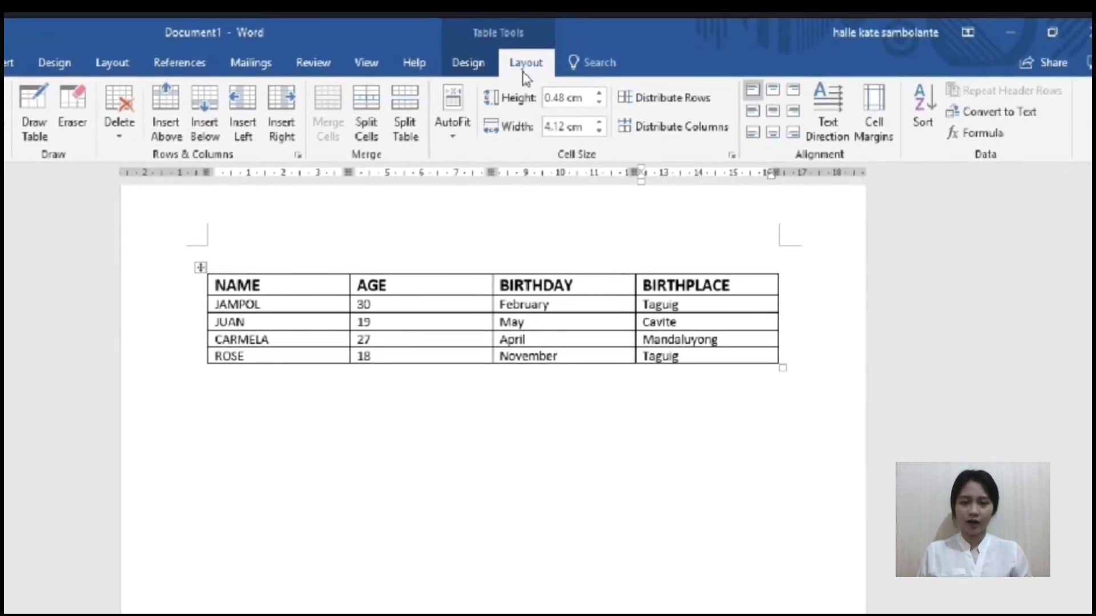
{"action": "left_click", "coordinate": [969, 107]}
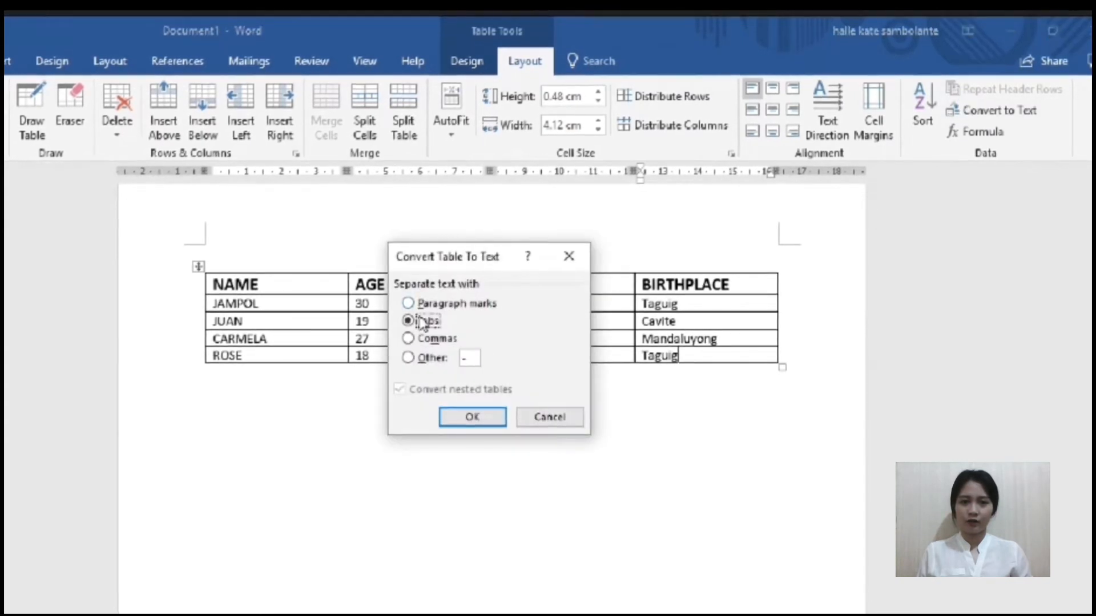
{"action": "left_click", "coordinate": [485, 416]}
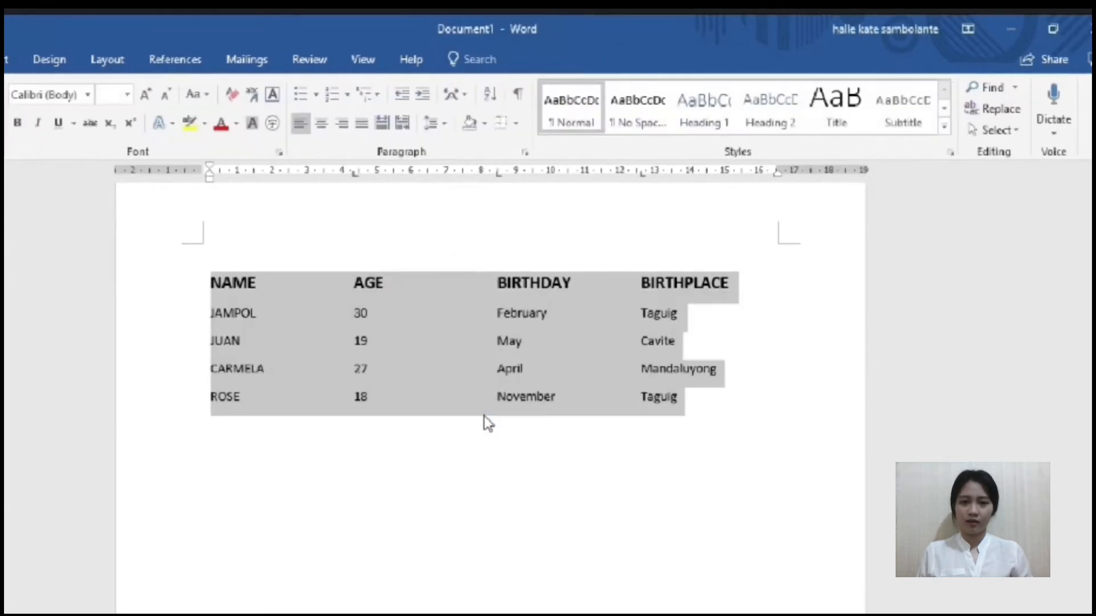
{"action": "left_click", "coordinate": [642, 435]}
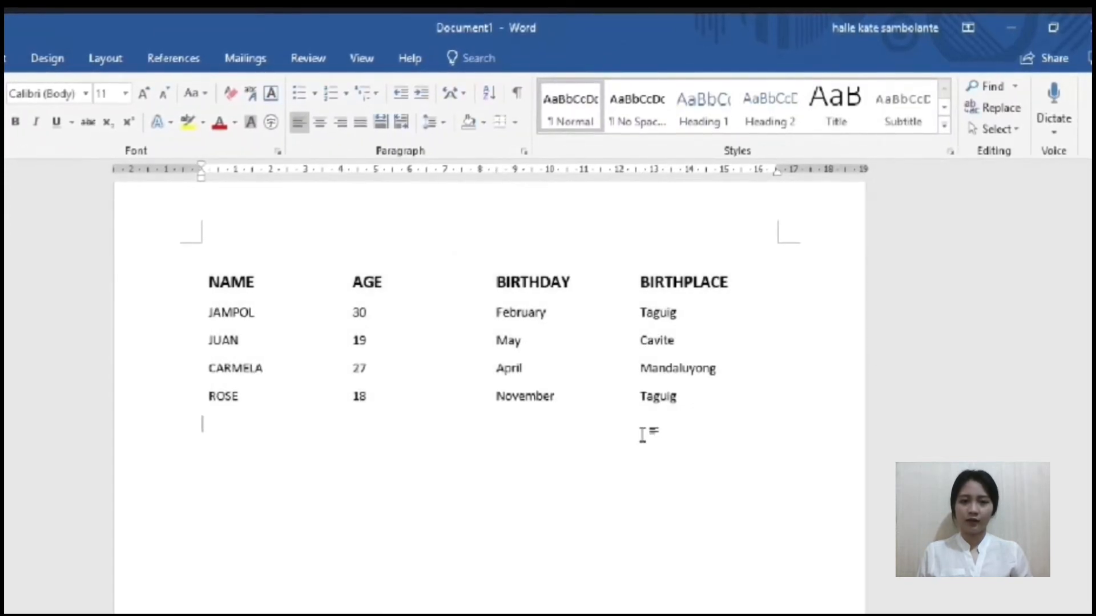
{"action": "left_click", "coordinate": [518, 92]}
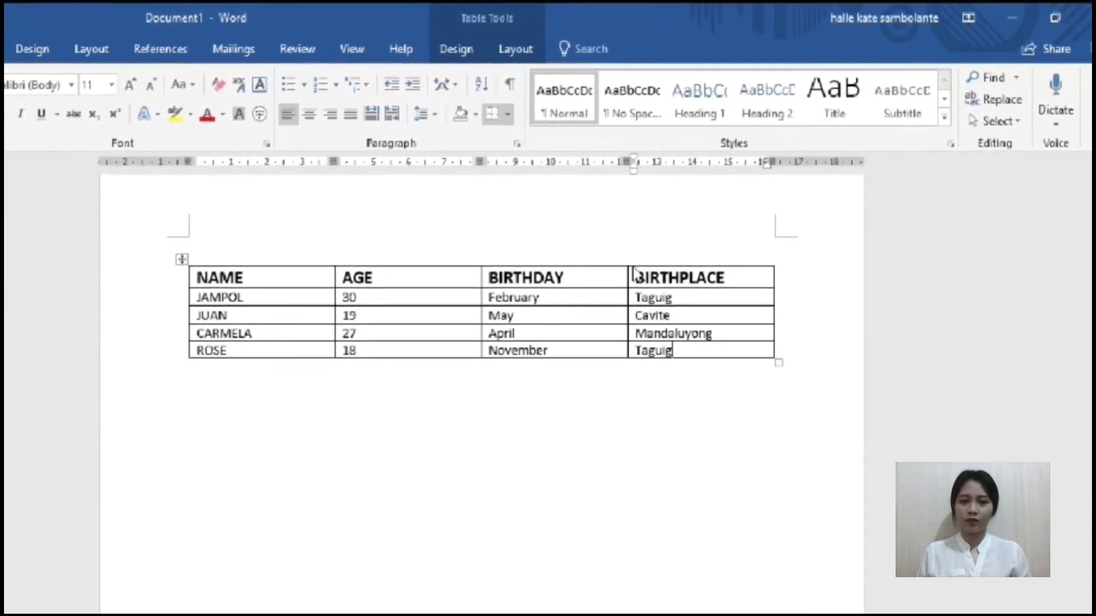
Convert the name, age, birthday and birthplace table to text separated by commas.
{"action": "left_click", "coordinate": [519, 50]}
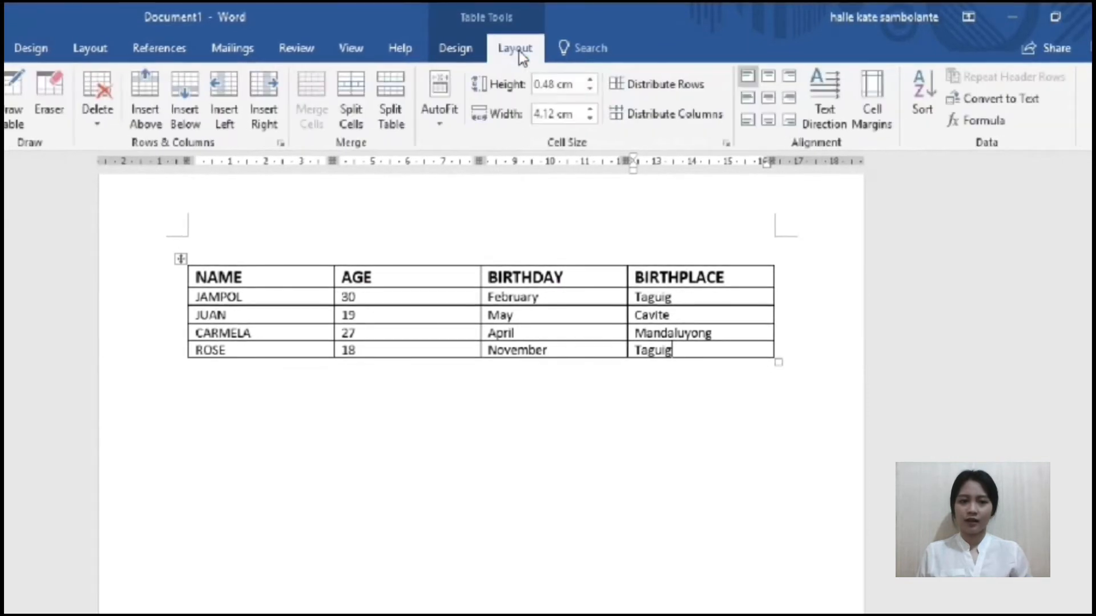
{"action": "left_click", "coordinate": [996, 99]}
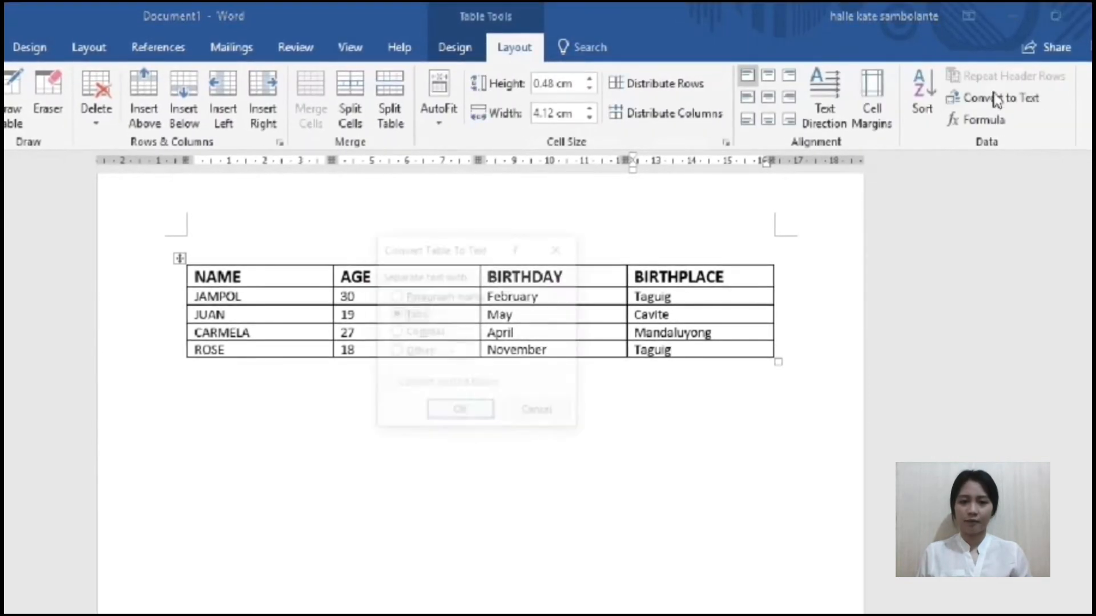
{"action": "left_click", "coordinate": [428, 333]}
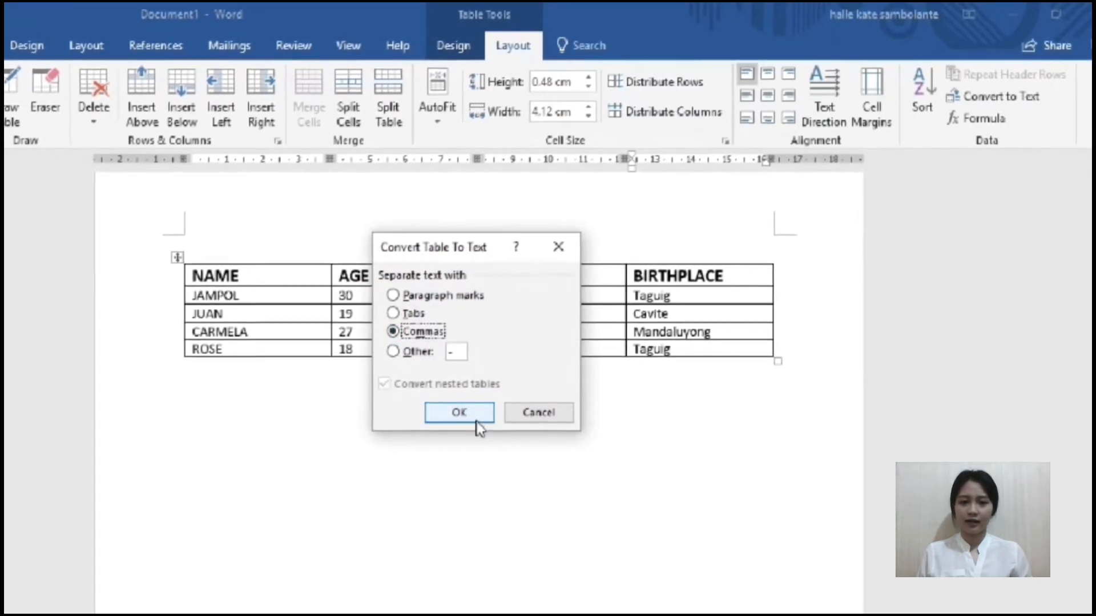
{"action": "left_click", "coordinate": [460, 412]}
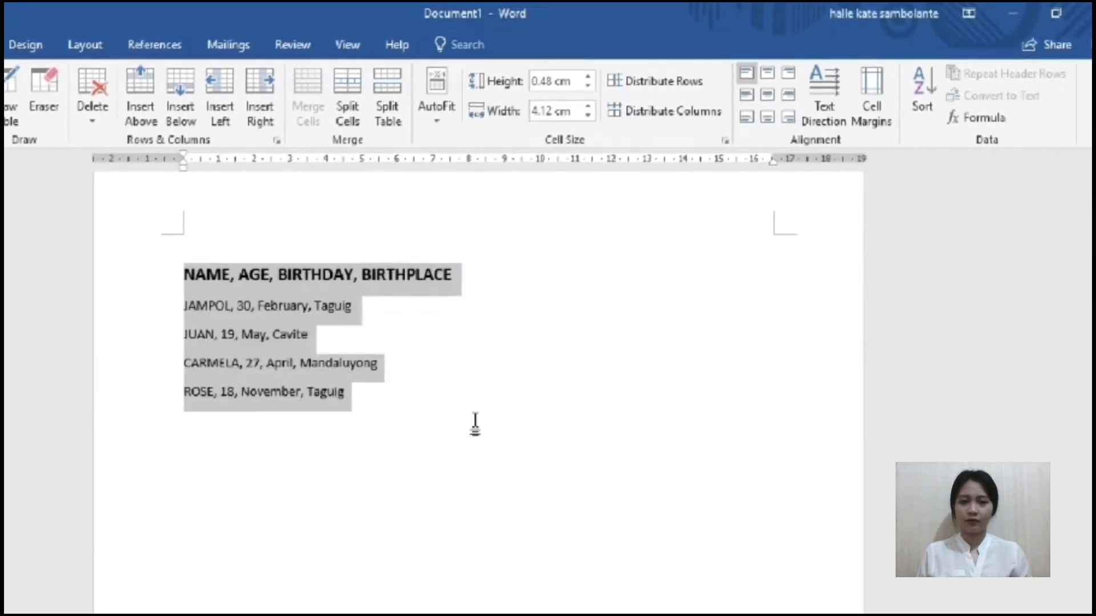
{"action": "left_click", "coordinate": [417, 425]}
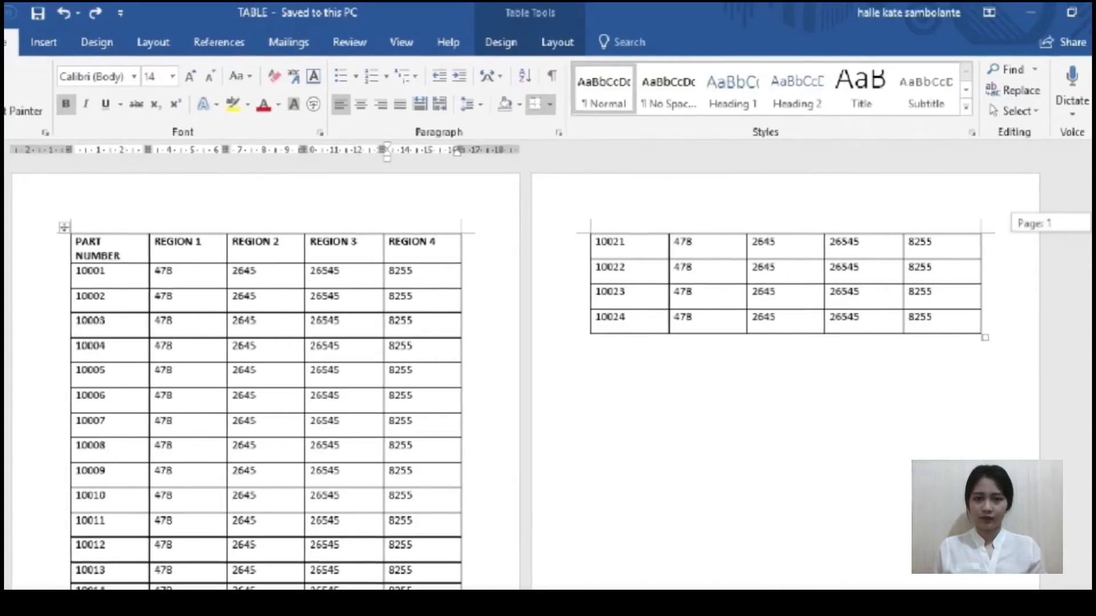
Review the two-page part number table and set its header row to repeat on every page.
{"action": "scroll", "coordinate": [548, 371], "scroll_direction": "down", "scroll_amount": 3}
{"action": "scroll", "coordinate": [548, 371], "scroll_direction": "down", "scroll_amount": 3}
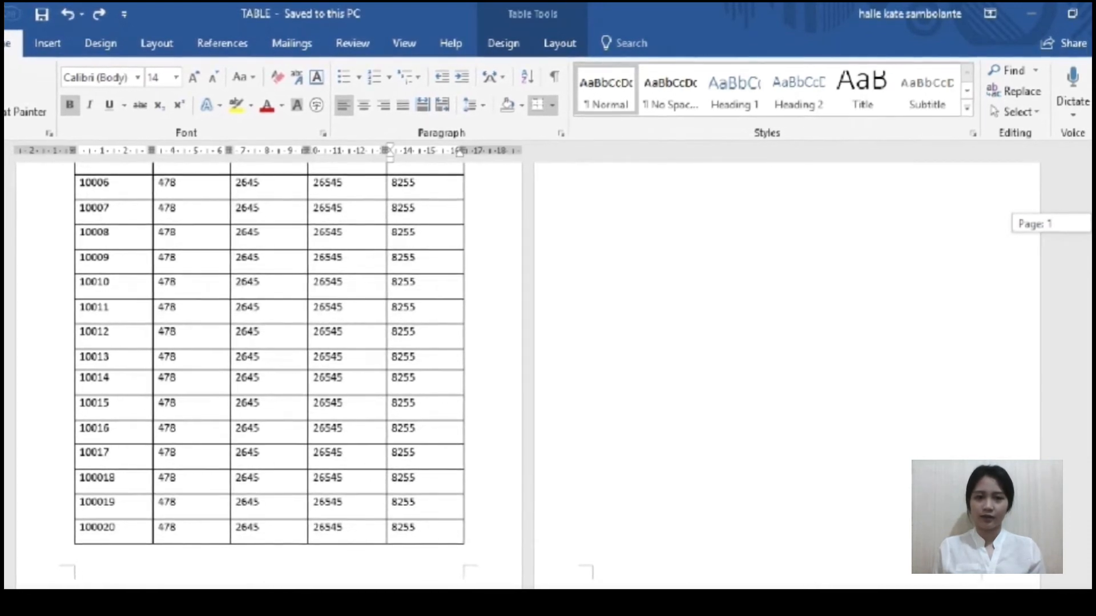
{"action": "scroll", "coordinate": [269, 371], "scroll_direction": "up", "scroll_amount": 5}
{"action": "scroll", "coordinate": [533, 285], "scroll_direction": "up", "scroll_amount": 2}
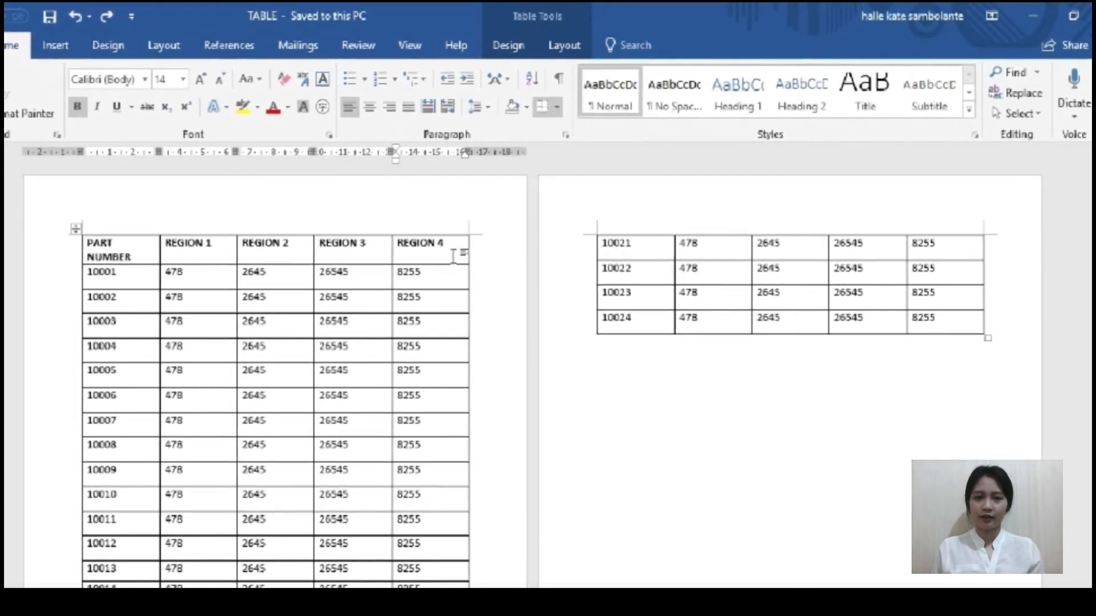
{"action": "left_click_drag", "start_coordinate": [454, 251], "coordinate": [473, 175]}
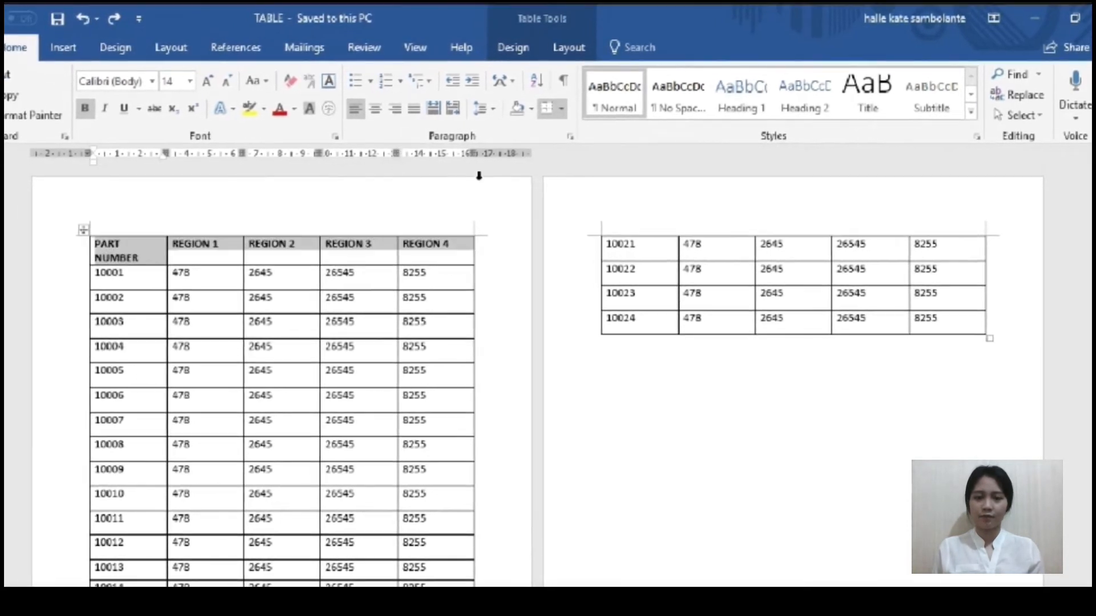
{"action": "left_click", "coordinate": [568, 57]}
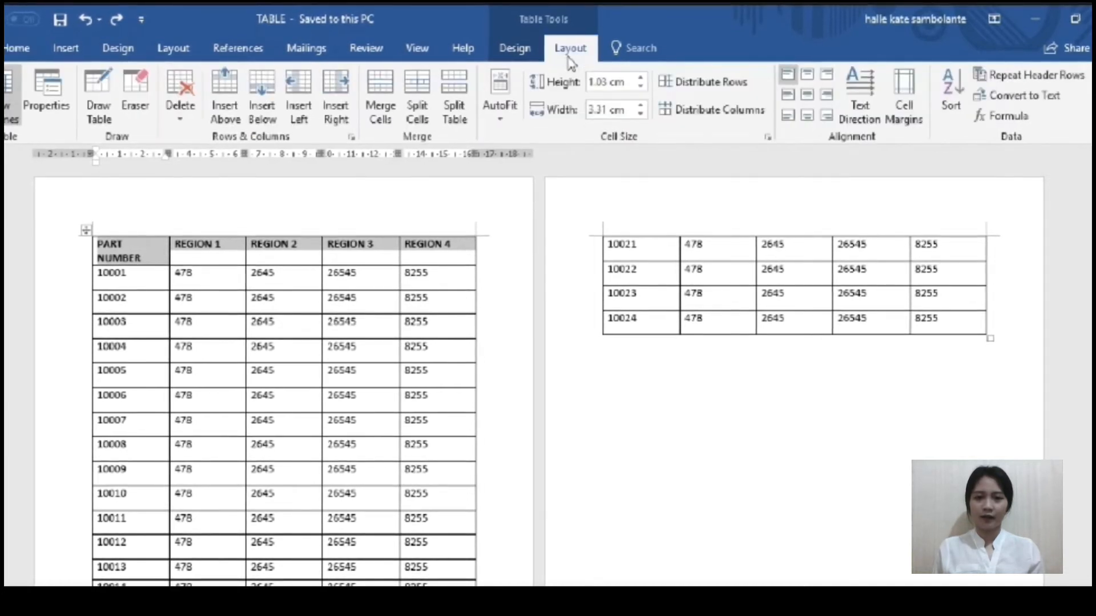
{"action": "left_click", "coordinate": [1028, 77]}
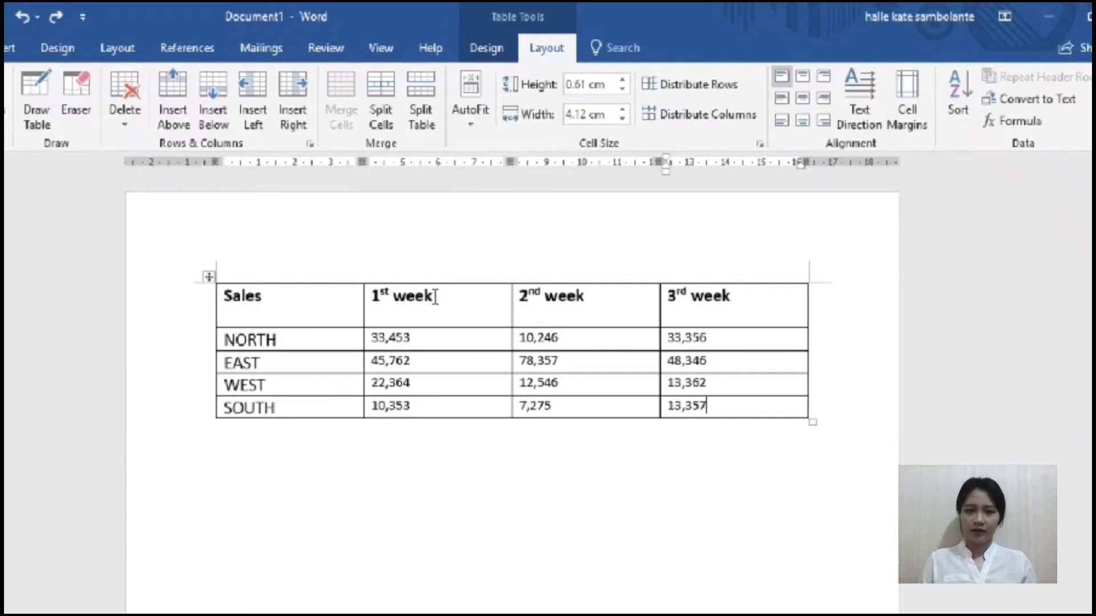
Split each of the 1st, 2nd and 3rd week header cells in the sales table into two columns and one row.
{"action": "left_click", "coordinate": [435, 297]}
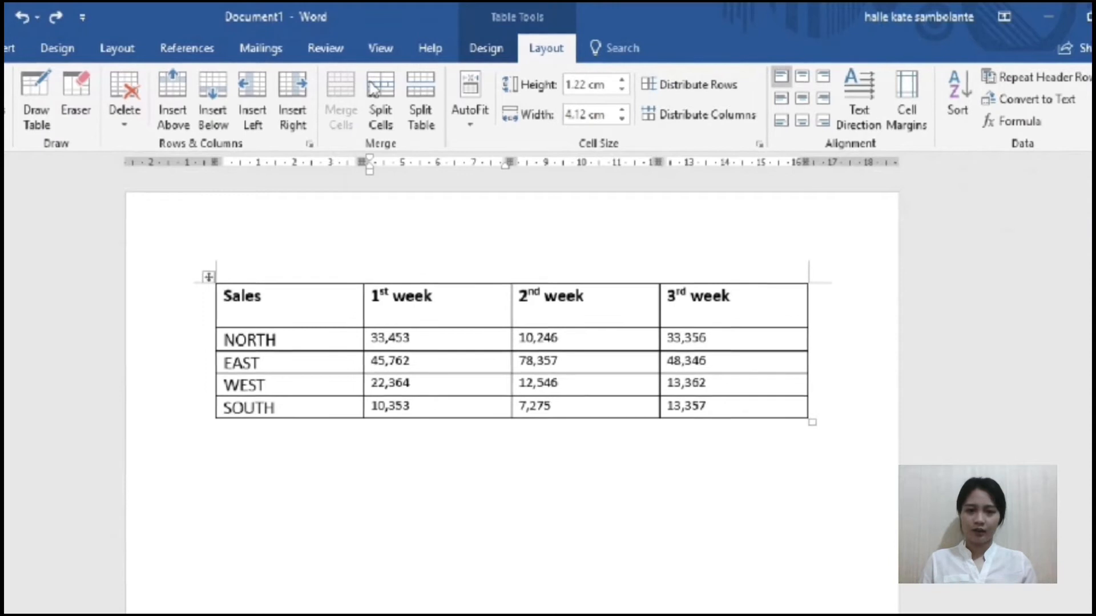
{"action": "left_click", "coordinate": [393, 106]}
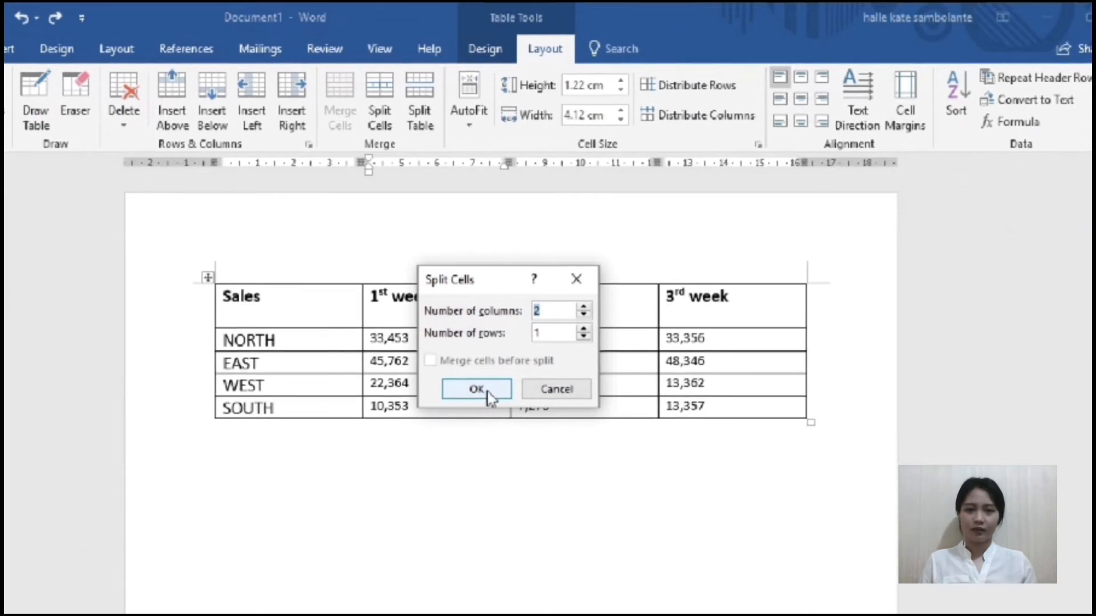
{"action": "left_click", "coordinate": [477, 389]}
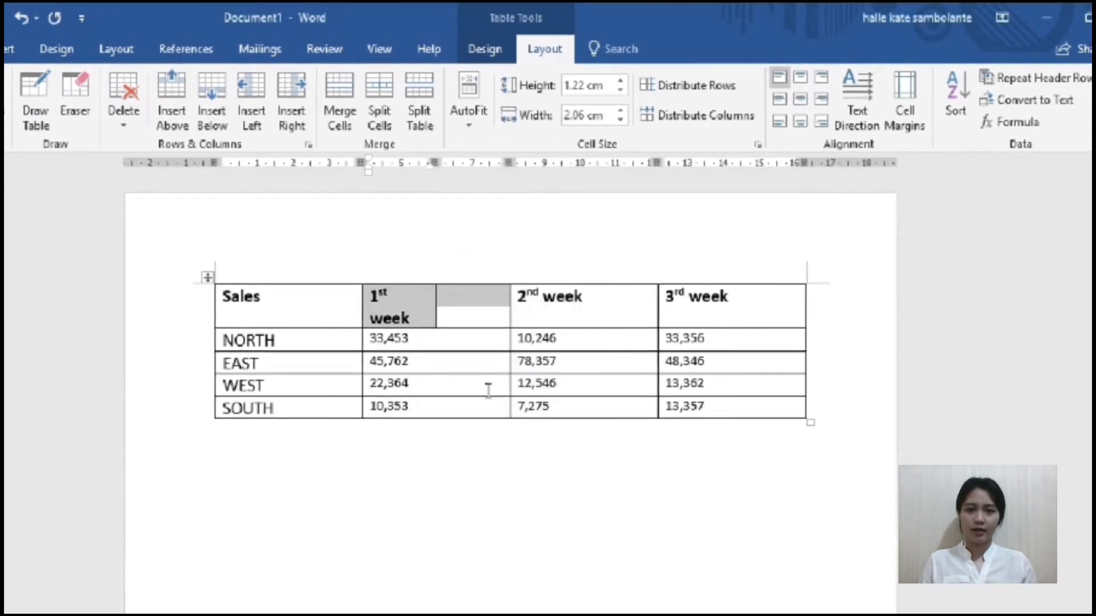
{"action": "left_click", "coordinate": [594, 299]}
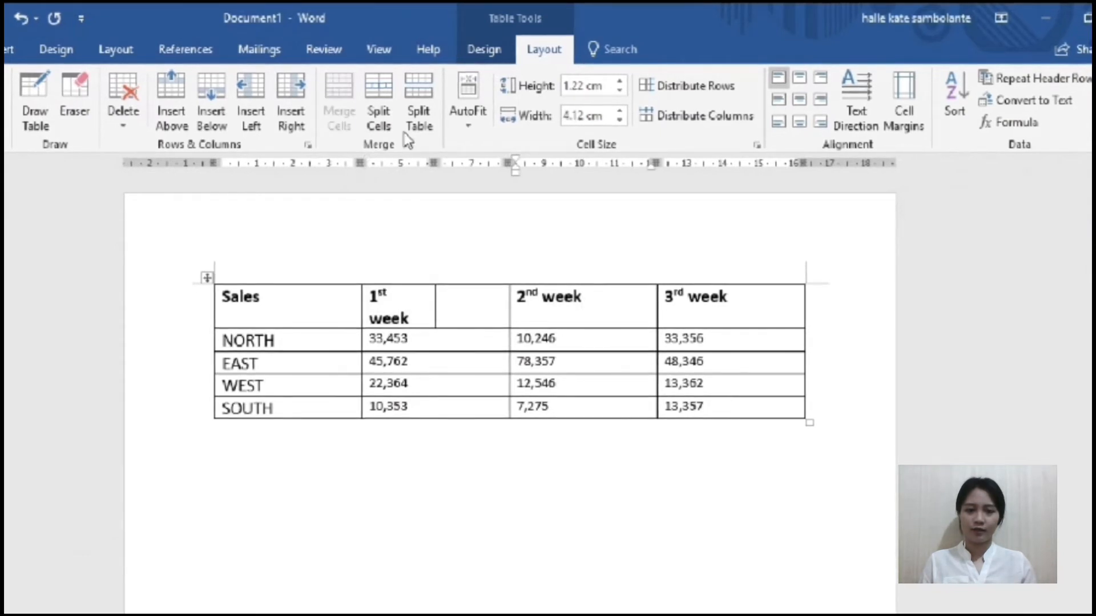
{"action": "left_click", "coordinate": [390, 119]}
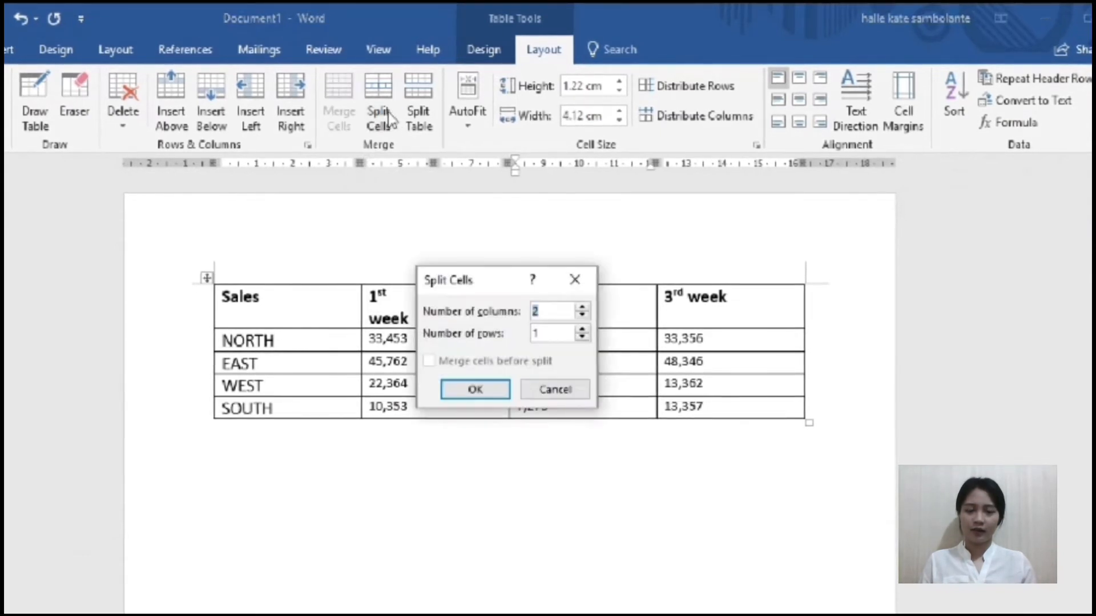
{"action": "left_click", "coordinate": [472, 389]}
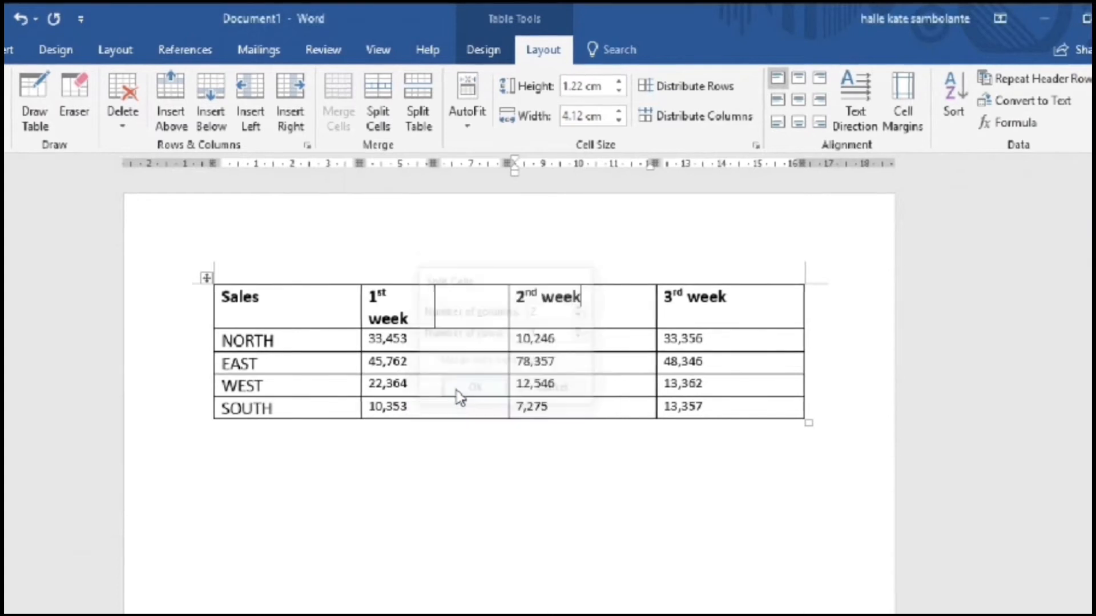
{"action": "left_click", "coordinate": [746, 307]}
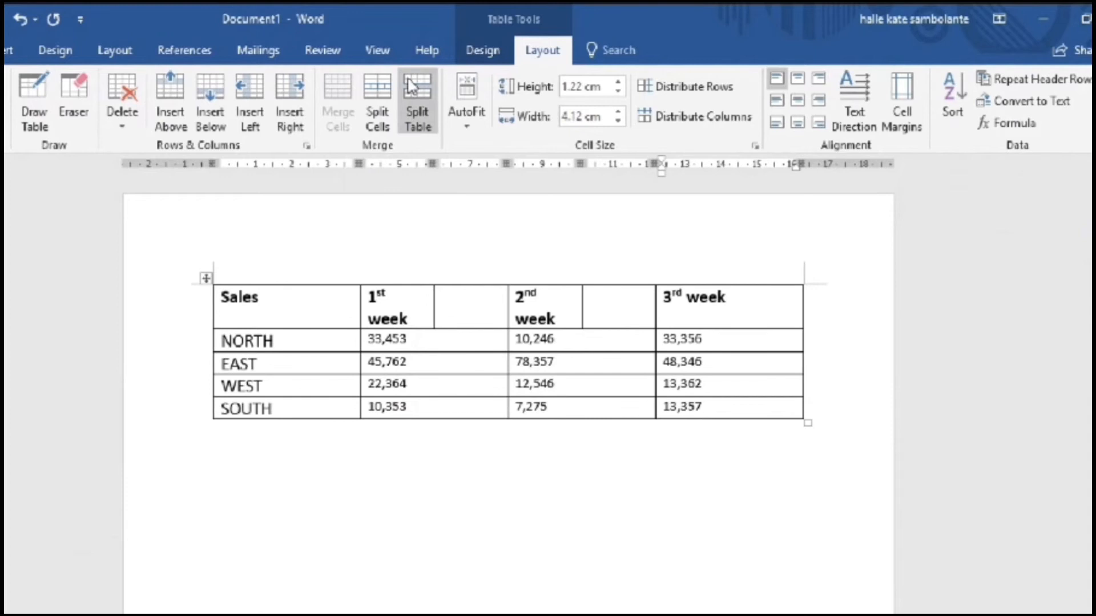
{"action": "left_click", "coordinate": [386, 93]}
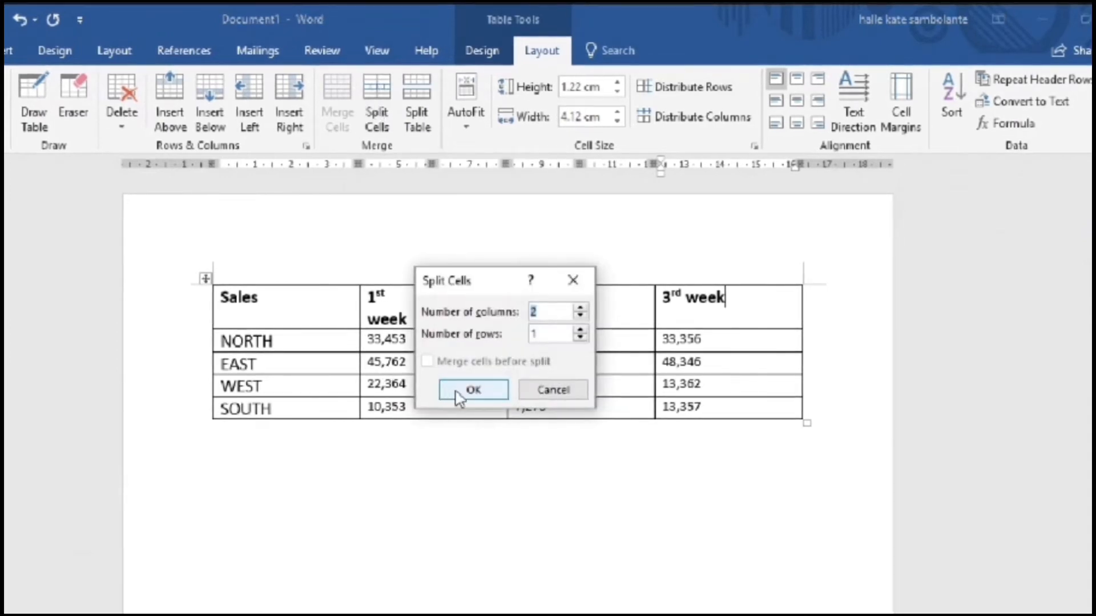
{"action": "left_click", "coordinate": [472, 391]}
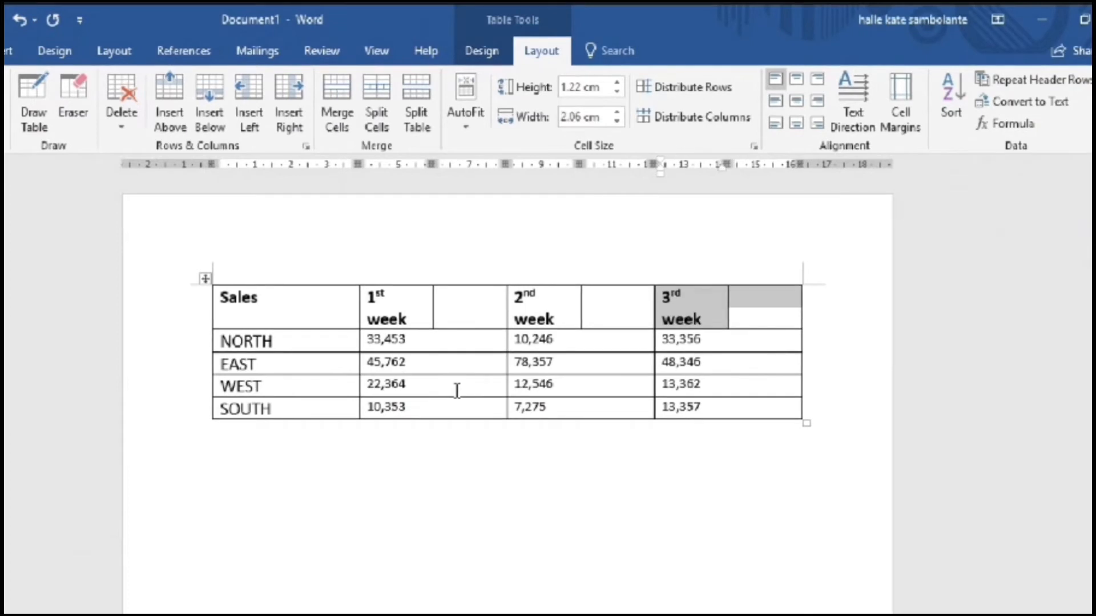
Split the Sales header cell into three columns and one row.
{"action": "left_click", "coordinate": [283, 311]}
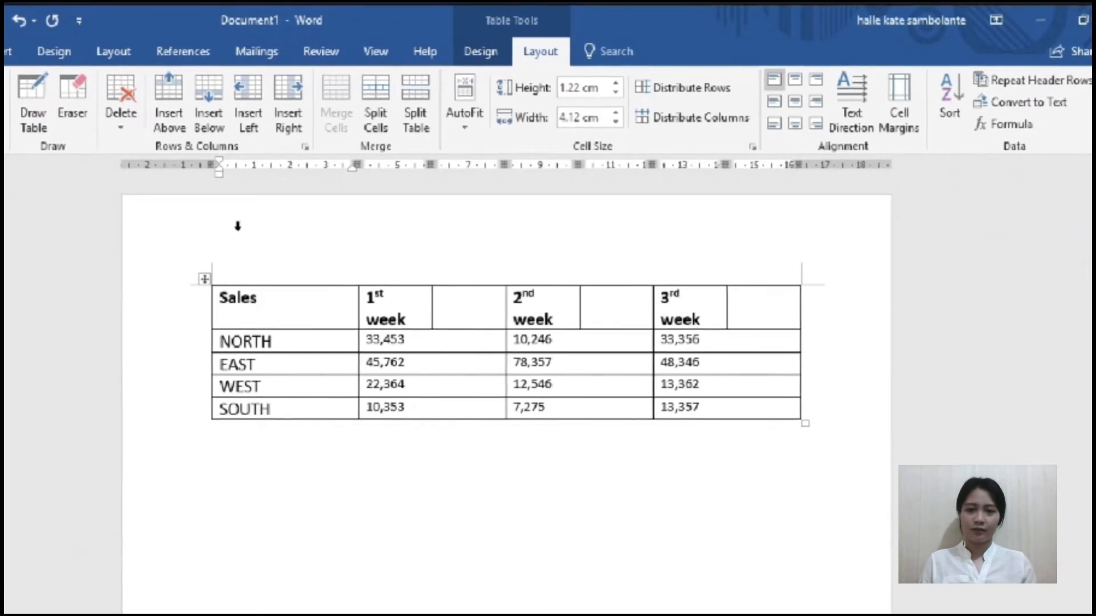
{"action": "left_click", "coordinate": [385, 112]}
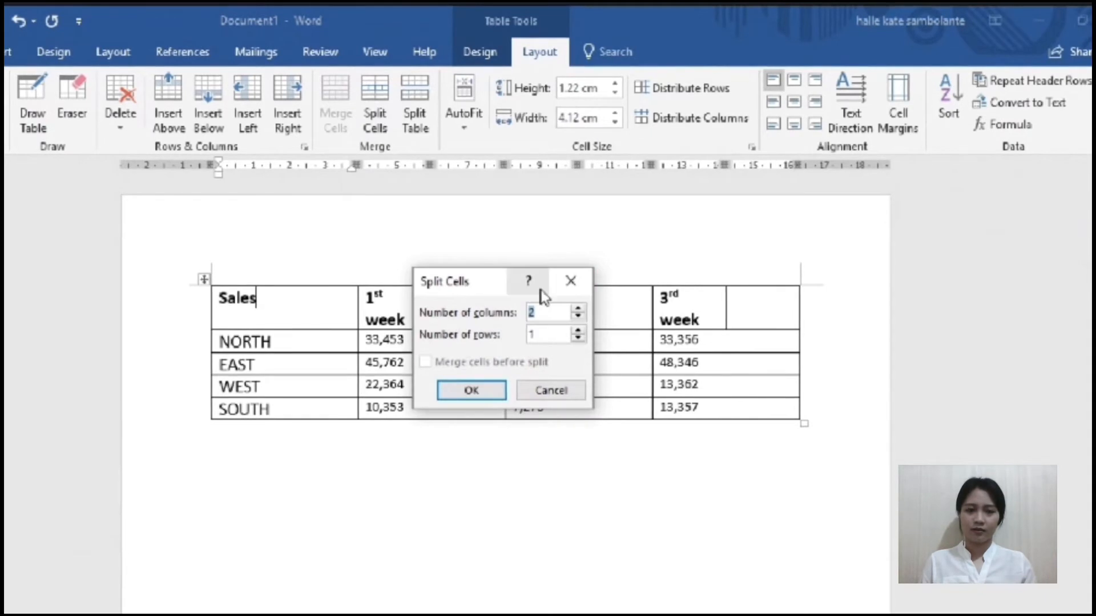
{"action": "key", "text": "BackSpace"}
{"action": "type", "text": "3"}
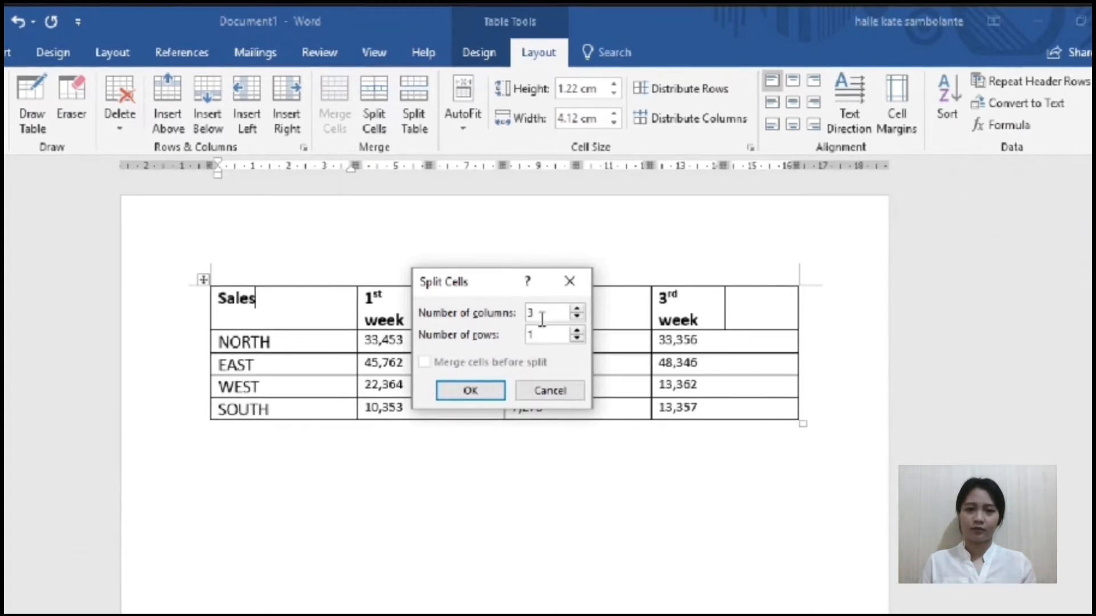
{"action": "left_click", "coordinate": [485, 394]}
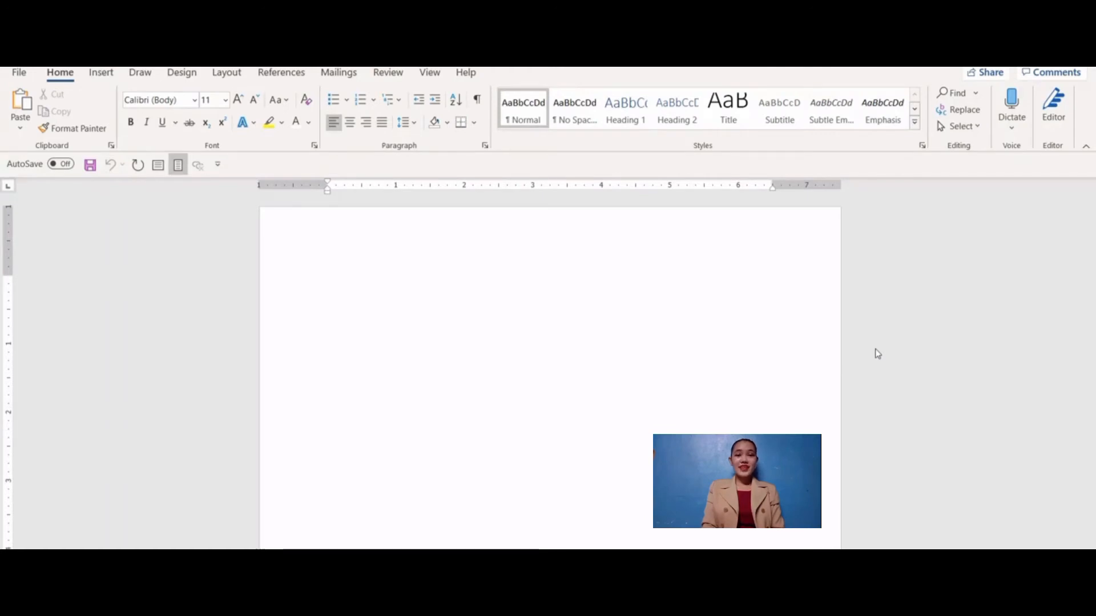
Insert a table with three columns and four rows into the blank document.
{"action": "left_click", "coordinate": [102, 73]}
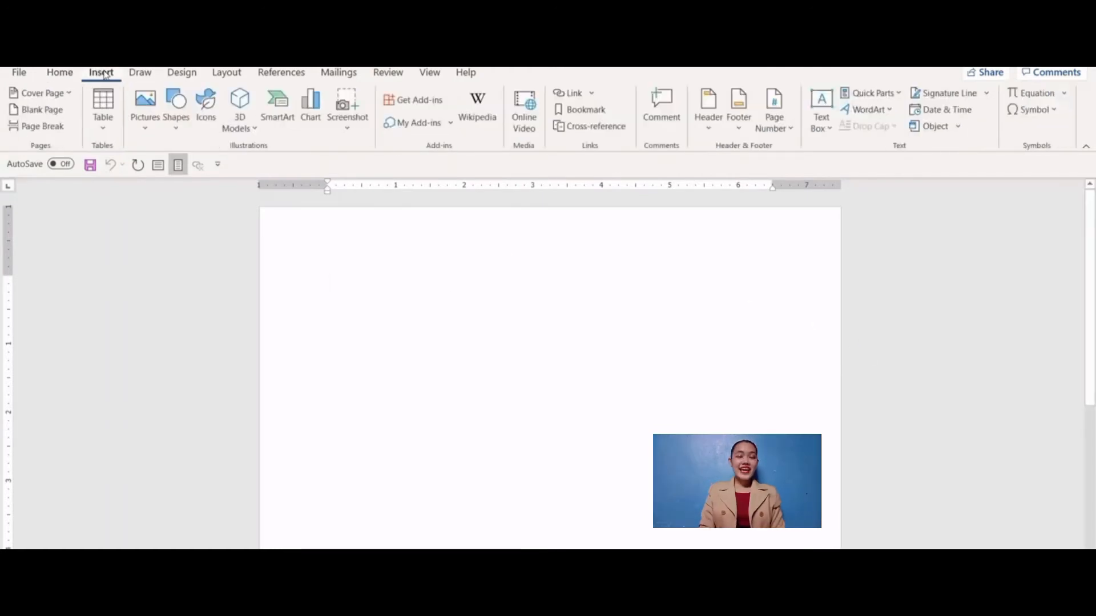
{"action": "left_click", "coordinate": [105, 131]}
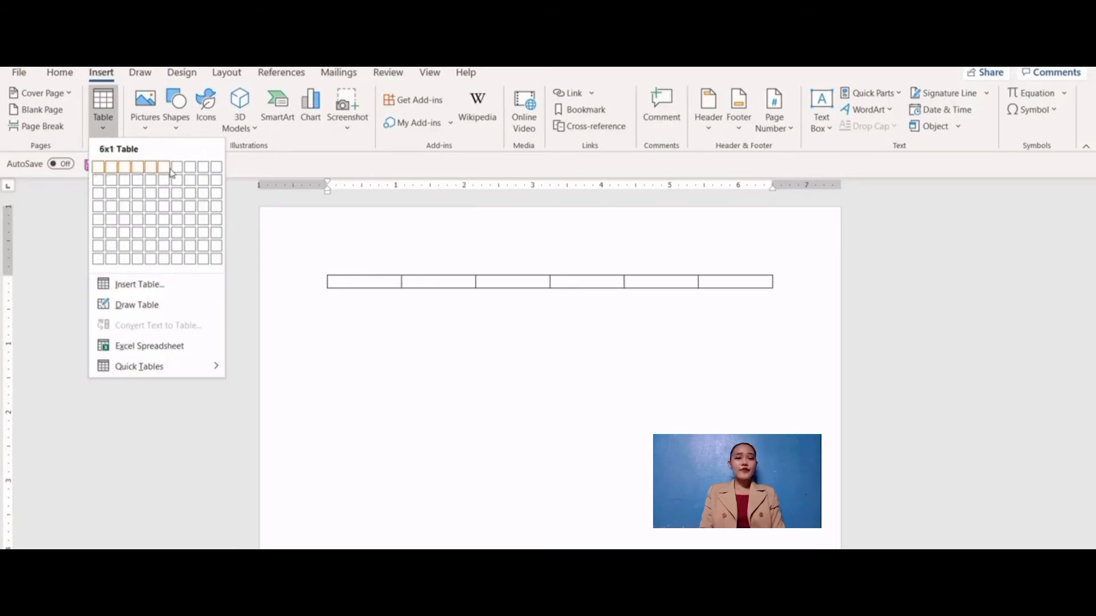
{"action": "left_click", "coordinate": [125, 208]}
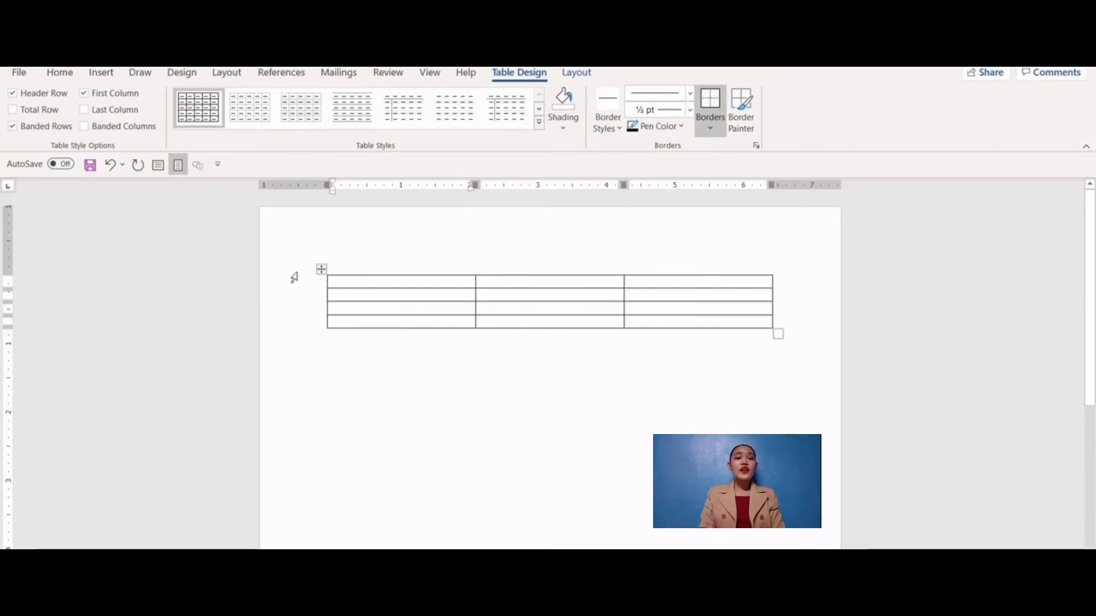
Select the whole empty table and delete it from the document.
{"action": "left_click", "coordinate": [320, 269]}
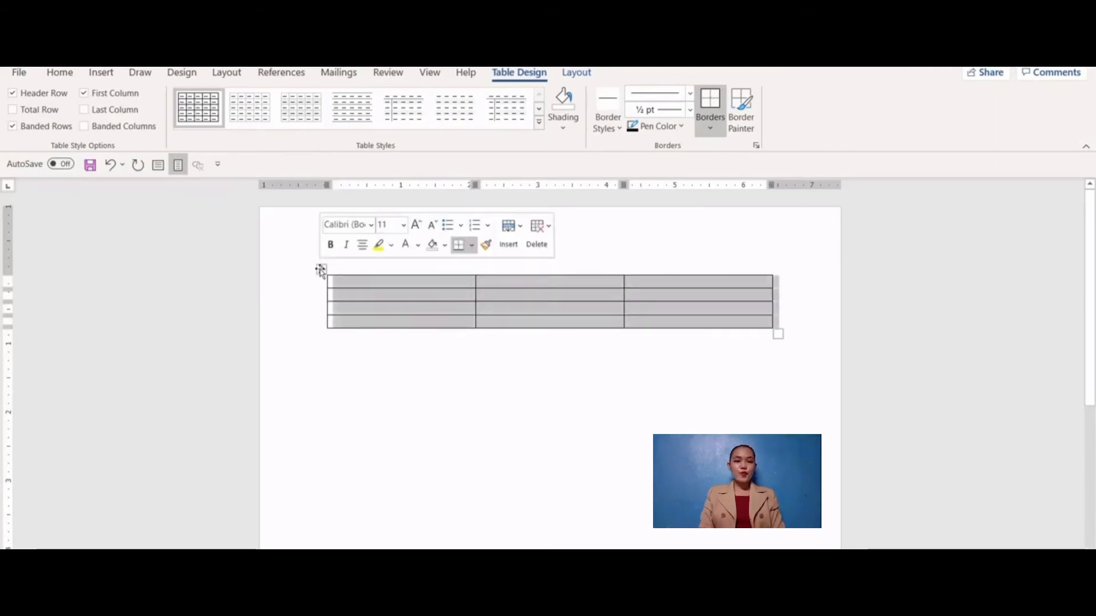
{"action": "right_click", "coordinate": [371, 290]}
{"action": "left_click", "coordinate": [422, 409]}
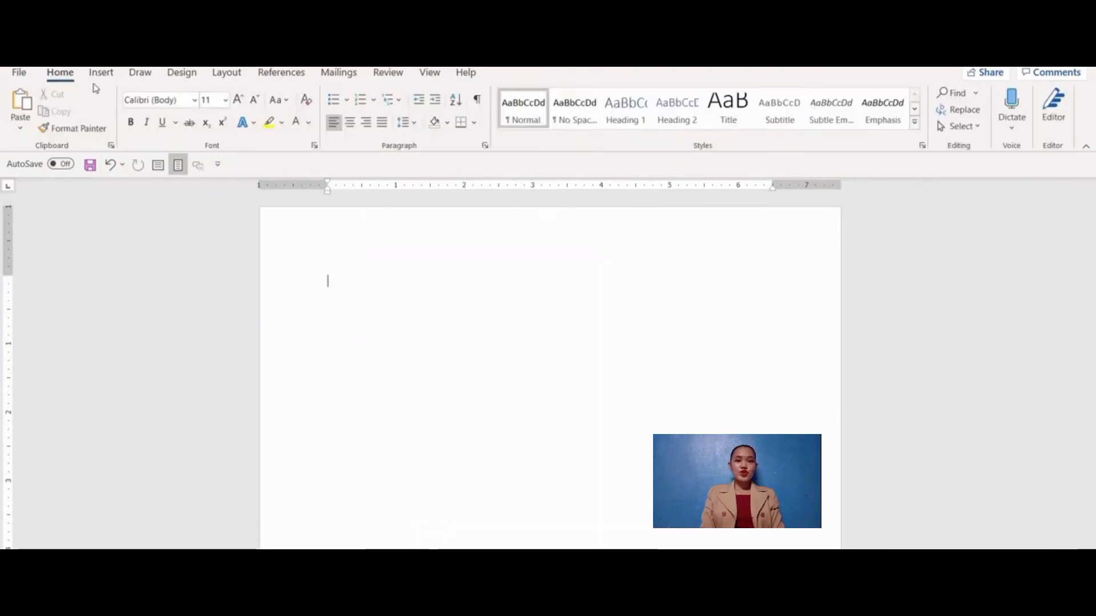
Insert a table with 4 columns and 10 rows into the blank document, keeping the fixed column width on Auto.
{"action": "left_click", "coordinate": [101, 75]}
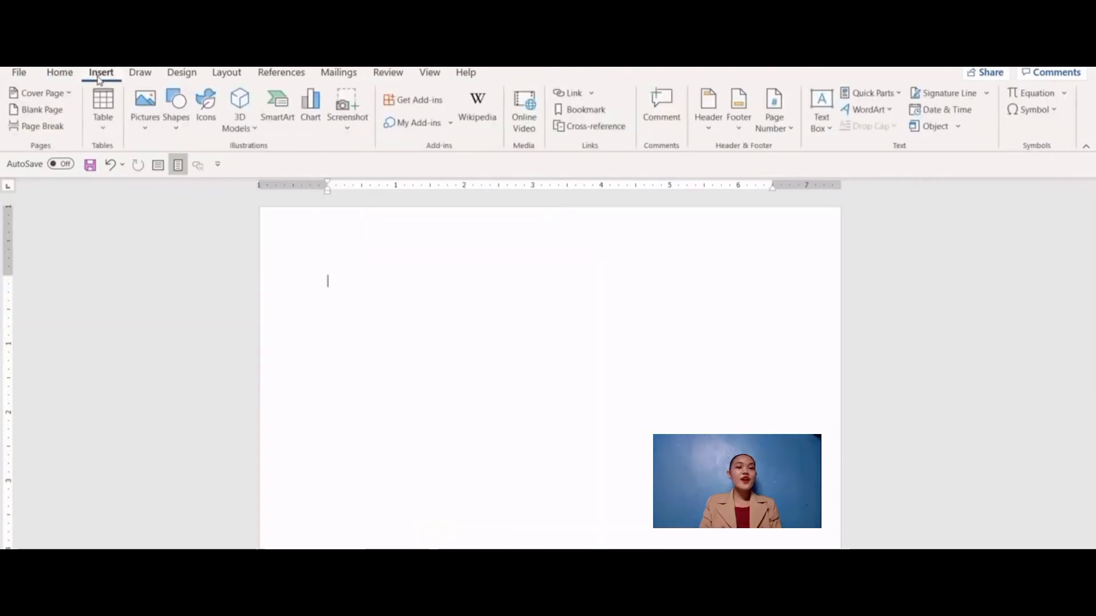
{"action": "left_click", "coordinate": [105, 135]}
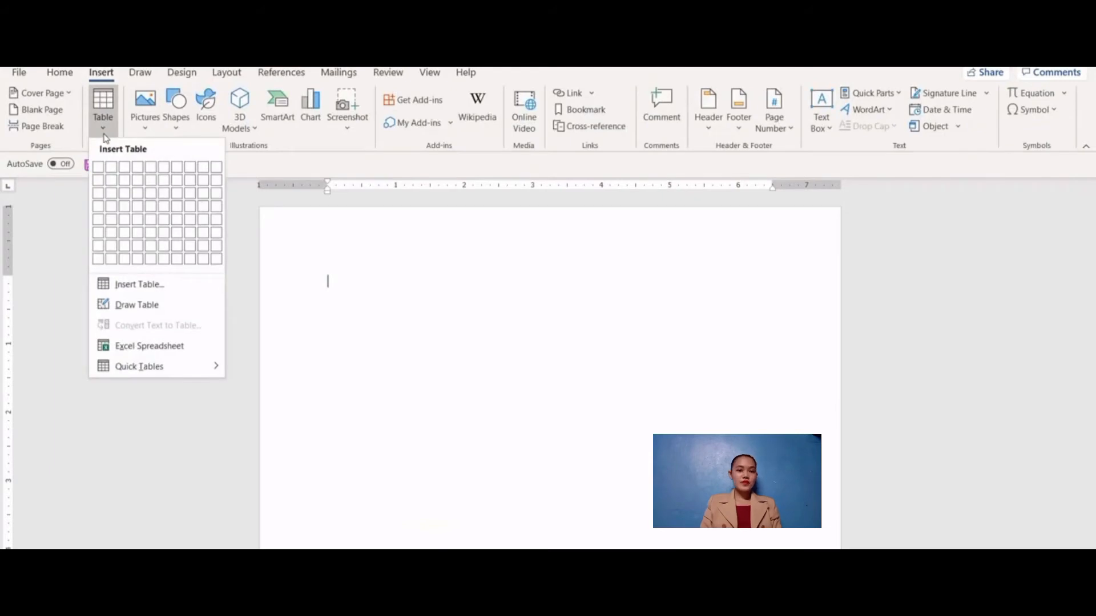
{"action": "left_click", "coordinate": [126, 285]}
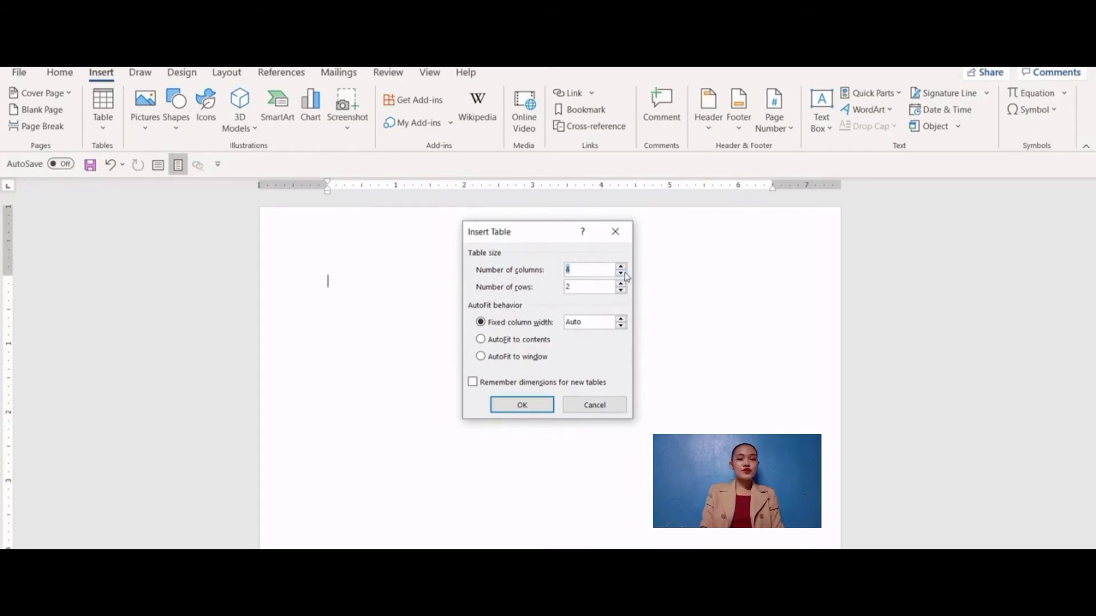
{"action": "left_click", "coordinate": [621, 284]}
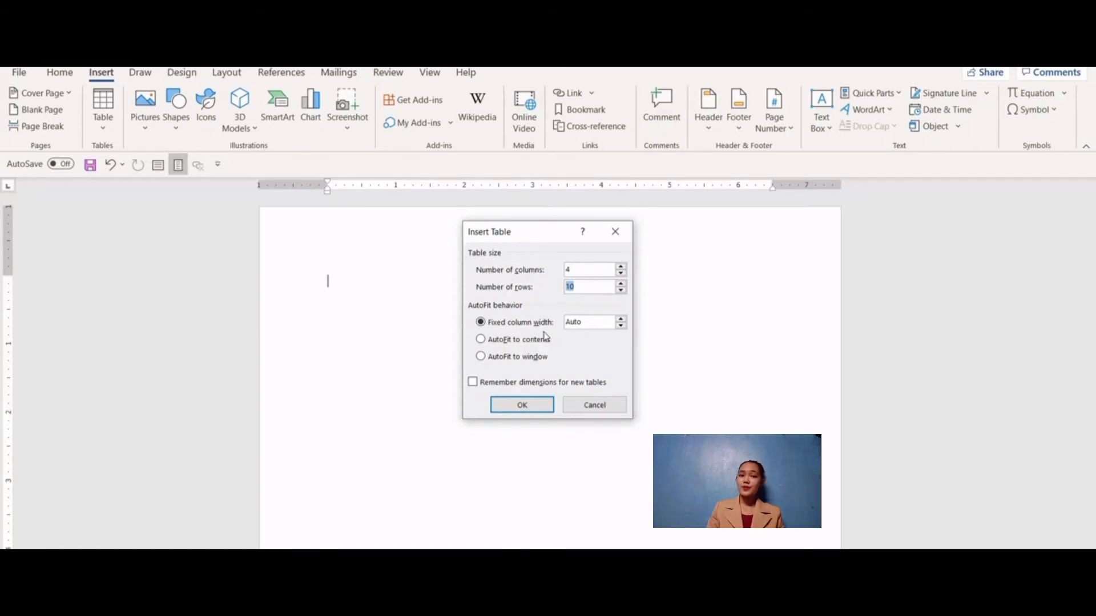
{"action": "left_click", "coordinate": [526, 406]}
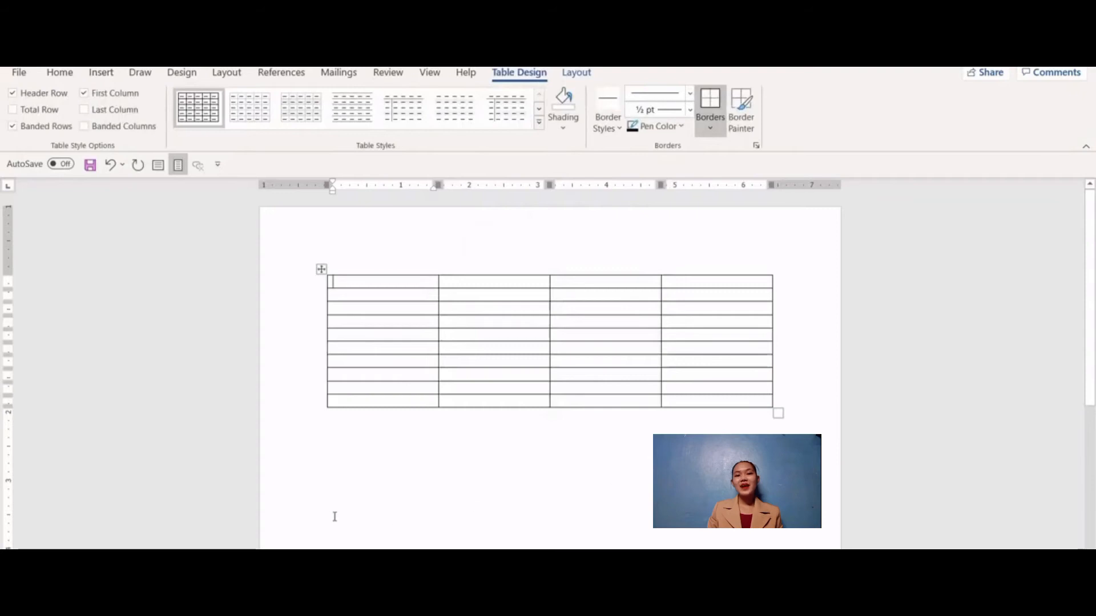
Draw the outer border of a second table, about 6.52" wide and 2.08" high, on a new line below the first table.
{"action": "left_click", "coordinate": [343, 458]}
{"action": "key", "text": "Return"}
{"action": "scroll", "coordinate": [450, 374], "scroll_direction": "down", "scroll_amount": 1}
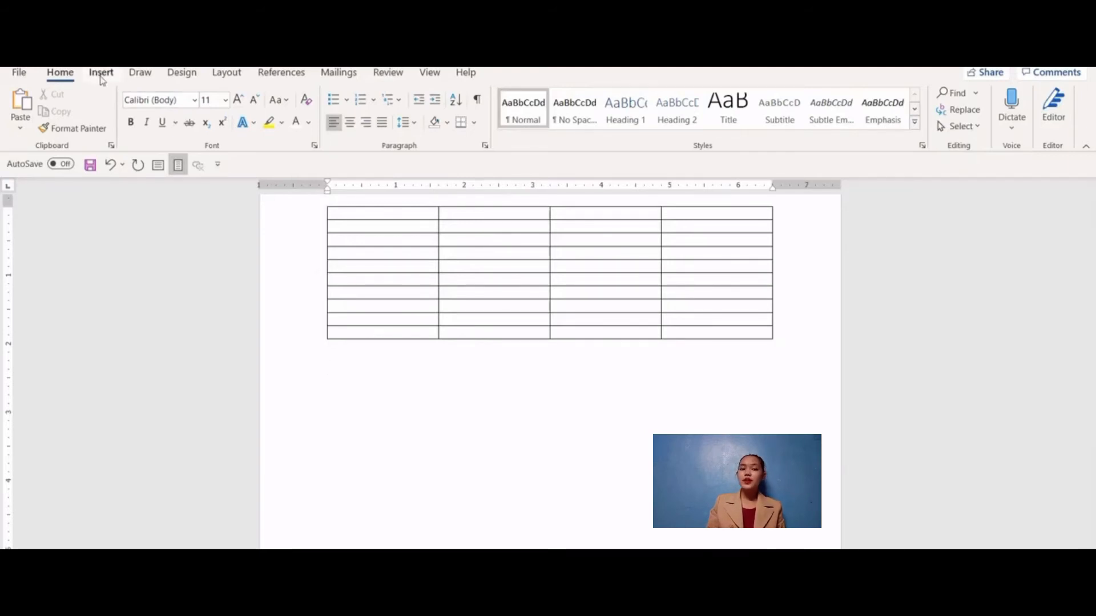
{"action": "left_click", "coordinate": [102, 74]}
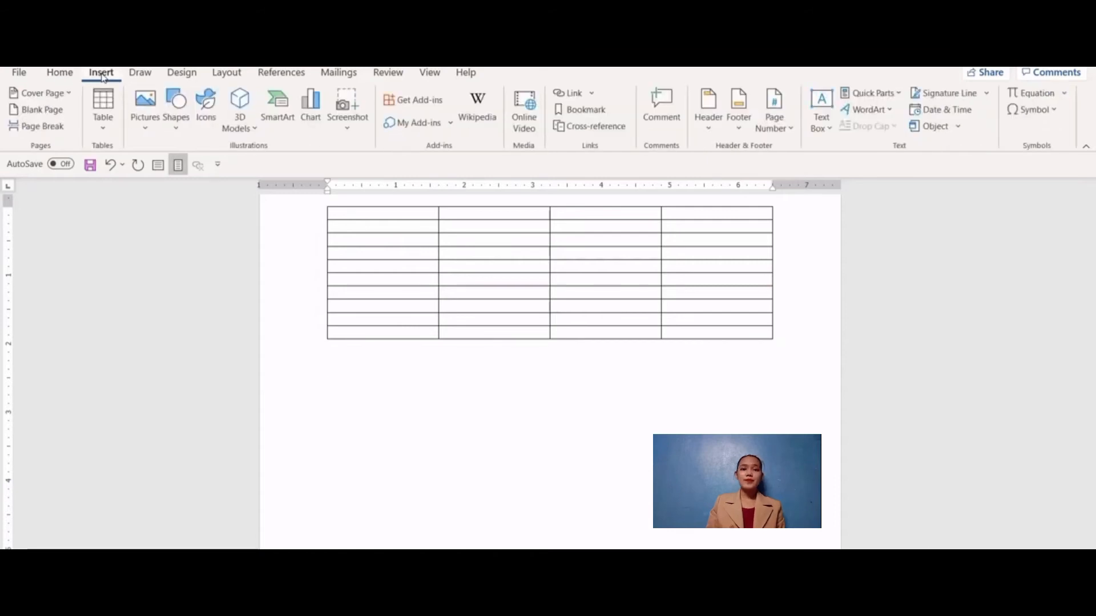
{"action": "left_click", "coordinate": [108, 133]}
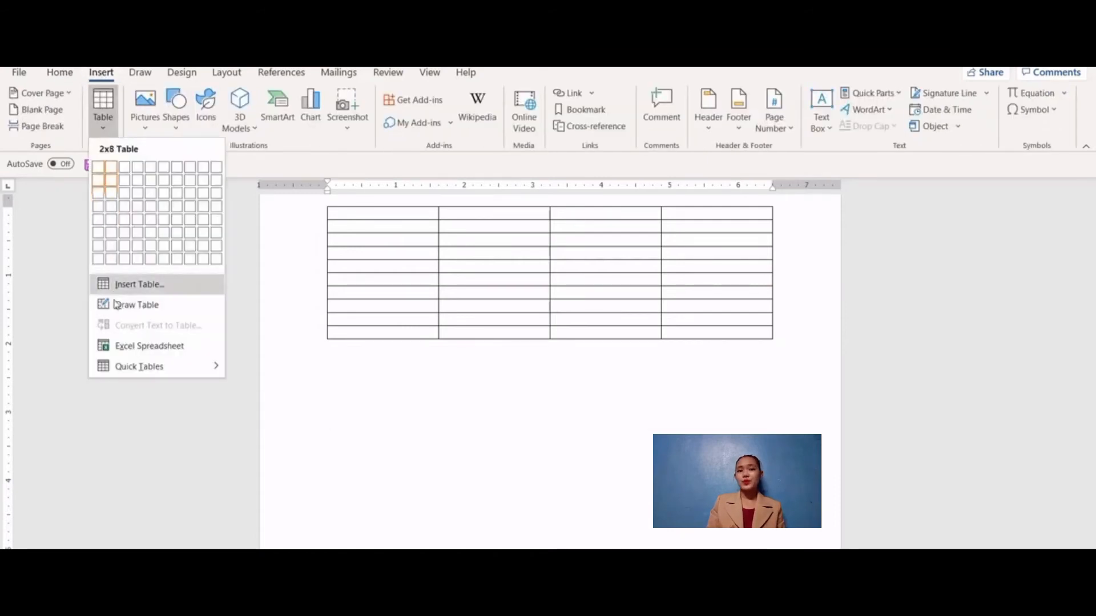
{"action": "left_click", "coordinate": [157, 310]}
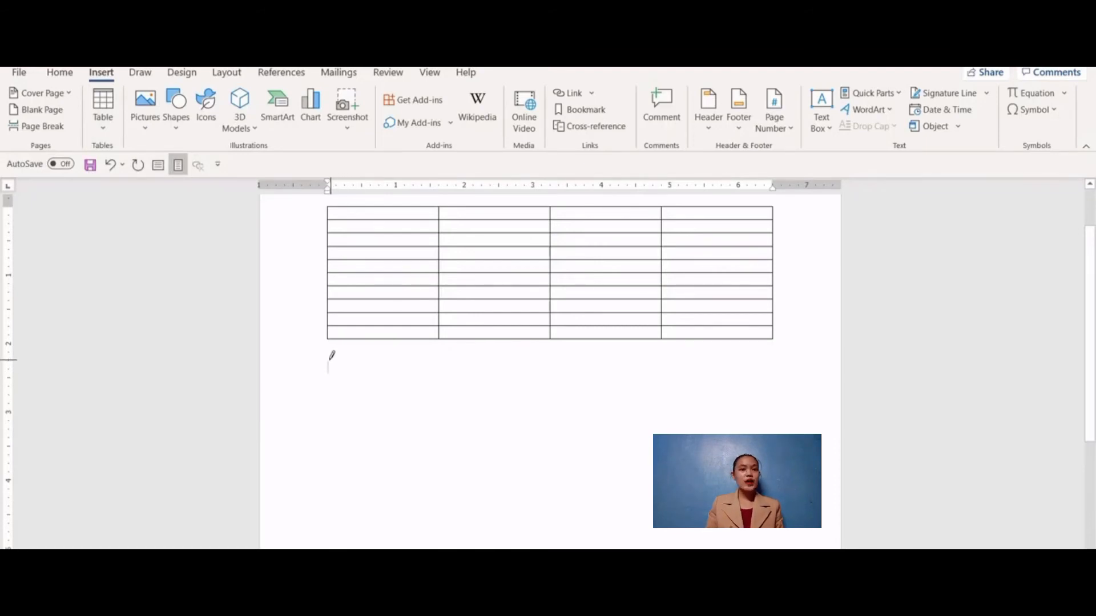
{"action": "mouse_move", "coordinate": [328, 361]}
{"action": "left_mouse_down"}
{"action": "mouse_move", "coordinate": [776, 371]}
{"action": "mouse_move", "coordinate": [772, 503]}
{"action": "left_mouse_up"}
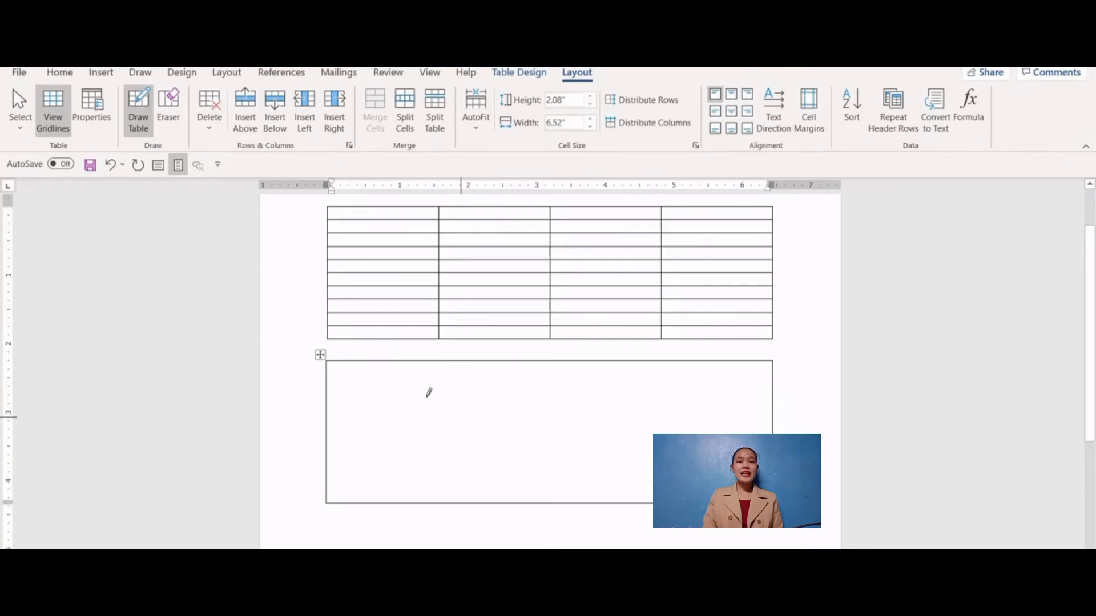
Draw three horizontal lines across the drawn table to divide it into four rows.
{"action": "left_click_drag", "start_coordinate": [327, 383], "coordinate": [771, 380]}
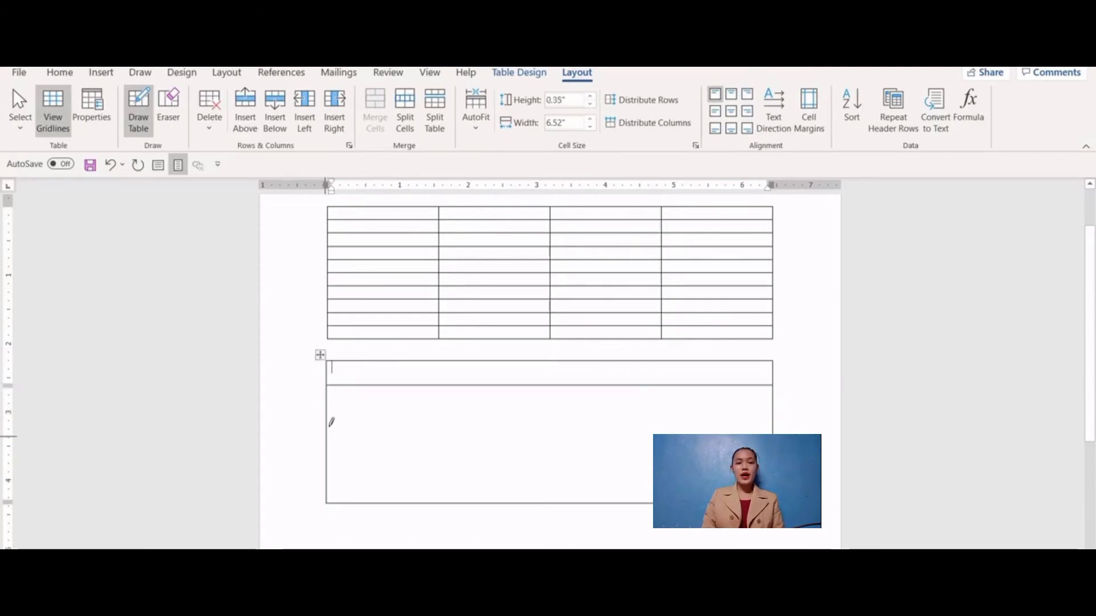
{"action": "left_click_drag", "start_coordinate": [327, 411], "coordinate": [765, 412]}
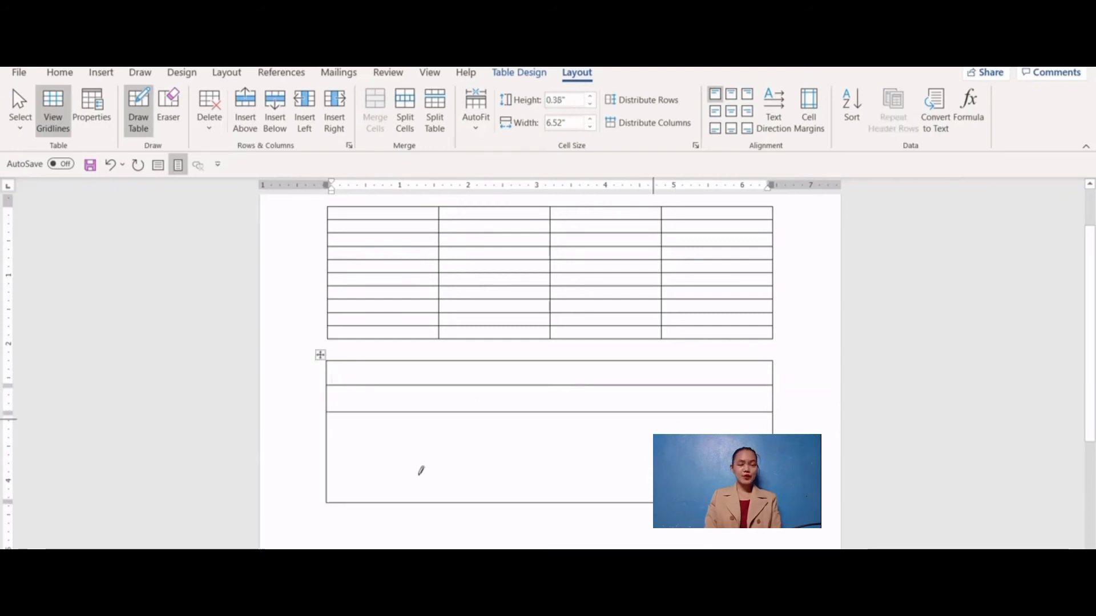
{"action": "left_click_drag", "start_coordinate": [330, 453], "coordinate": [501, 452]}
{"action": "left_click_drag", "start_coordinate": [767, 453], "coordinate": [770, 453]}
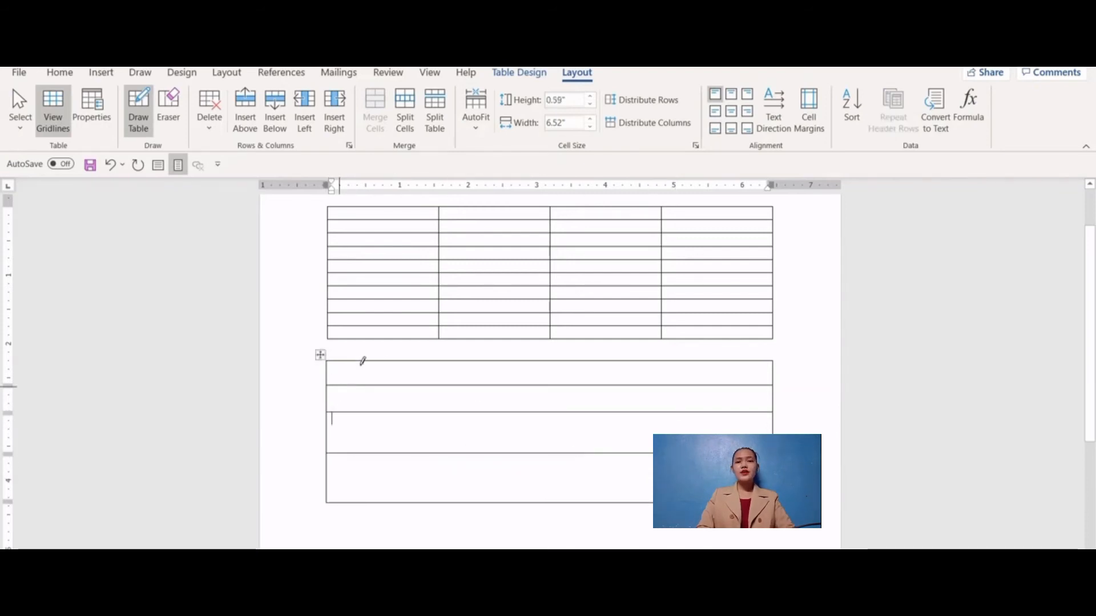
Draw three vertical lines through the second table to form four columns, and leave table drawing mode.
{"action": "mouse_move", "coordinate": [412, 363]}
{"action": "left_mouse_down"}
{"action": "mouse_move", "coordinate": [404, 492]}
{"action": "mouse_move", "coordinate": [415, 496]}
{"action": "left_mouse_up"}
{"action": "left_click_drag", "start_coordinate": [498, 360], "coordinate": [496, 501]}
{"action": "left_click_drag", "start_coordinate": [614, 358], "coordinate": [611, 502]}
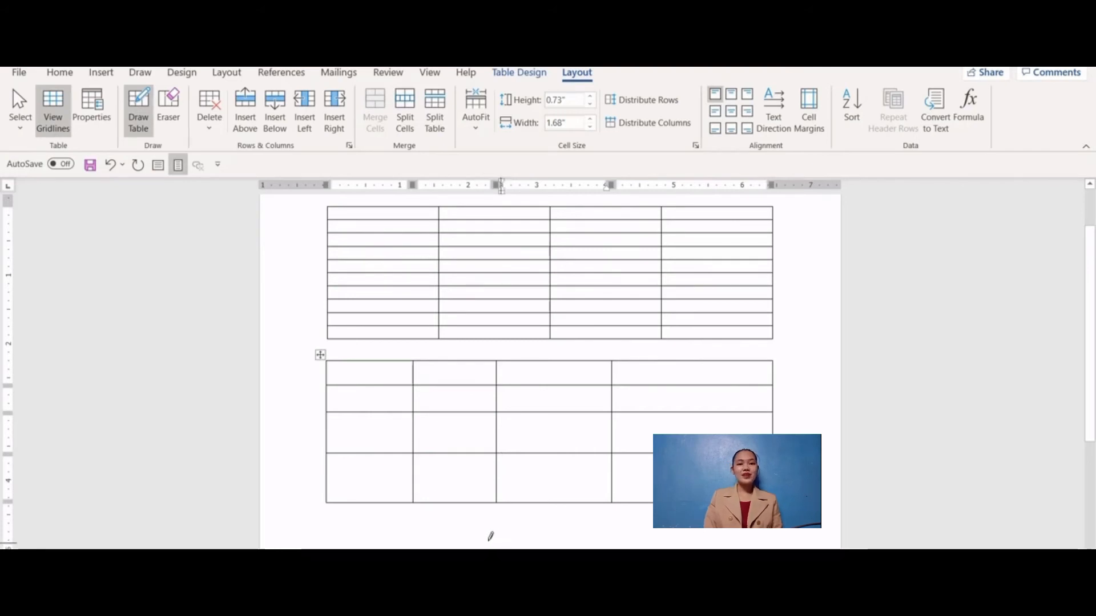
{"action": "left_click", "coordinate": [136, 115]}
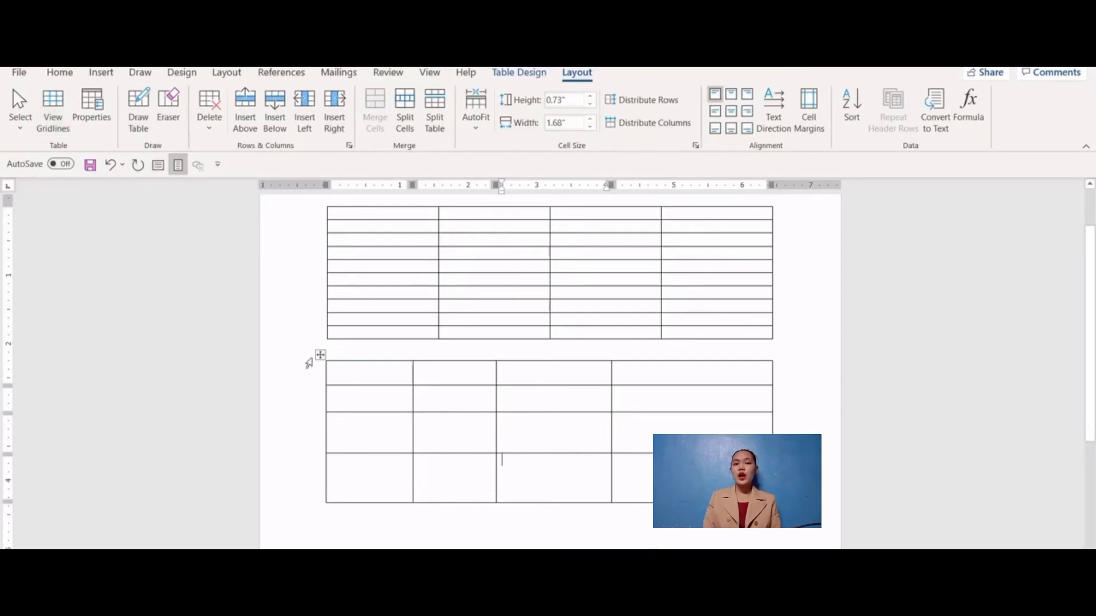
Select the whole drawn table, and after that the whole 10-row table above it.
{"action": "left_click", "coordinate": [320, 355]}
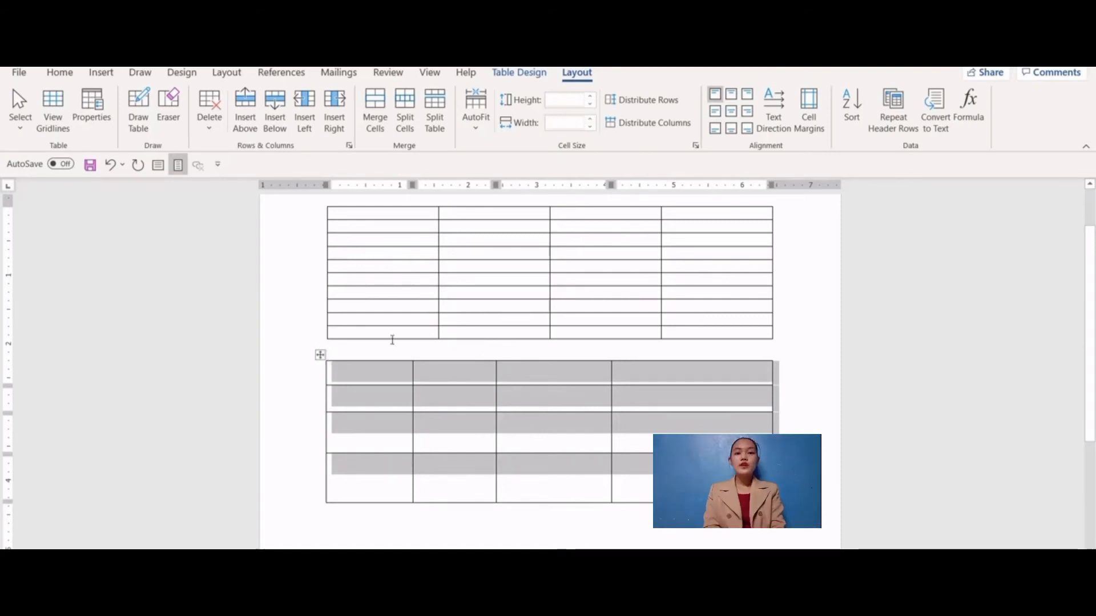
{"action": "scroll", "coordinate": [391, 340], "scroll_direction": "up", "scroll_amount": 2}
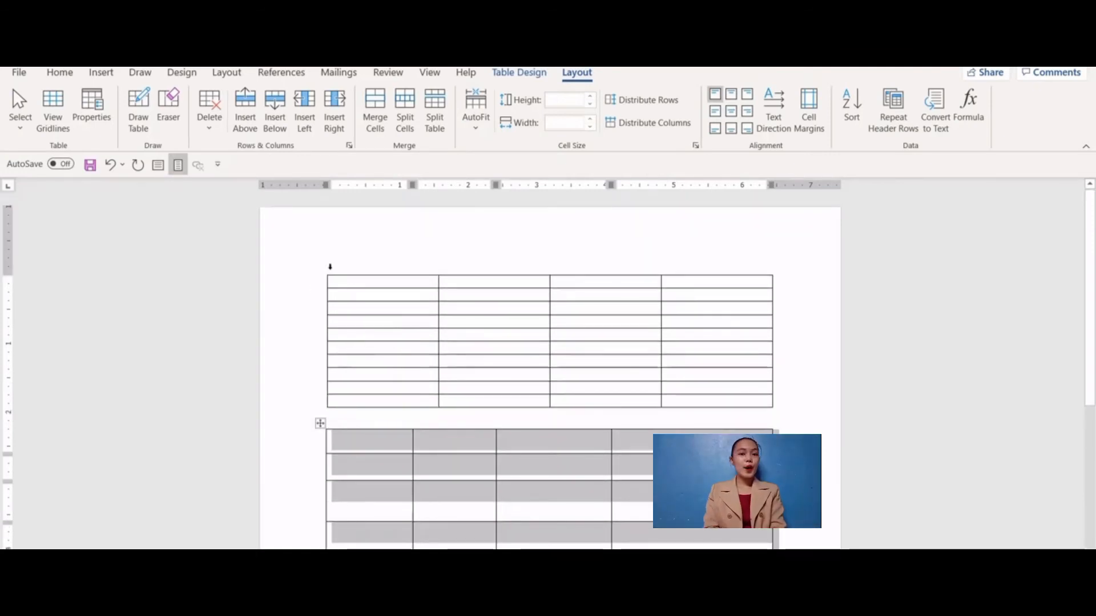
{"action": "left_click", "coordinate": [345, 281]}
{"action": "left_click", "coordinate": [321, 270]}
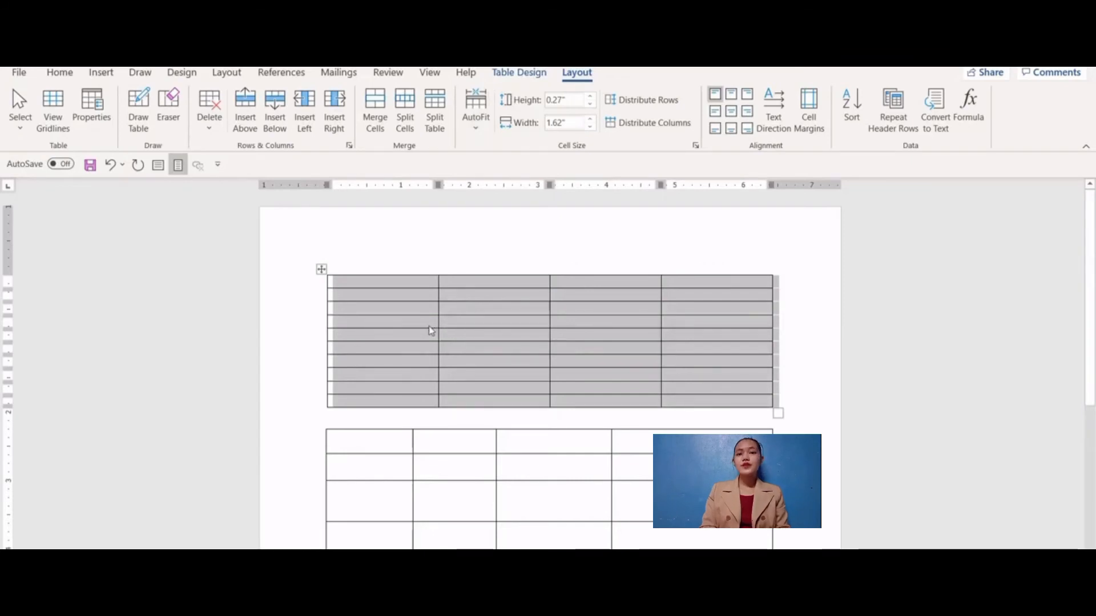
Apply the light blue grid table style with a solid header row and banded rows to the upper table.
{"action": "left_click", "coordinate": [516, 74]}
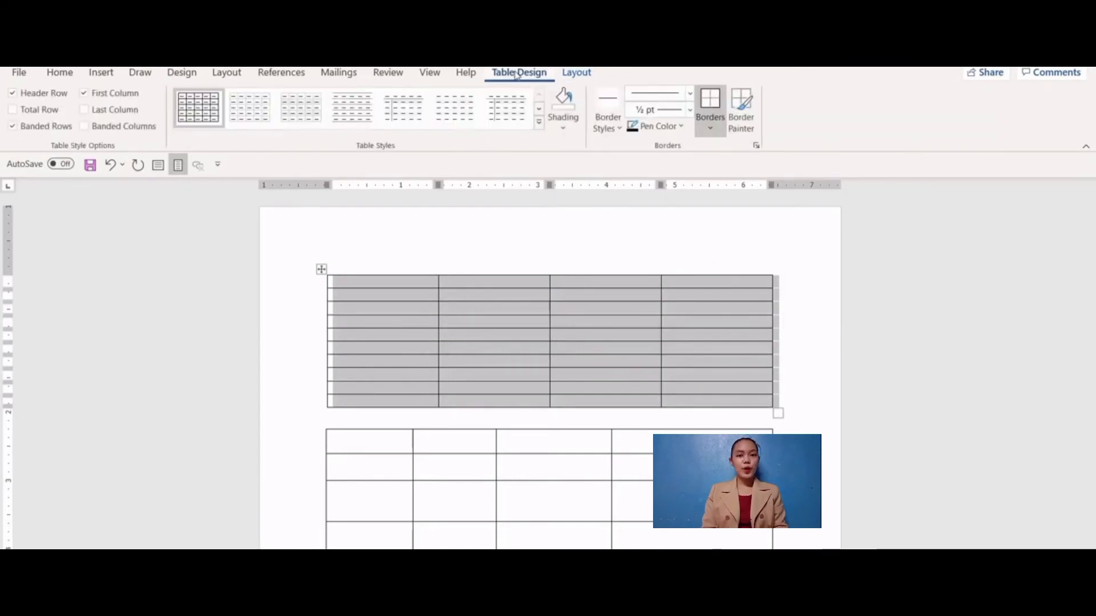
{"action": "left_click", "coordinate": [577, 73]}
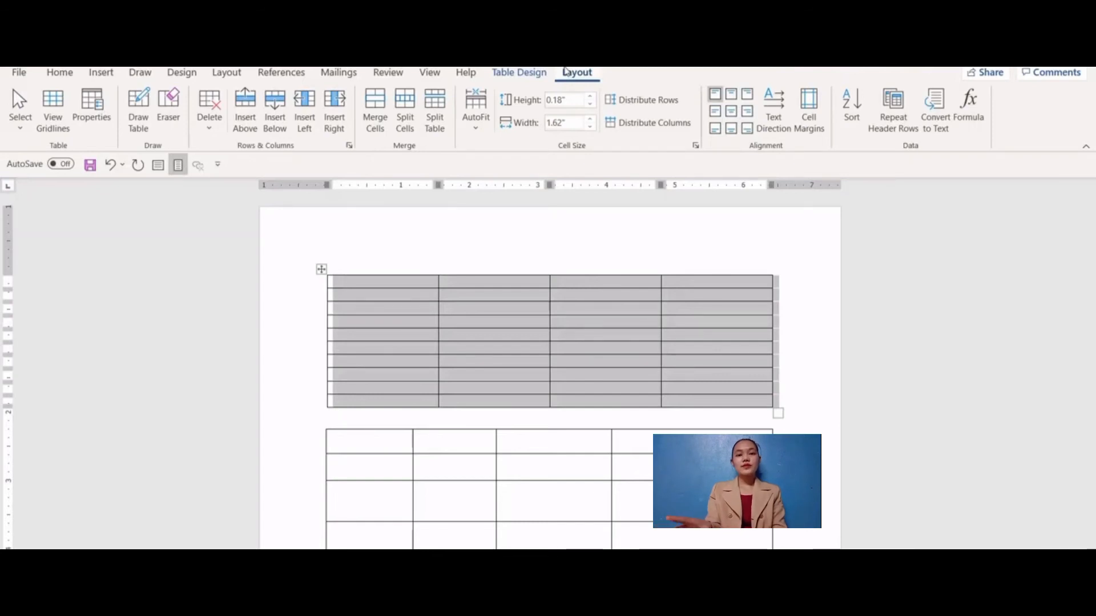
{"action": "left_click", "coordinate": [510, 73]}
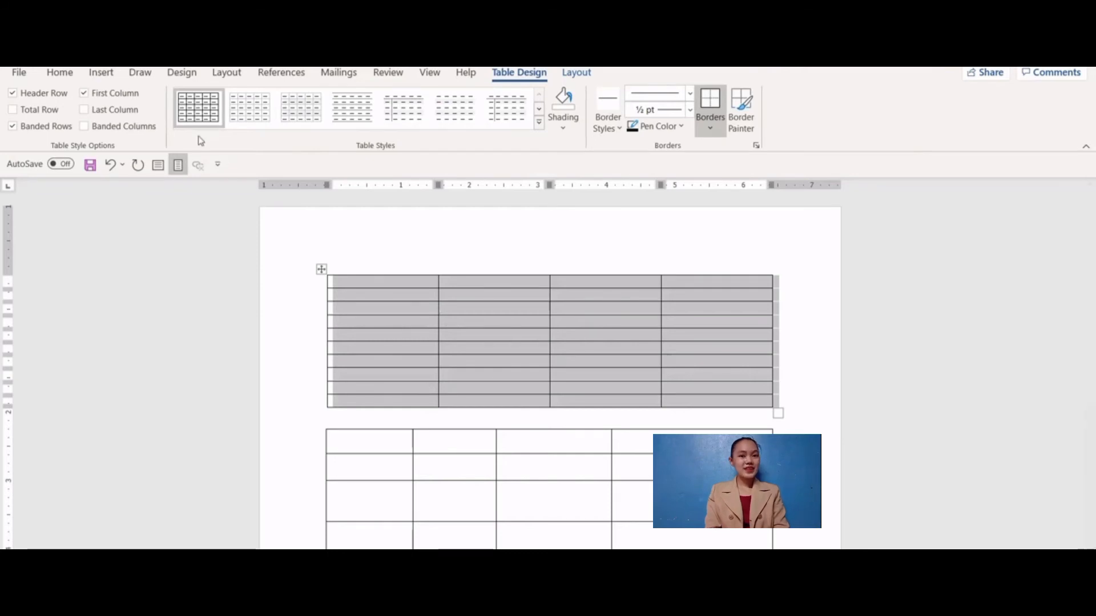
{"action": "left_click", "coordinate": [539, 124]}
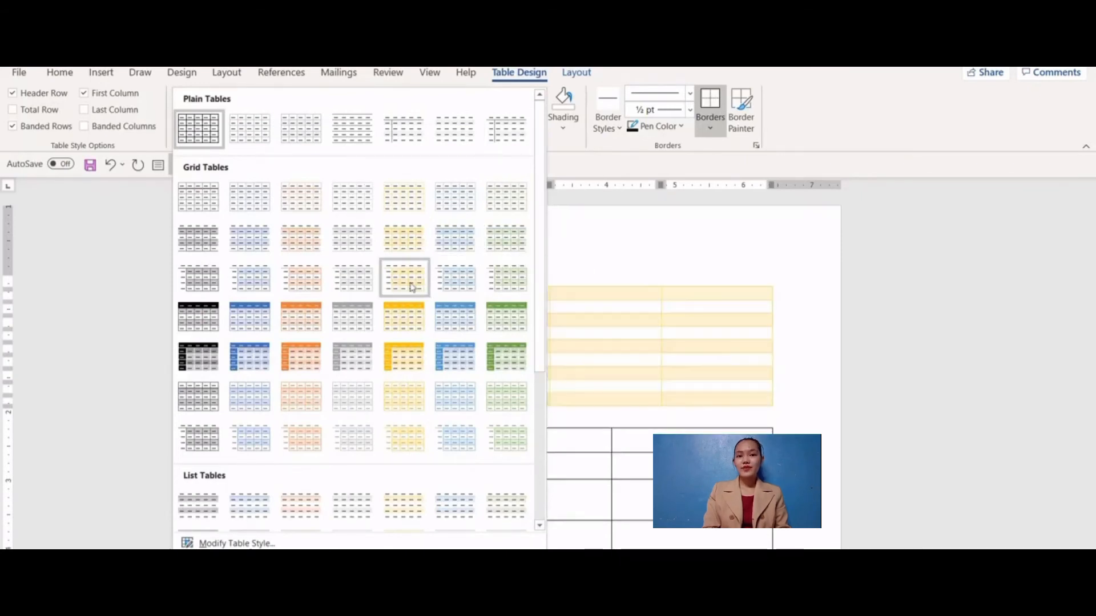
{"action": "left_click", "coordinate": [463, 323]}
{"action": "left_click", "coordinate": [814, 333]}
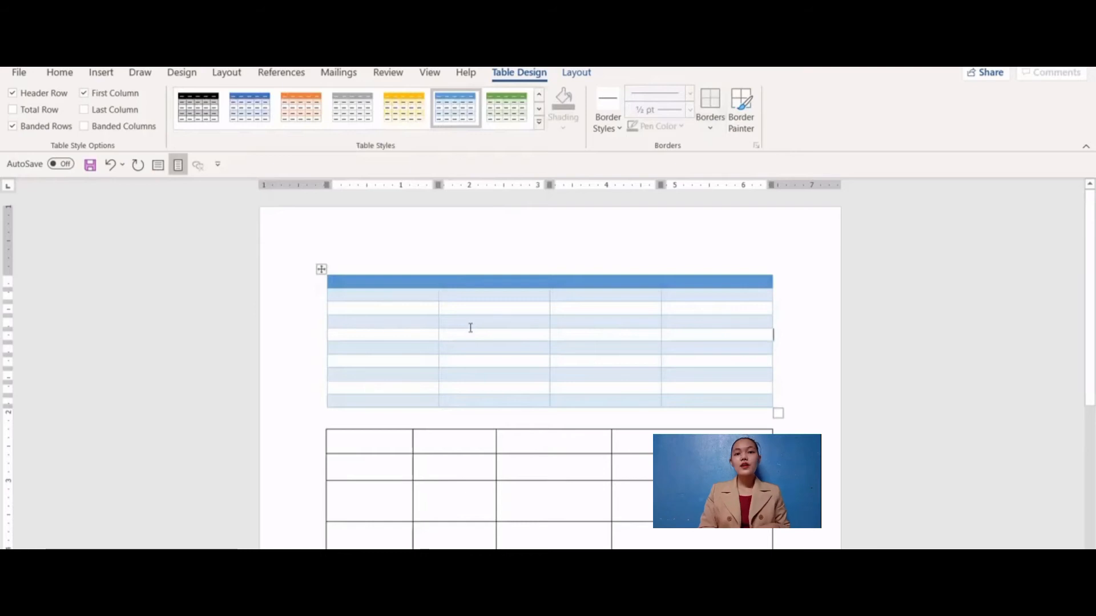
Shade the header row of the styled table with a dark blue-gray theme color.
{"action": "mouse_move", "coordinate": [319, 288]}
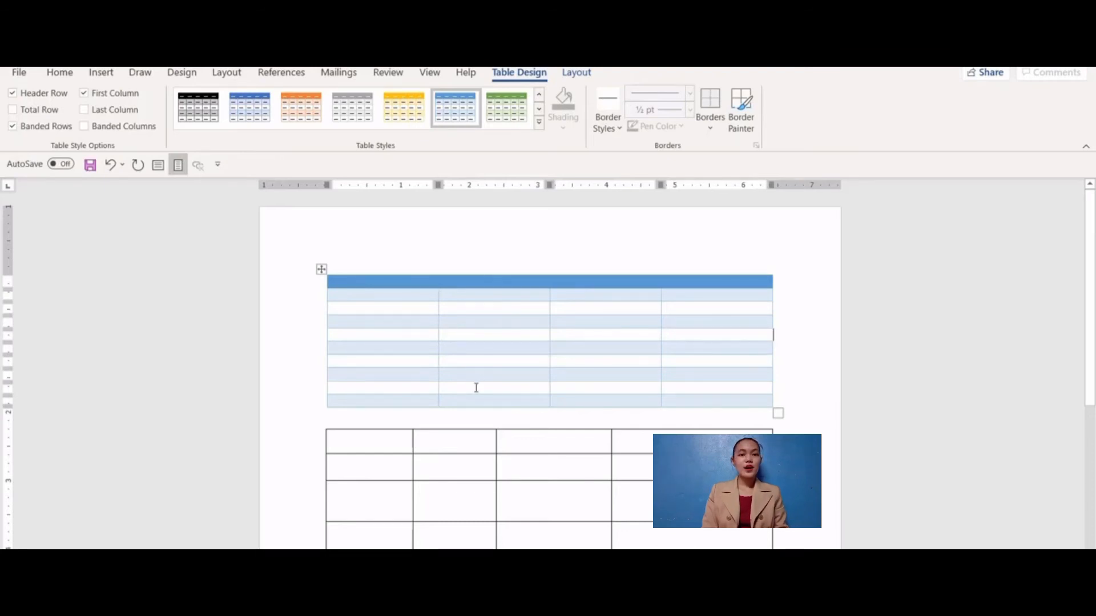
{"action": "left_click", "coordinate": [306, 290]}
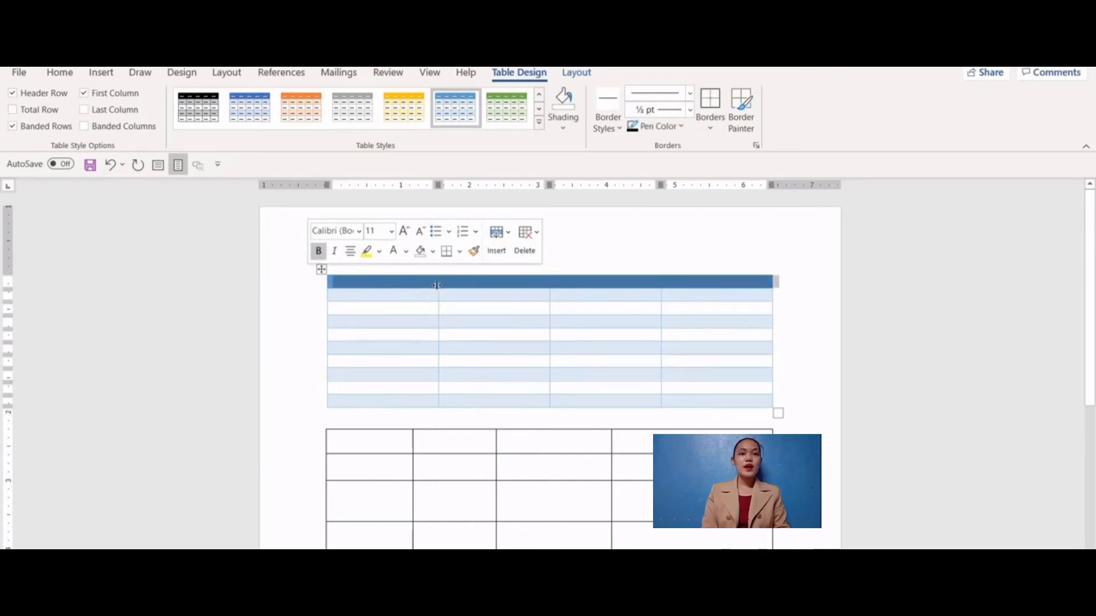
{"action": "left_click", "coordinate": [564, 127]}
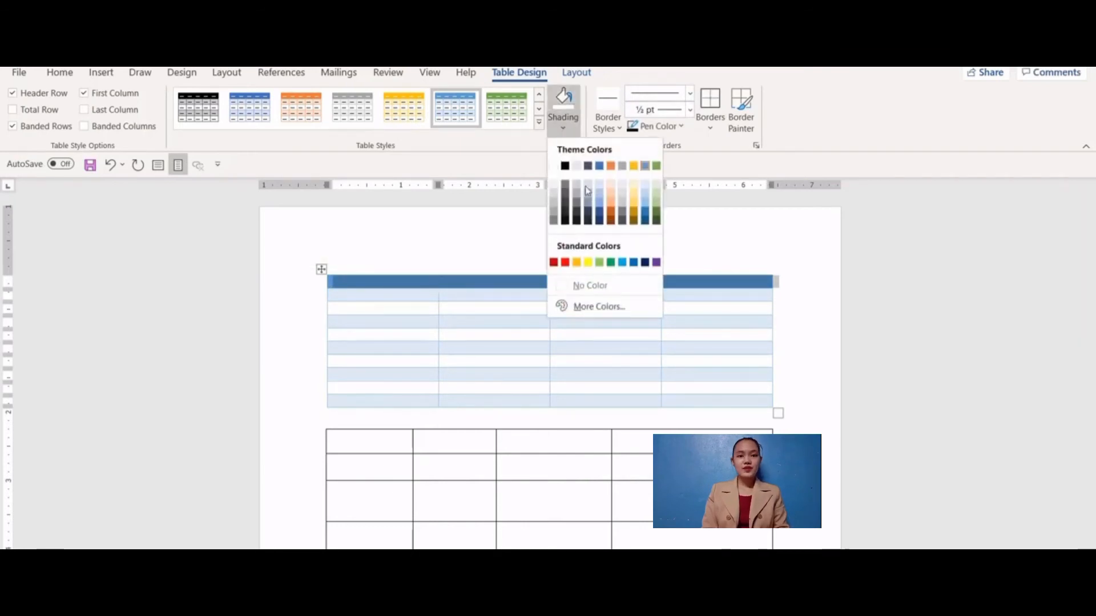
{"action": "left_click", "coordinate": [589, 216]}
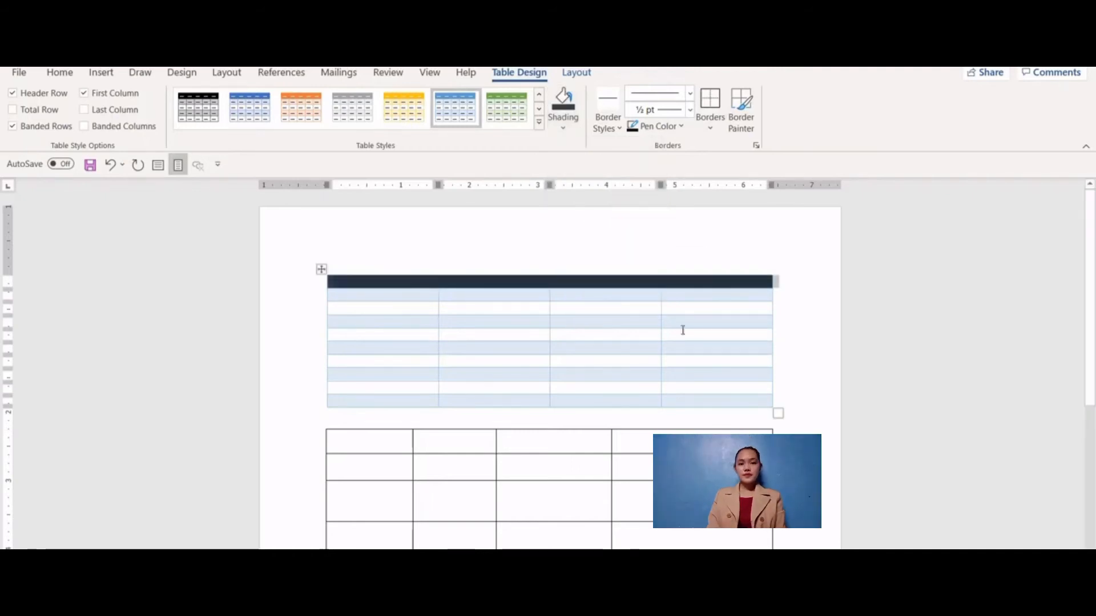
Enter the column headings North, South, East and West in the header row of the styled table.
{"action": "left_click", "coordinate": [401, 301]}
{"action": "left_click", "coordinate": [366, 282]}
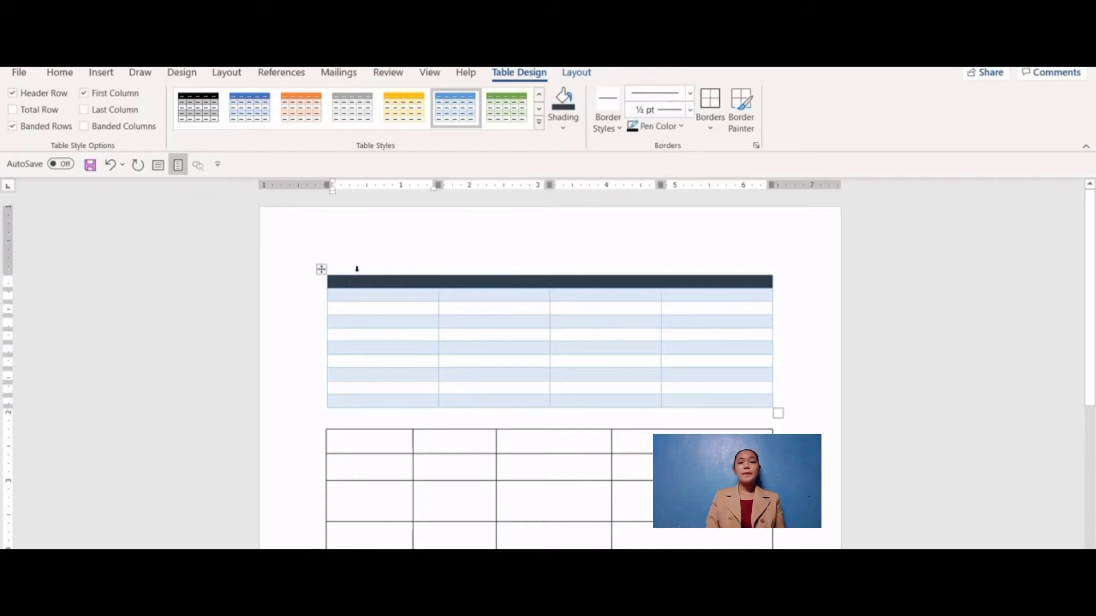
{"action": "type", "text": "North"}
{"action": "key", "text": "Tab"}
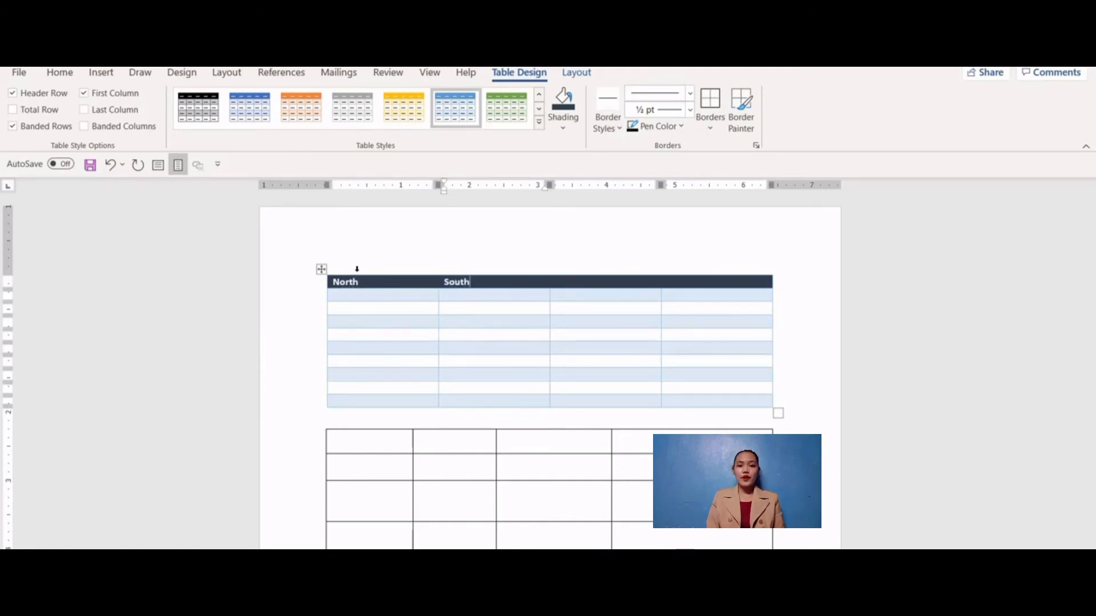
{"action": "type", "text": "East"}
{"action": "key", "text": "Tab"}
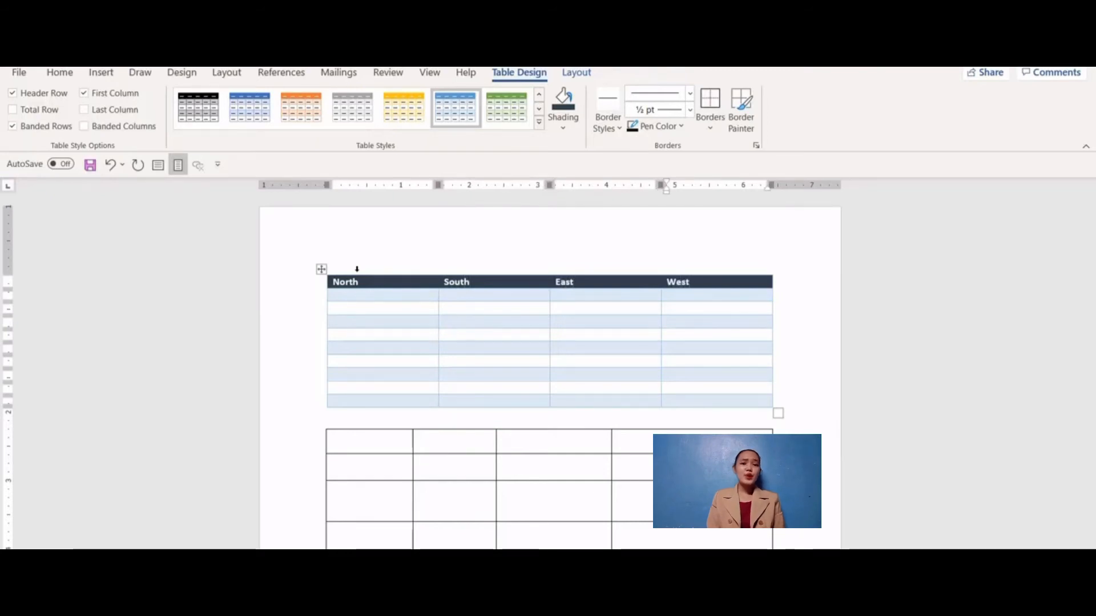
Move the cursor cell by cell from the West heading through the empty rows below.
{"action": "key", "text": "Tab"}
{"action": "key", "text": "Tab"}
{"action": "key", "text": "Tab"}
{"action": "key", "text": "Tab"}
{"action": "key", "text": "Tab"}
{"action": "key", "text": "Tab"}
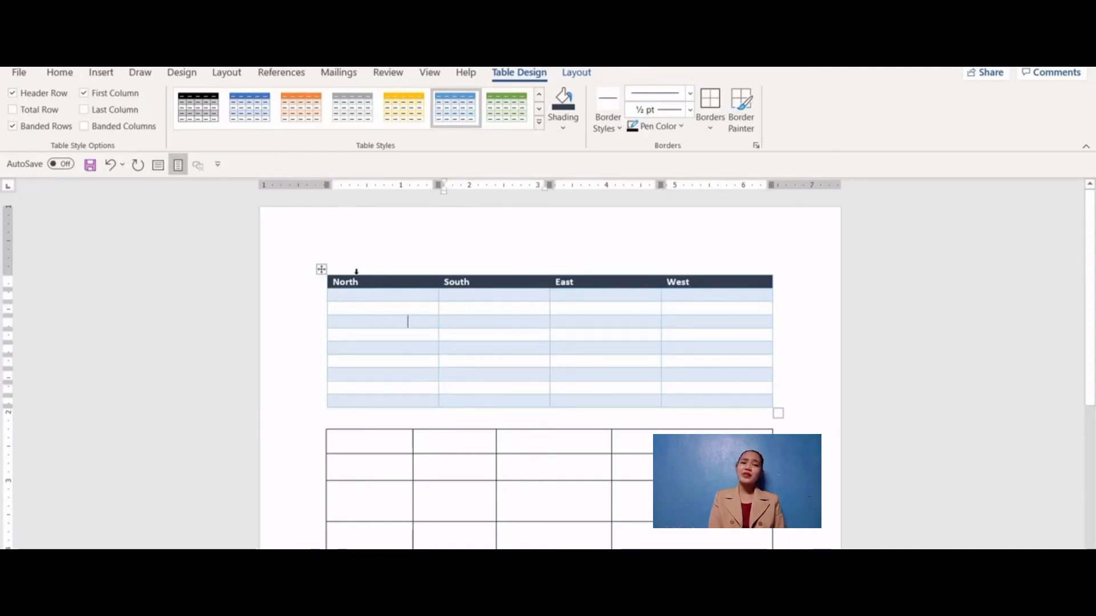
Add an extra line in the North header cell and remove it again.
{"action": "left_click", "coordinate": [367, 282]}
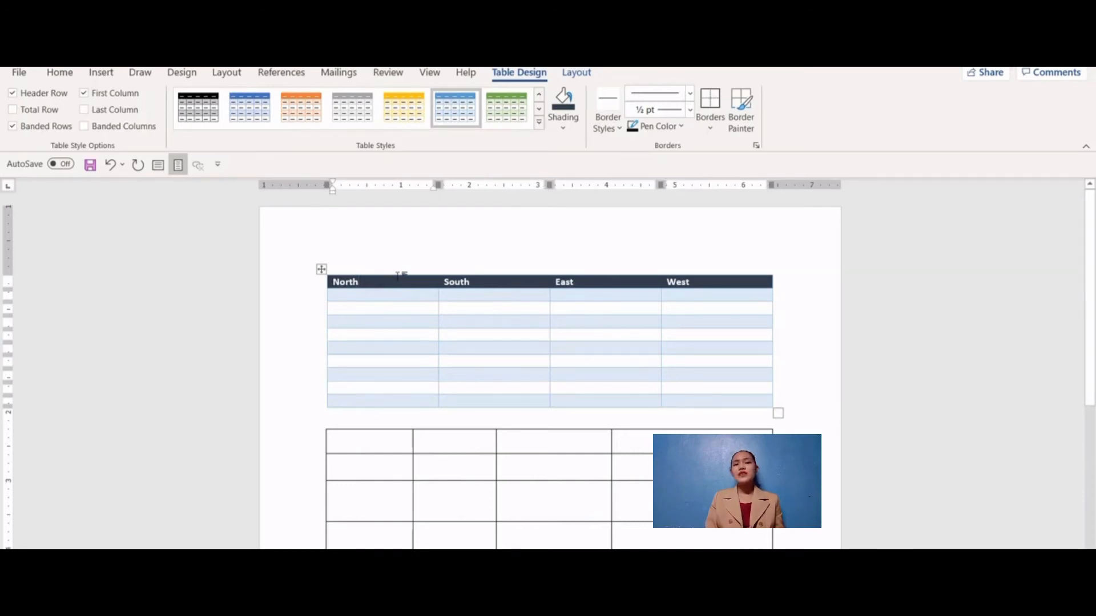
{"action": "key", "text": "Return"}
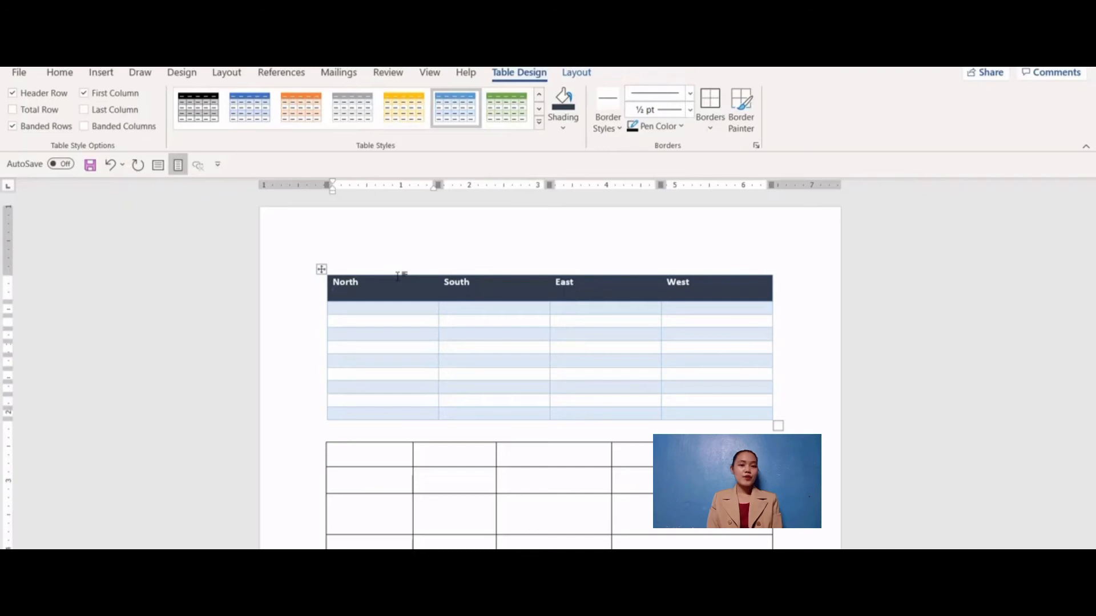
{"action": "key", "text": "BackSpace"}
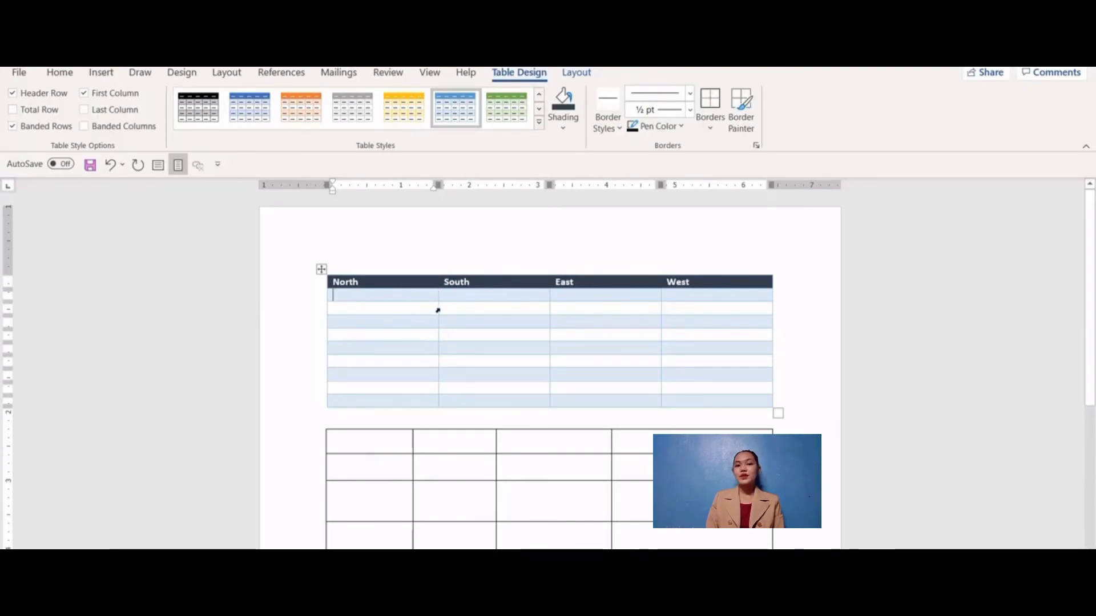
Narrow the North column slightly by shifting its border with the South column.
{"action": "mouse_move", "coordinate": [438, 308]}
{"action": "left_mouse_down"}
{"action": "mouse_move", "coordinate": [387, 308]}
{"action": "mouse_move", "coordinate": [470, 314]}
{"action": "mouse_move", "coordinate": [430, 313]}
{"action": "left_mouse_up"}
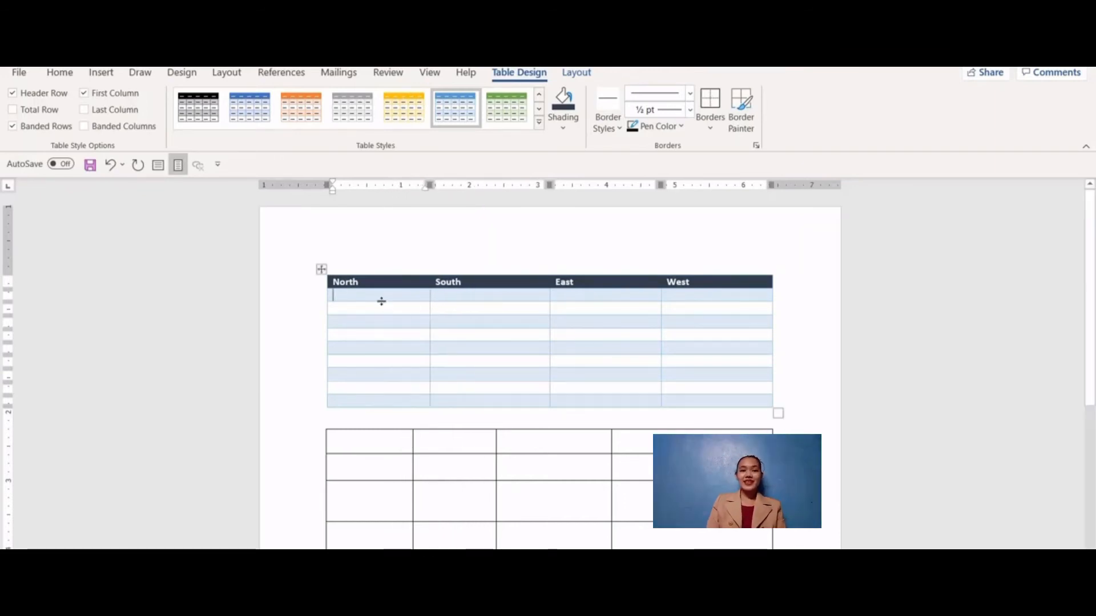
Increase the height of the first row below the table's headings slightly.
{"action": "mouse_move", "coordinate": [385, 301]}
{"action": "left_mouse_down"}
{"action": "mouse_move", "coordinate": [385, 333]}
{"action": "mouse_move", "coordinate": [389, 305]}
{"action": "left_mouse_up"}
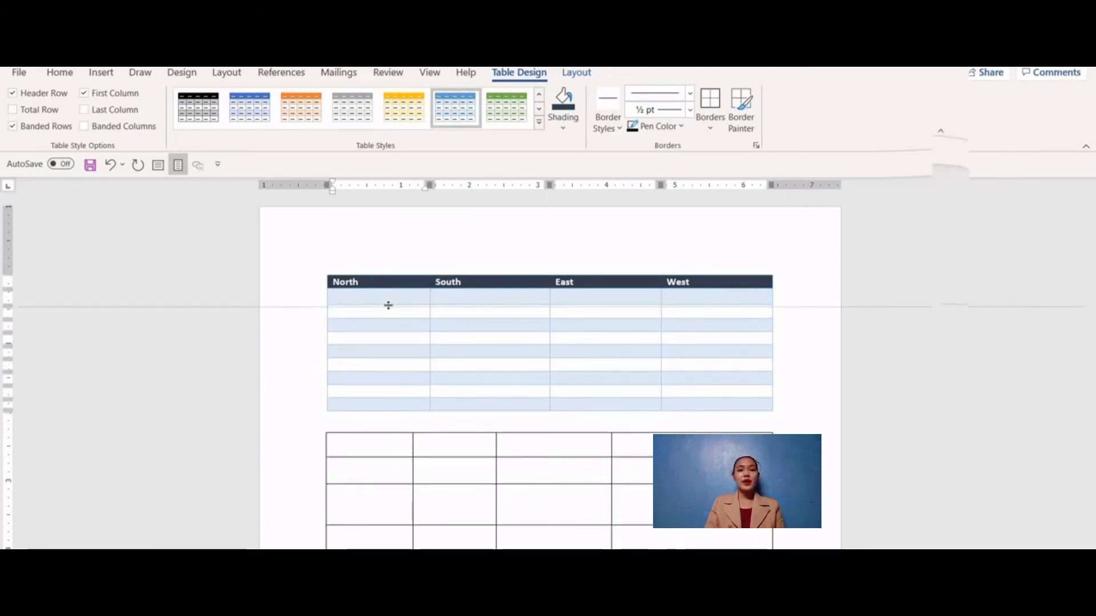
{"action": "left_click_drag", "start_coordinate": [388, 305], "coordinate": [388, 306]}
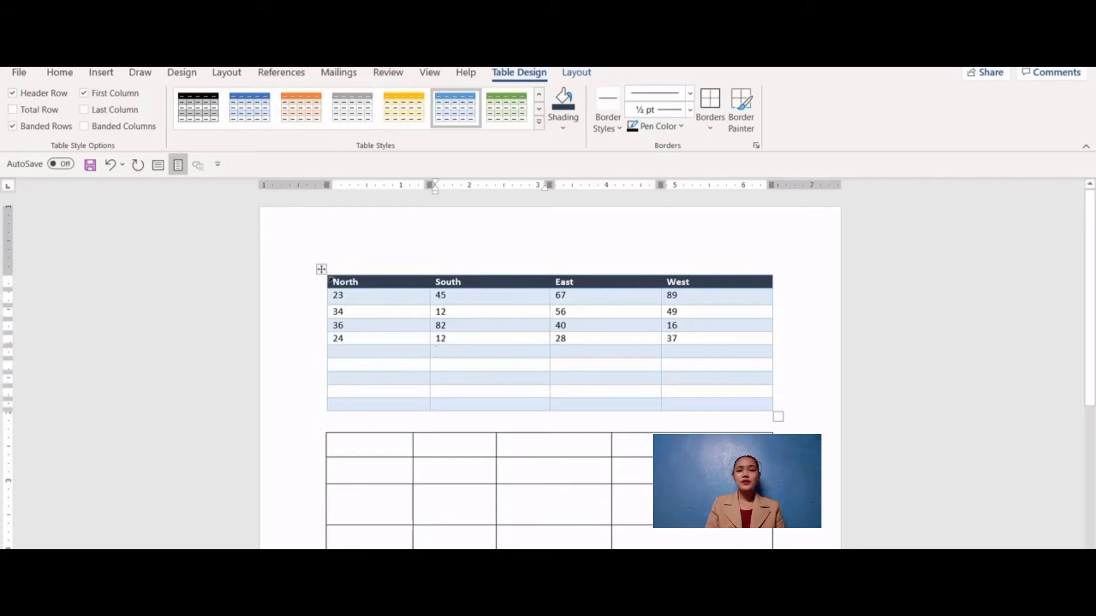
Try the styled table with and without banded rows, and switch its banded columns on and back off.
{"action": "left_click", "coordinate": [321, 268]}
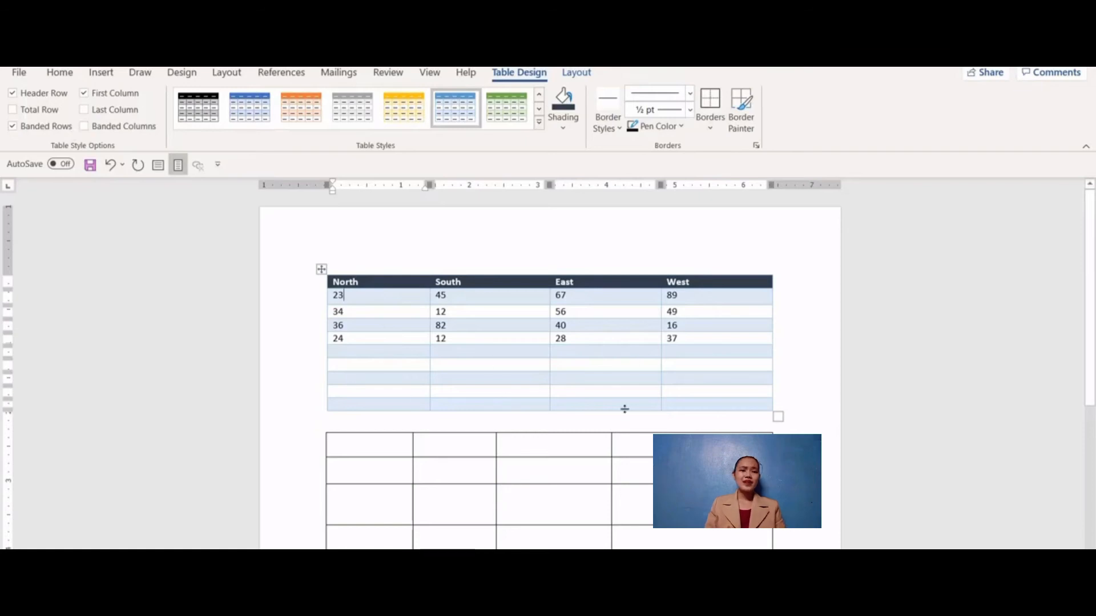
{"action": "left_click", "coordinate": [13, 126]}
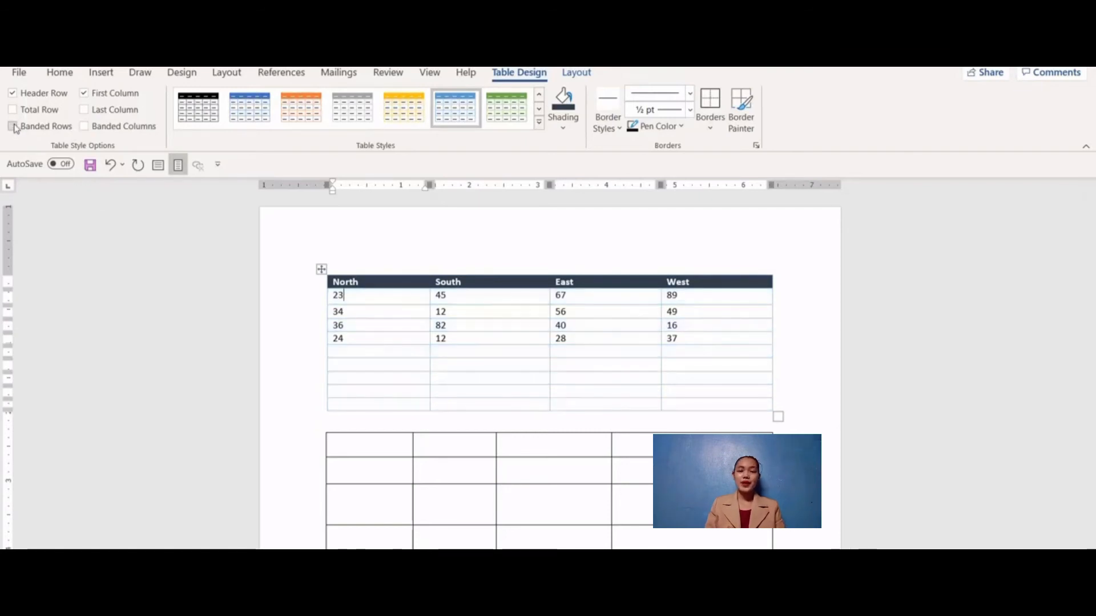
{"action": "left_click", "coordinate": [13, 127]}
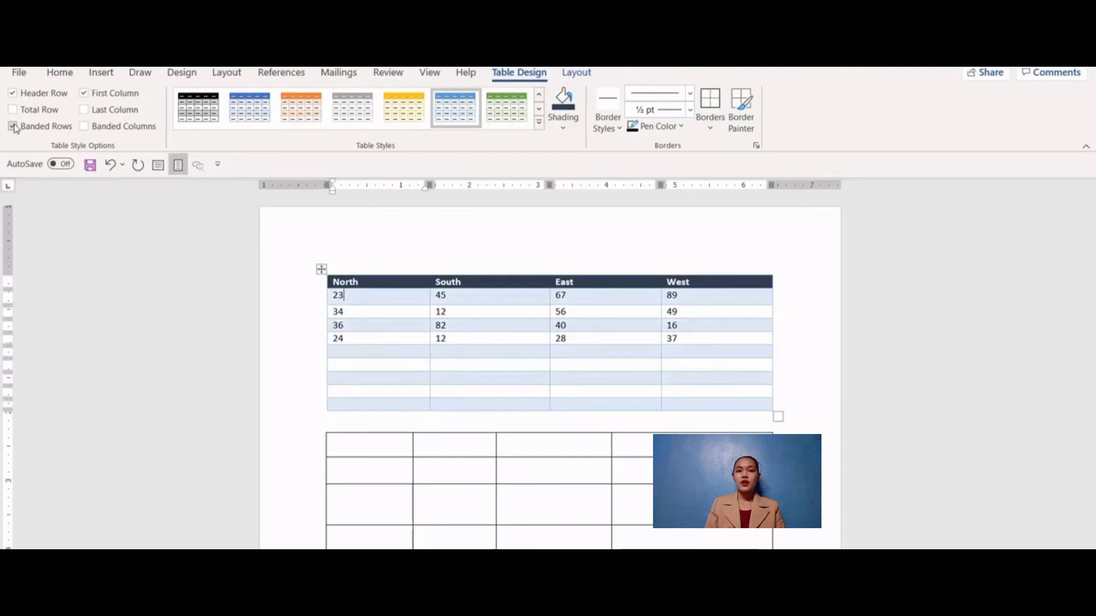
{"action": "left_click", "coordinate": [14, 127]}
{"action": "left_click", "coordinate": [86, 126]}
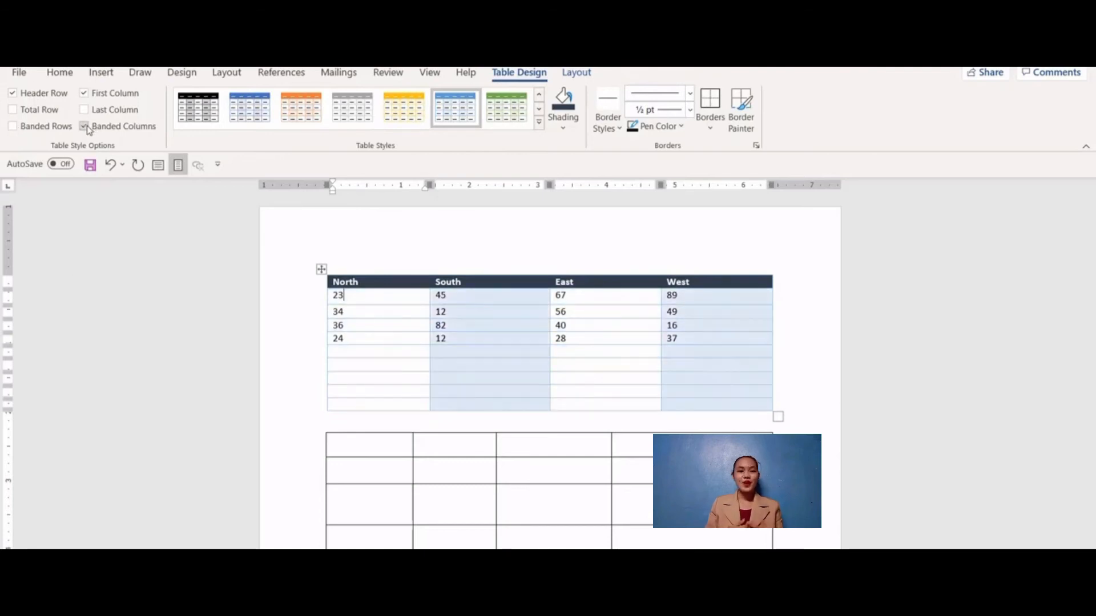
{"action": "left_click", "coordinate": [86, 126]}
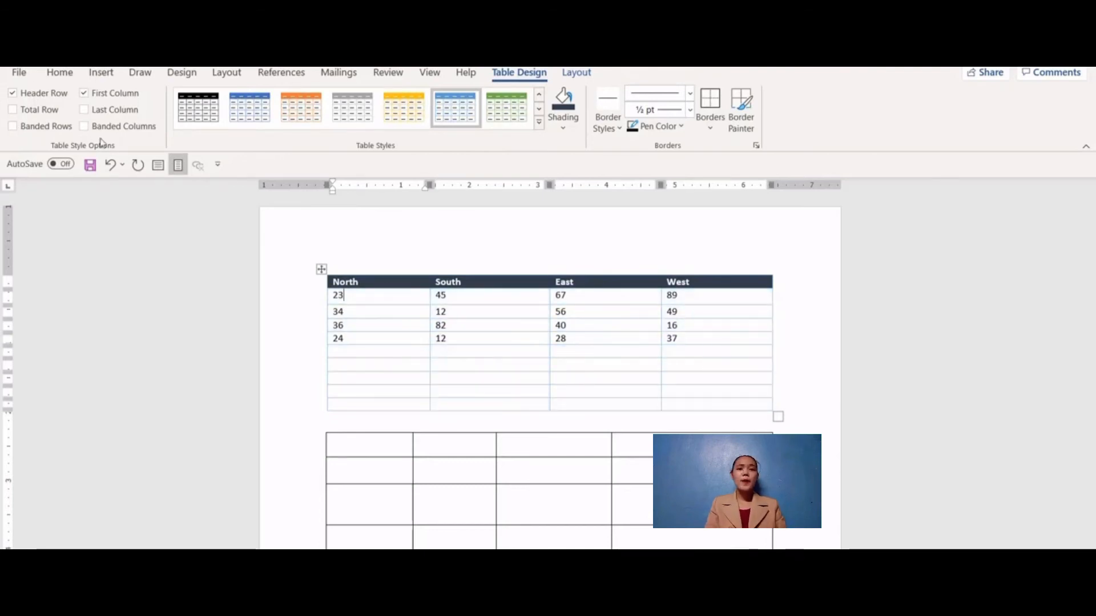
Try the Last Column and Total Row style options on the table, switch both off and restore the banded rows.
{"action": "left_click", "coordinate": [86, 110]}
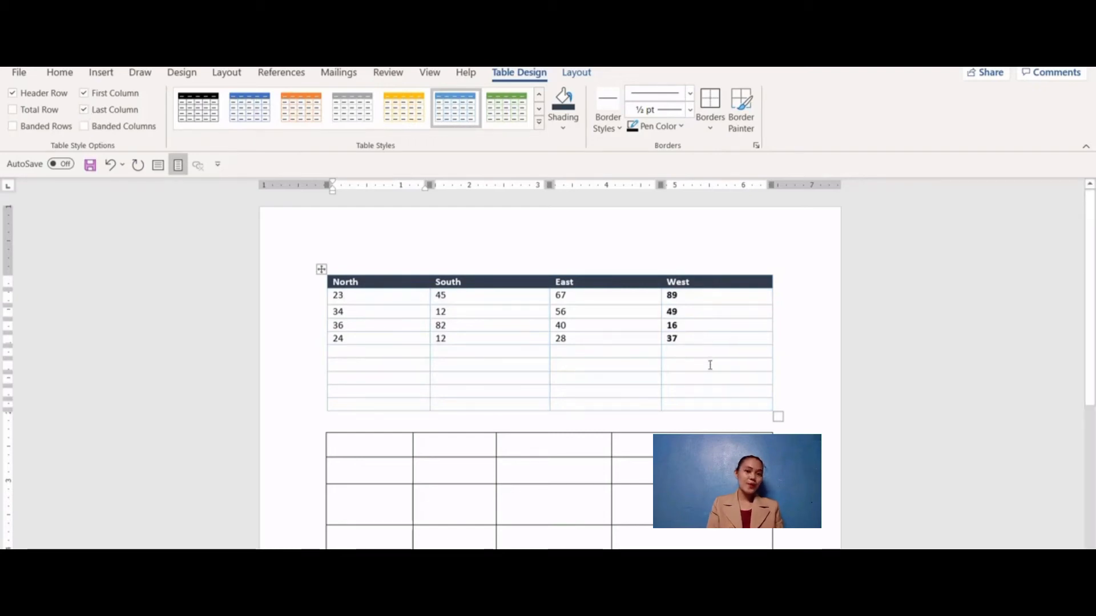
{"action": "left_click", "coordinate": [84, 110]}
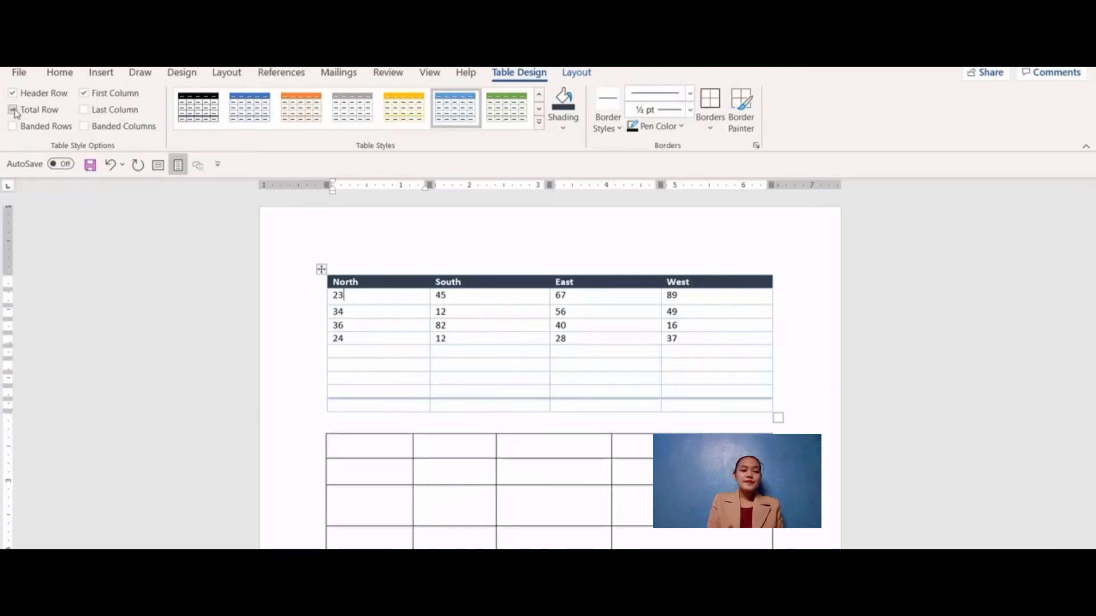
{"action": "left_click", "coordinate": [12, 126]}
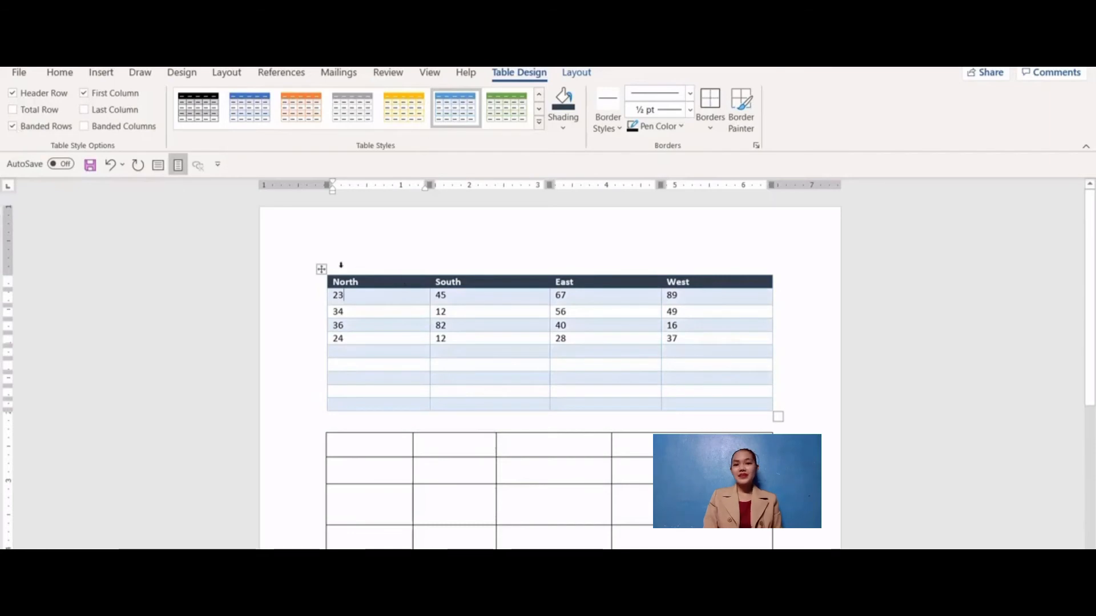
Apply a 2 ¼ pt dark green single-line border to the outside of the whole North–West table.
{"action": "left_click", "coordinate": [321, 269]}
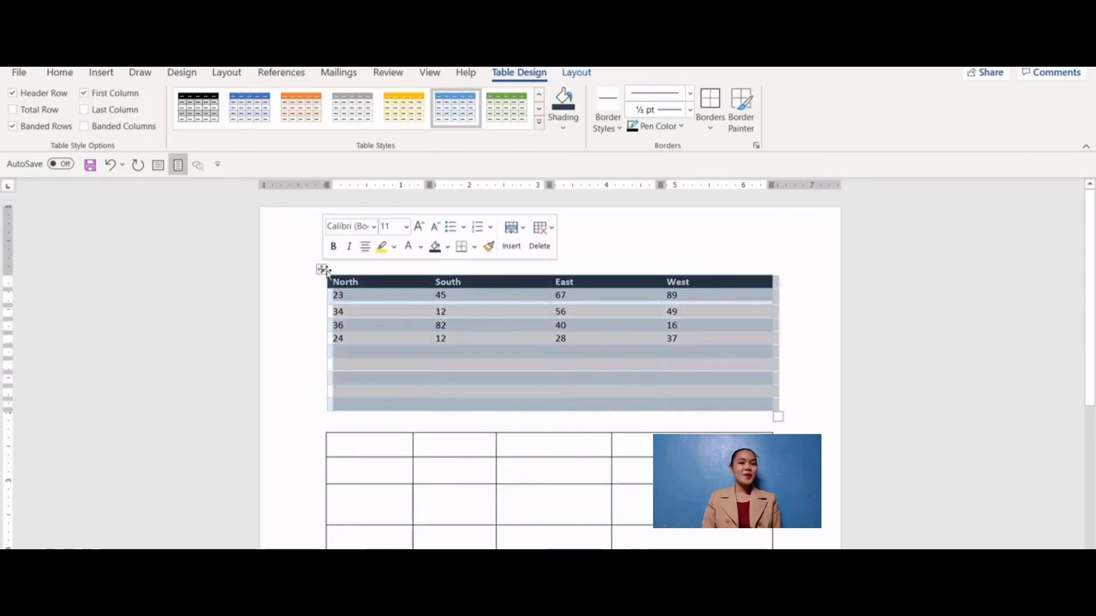
{"action": "left_click", "coordinate": [613, 351]}
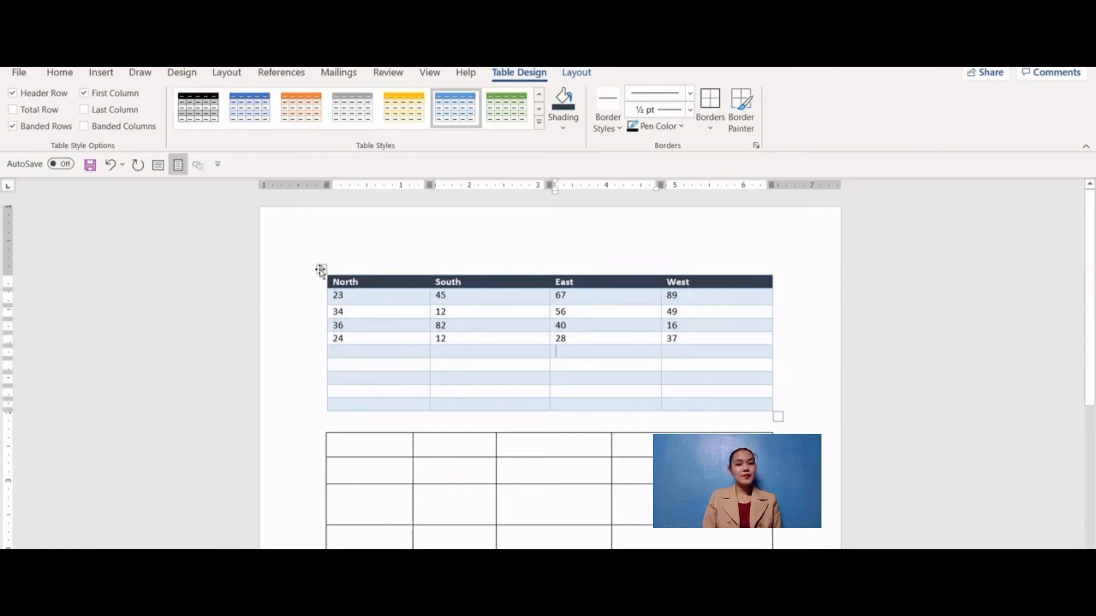
{"action": "left_click", "coordinate": [322, 269]}
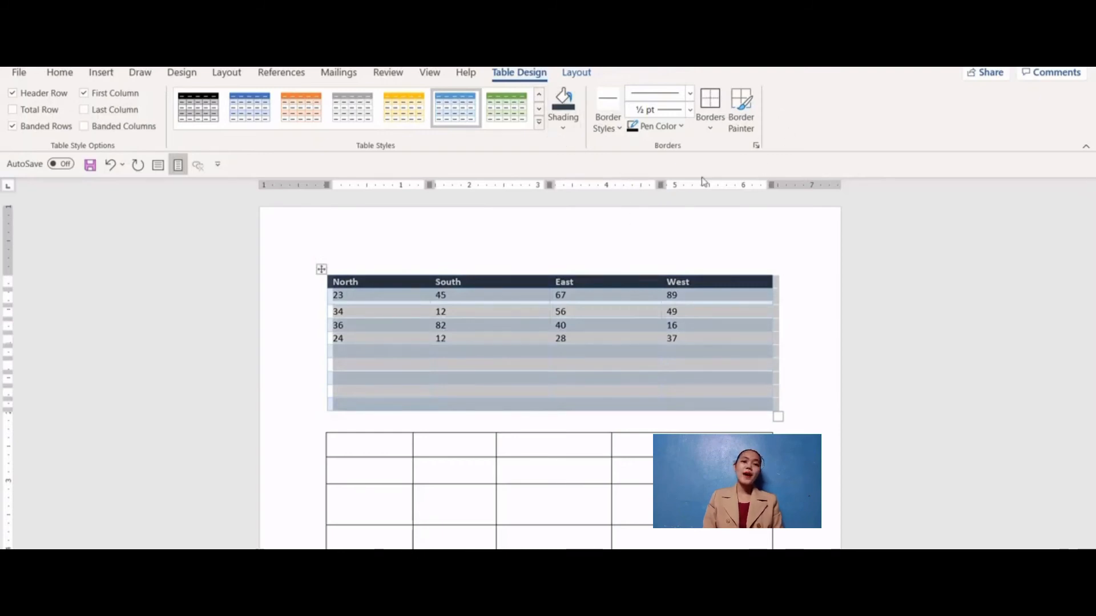
{"action": "left_click", "coordinate": [690, 94]}
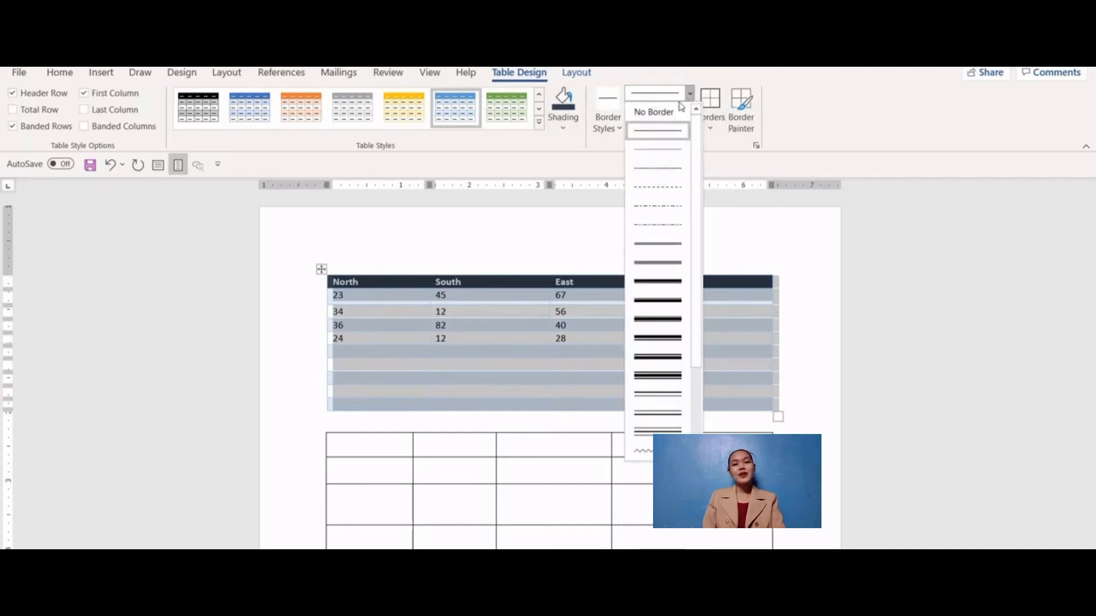
{"action": "left_click", "coordinate": [670, 150]}
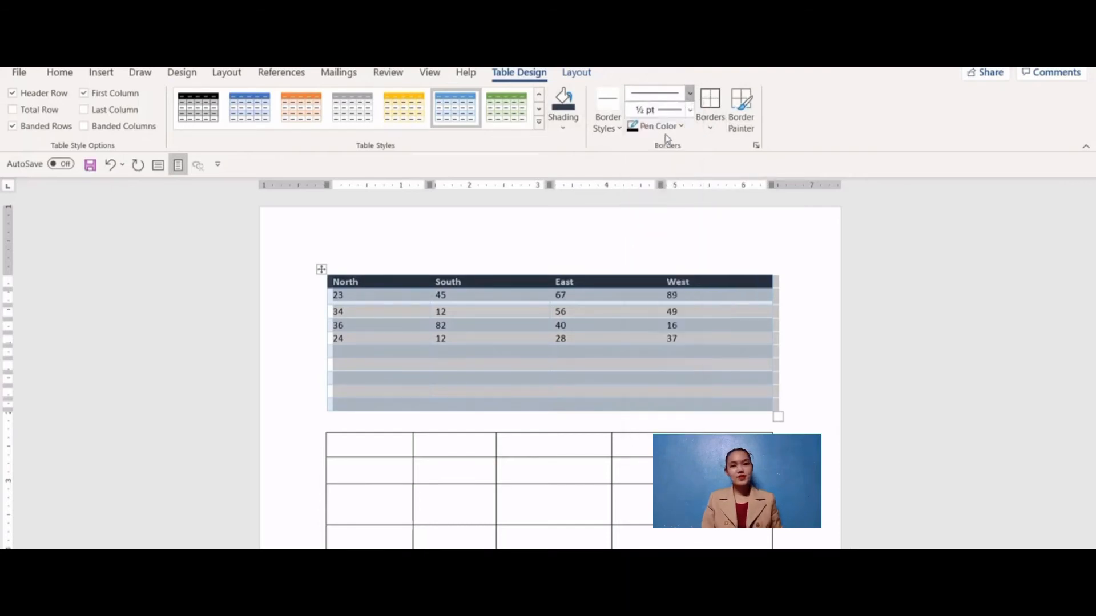
{"action": "left_click", "coordinate": [690, 110]}
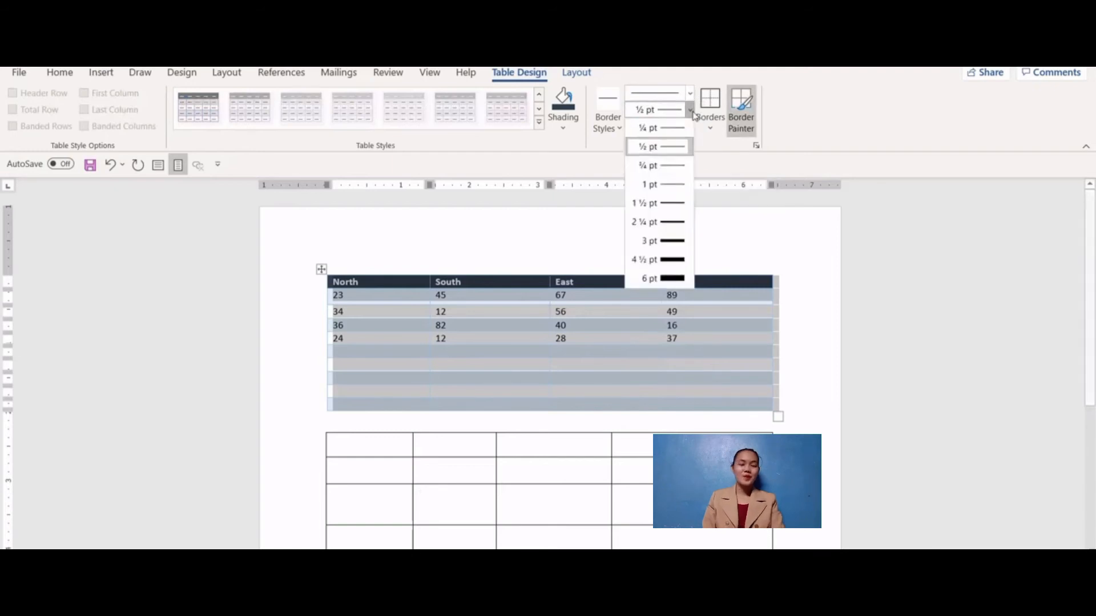
{"action": "left_click", "coordinate": [674, 224]}
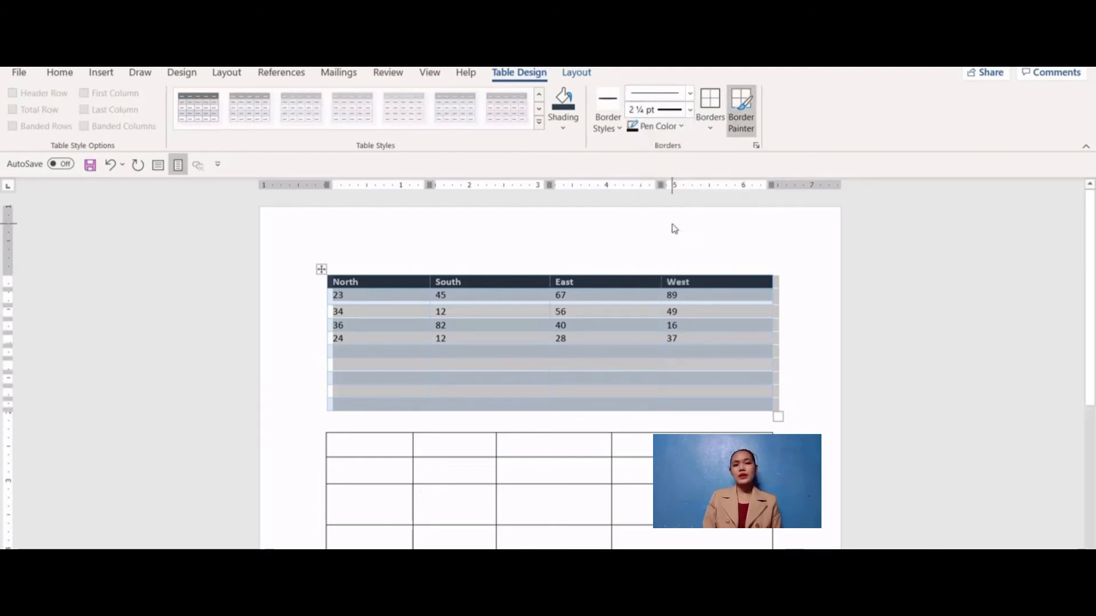
{"action": "left_click", "coordinate": [681, 127]}
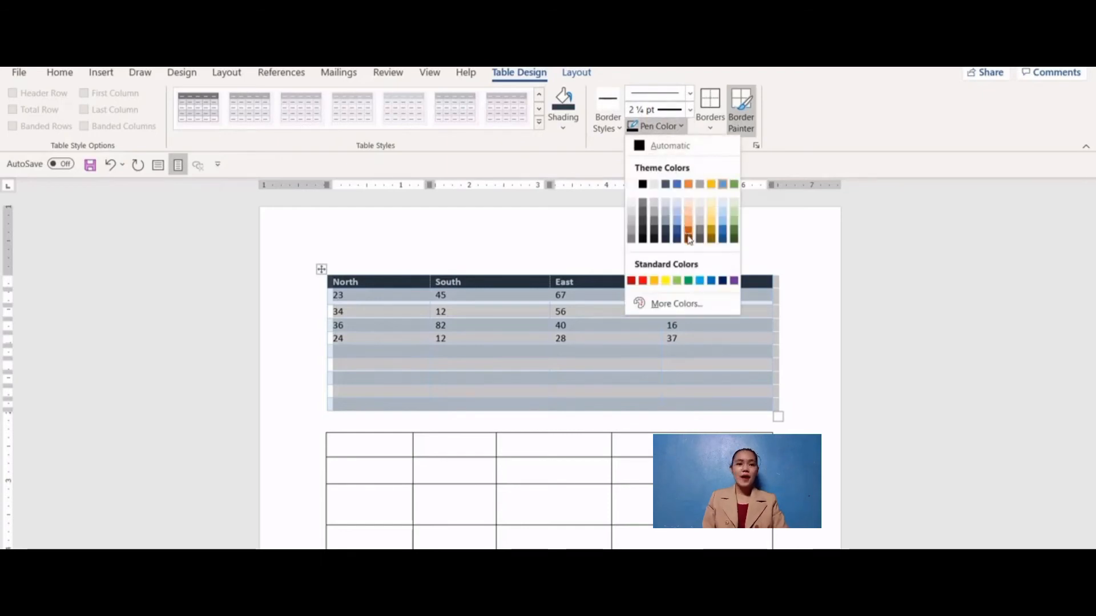
{"action": "left_click", "coordinate": [734, 235]}
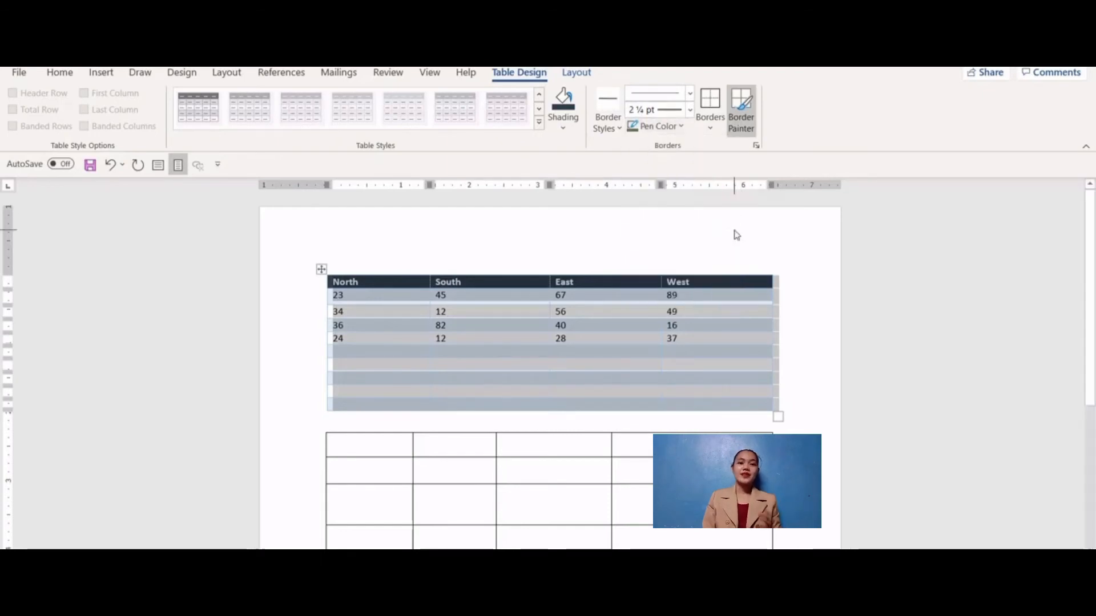
{"action": "left_click", "coordinate": [711, 131]}
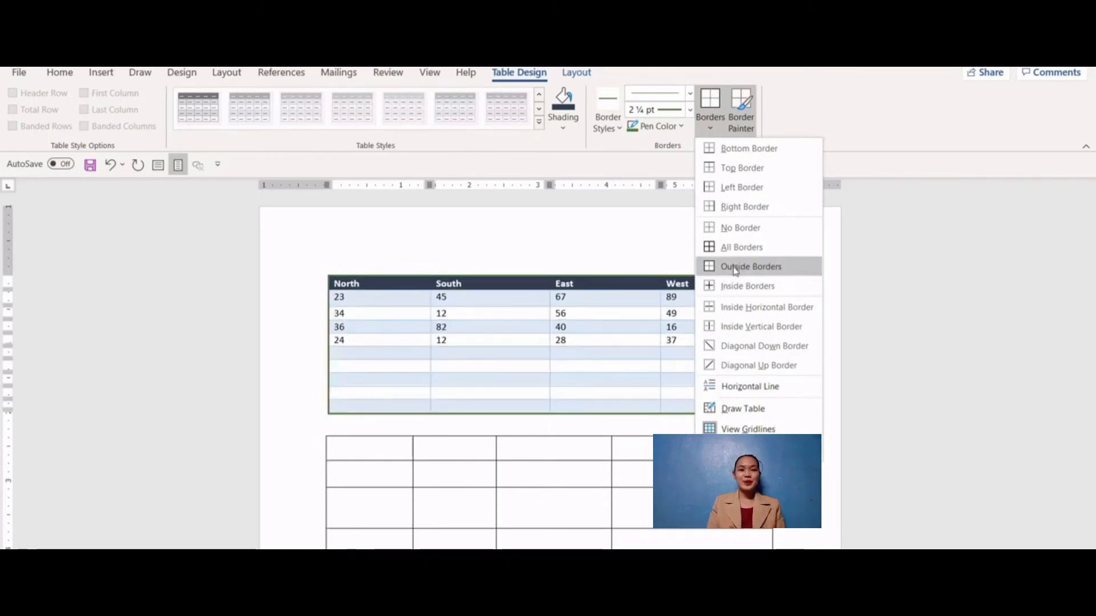
{"action": "left_click", "coordinate": [735, 267]}
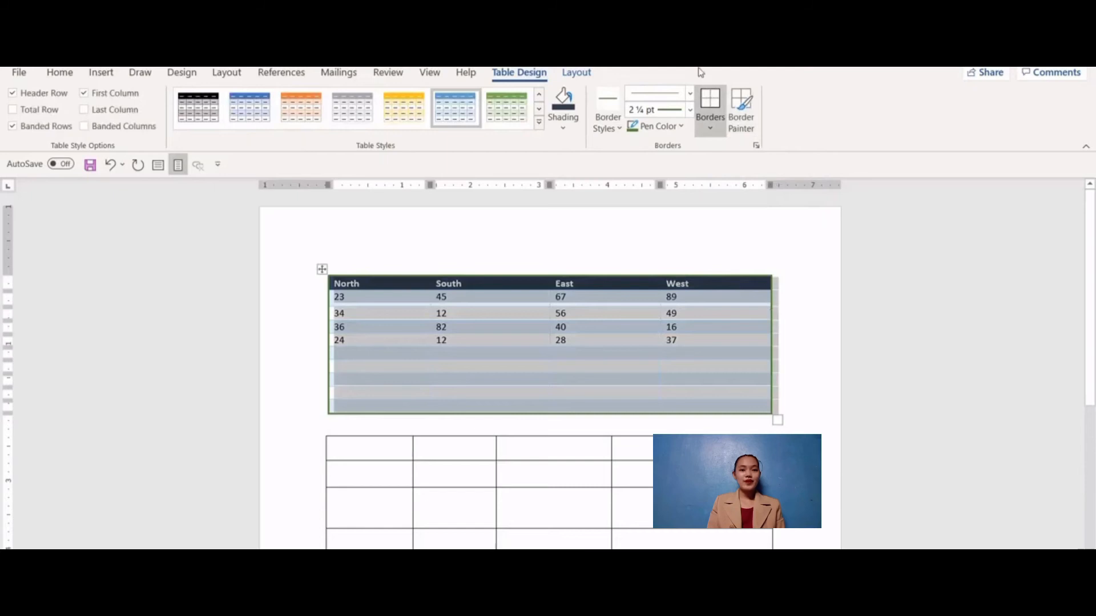
Apply 1 ½ pt dark blue borders to all inside lines of the North–West table.
{"action": "left_click", "coordinate": [689, 110]}
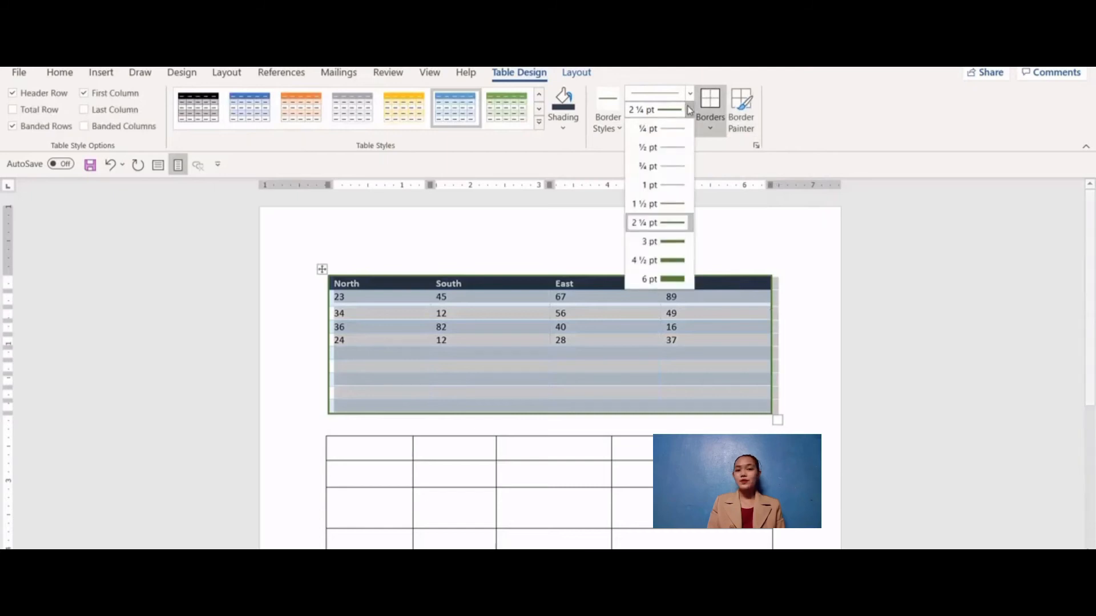
{"action": "left_click", "coordinate": [672, 208]}
{"action": "left_click", "coordinate": [681, 126]}
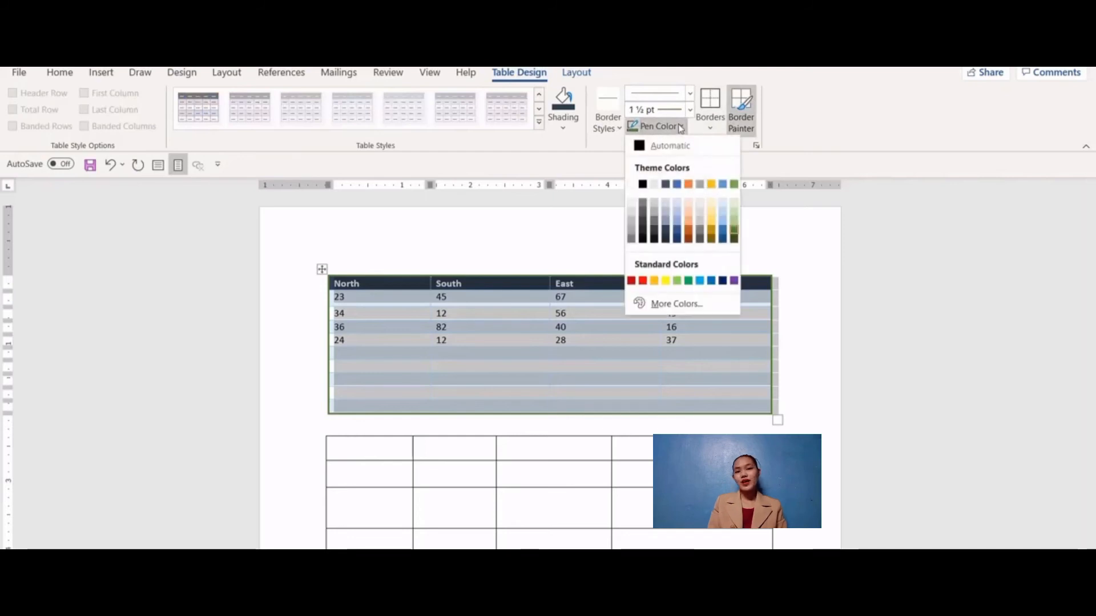
{"action": "left_click", "coordinate": [678, 235]}
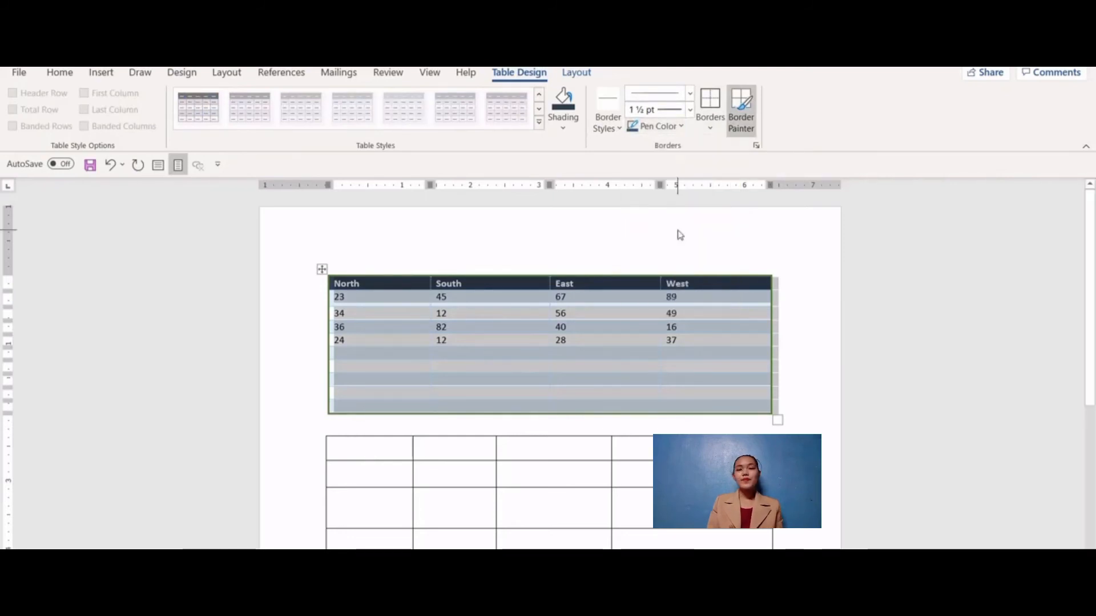
{"action": "left_click", "coordinate": [709, 125]}
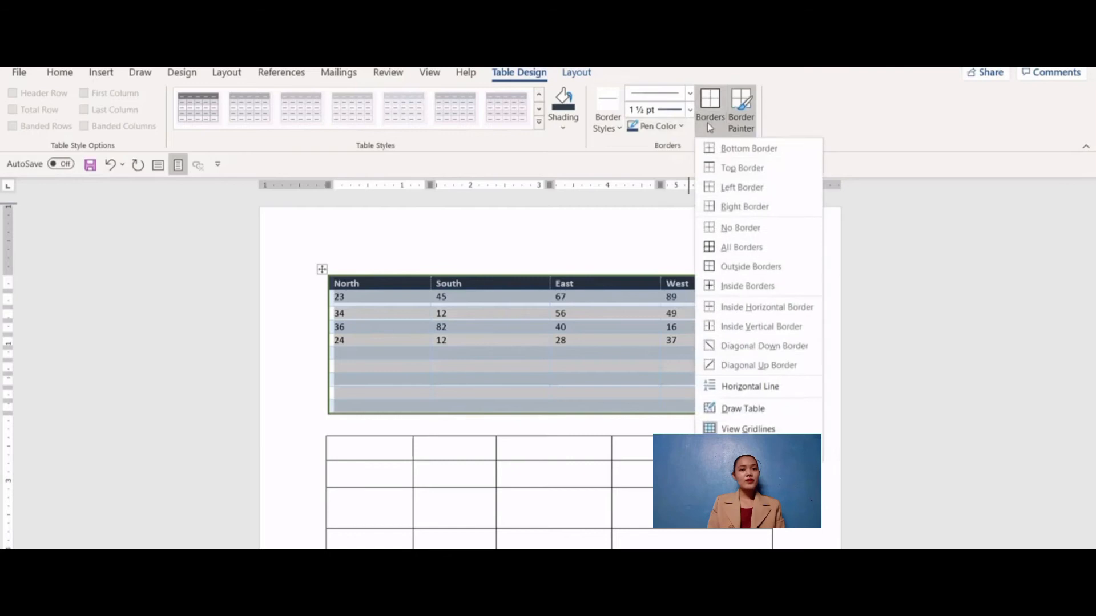
{"action": "left_click", "coordinate": [729, 287]}
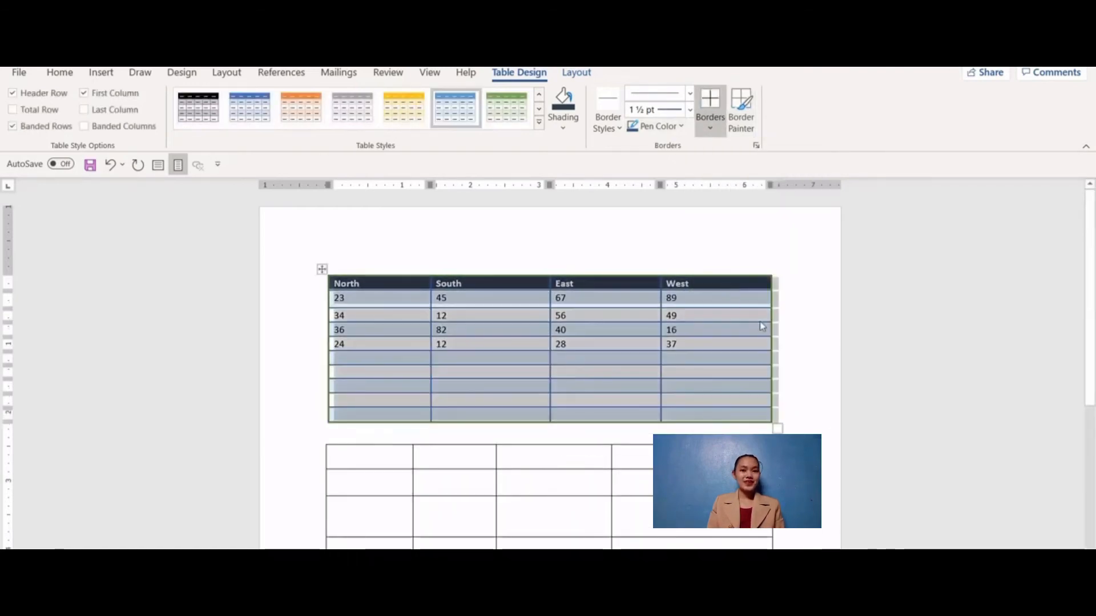
{"action": "left_click", "coordinate": [806, 342]}
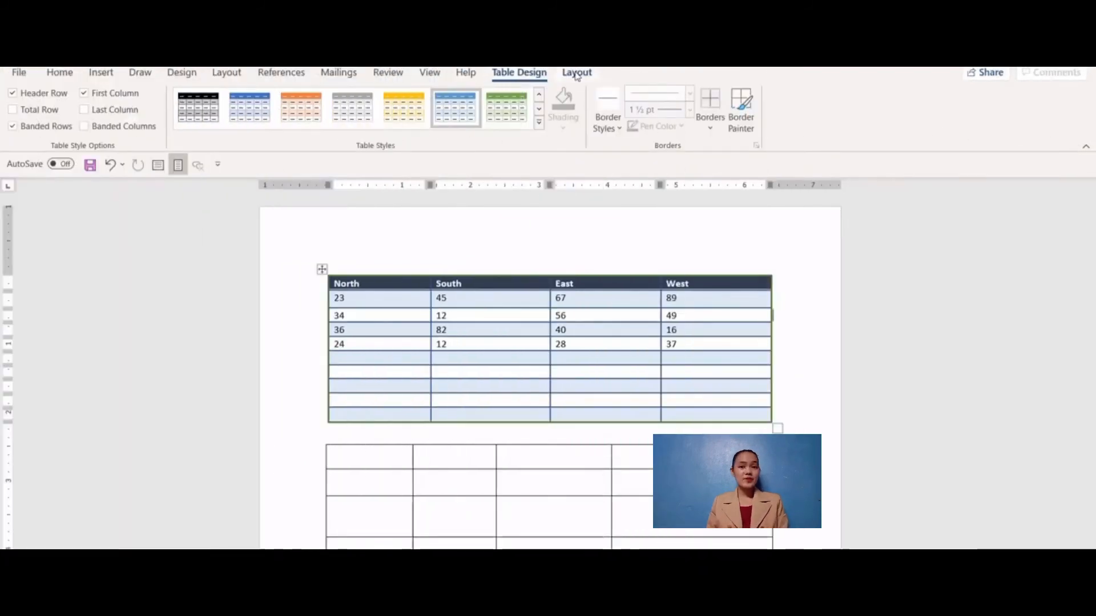
Insert an empty row below the row that starts with 34 in the North column.
{"action": "left_click", "coordinate": [577, 74]}
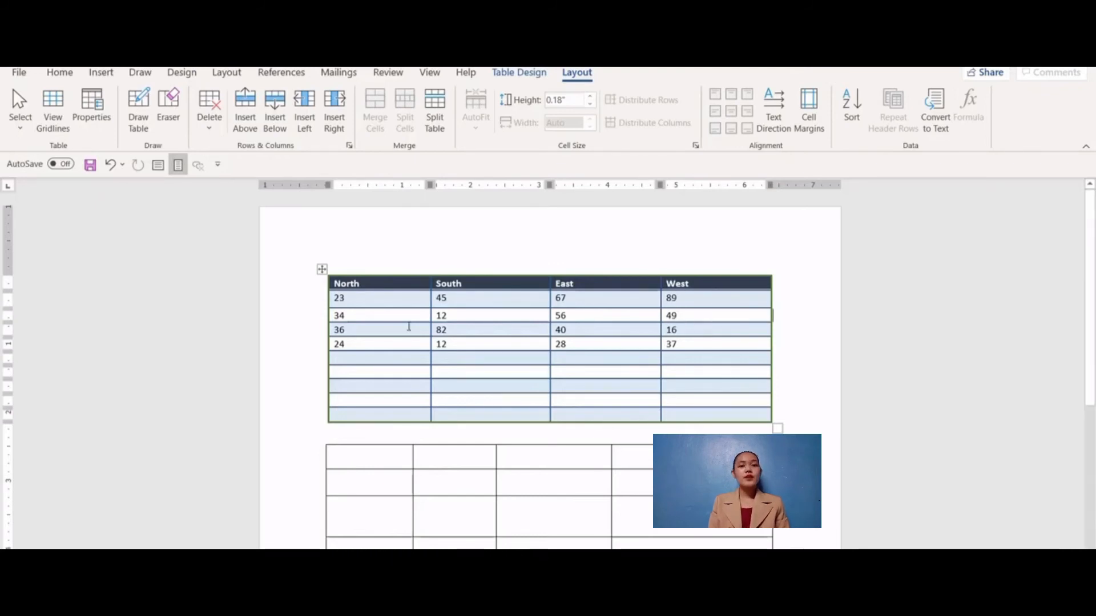
{"action": "mouse_move", "coordinate": [311, 323]}
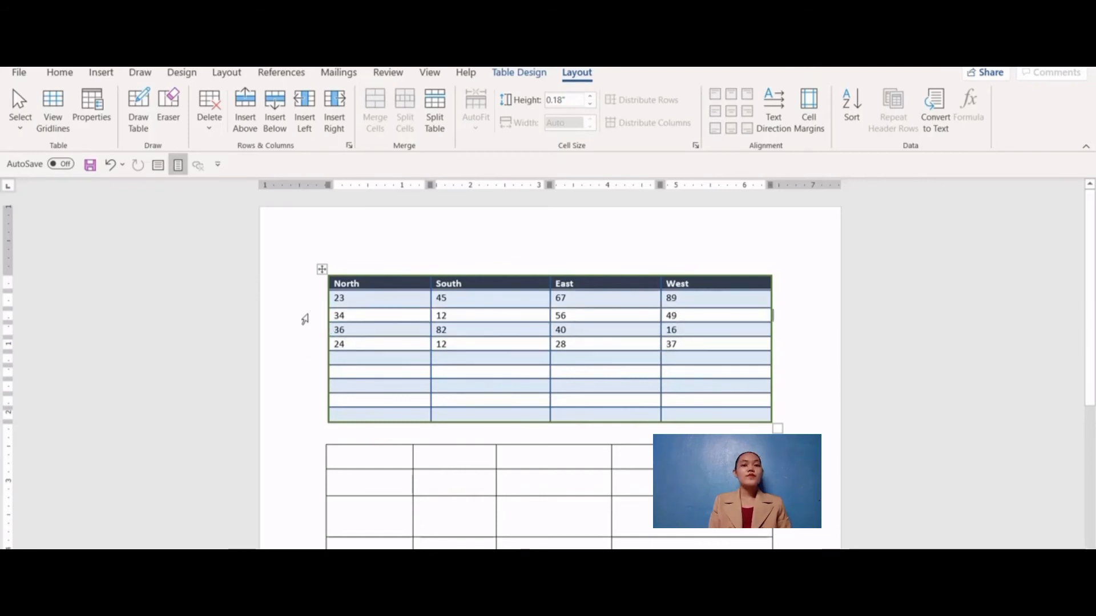
{"action": "left_click", "coordinate": [304, 318]}
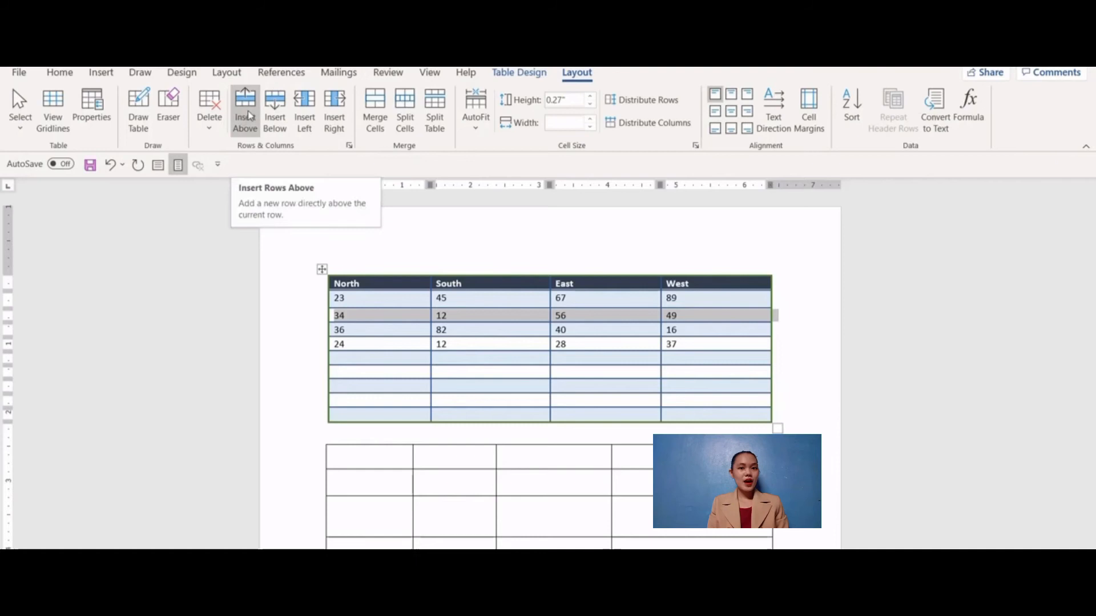
{"action": "left_click", "coordinate": [274, 121]}
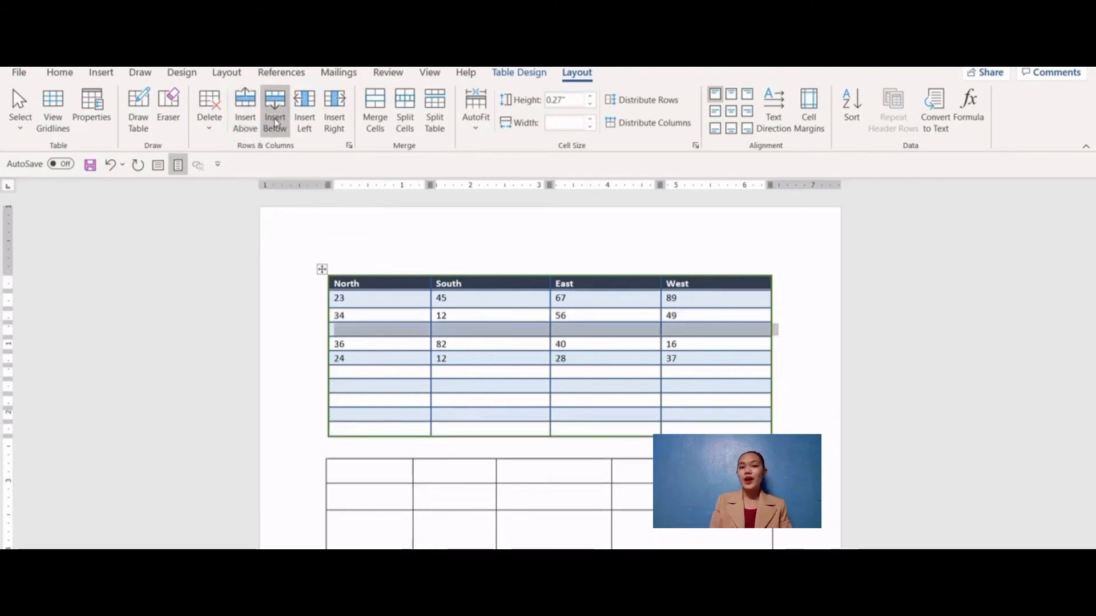
{"action": "left_click", "coordinate": [820, 398]}
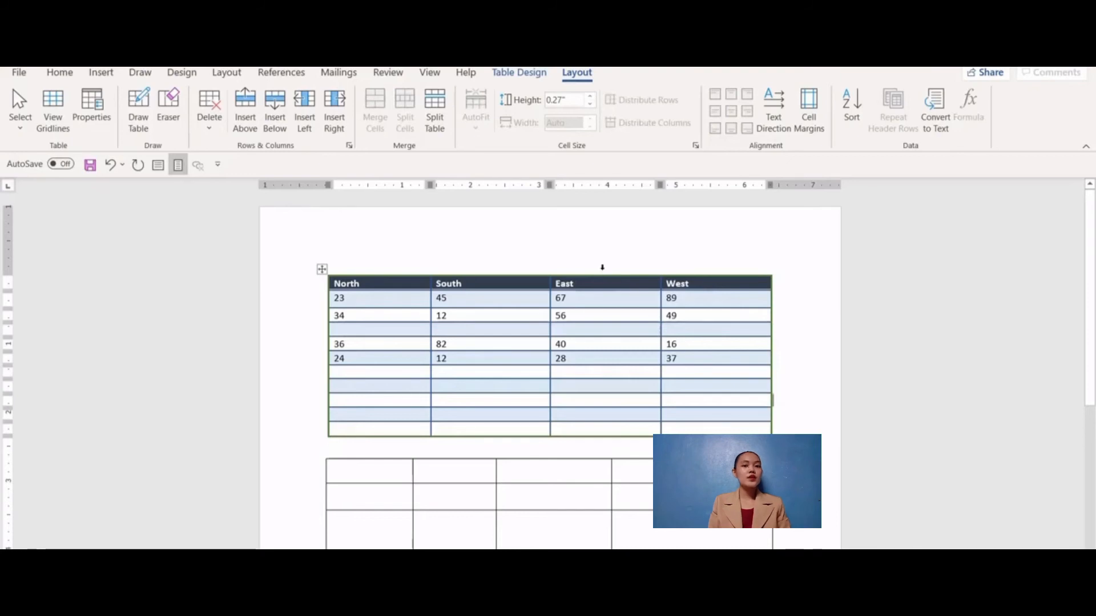
Insert an empty column between the East and West columns.
{"action": "left_click", "coordinate": [600, 269]}
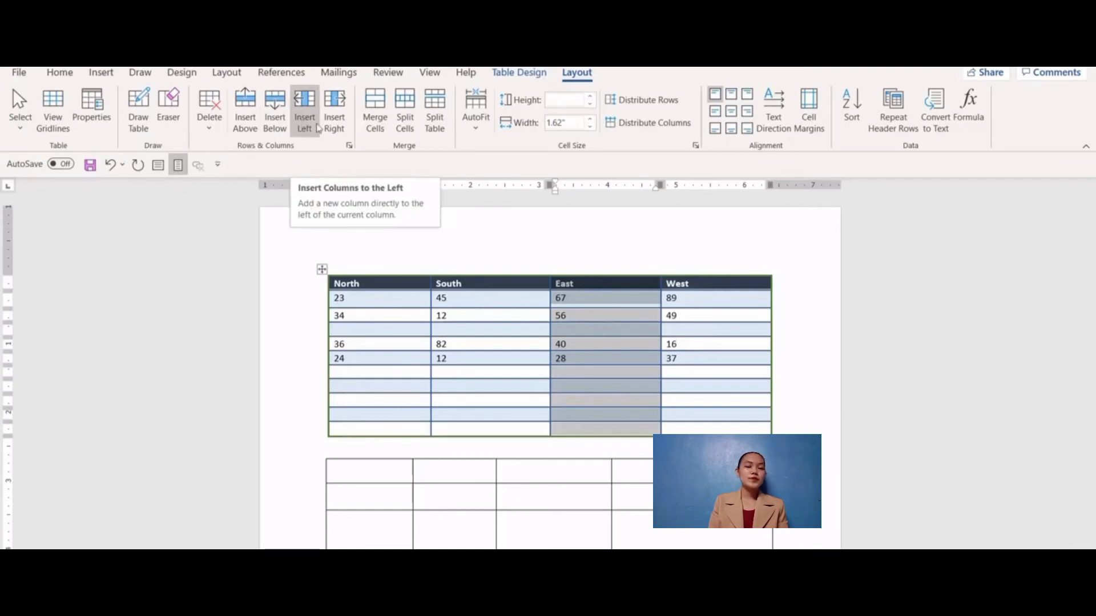
{"action": "left_click", "coordinate": [334, 120]}
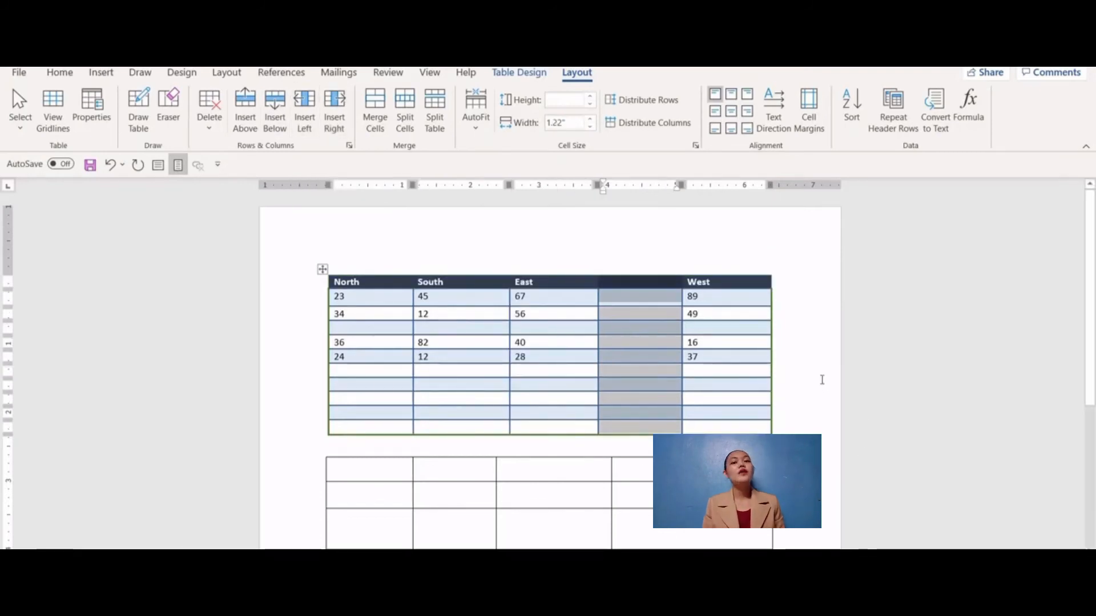
{"action": "left_click", "coordinate": [772, 385]}
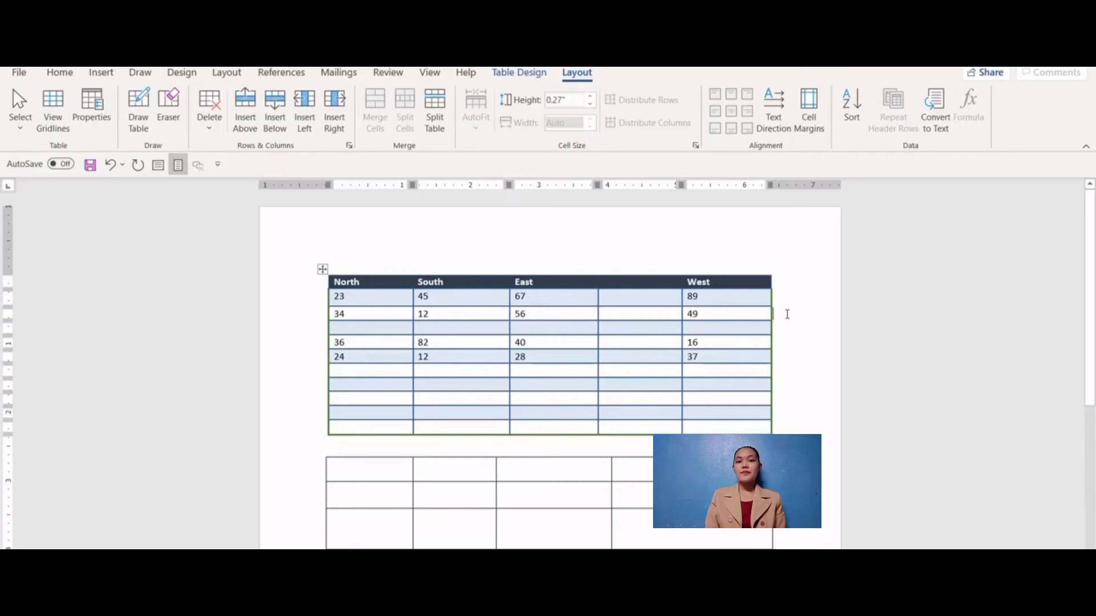
Add another empty row below the row that starts with 34, and delete both empty rows beneath it.
{"action": "key", "text": "Return"}
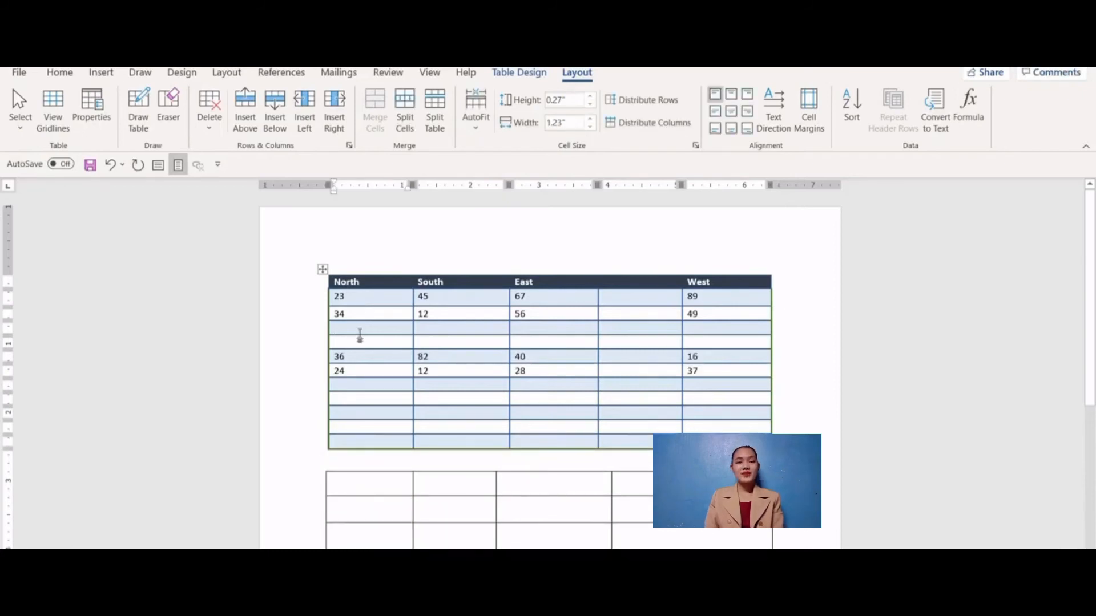
{"action": "left_click", "coordinate": [355, 334]}
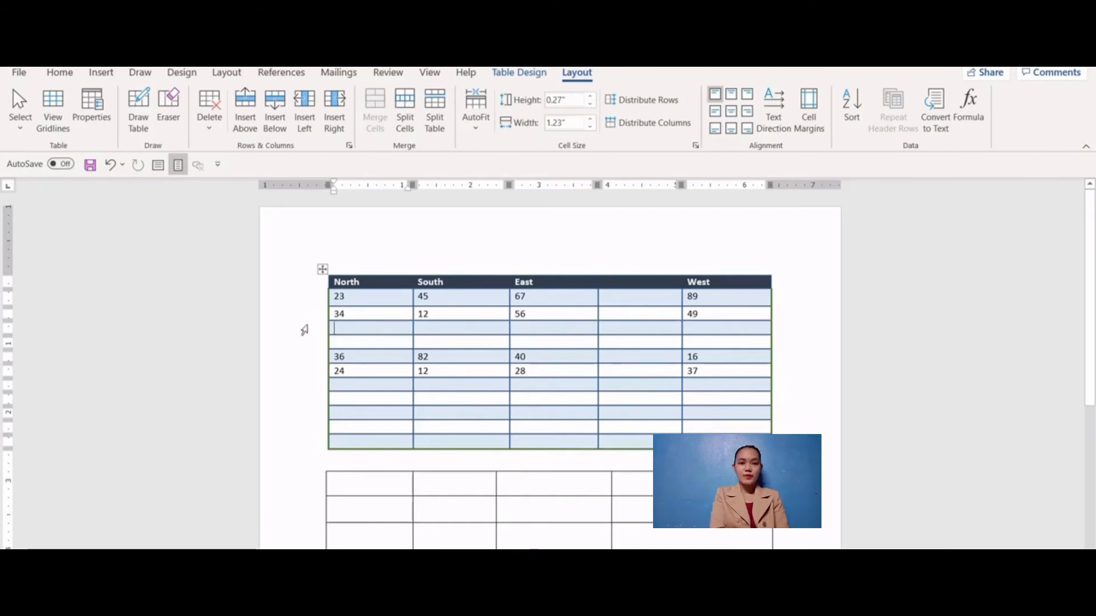
{"action": "left_click_drag", "start_coordinate": [305, 331], "coordinate": [302, 349]}
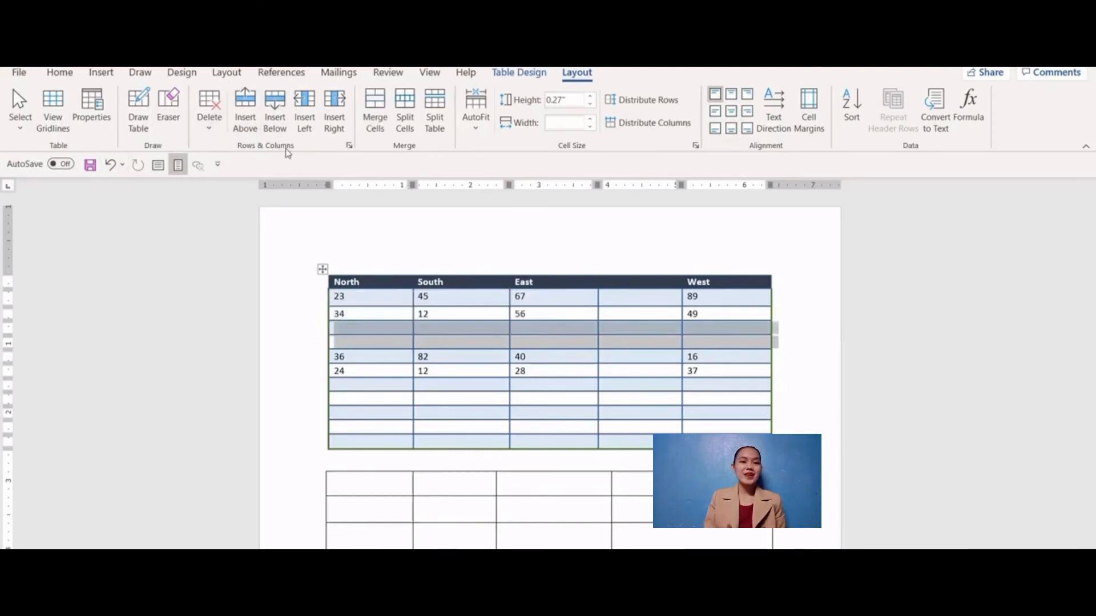
{"action": "left_click", "coordinate": [208, 129]}
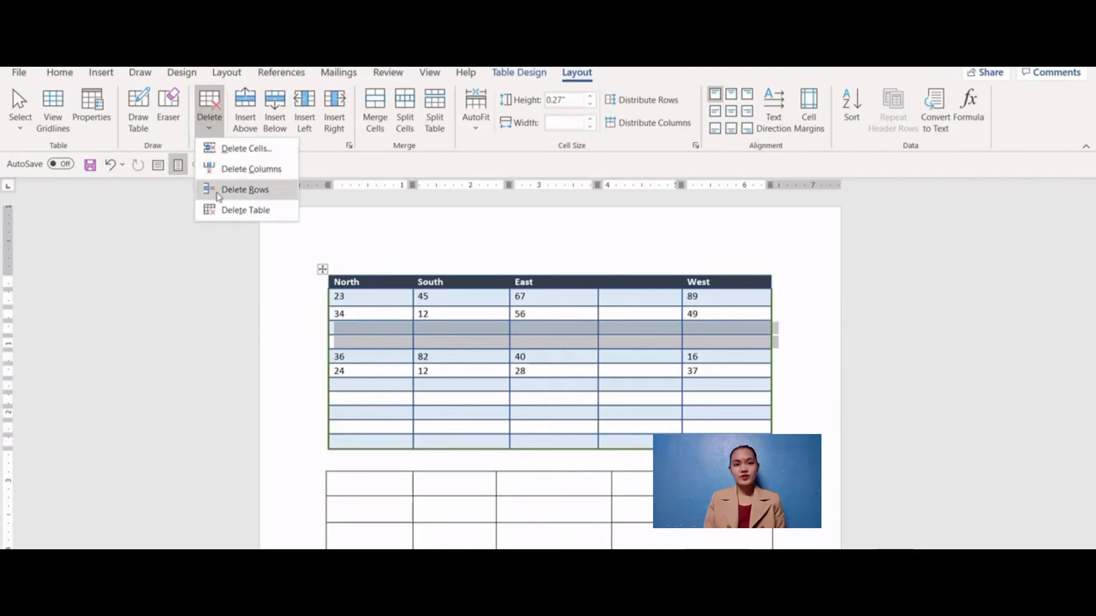
{"action": "left_click", "coordinate": [217, 190]}
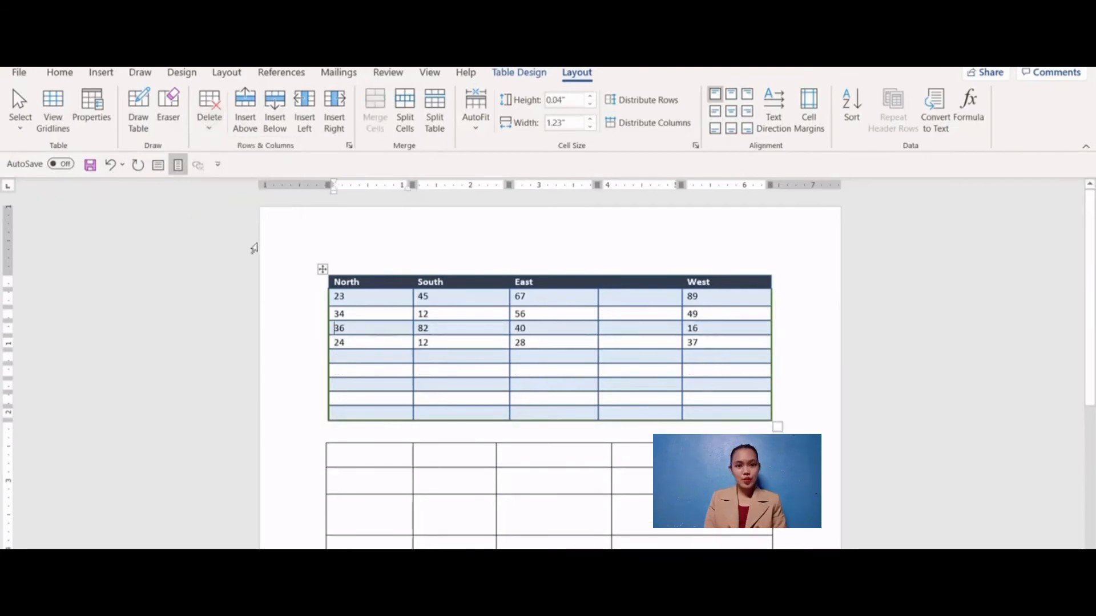
Delete the five empty rows at the end of the North–West table.
{"action": "left_click_drag", "start_coordinate": [307, 361], "coordinate": [301, 412]}
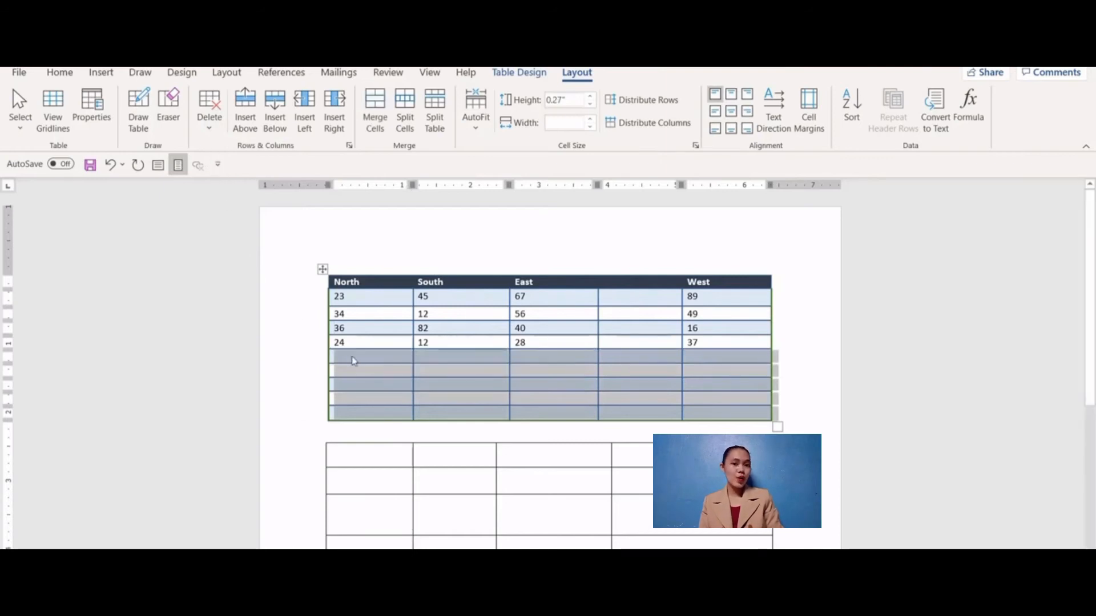
{"action": "right_click", "coordinate": [353, 361]}
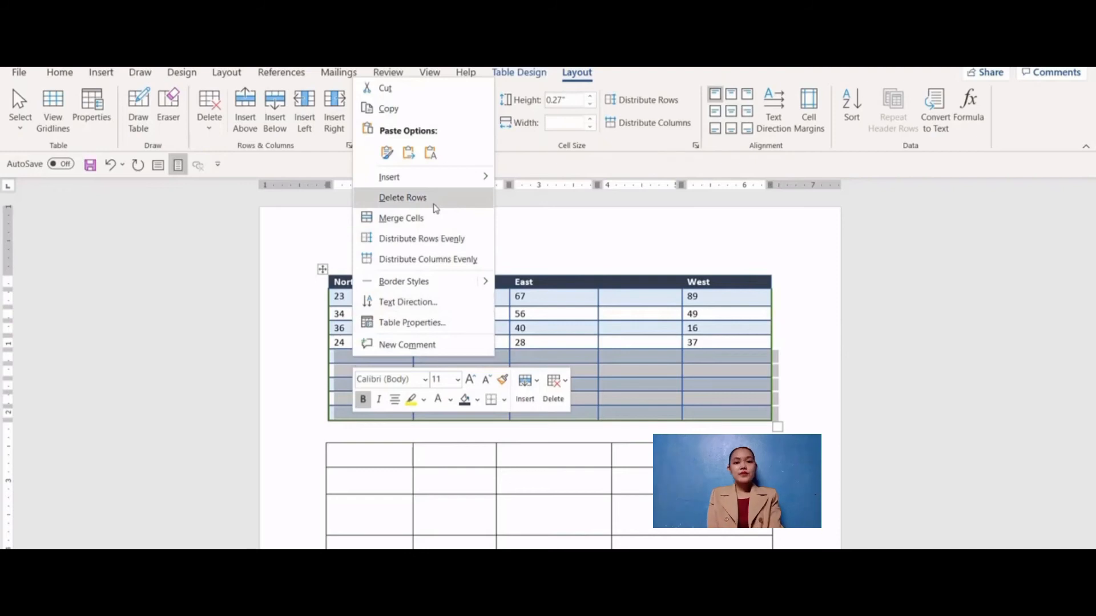
{"action": "left_click", "coordinate": [437, 206]}
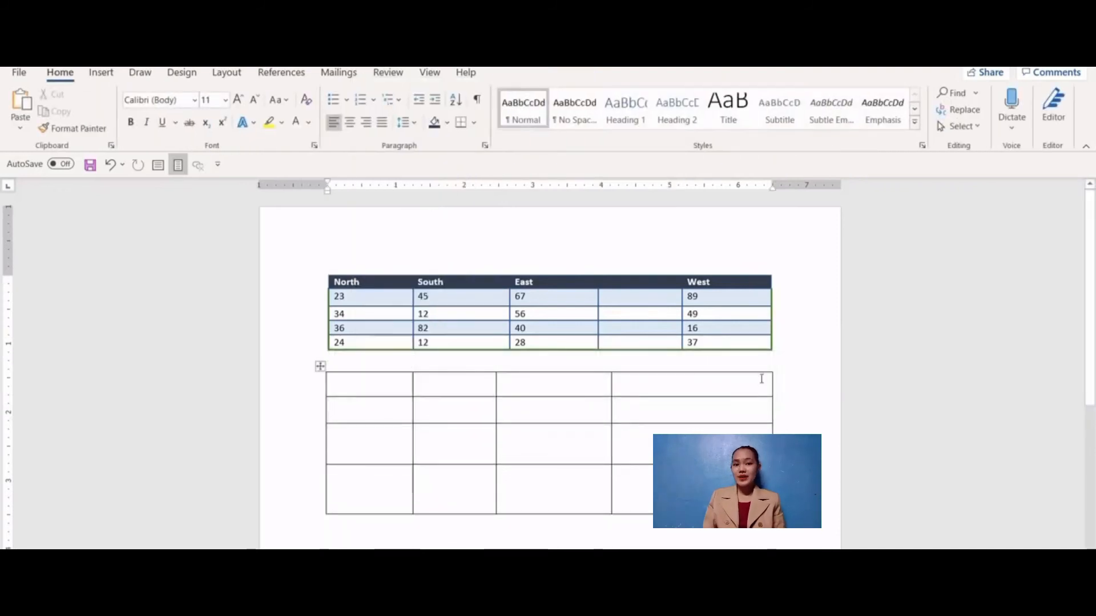
Add an empty row at the end of the North–West table and total the North column in it with the formula =SUM(ABOVE).
{"action": "left_click", "coordinate": [782, 345]}
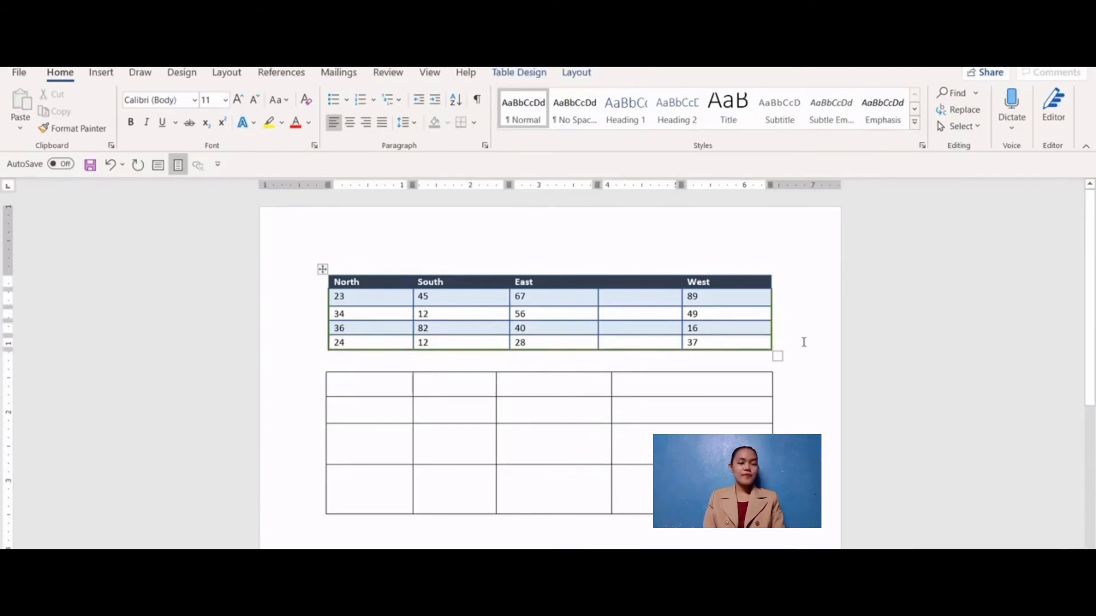
{"action": "key", "text": "Return"}
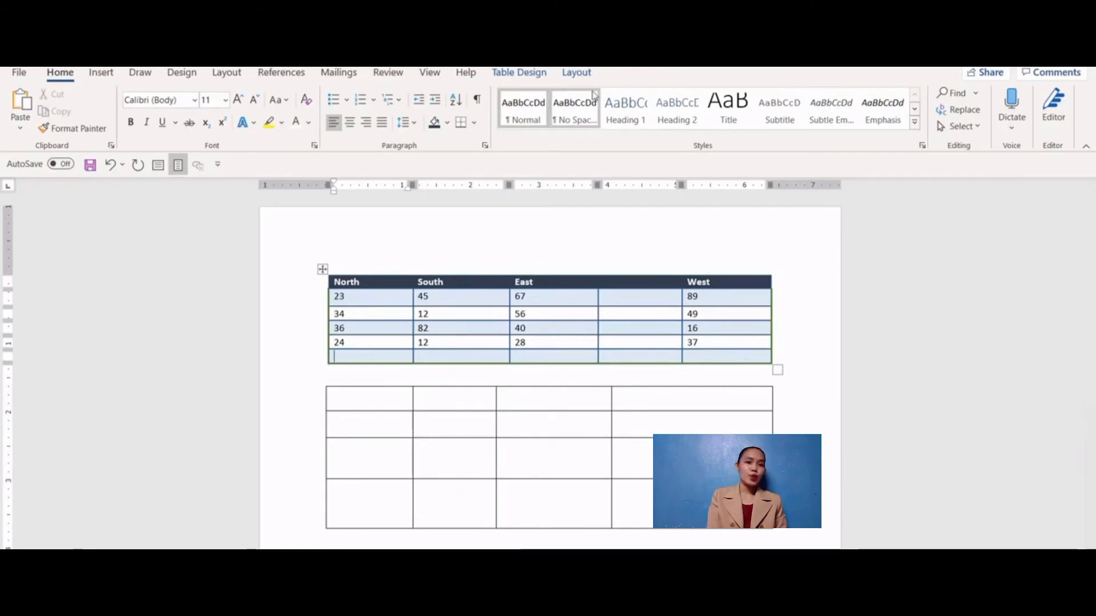
{"action": "left_click", "coordinate": [577, 74]}
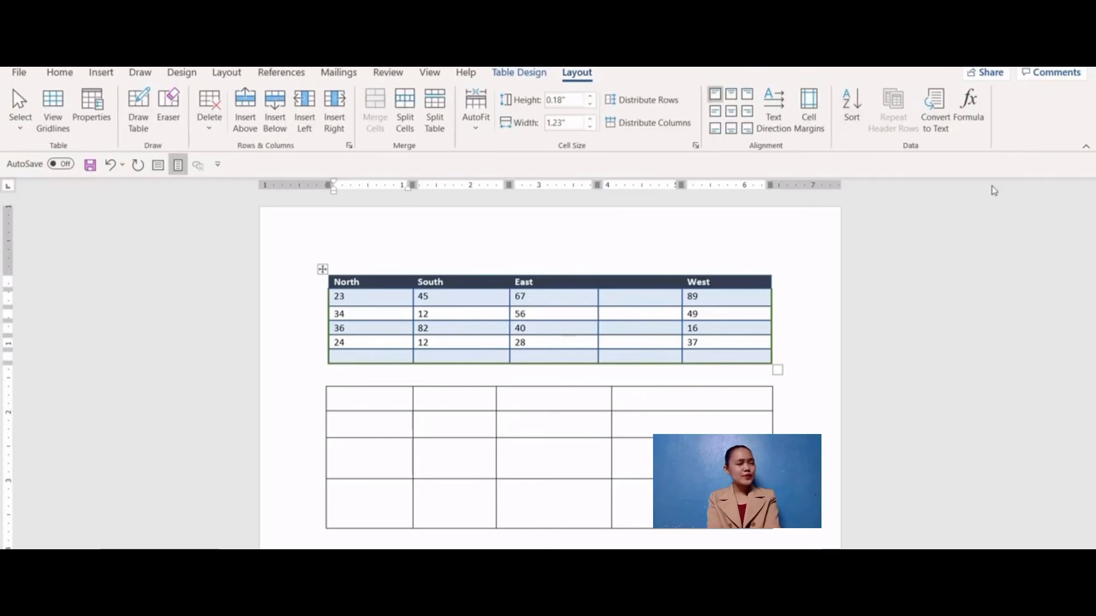
{"action": "left_click", "coordinate": [974, 118]}
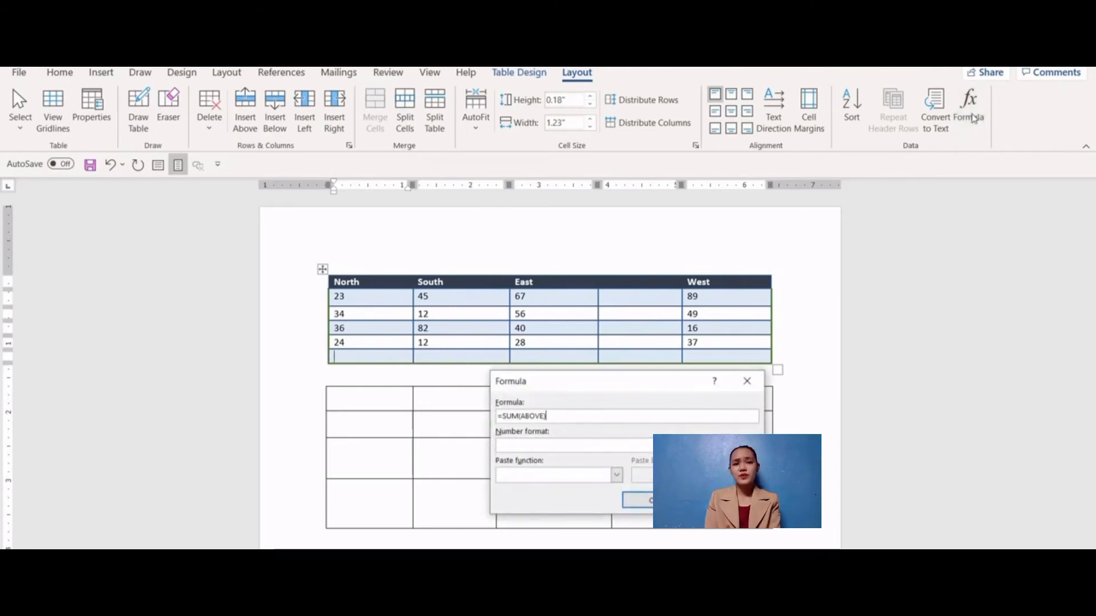
{"action": "left_click_drag", "start_coordinate": [615, 391], "coordinate": [499, 402]}
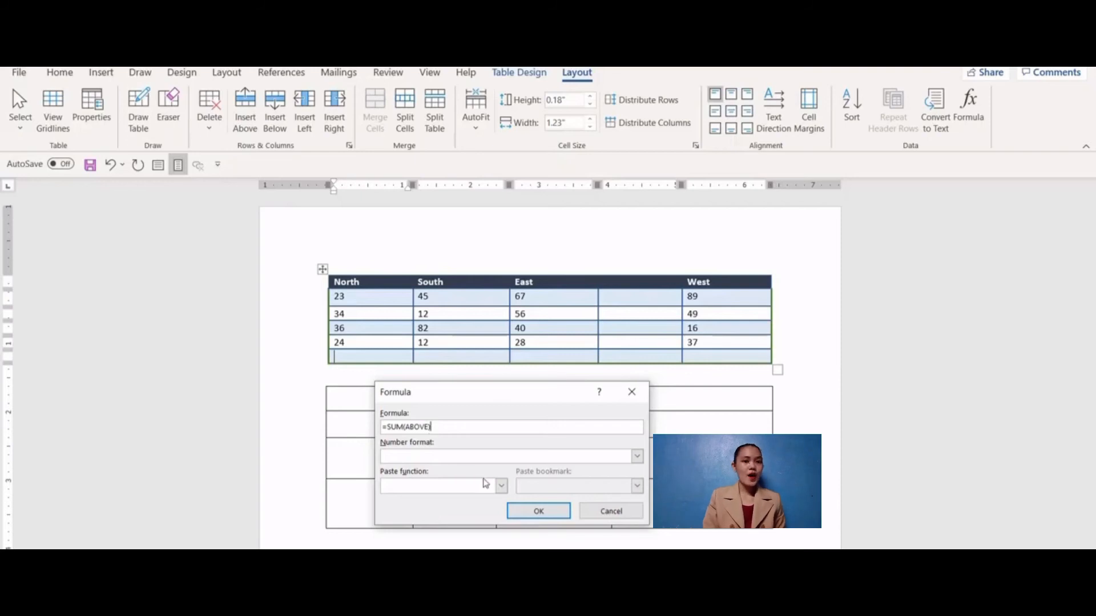
{"action": "left_click", "coordinate": [501, 486]}
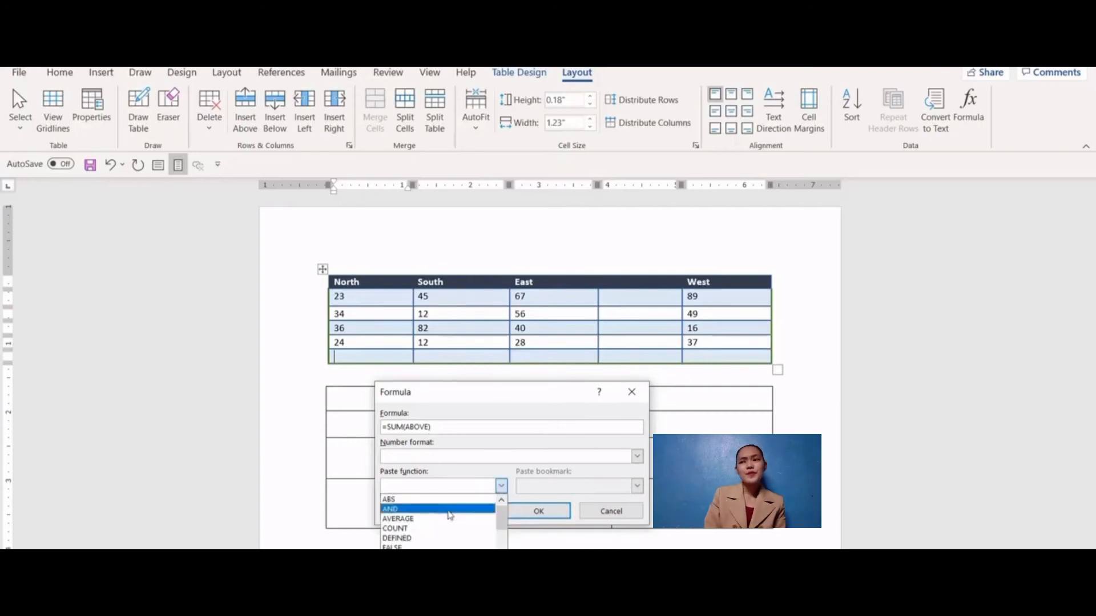
{"action": "left_click", "coordinate": [432, 429]}
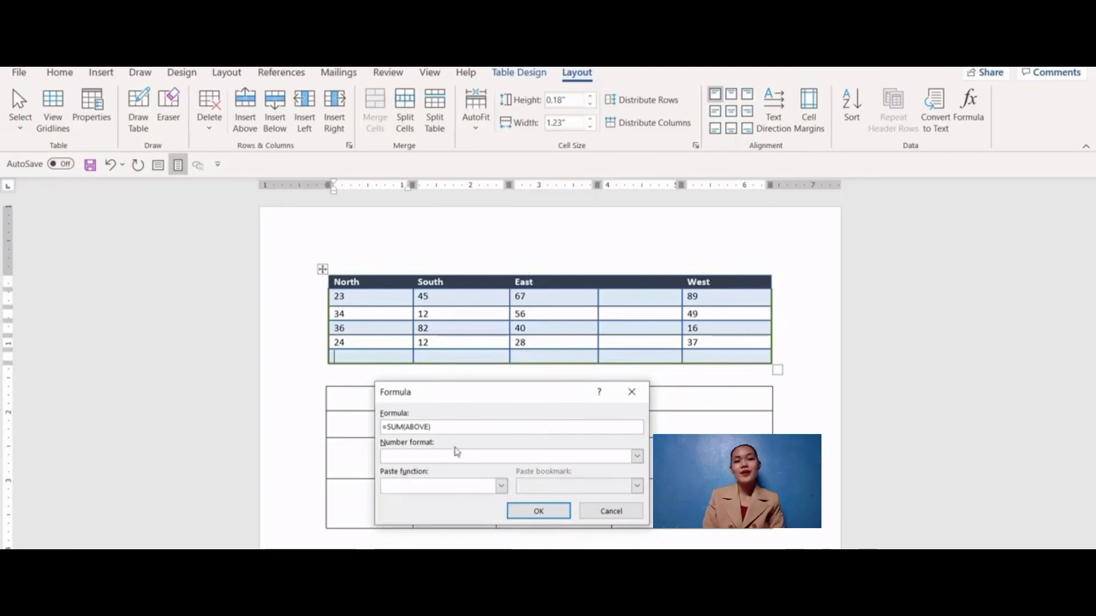
{"action": "left_click", "coordinate": [501, 486]}
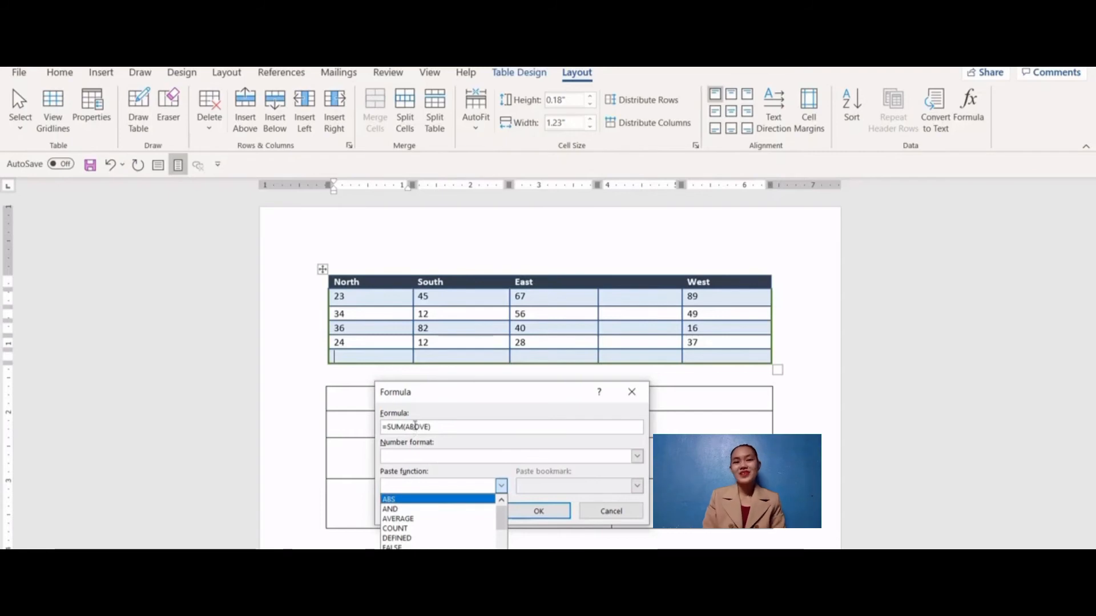
{"action": "left_click", "coordinate": [453, 429]}
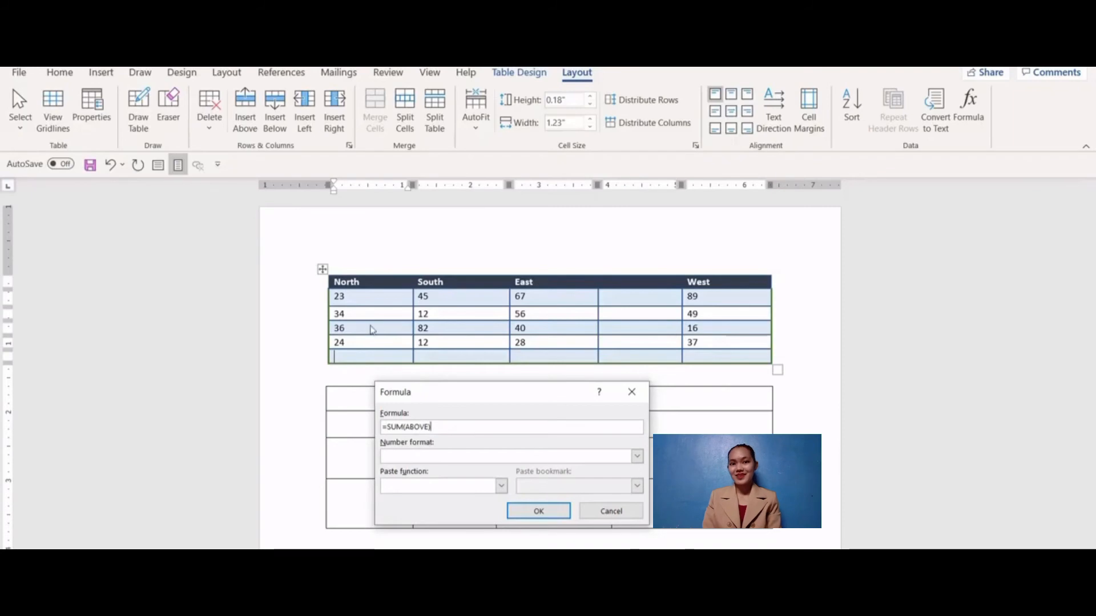
{"action": "left_click", "coordinate": [539, 512]}
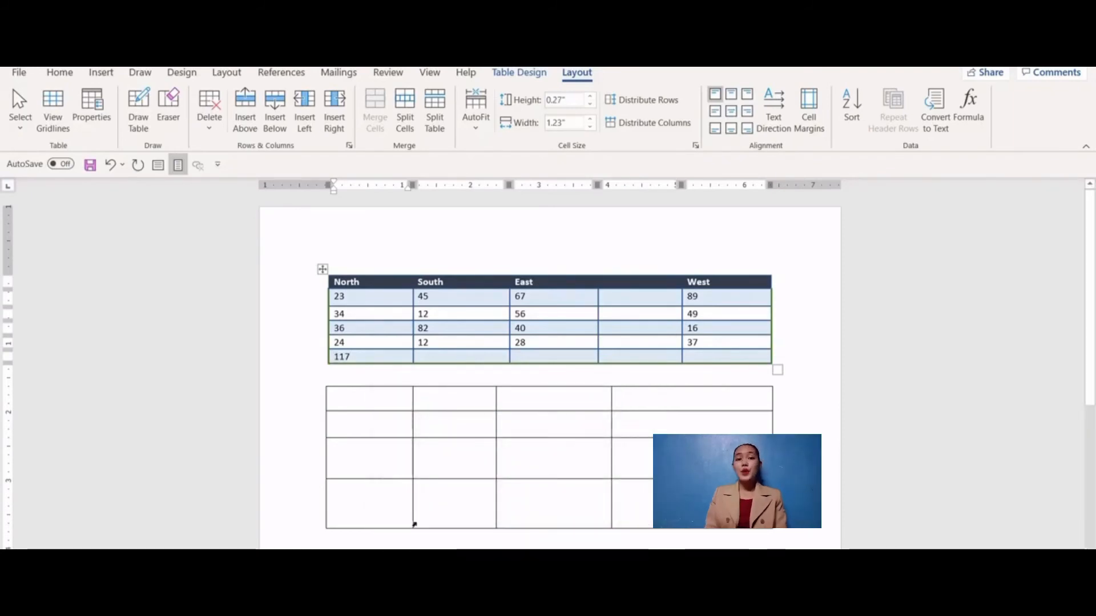
Insert the formula =AVERAGE(ABOVE) in the last cell of the South column.
{"action": "left_click", "coordinate": [424, 360]}
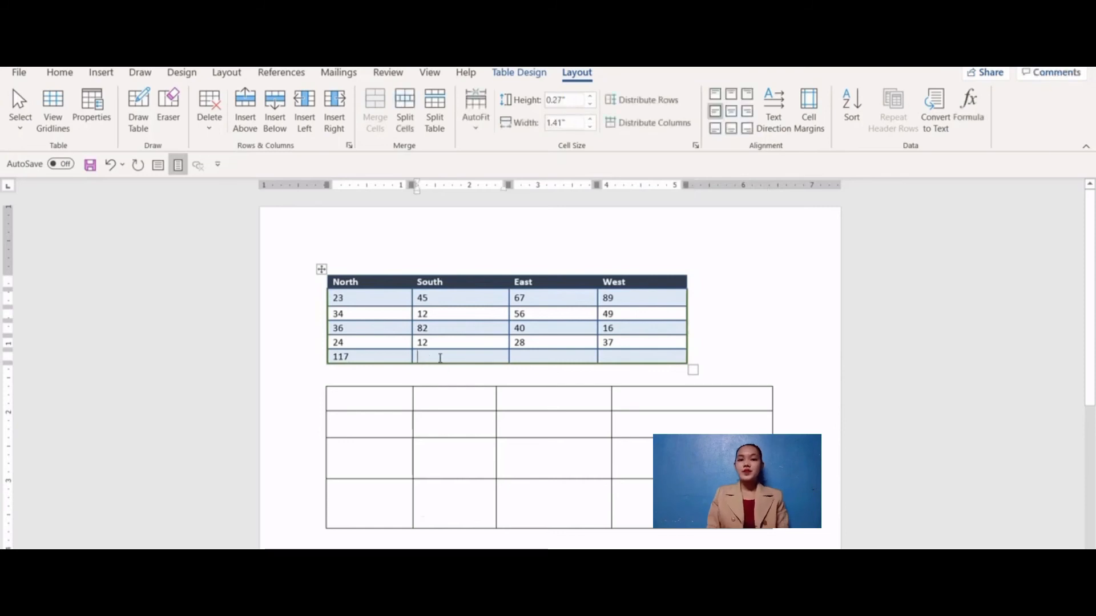
{"action": "left_click", "coordinate": [967, 112]}
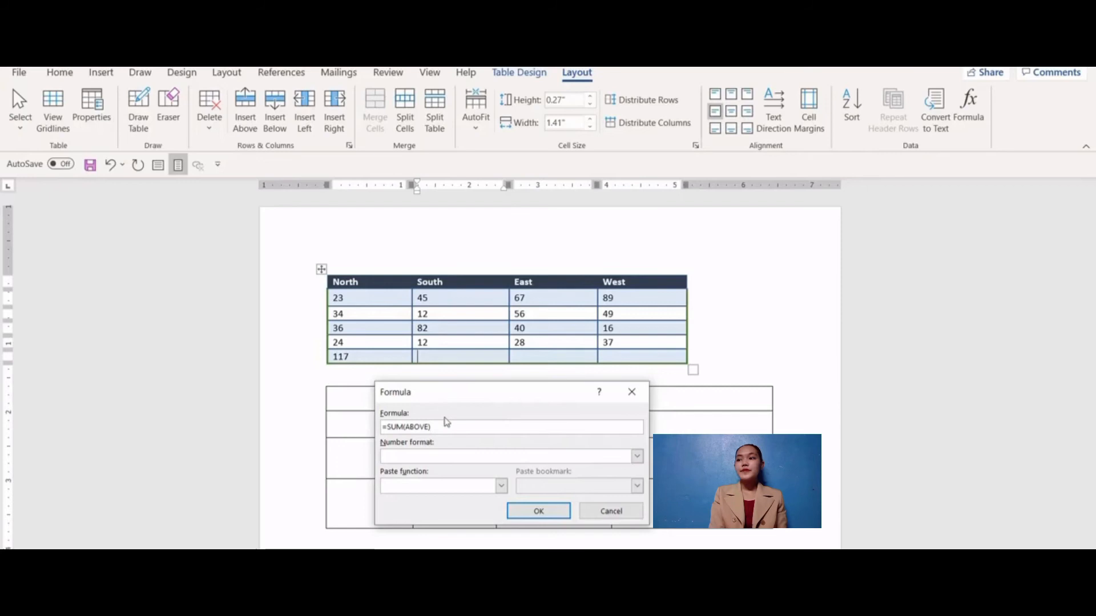
{"action": "left_click_drag", "start_coordinate": [432, 427], "coordinate": [398, 428]}
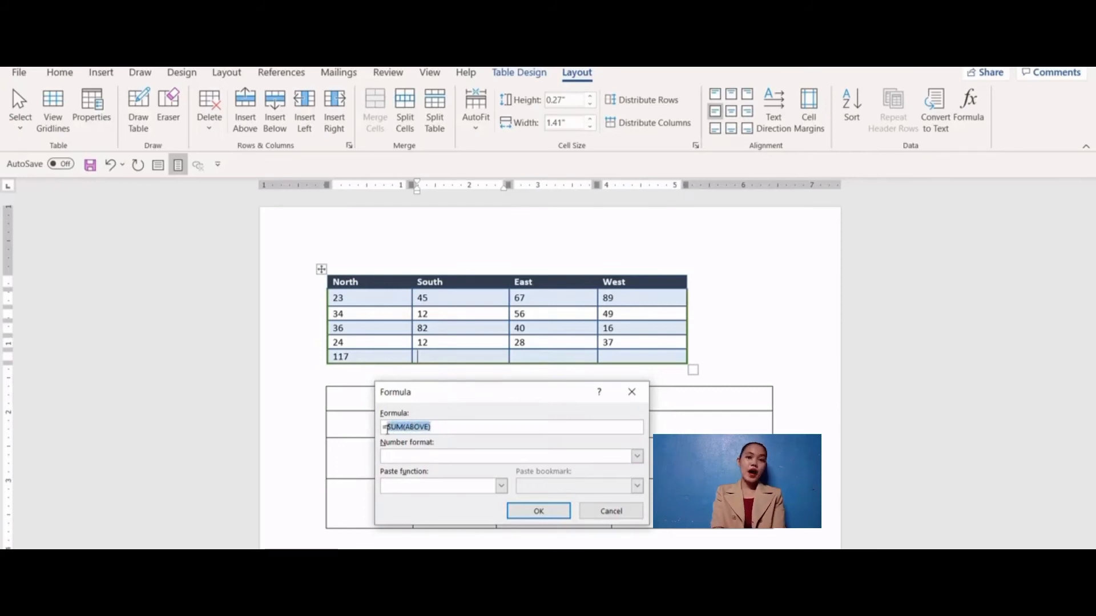
{"action": "key", "text": "BackSpace"}
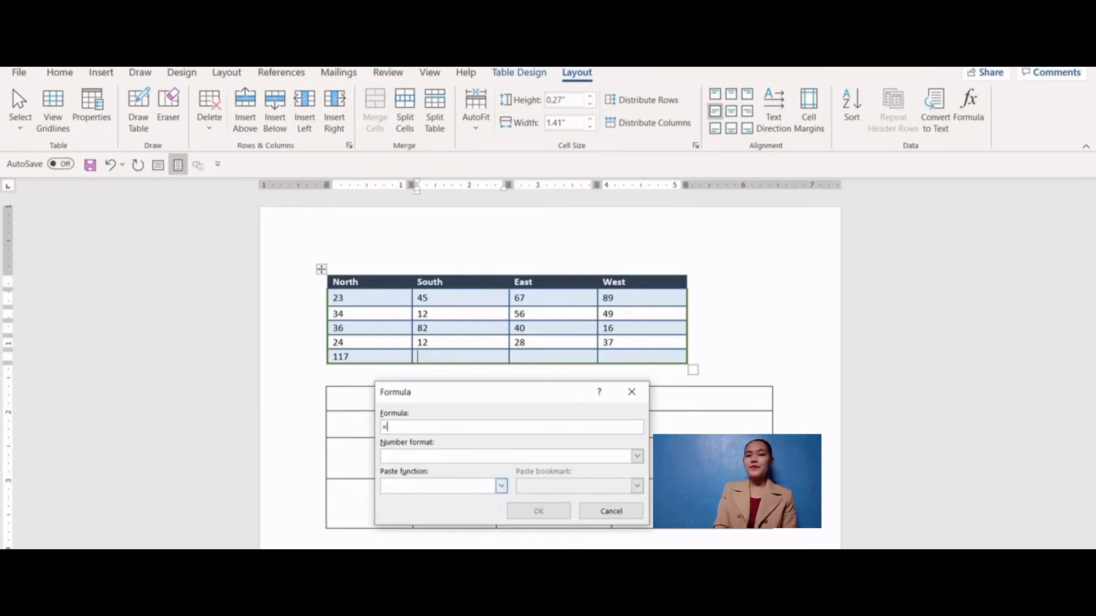
{"action": "left_click", "coordinate": [501, 485]}
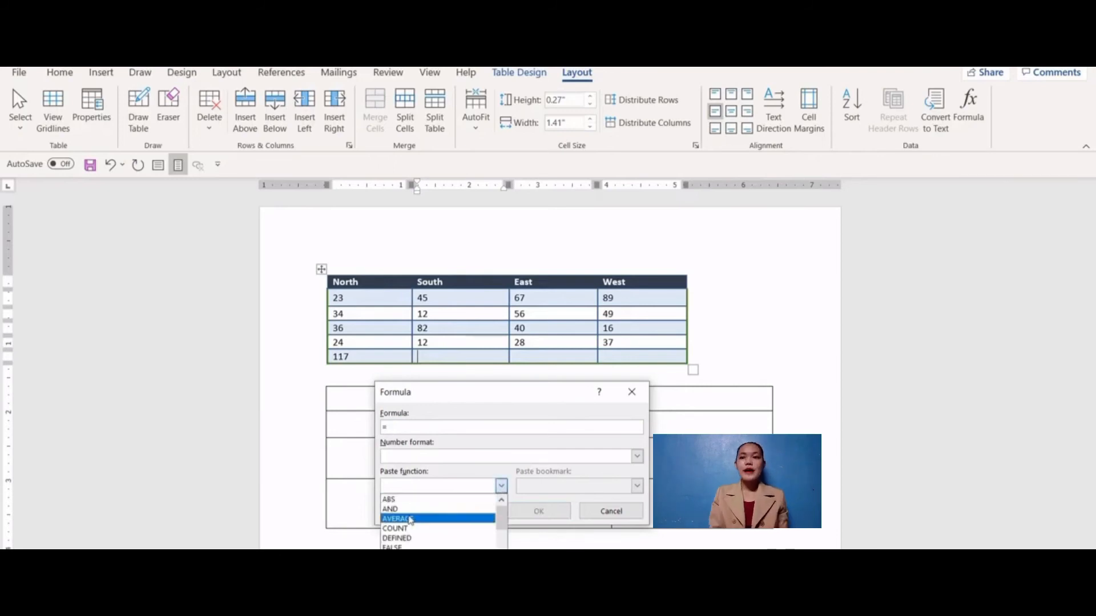
{"action": "left_click", "coordinate": [408, 519]}
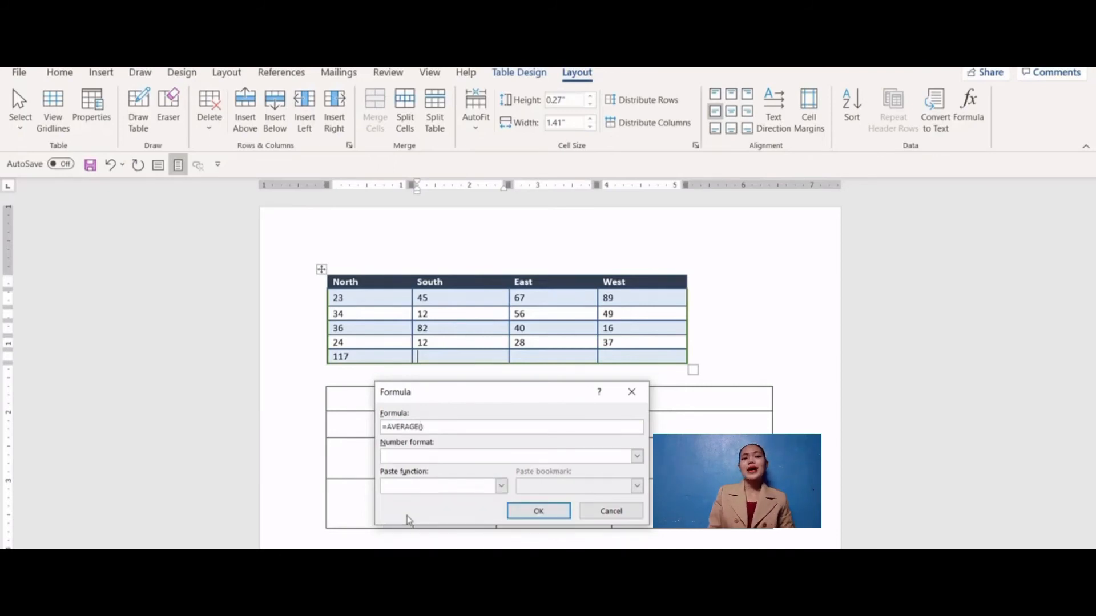
{"action": "type", "text": "ABOVE"}
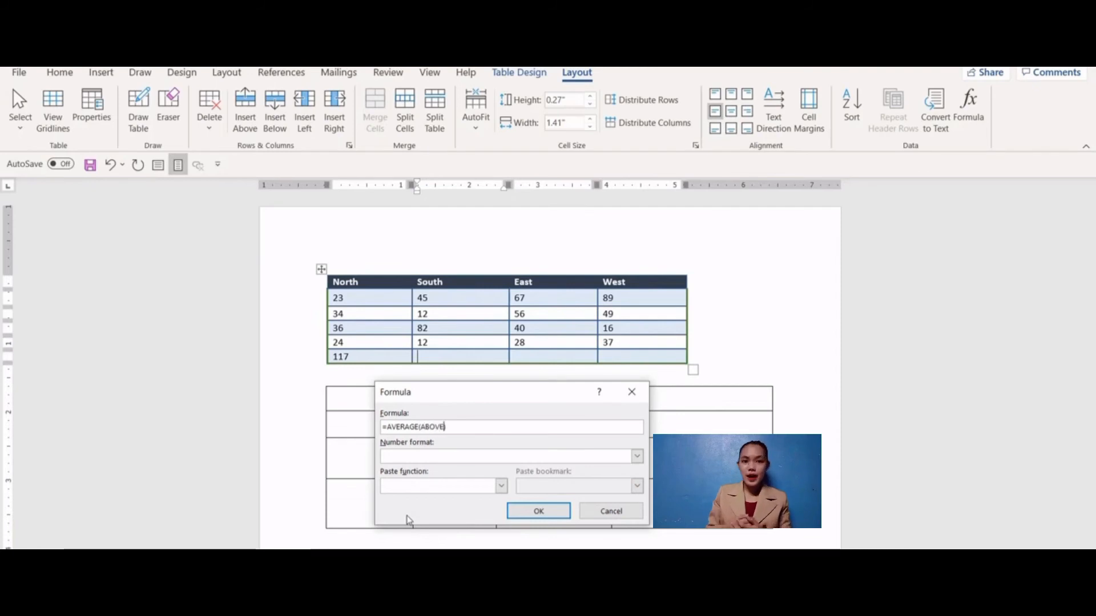
{"action": "left_click", "coordinate": [538, 511]}
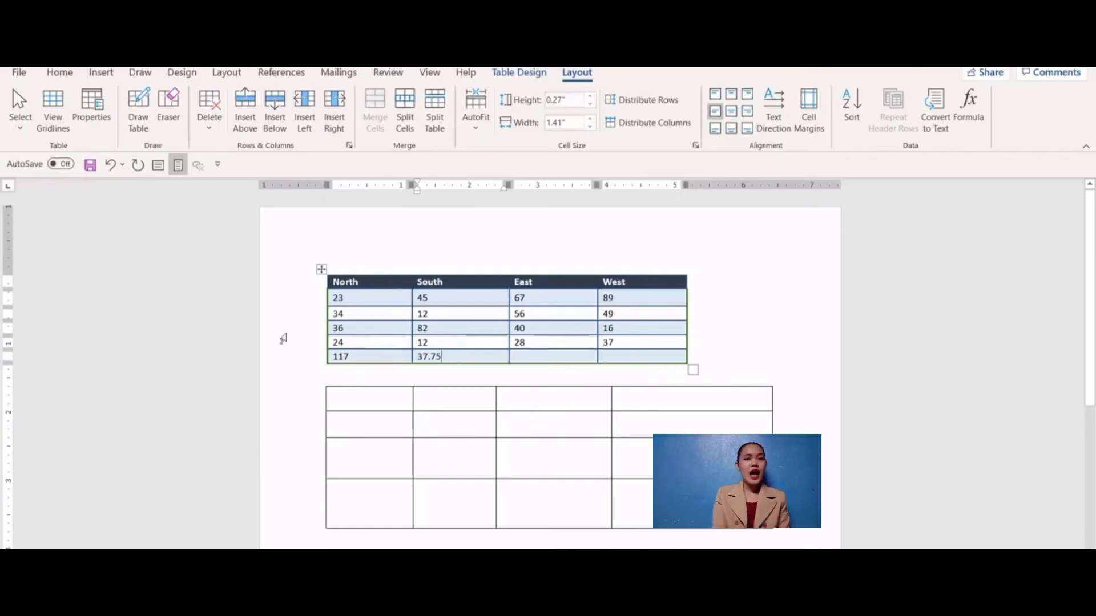
Center the contents of all cells below the header row horizontally and vertically in the North–West table.
{"action": "left_click_drag", "start_coordinate": [330, 303], "coordinate": [616, 354]}
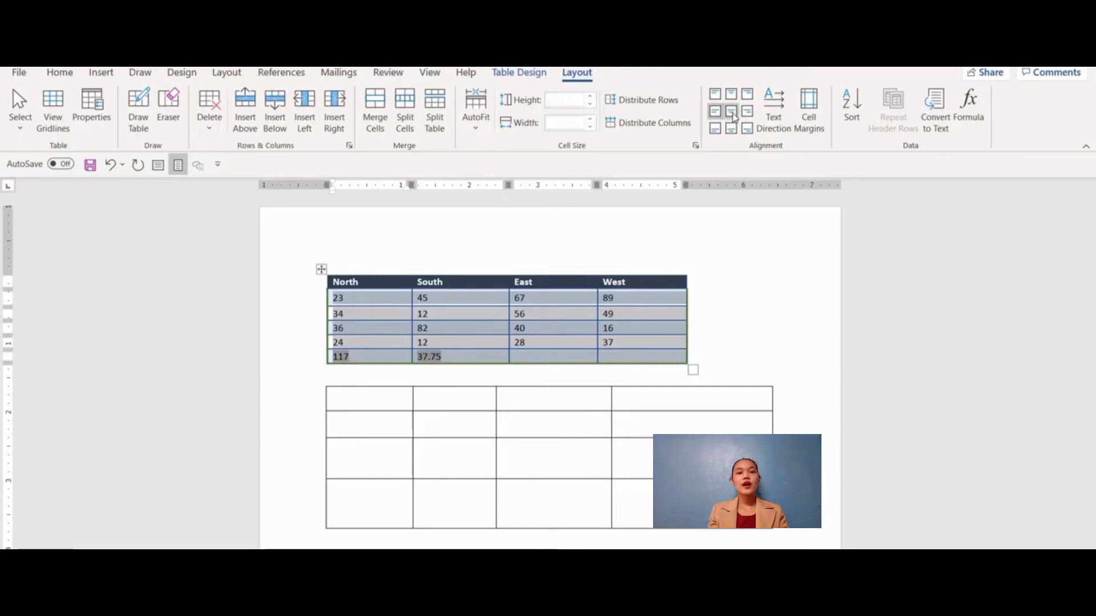
{"action": "left_click", "coordinate": [732, 114]}
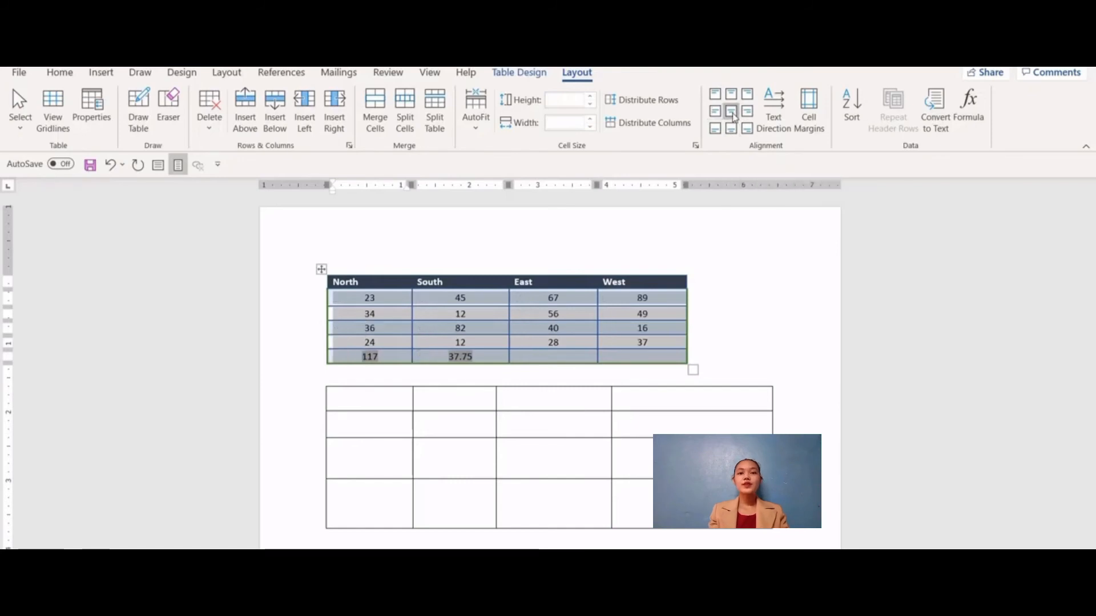
{"action": "left_click", "coordinate": [734, 308]}
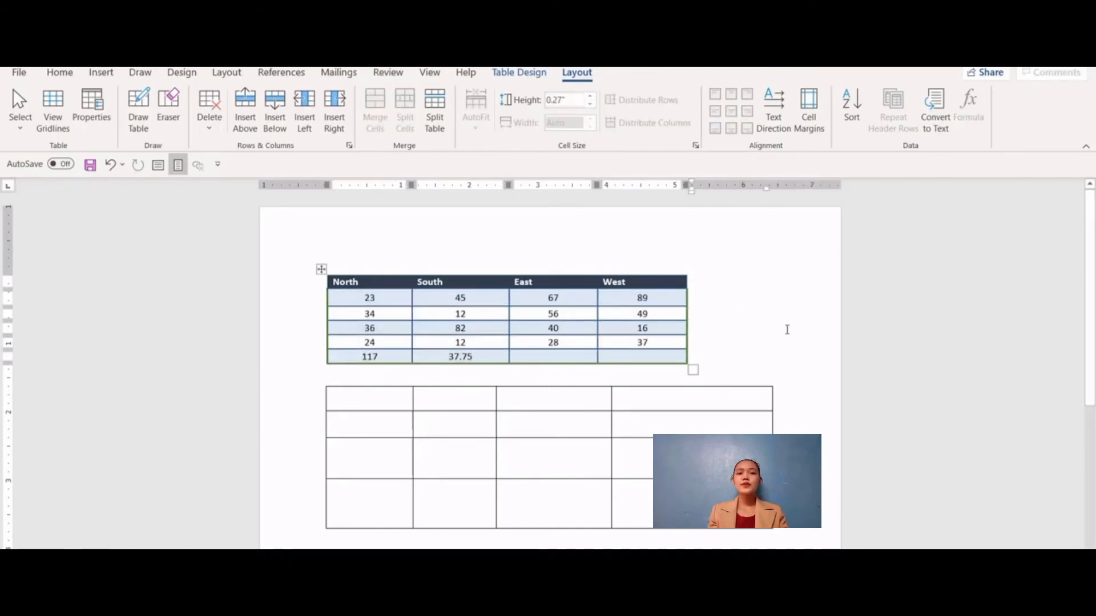
Delete the entire blank four-column table below the North–West table.
{"action": "left_click", "coordinate": [516, 427]}
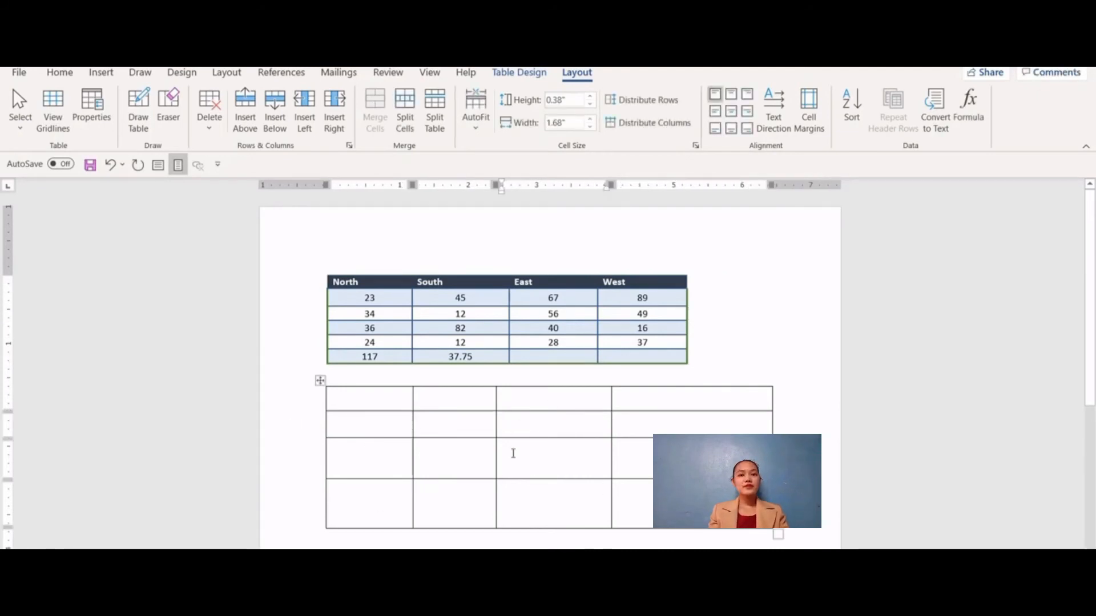
{"action": "mouse_move", "coordinate": [325, 406]}
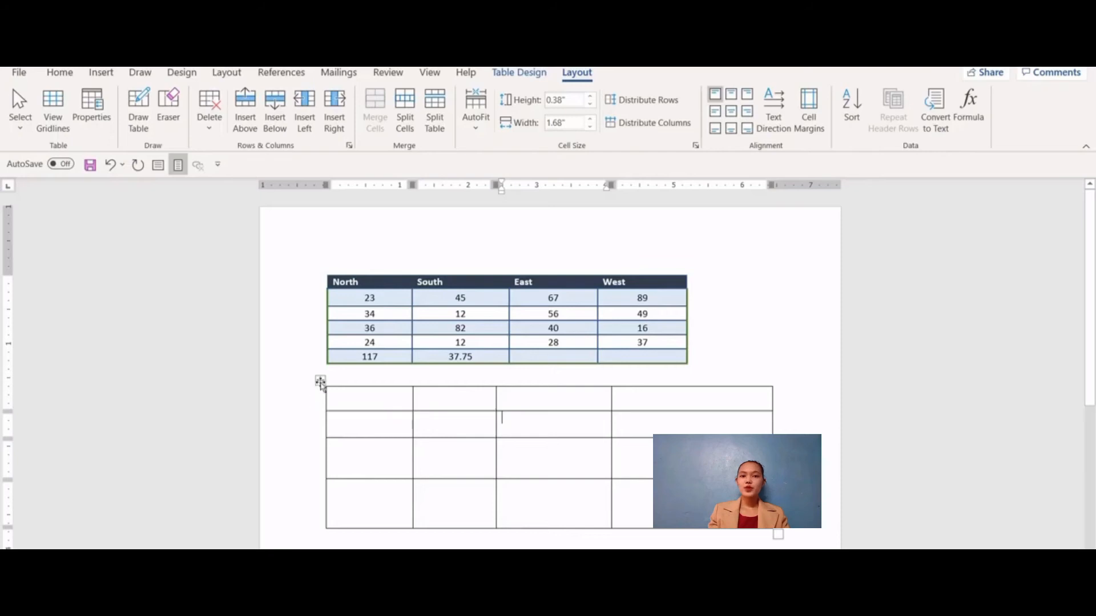
{"action": "left_click", "coordinate": [320, 382]}
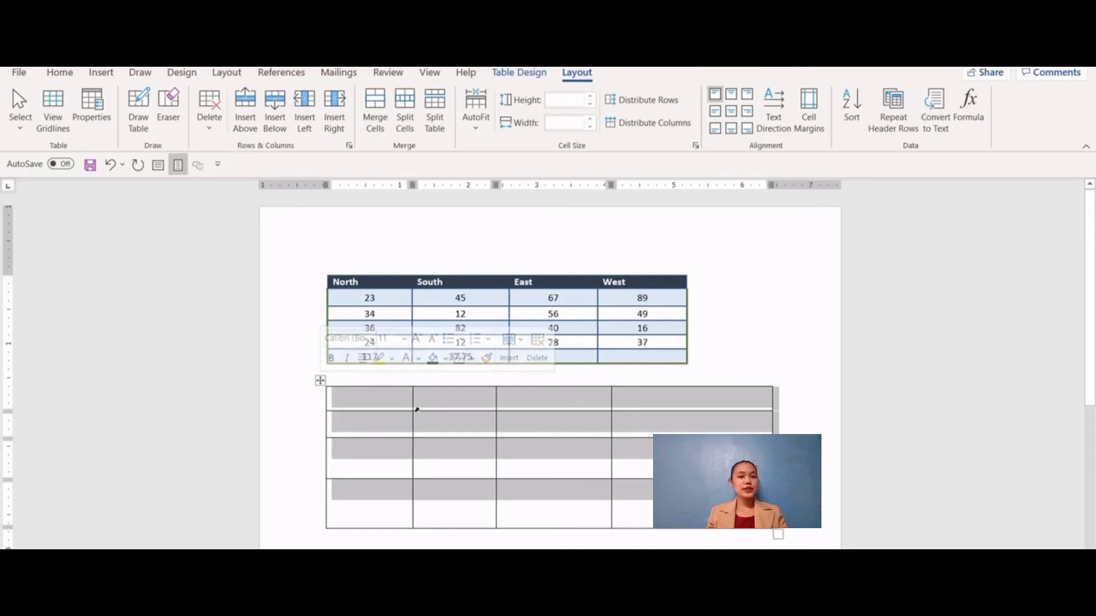
{"action": "right_click", "coordinate": [441, 399]}
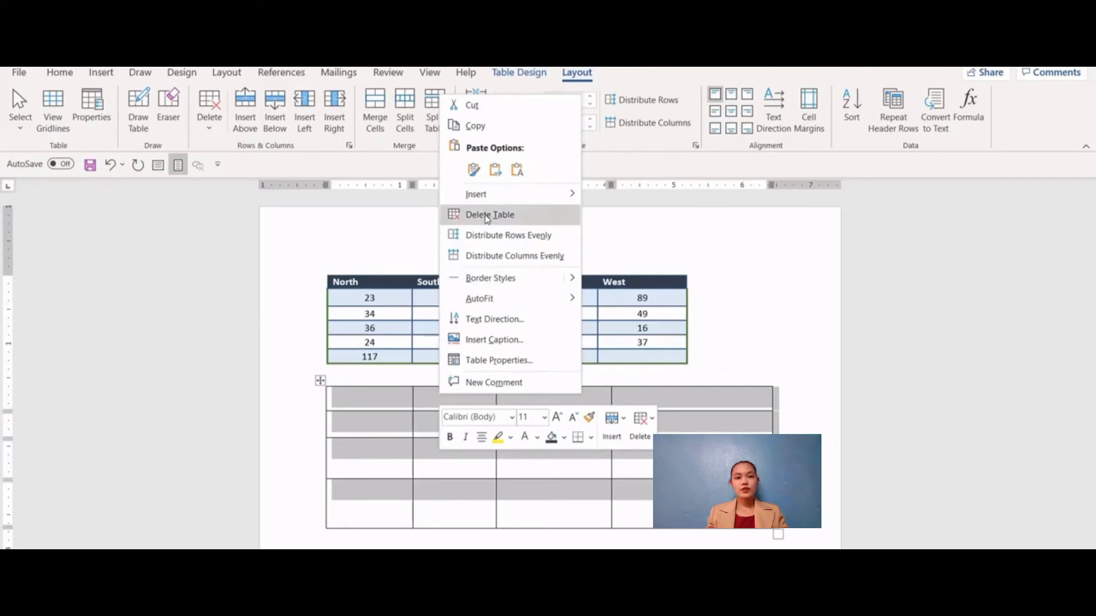
{"action": "left_click", "coordinate": [216, 133]}
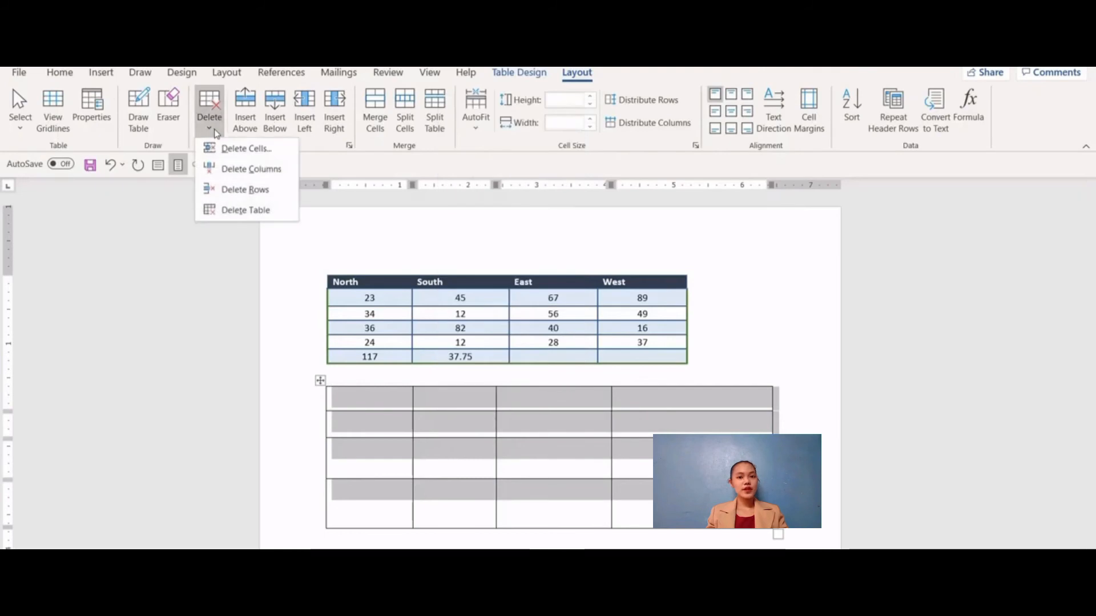
{"action": "left_click", "coordinate": [218, 210]}
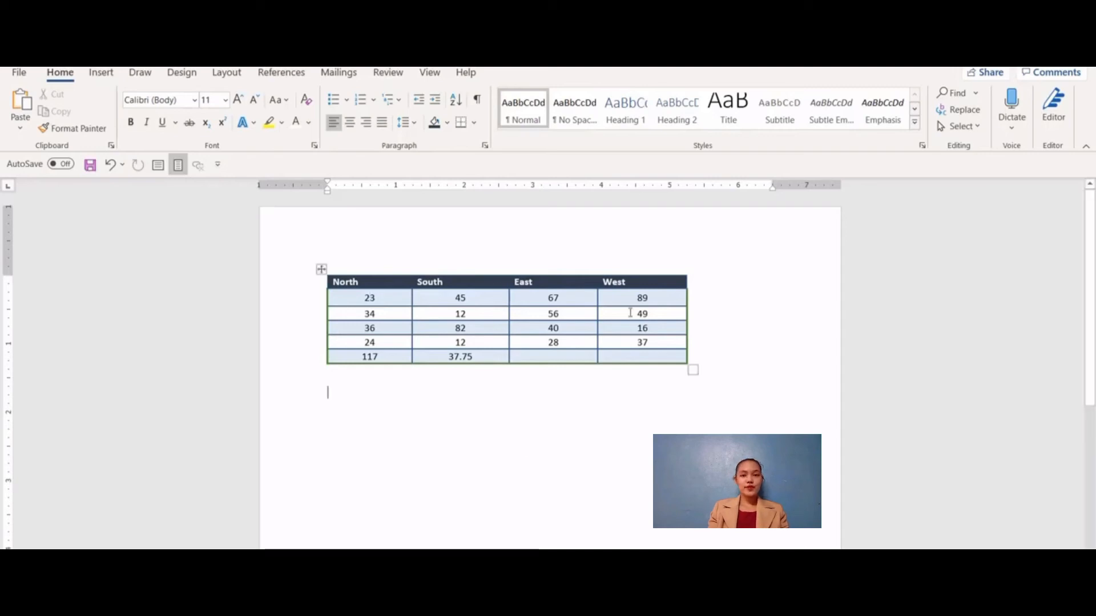
Convert the whole North–West table to plain text with tabs separating the columns.
{"action": "left_click", "coordinate": [489, 389]}
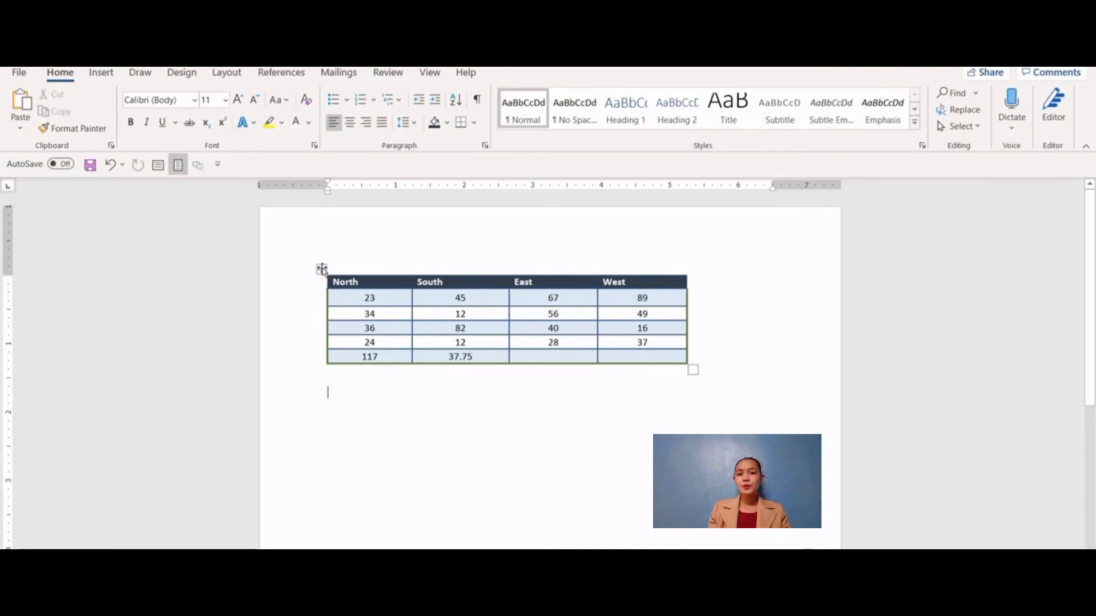
{"action": "left_click", "coordinate": [321, 269]}
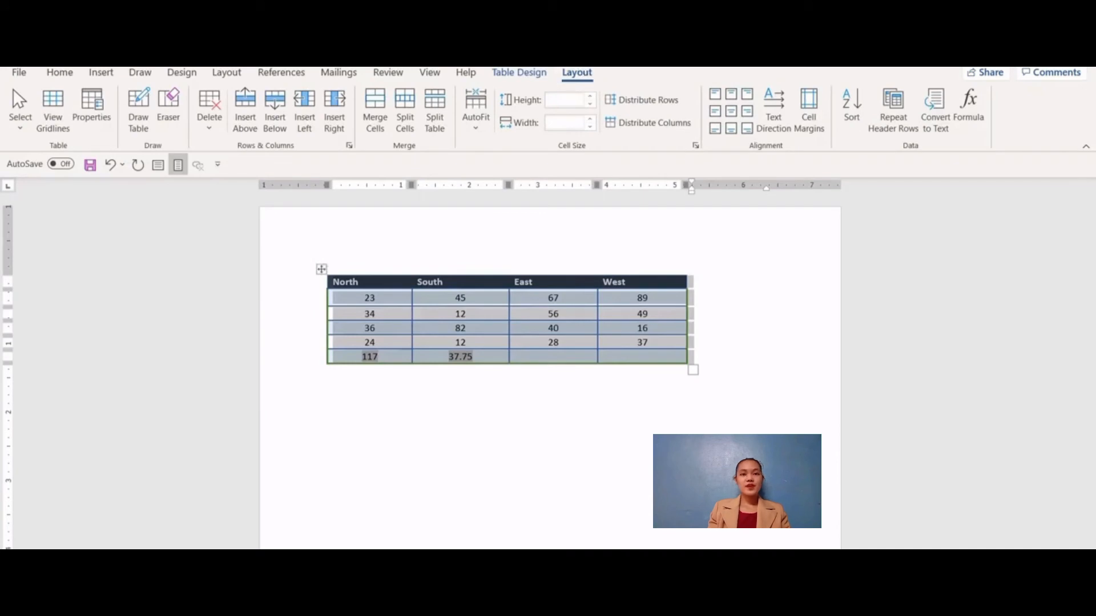
{"action": "left_click", "coordinate": [936, 112]}
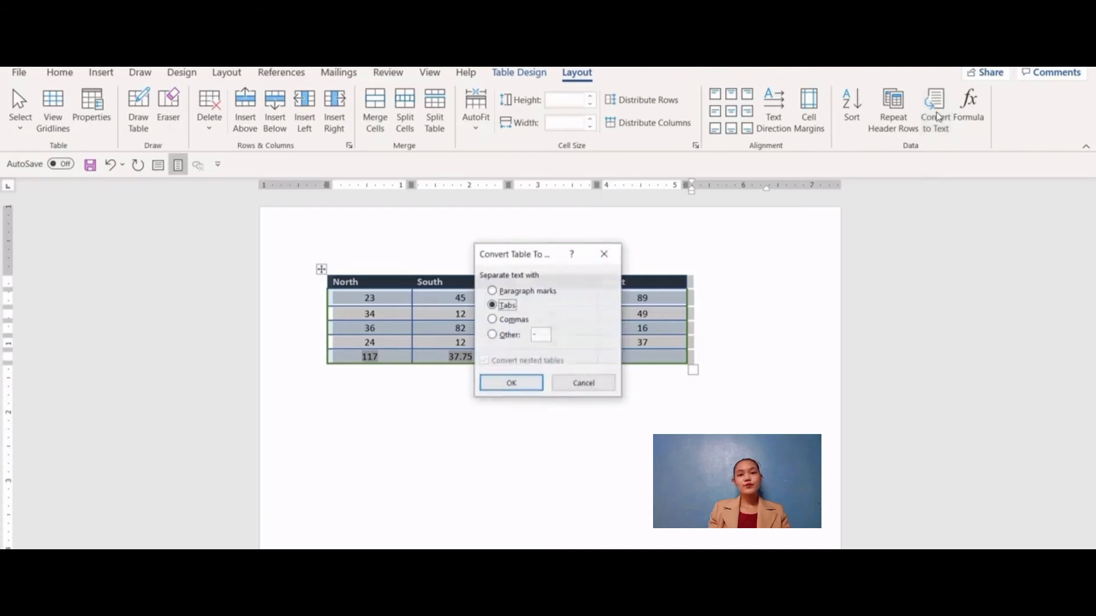
{"action": "left_click_drag", "start_coordinate": [528, 267], "coordinate": [771, 234]}
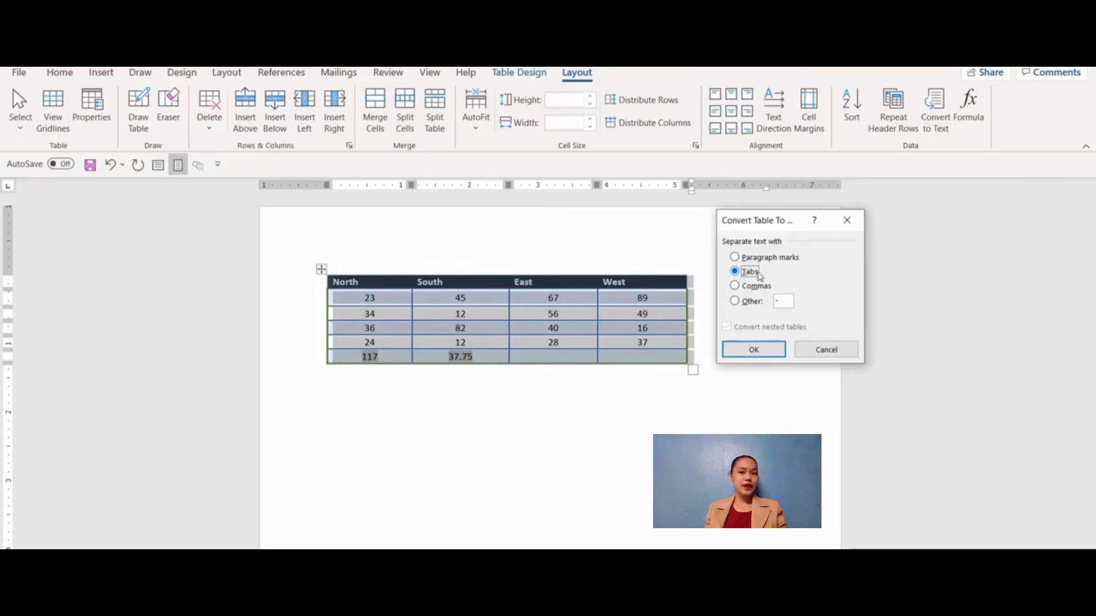
{"action": "left_click", "coordinate": [748, 350]}
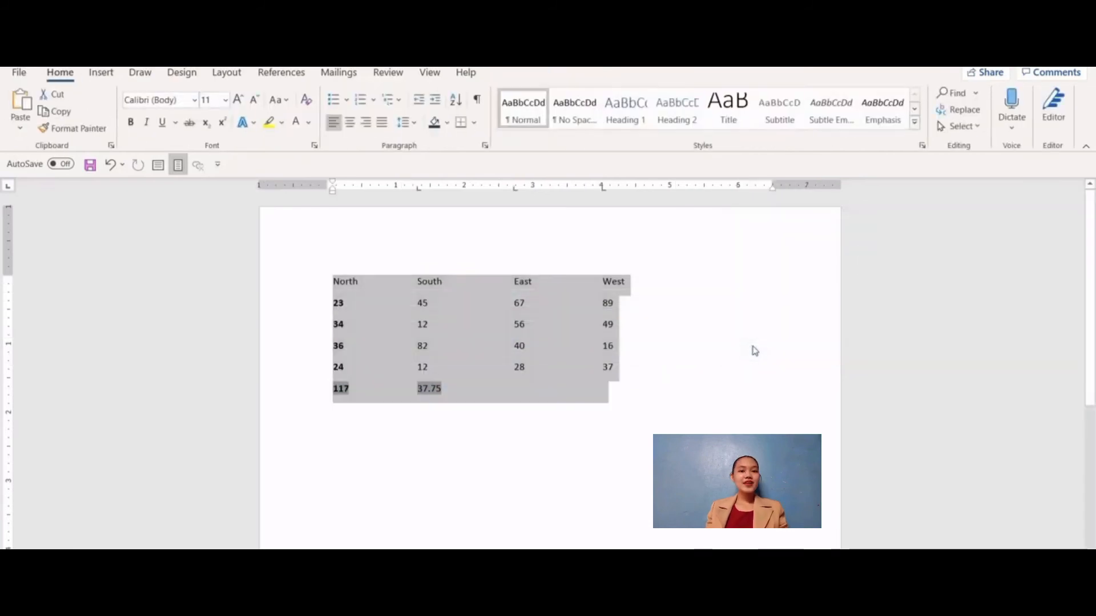
{"action": "left_click", "coordinate": [710, 337]}
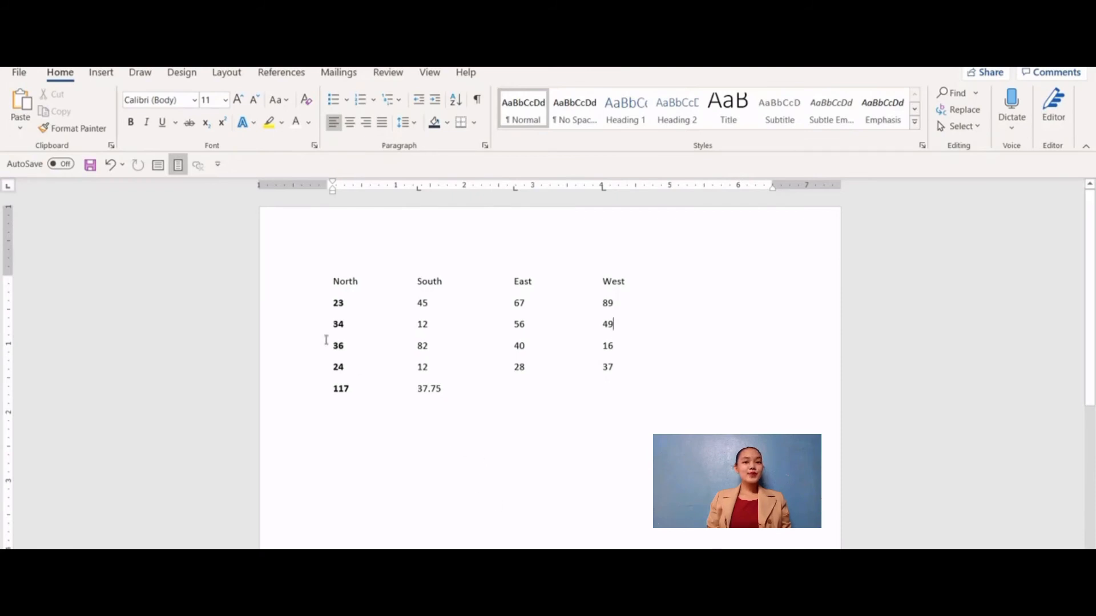
Convert the North–West text lines back into a four-column table, separating the text at tabs with automatic fixed column width.
{"action": "left_click_drag", "start_coordinate": [298, 294], "coordinate": [320, 392]}
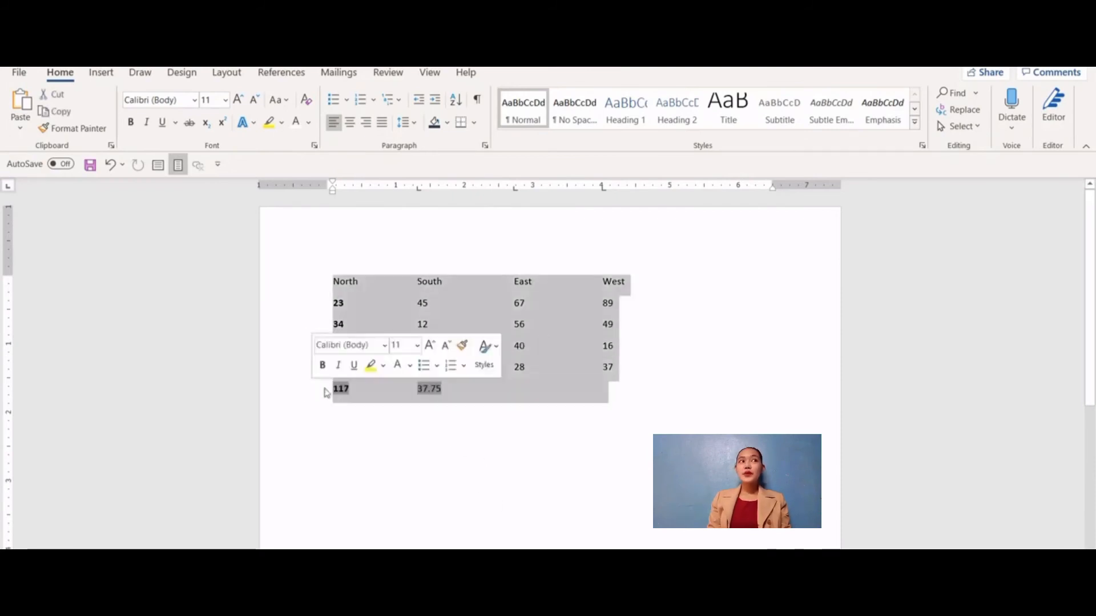
{"action": "left_click", "coordinate": [99, 77]}
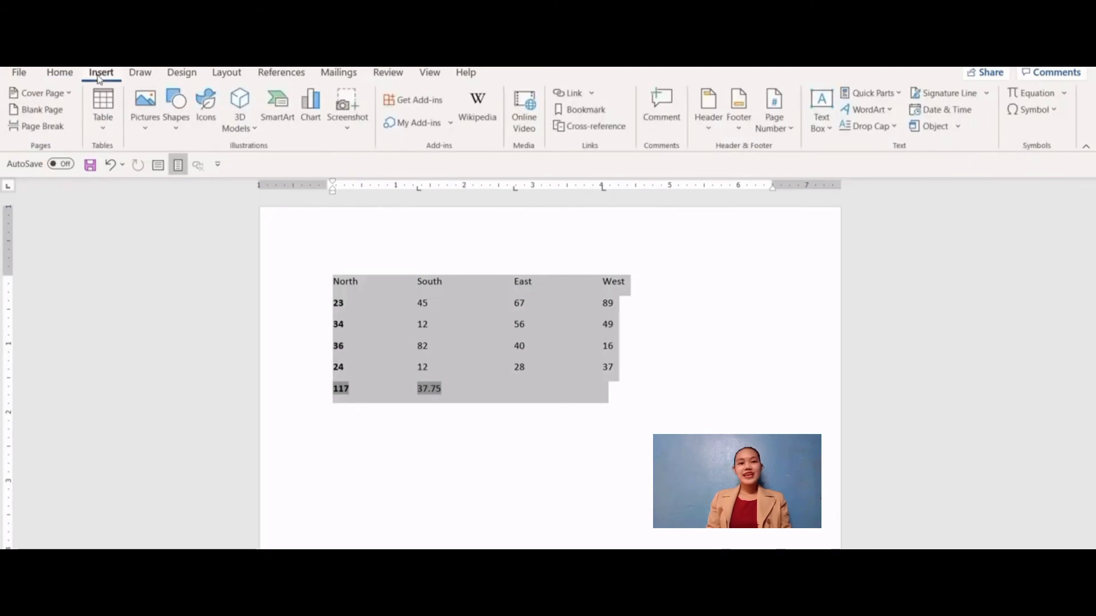
{"action": "left_click", "coordinate": [104, 130]}
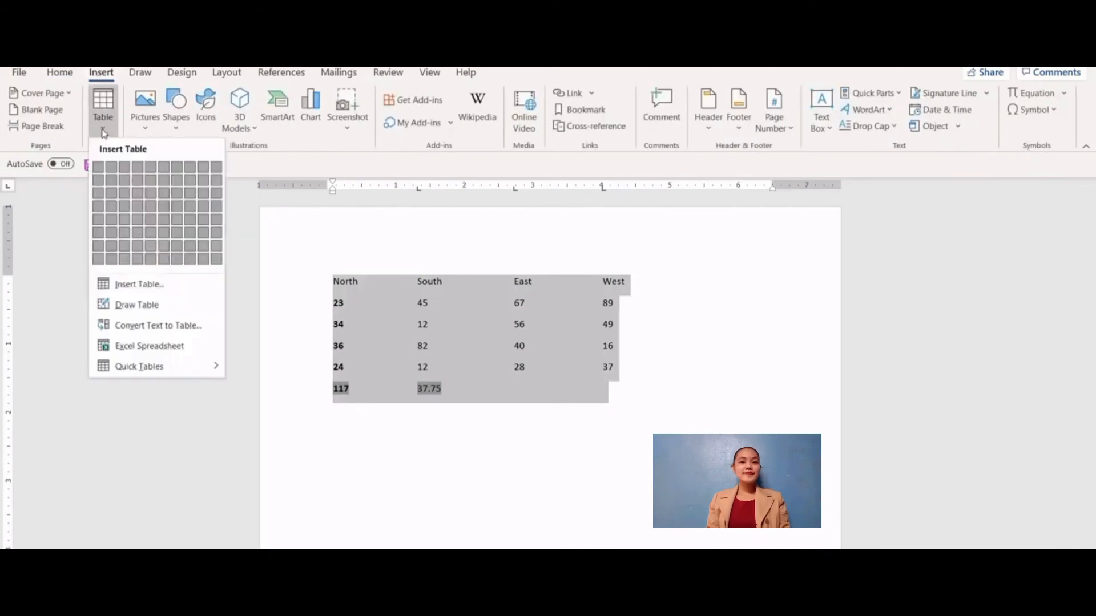
{"action": "left_click", "coordinate": [208, 335]}
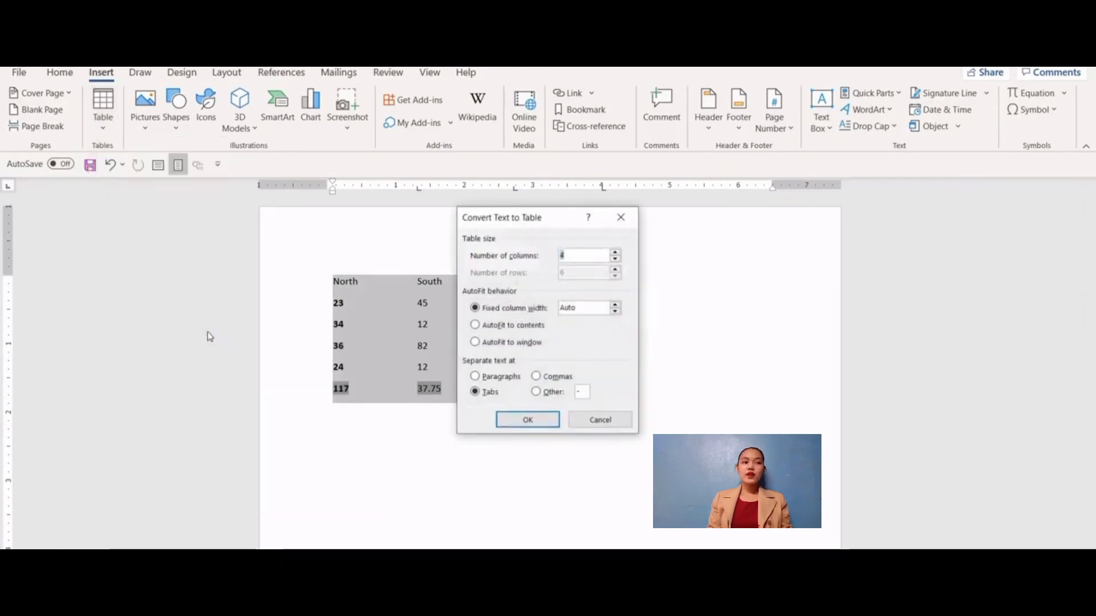
{"action": "left_click_drag", "start_coordinate": [549, 218], "coordinate": [783, 227]}
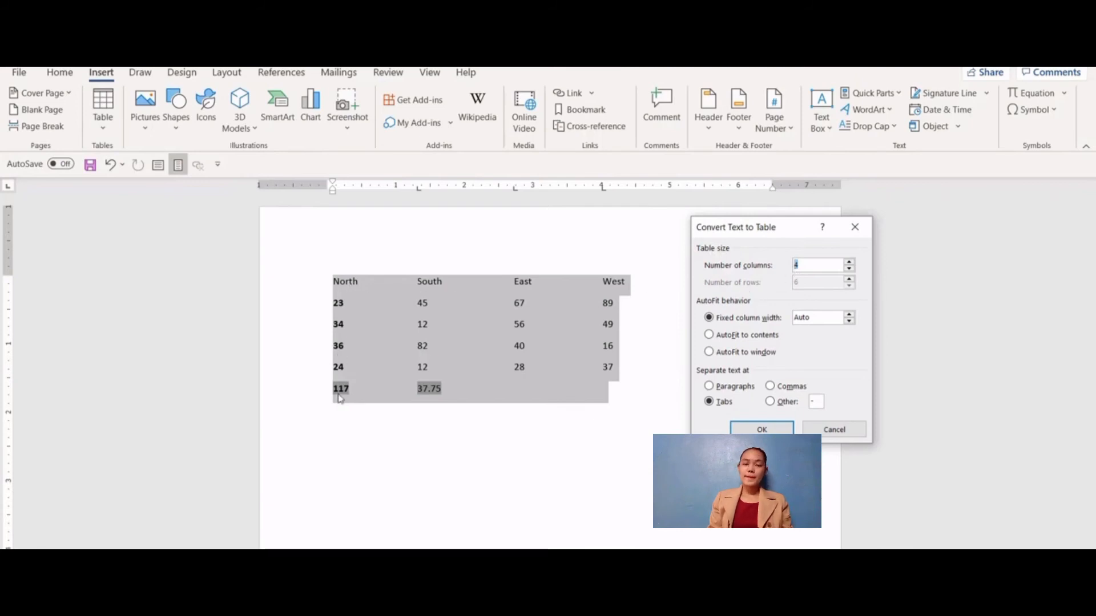
{"action": "left_click", "coordinate": [770, 430]}
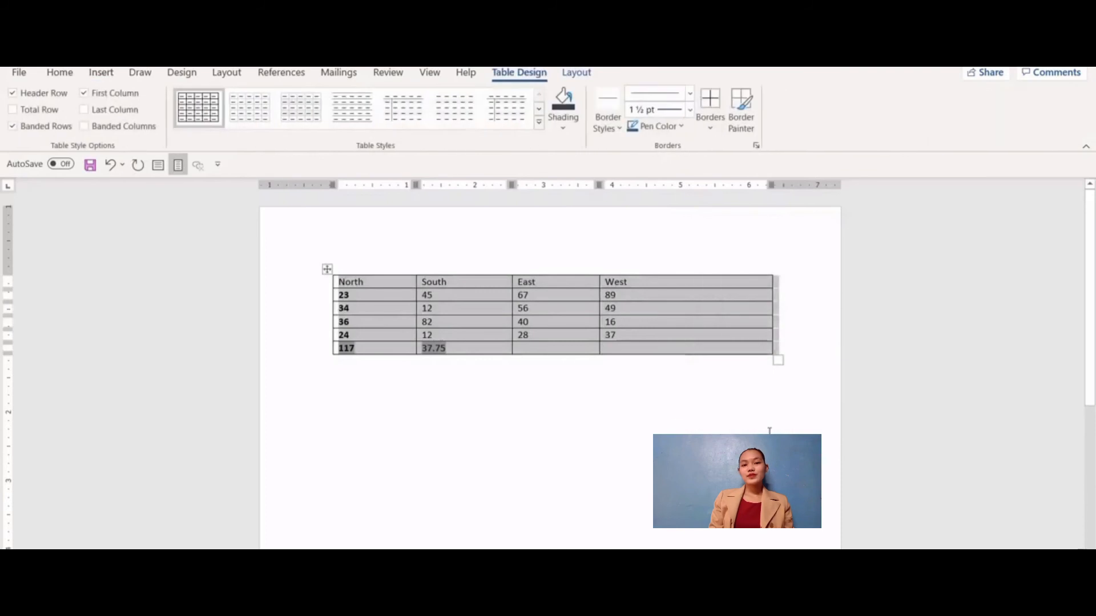
{"action": "left_click", "coordinate": [603, 439]}
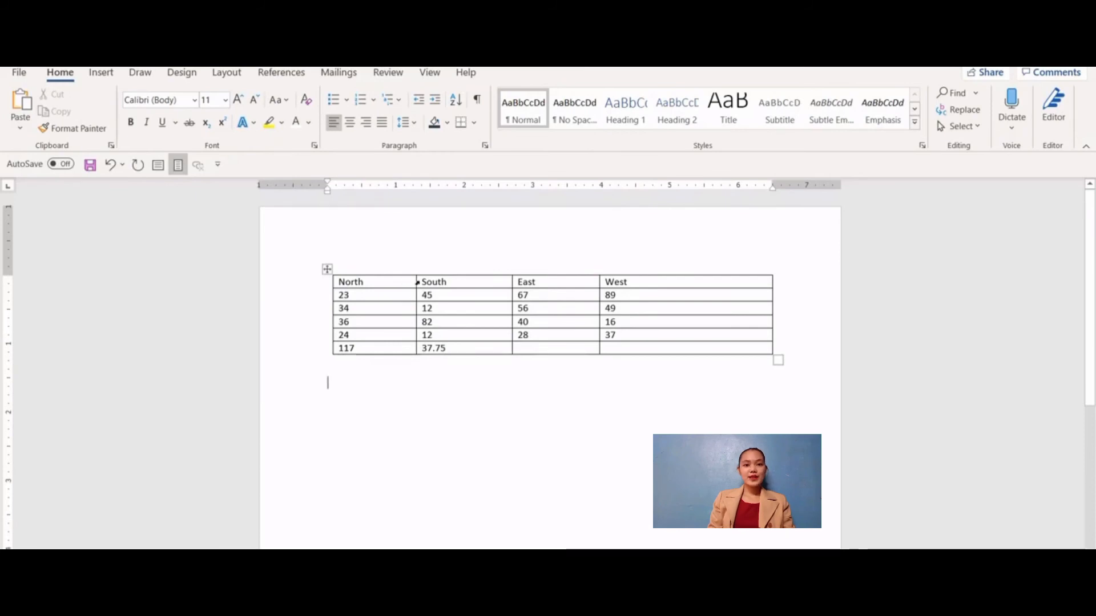
Widen the North, South and East columns so that the four columns are closer to equal in width.
{"action": "mouse_move", "coordinate": [415, 281]}
{"action": "left_mouse_down"}
{"action": "mouse_move", "coordinate": [434, 281]}
{"action": "mouse_move", "coordinate": [421, 282]}
{"action": "left_mouse_up"}
{"action": "left_click_drag", "start_coordinate": [598, 282], "coordinate": [636, 282]}
{"action": "left_click_drag", "start_coordinate": [518, 282], "coordinate": [529, 282]}
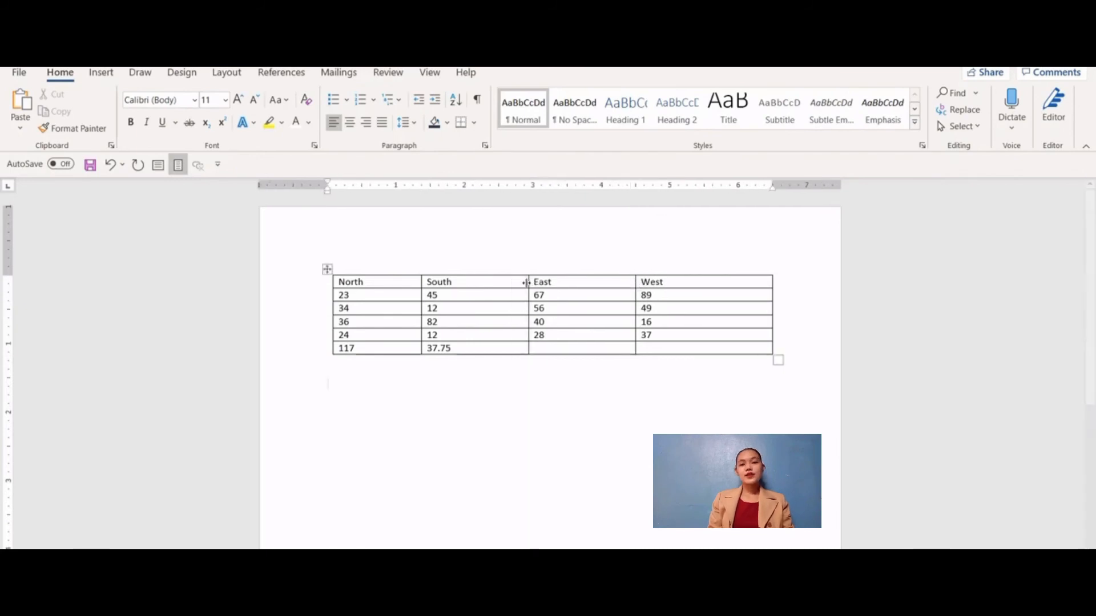
Split the North header cell into 2 columns and 1 row.
{"action": "left_click", "coordinate": [373, 280]}
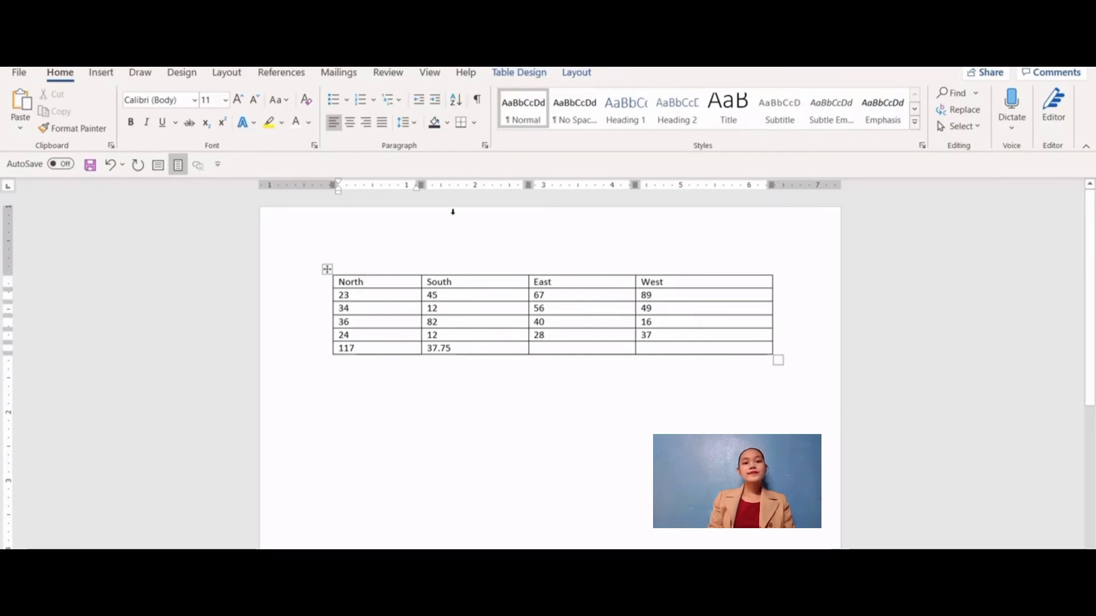
{"action": "left_click", "coordinate": [575, 72]}
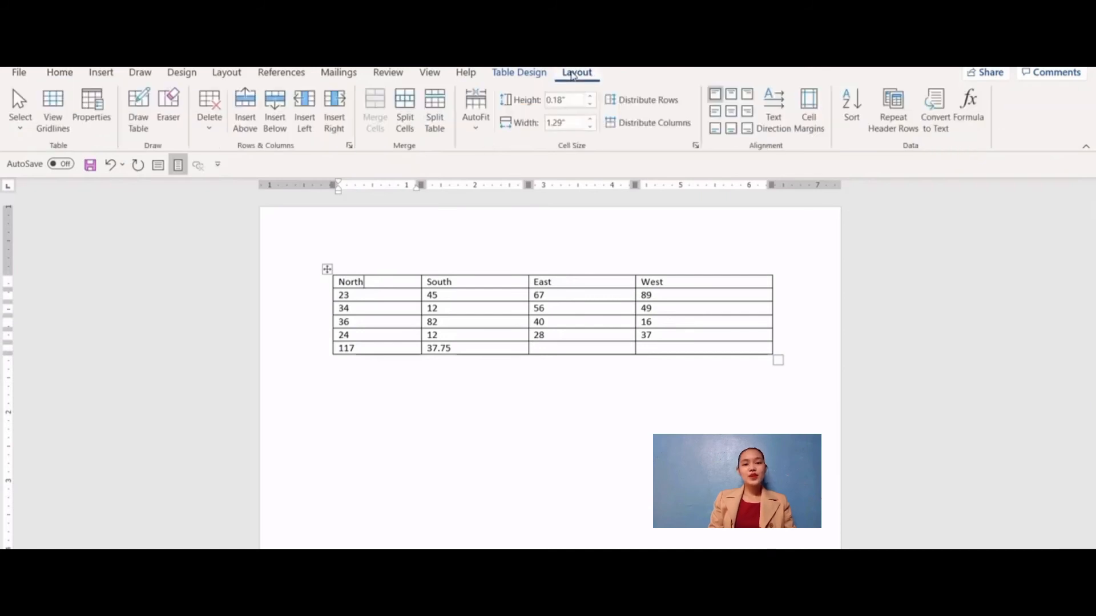
{"action": "left_click", "coordinate": [407, 116]}
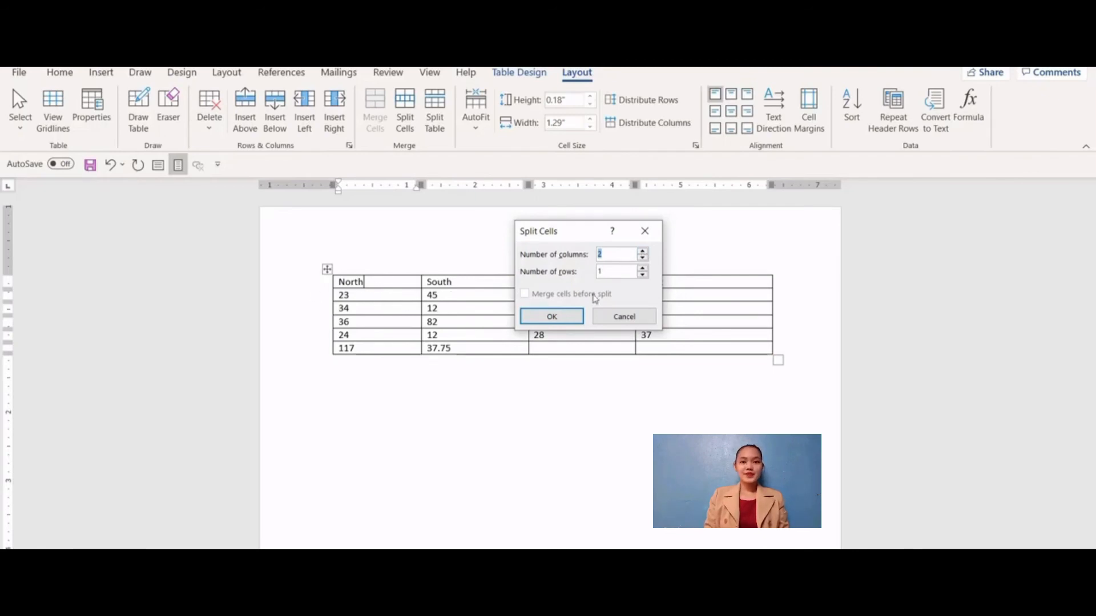
{"action": "left_click", "coordinate": [552, 317]}
{"action": "left_click", "coordinate": [471, 430]}
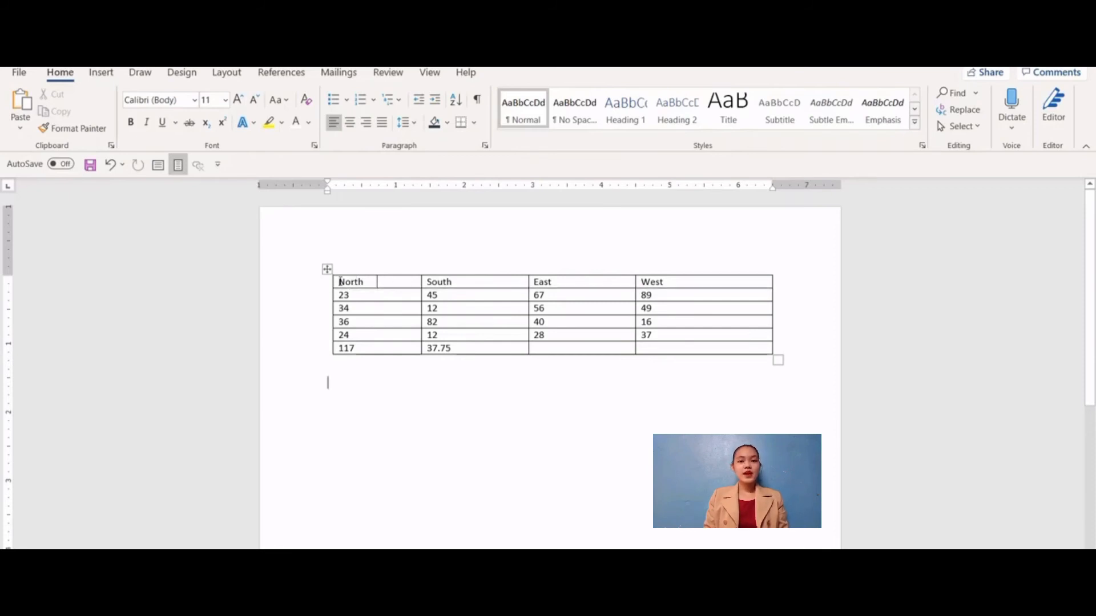
Merge the North header cell with the empty cell beside it in the header row.
{"action": "left_click_drag", "start_coordinate": [336, 282], "coordinate": [411, 285]}
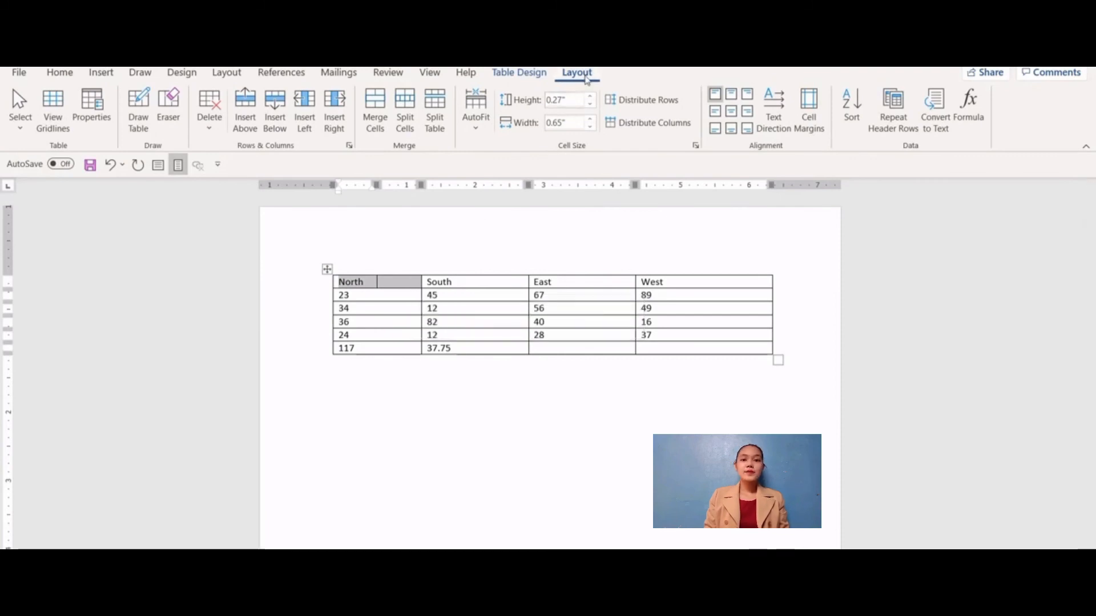
{"action": "left_click", "coordinate": [372, 120]}
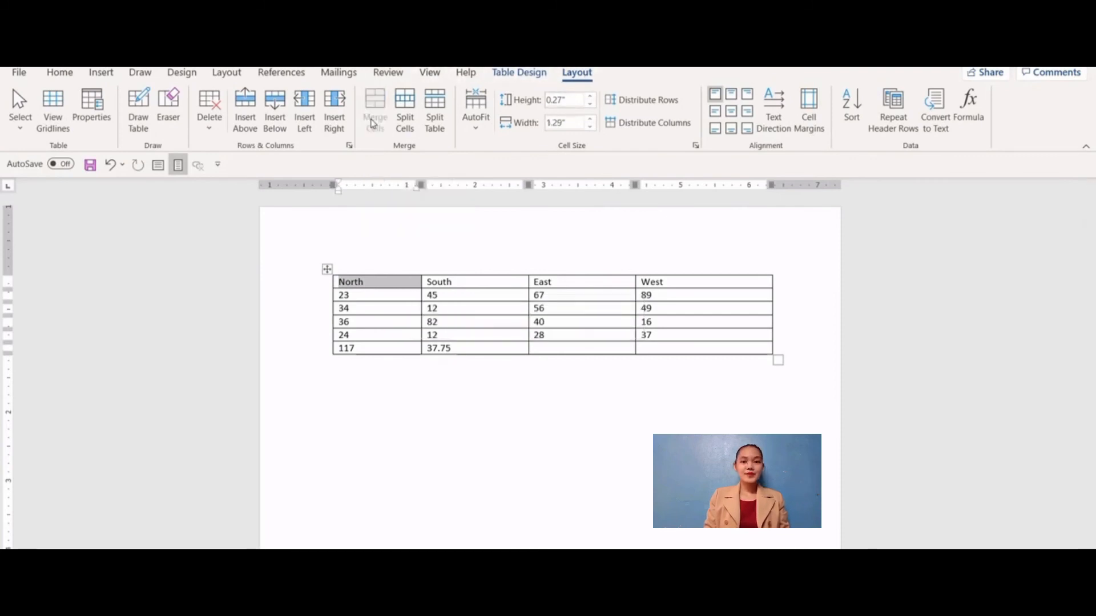
{"action": "left_click", "coordinate": [546, 462]}
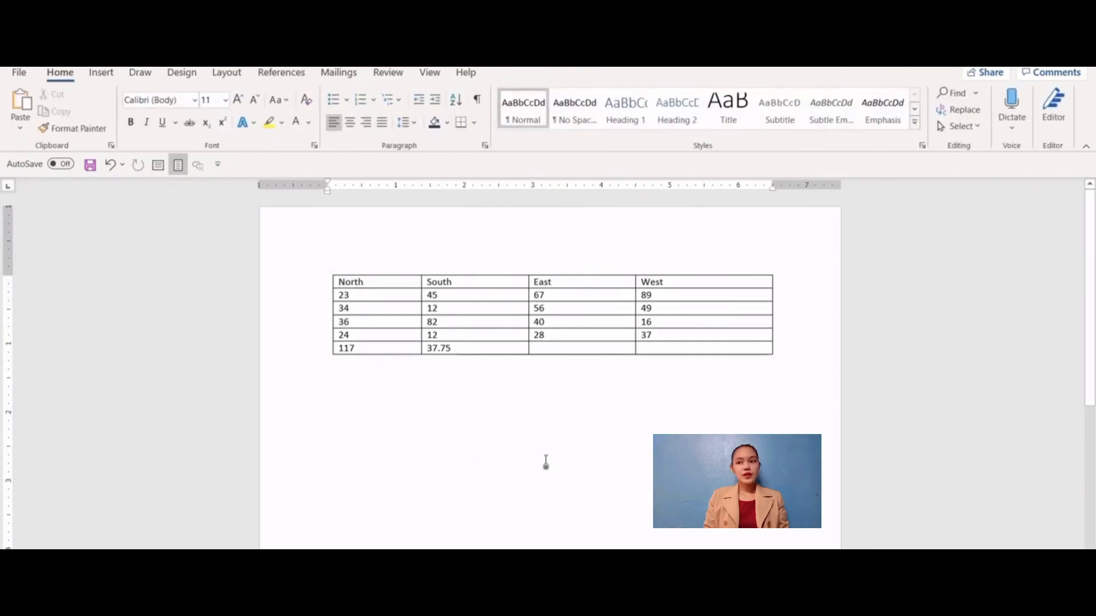